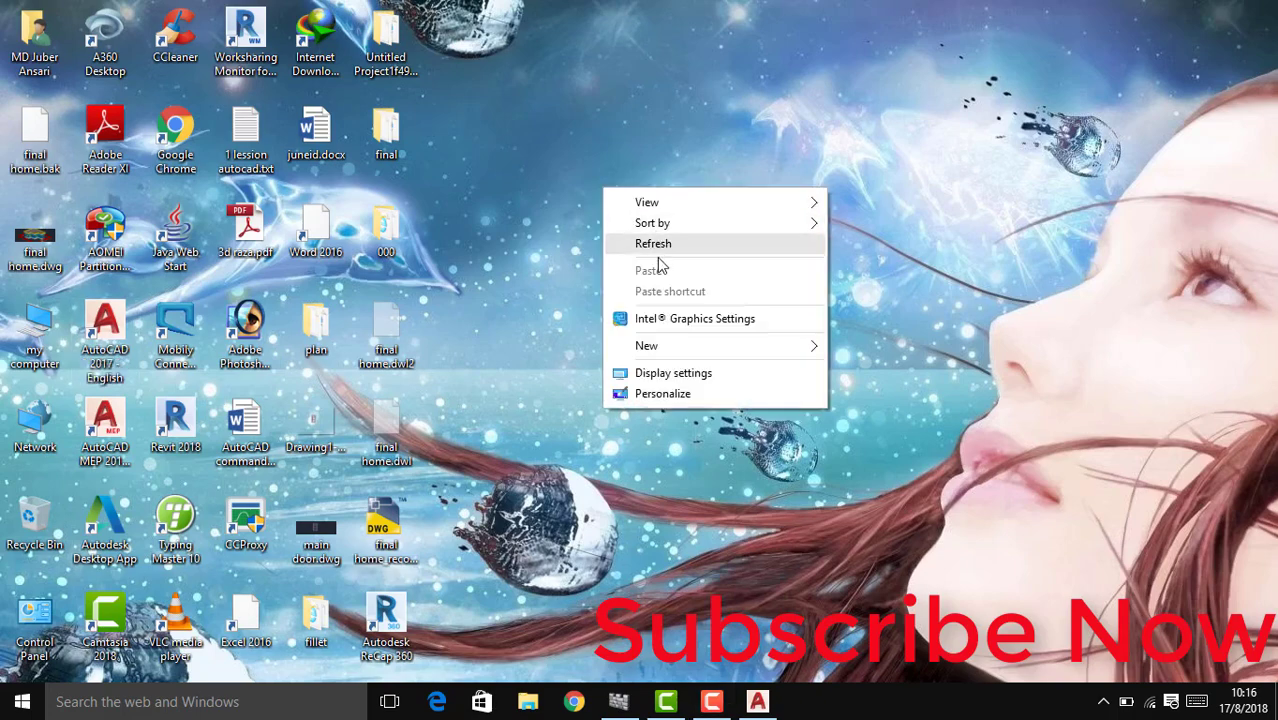
Step: Refresh the Windows desktop several times, then restore the AutoCAD window from the taskbar
right_click(656, 234)
click(685, 284)
right_click(686, 284)
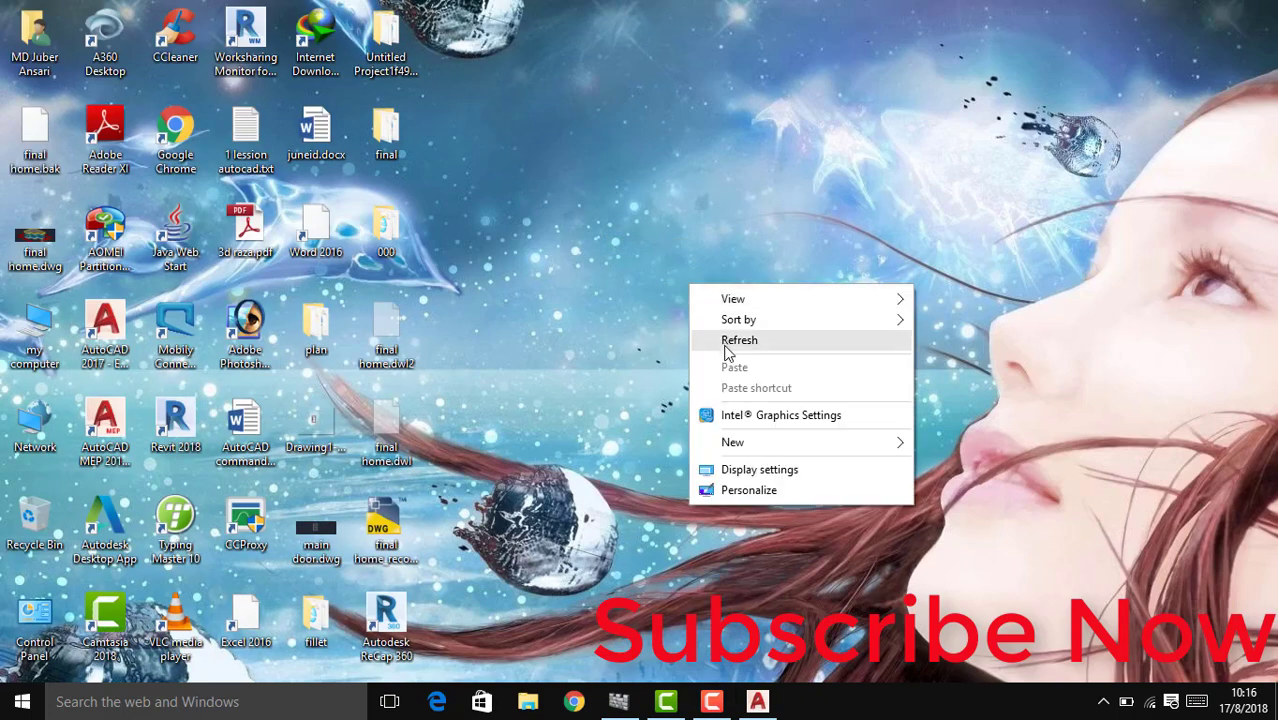
click(722, 338)
right_click(690, 308)
click(730, 363)
right_click(704, 320)
click(728, 378)
right_click(692, 313)
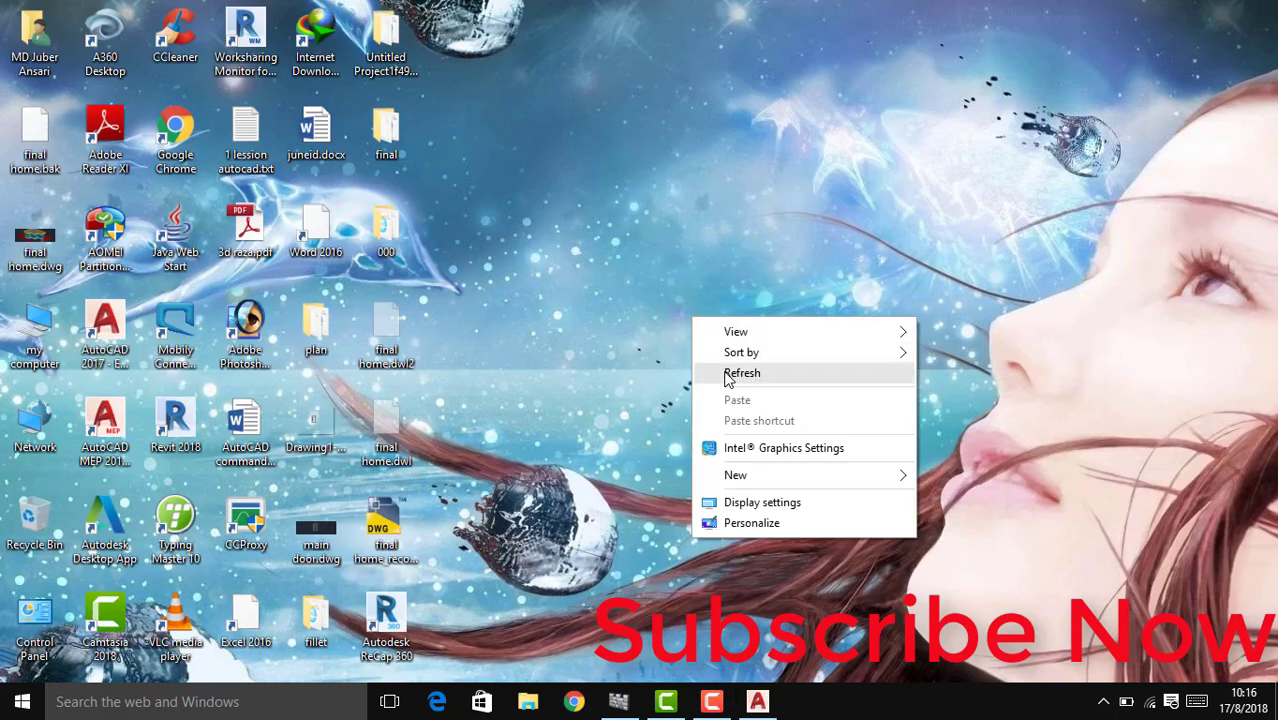
click(722, 368)
right_click(704, 313)
click(730, 370)
right_click(719, 306)
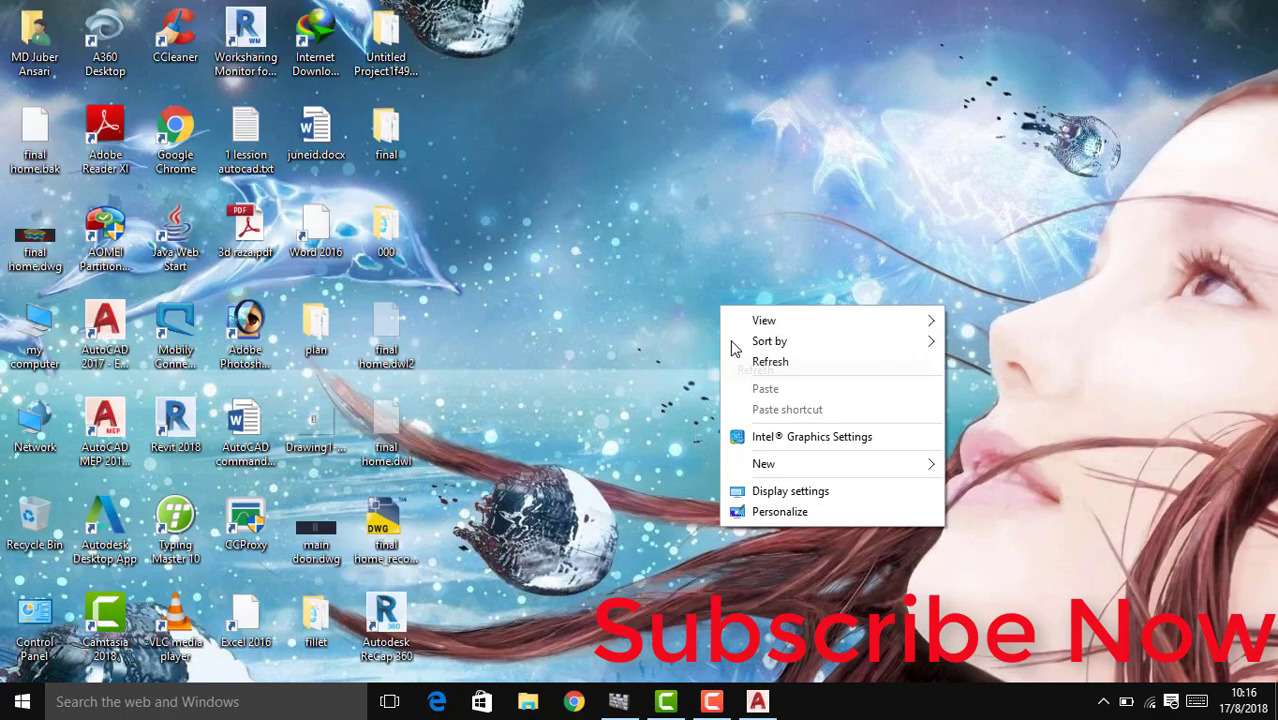
click(734, 362)
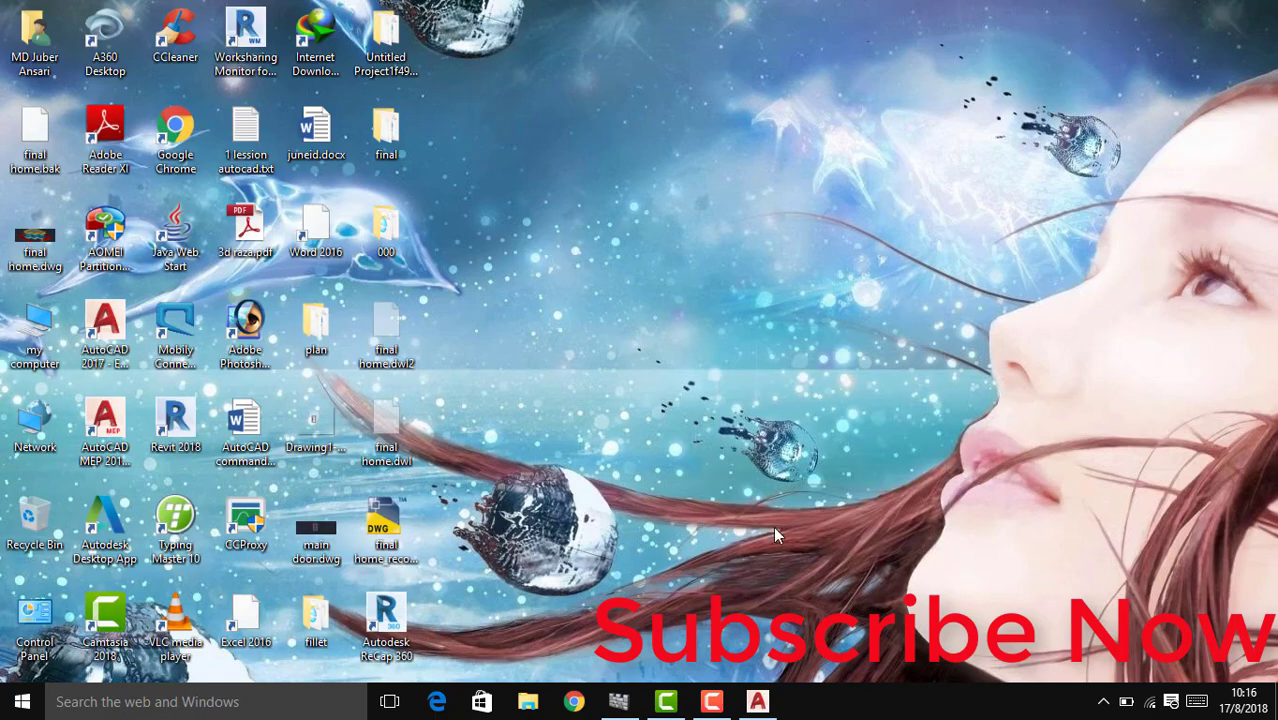
click(758, 701)
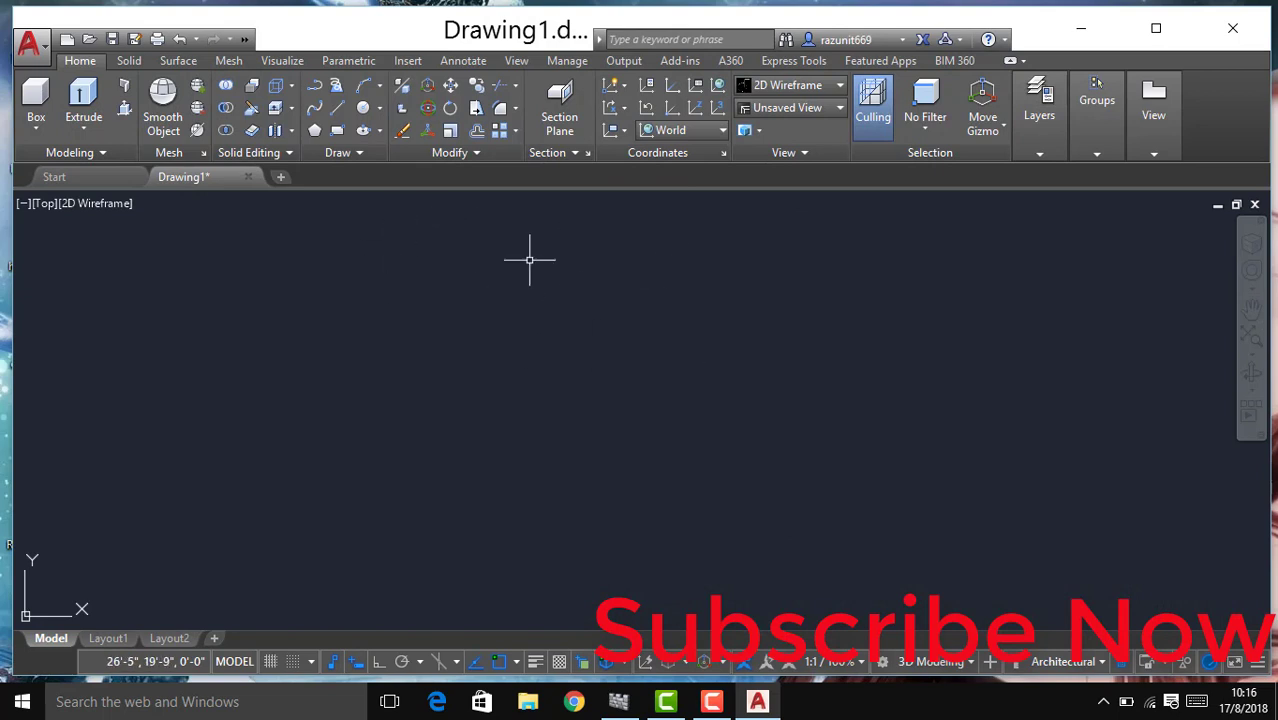
Step: Use UN to set Architectural length units, 0'-0" precision and Feet insertion scale, and confirm
text(u)
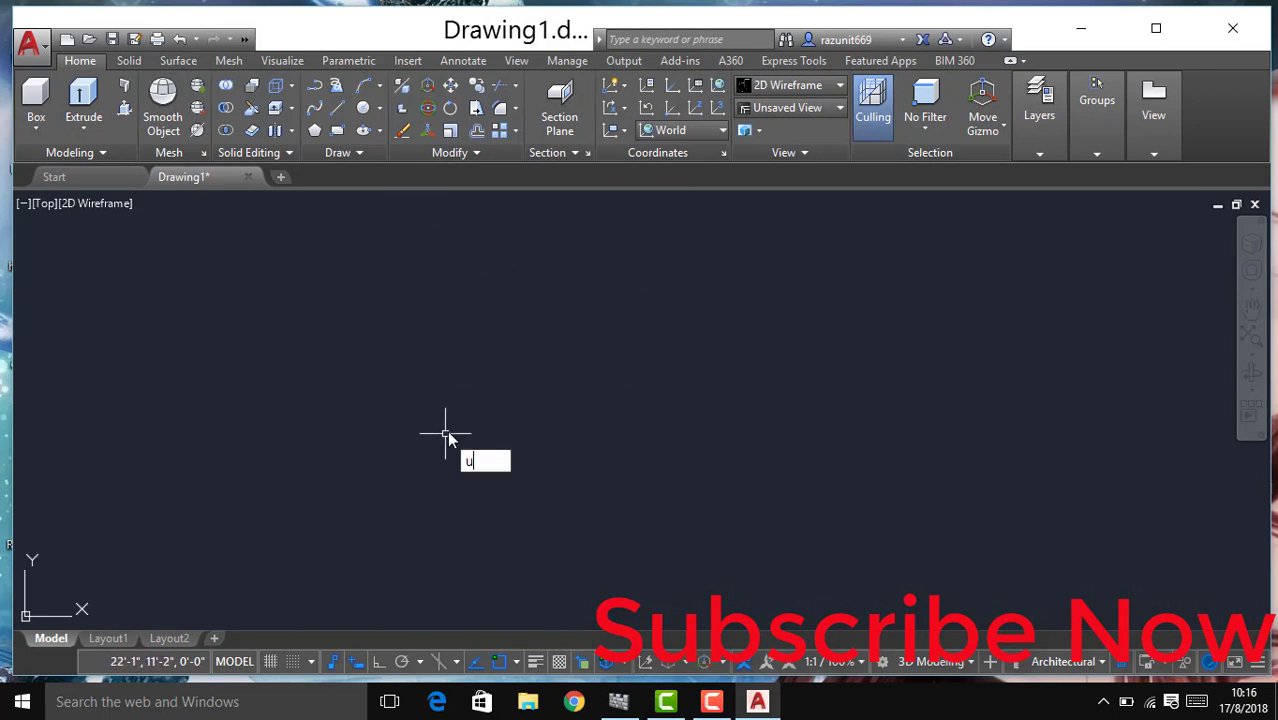
text(n)
key(Return)
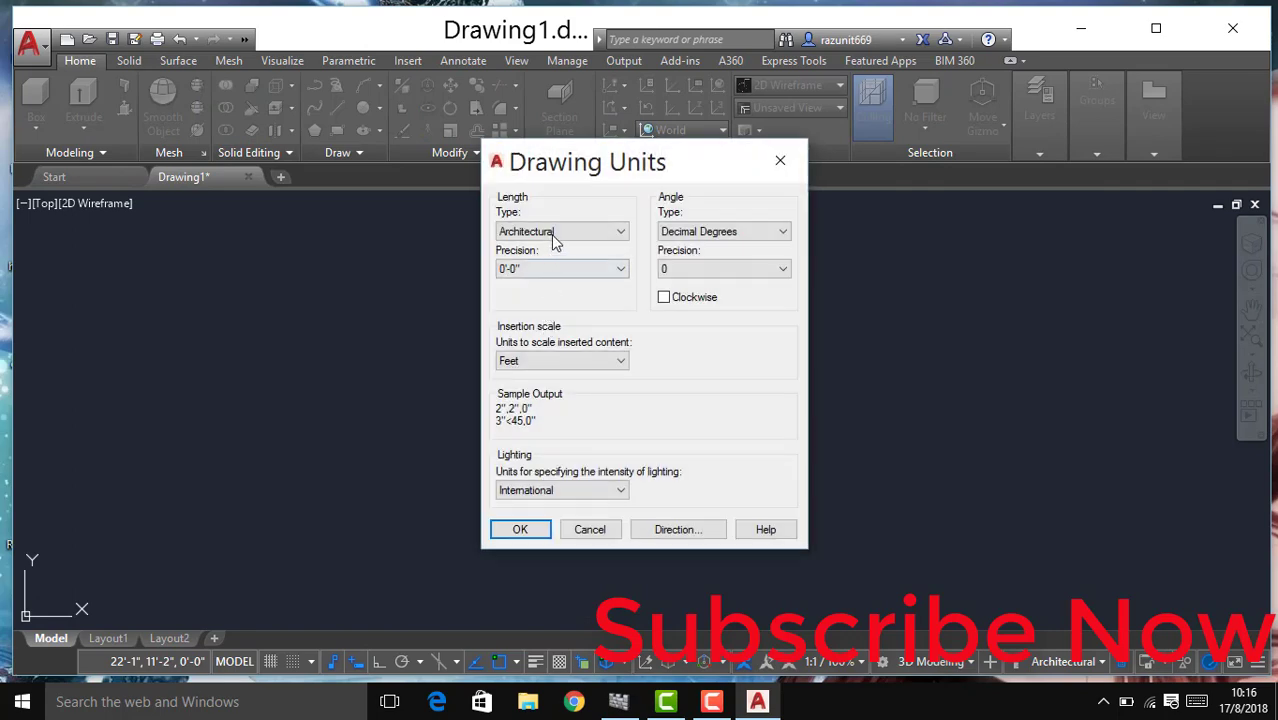
click(552, 236)
click(566, 250)
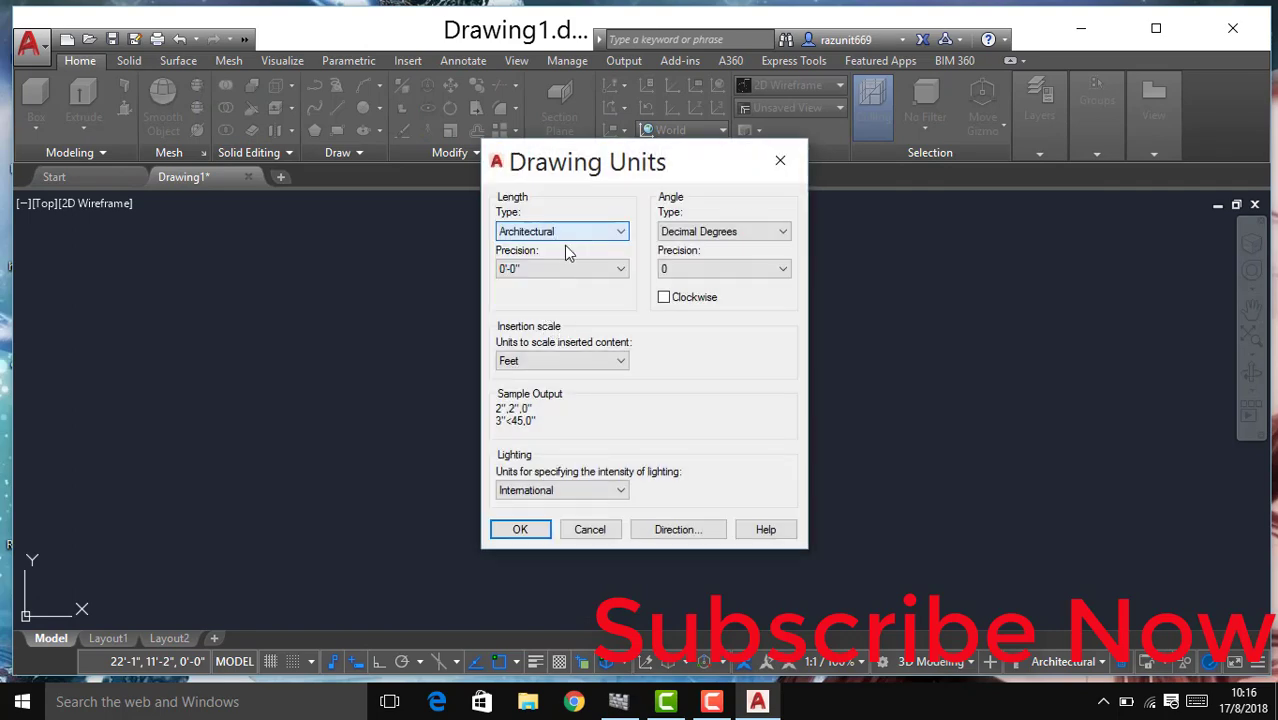
click(568, 268)
click(533, 286)
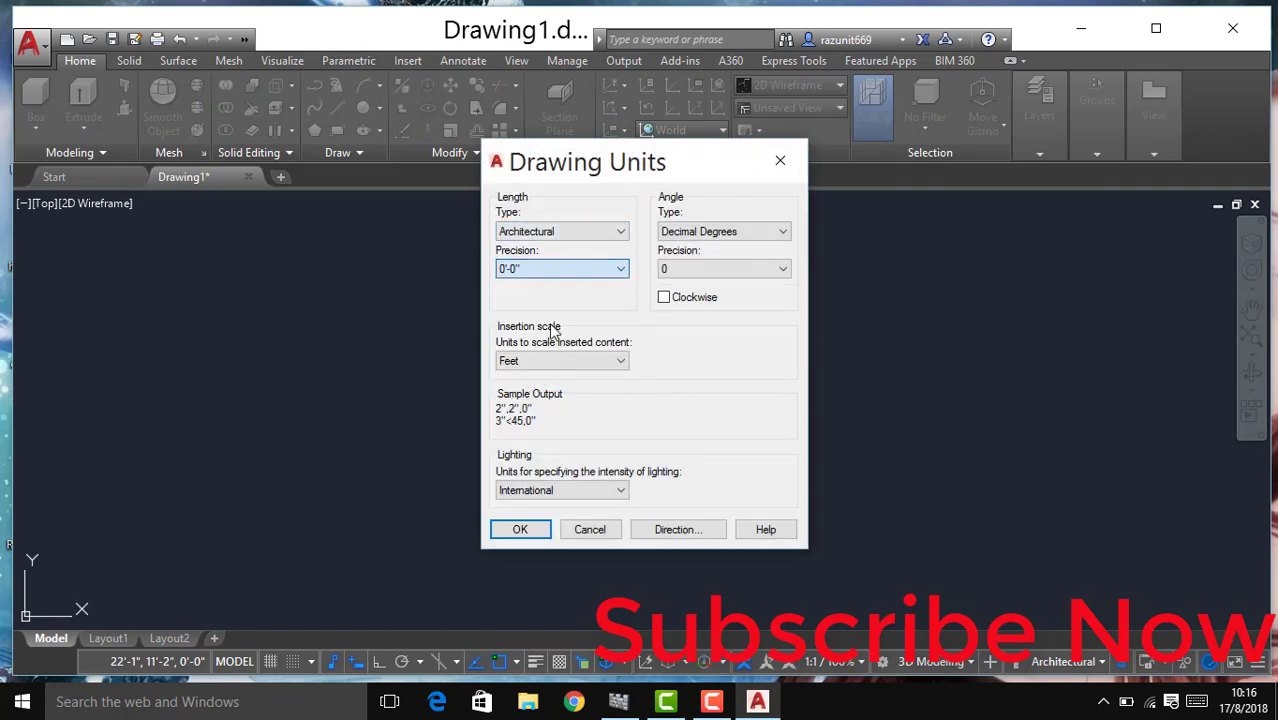
click(556, 361)
click(541, 404)
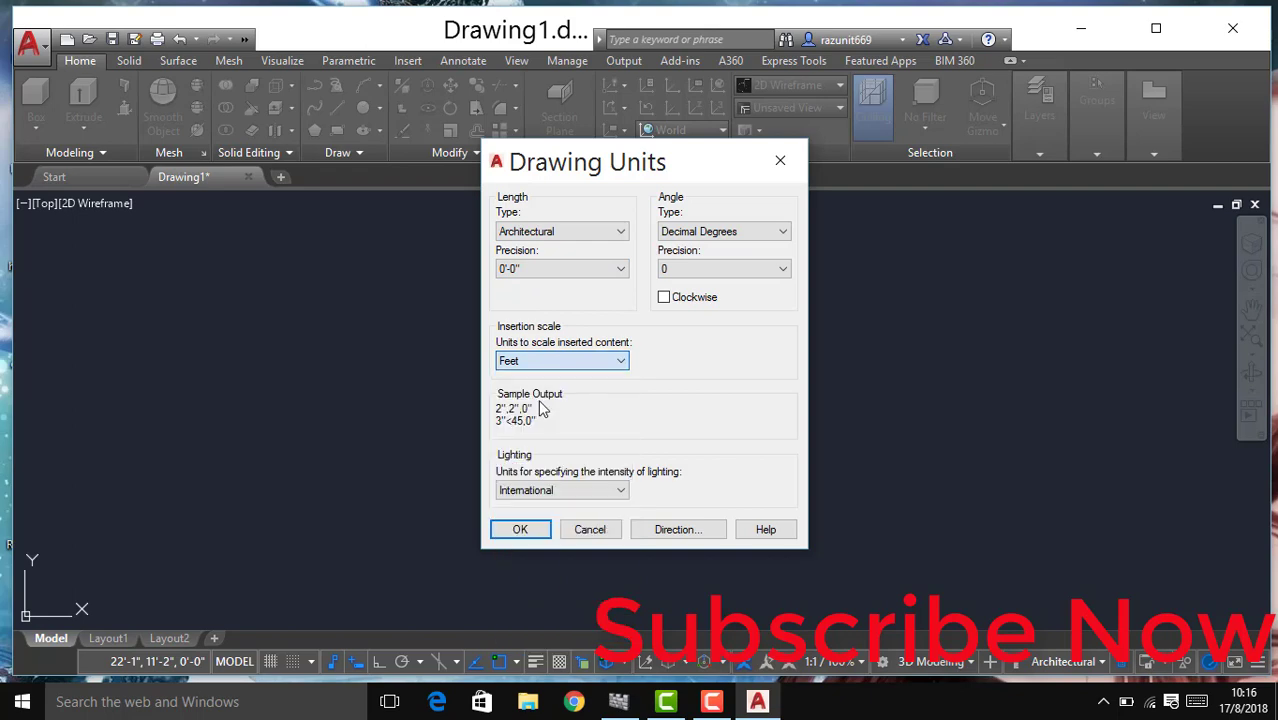
click(533, 537)
click(721, 416)
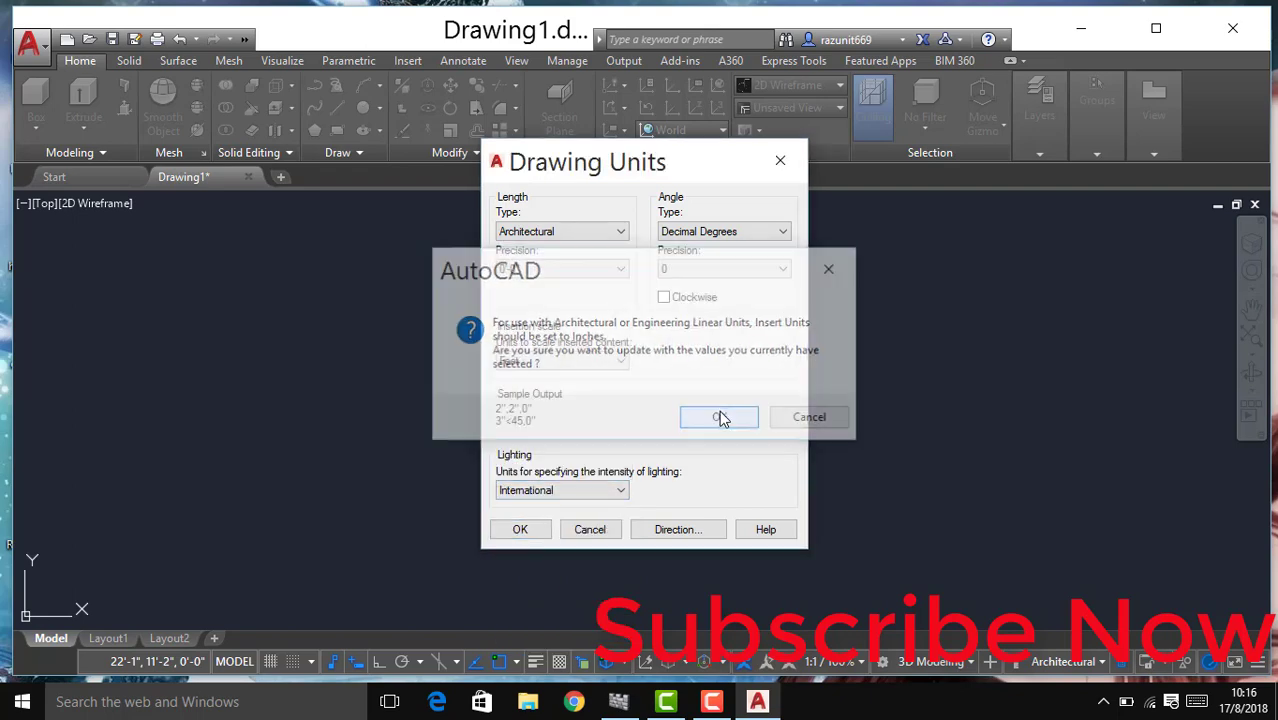
text(d)
key(Return)
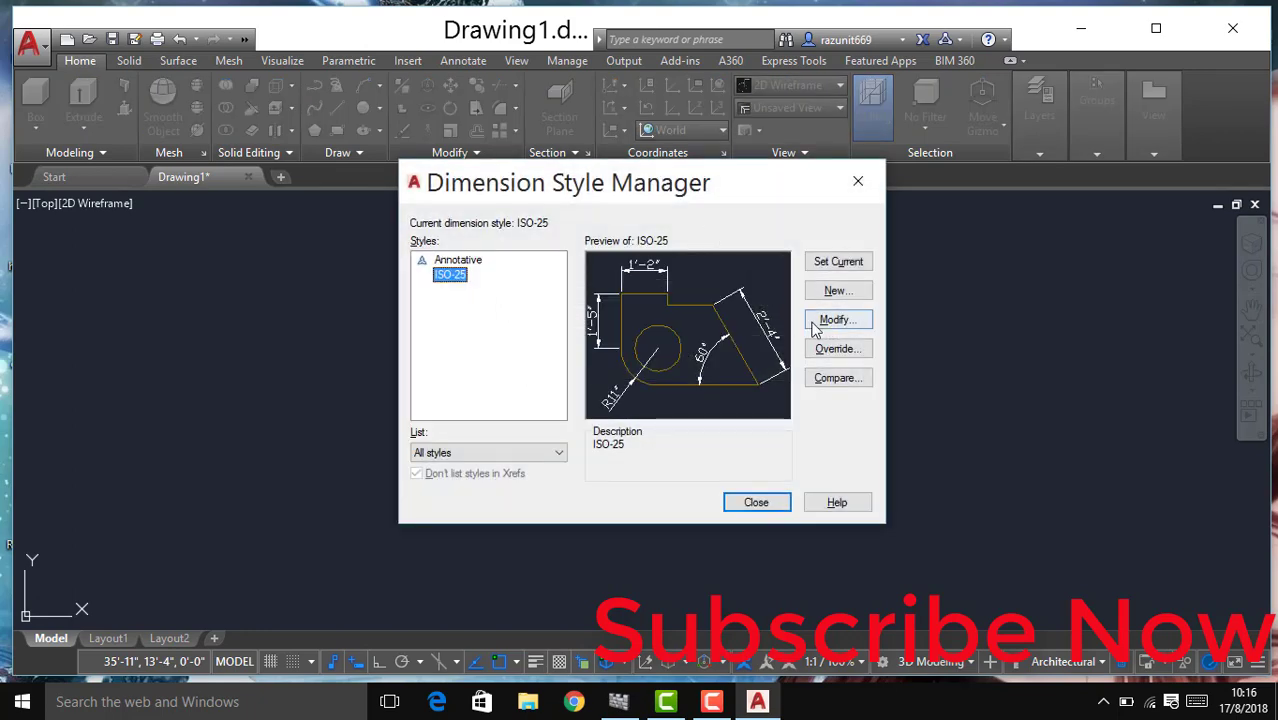
Step: Give ISO-25 Architectural primary units at 0'-0" precision, then set it current
click(814, 329)
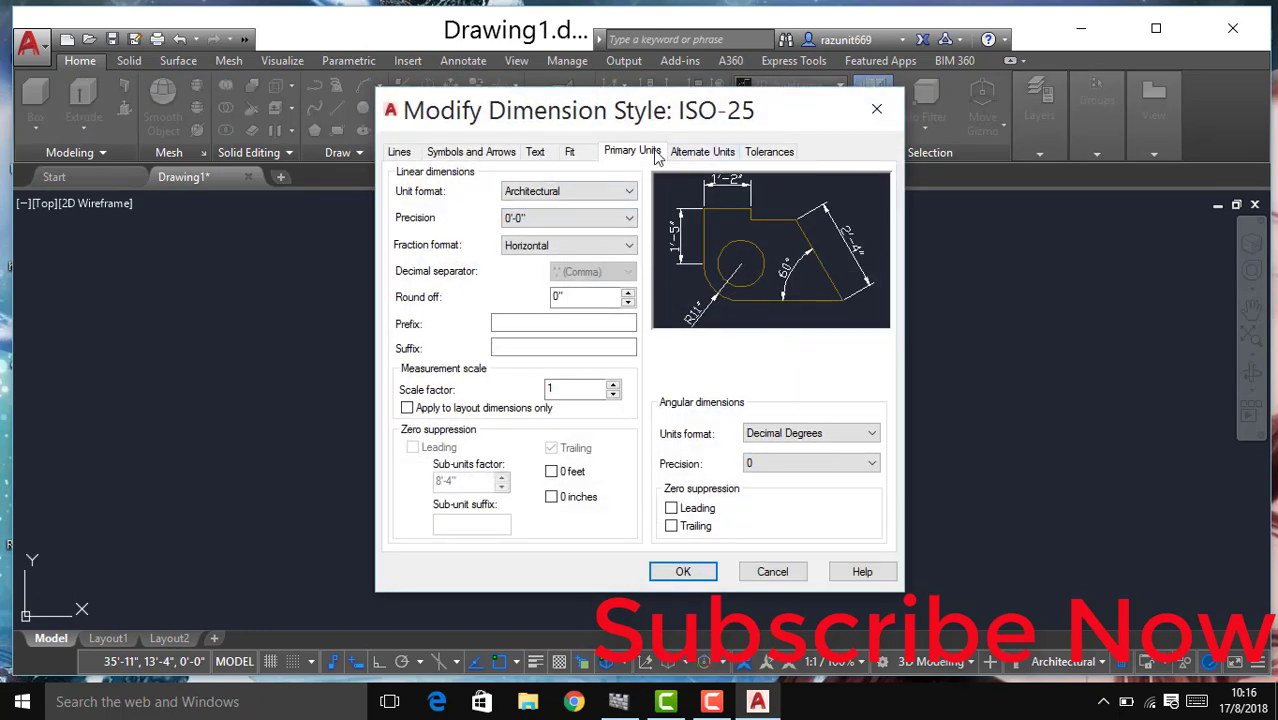
click(594, 200)
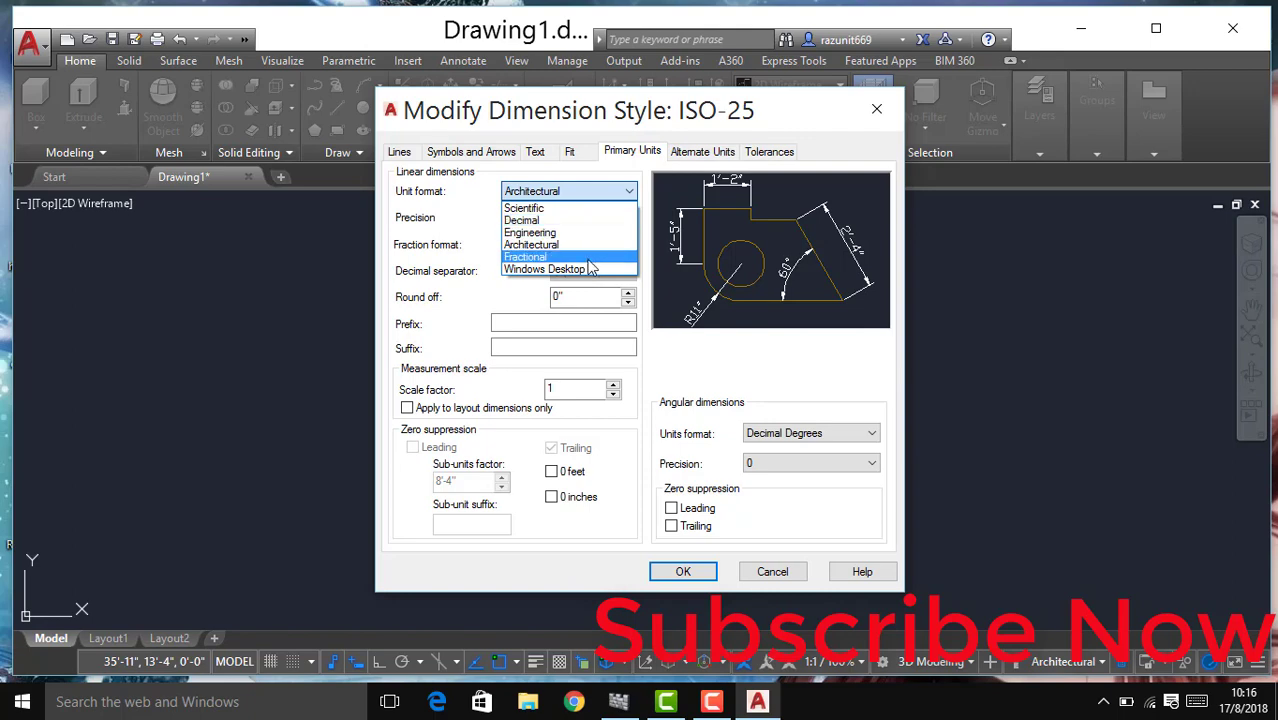
click(588, 246)
click(586, 218)
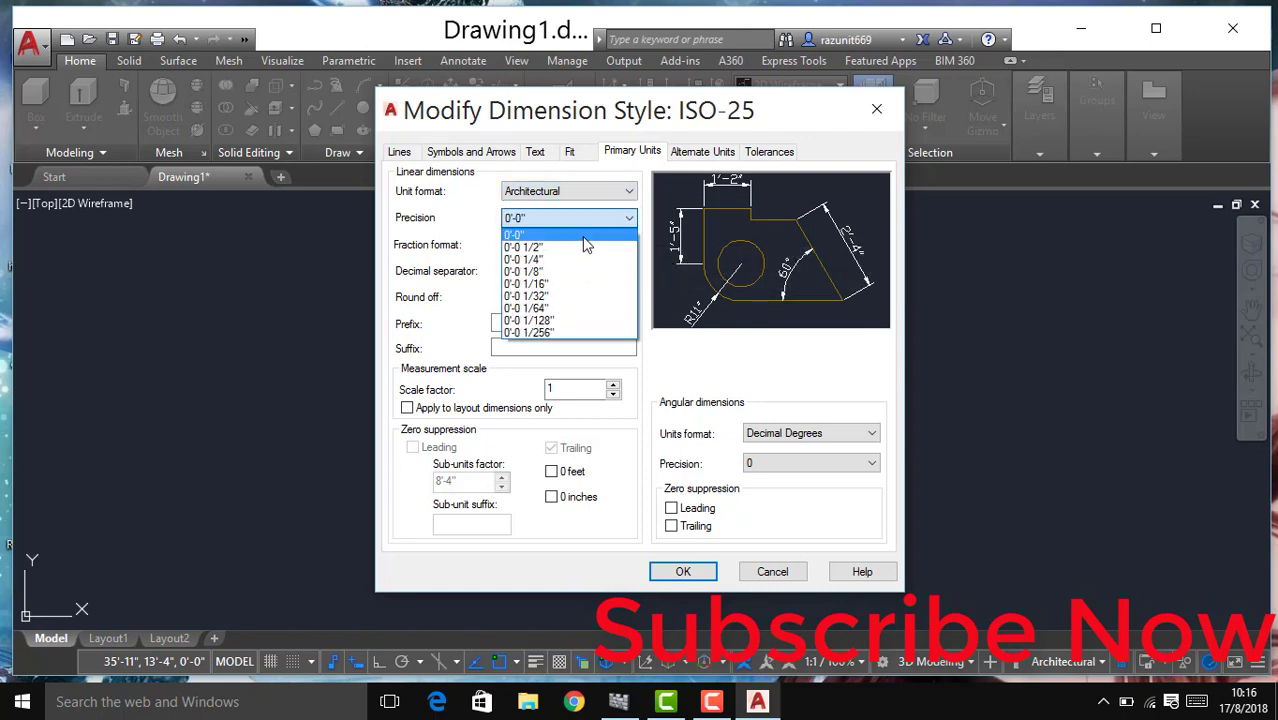
click(585, 232)
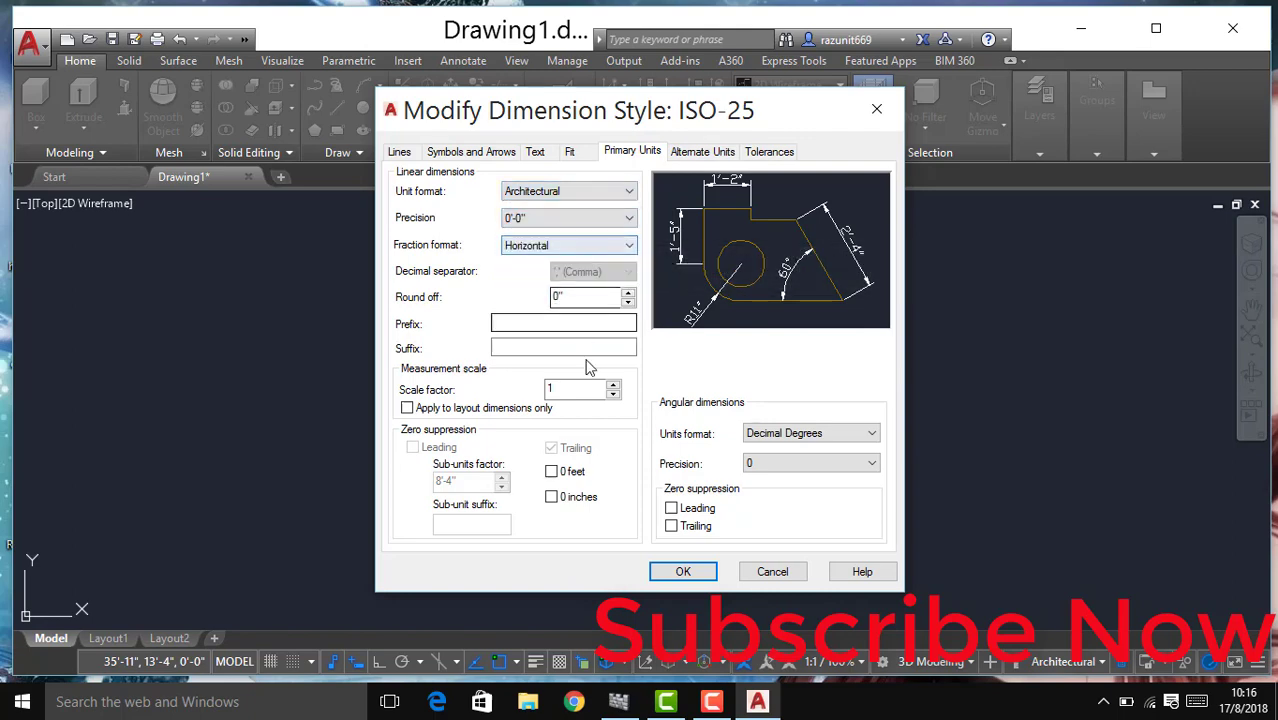
click(684, 570)
click(836, 264)
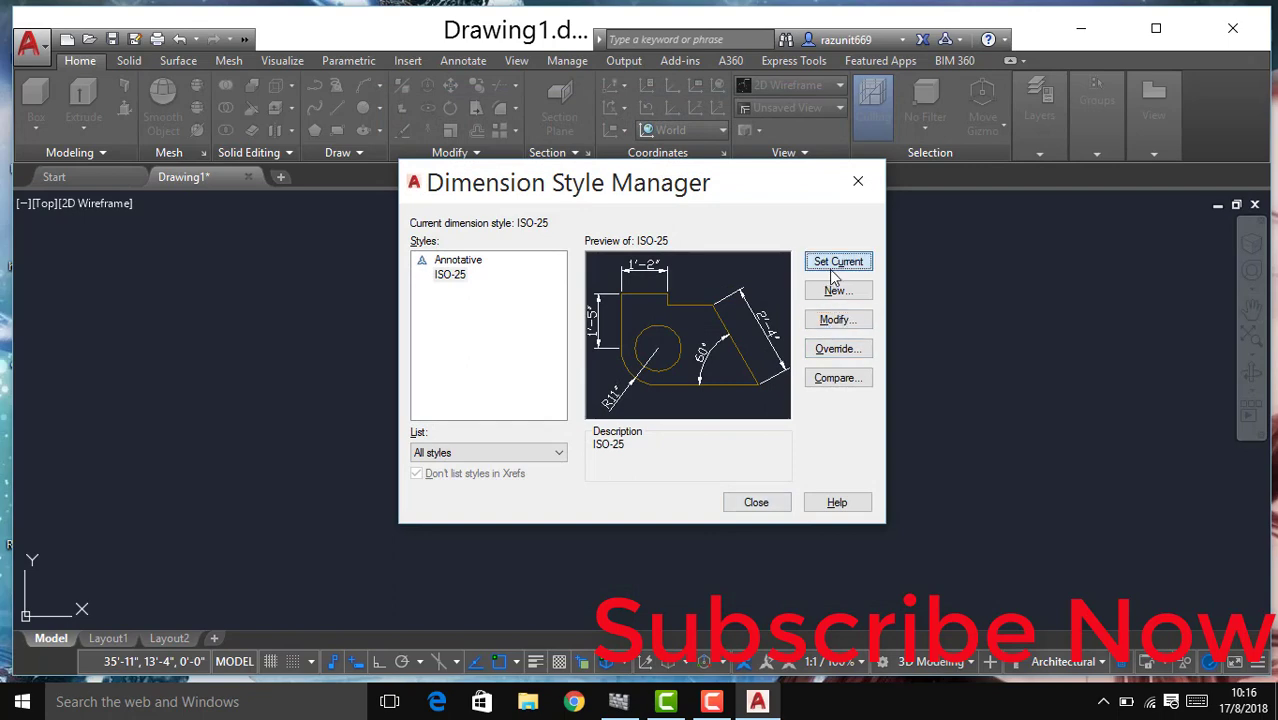
click(757, 503)
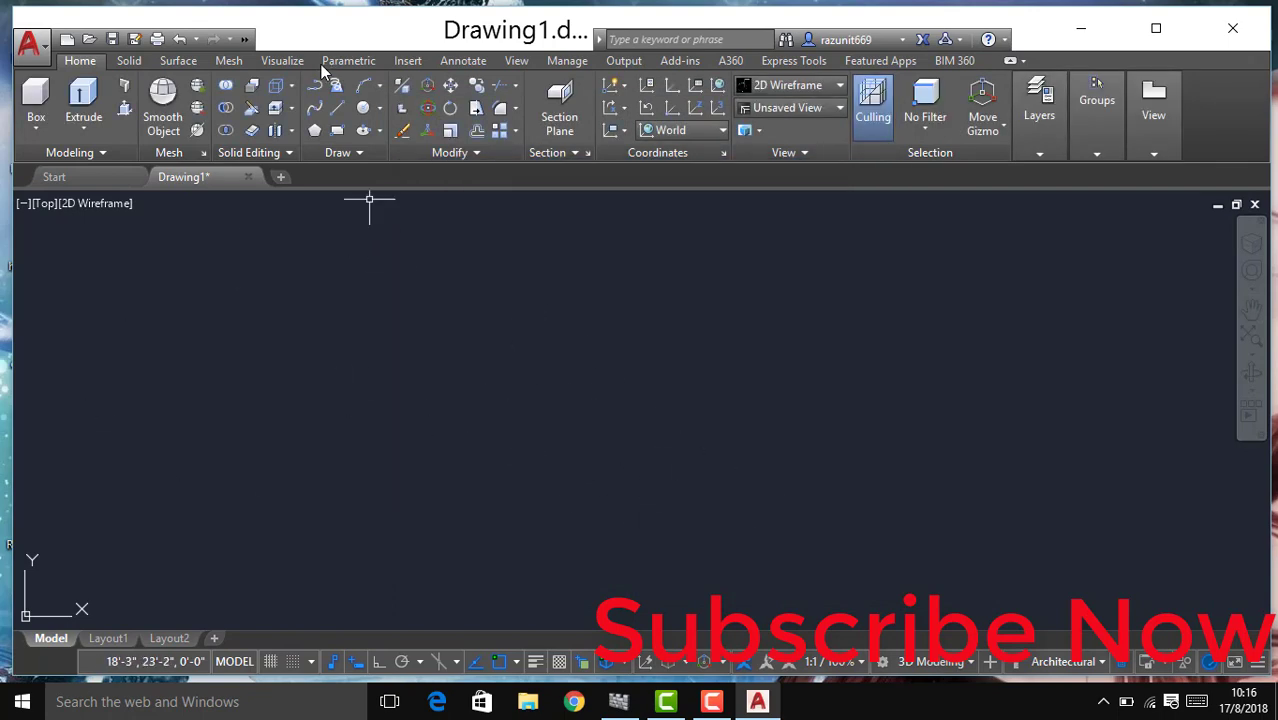
Step: Draw the door outline rectangle, 4 long by 0'-10" wide, and center it in view
click(338, 131)
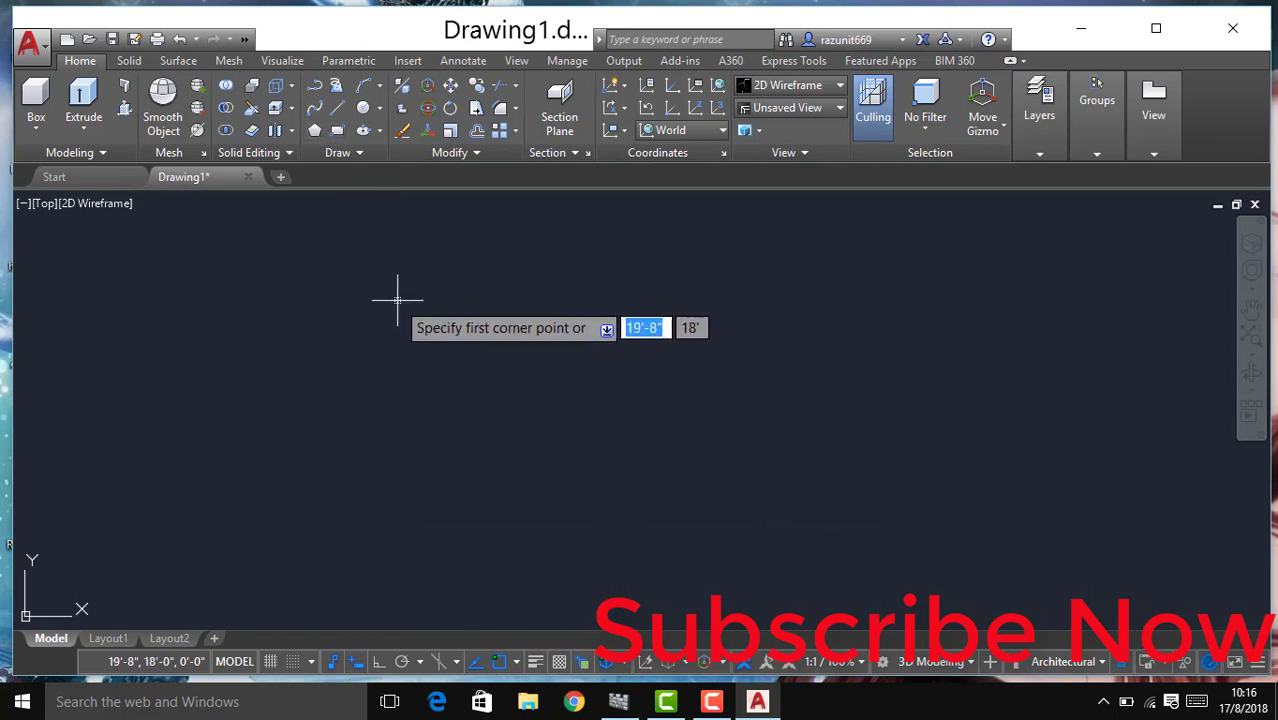
click(397, 301)
text(d)
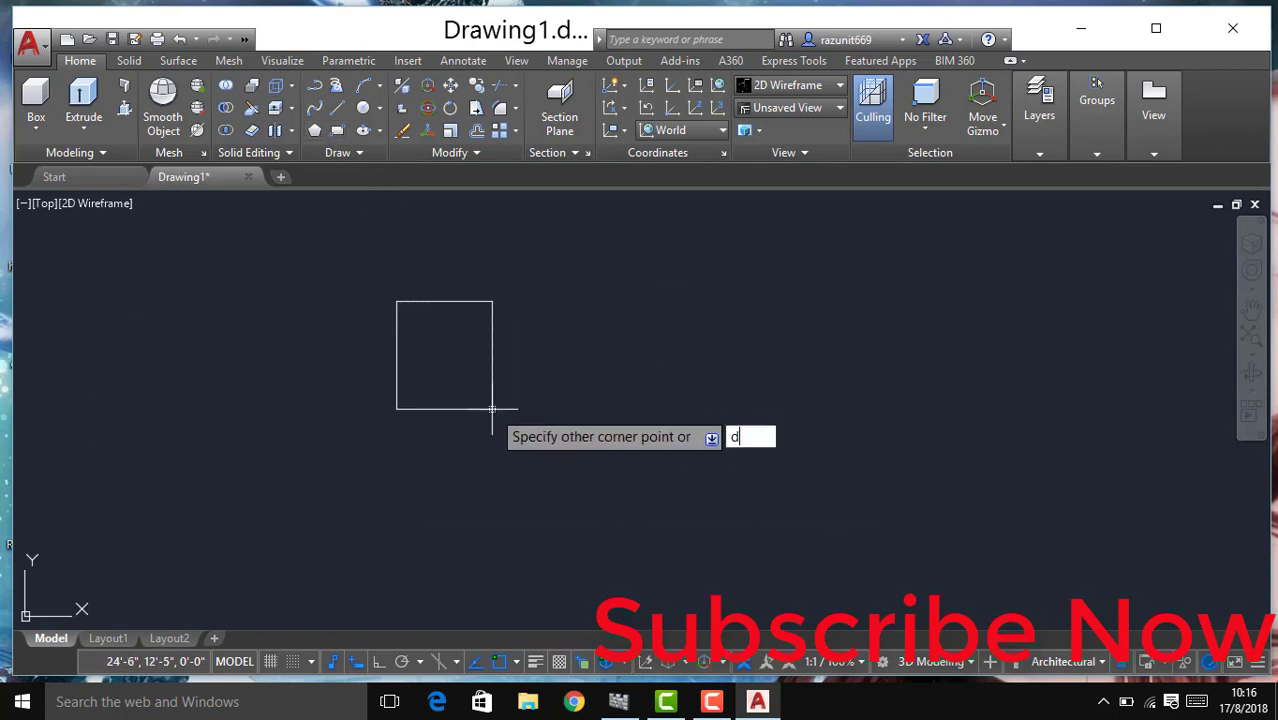
key(Return)
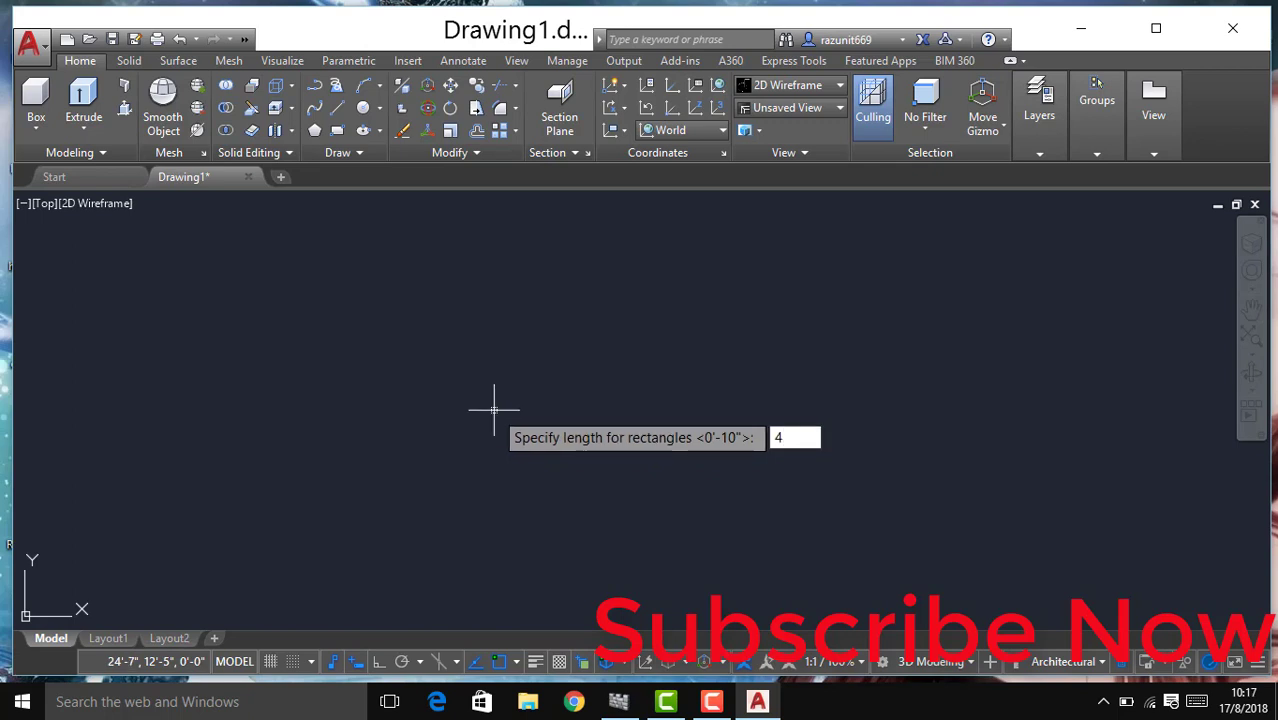
key(Return)
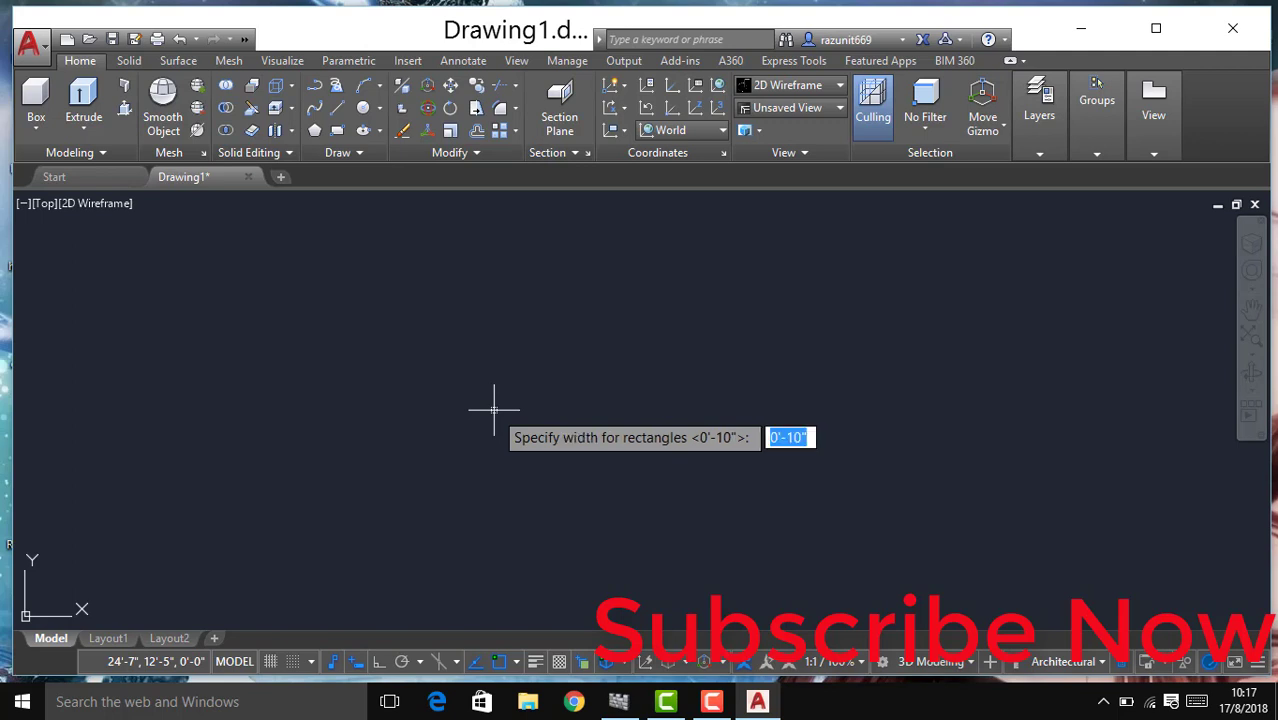
text(1)
key(Return)
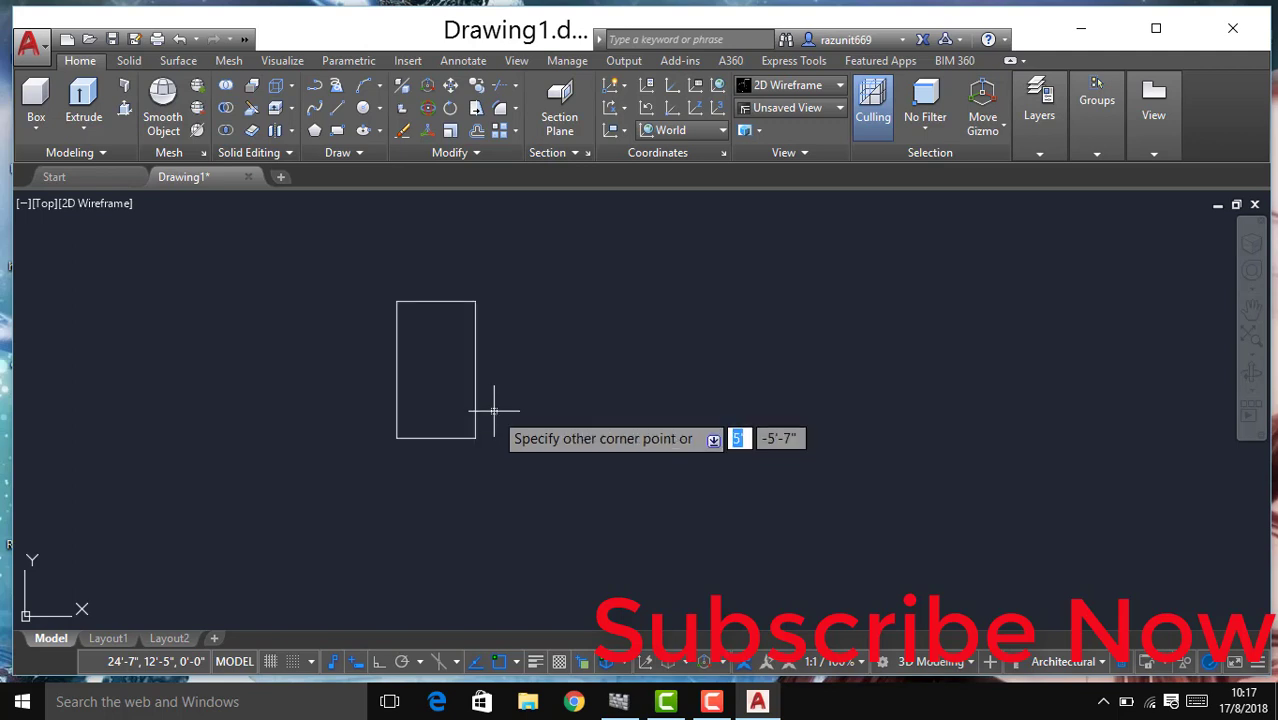
click(494, 412)
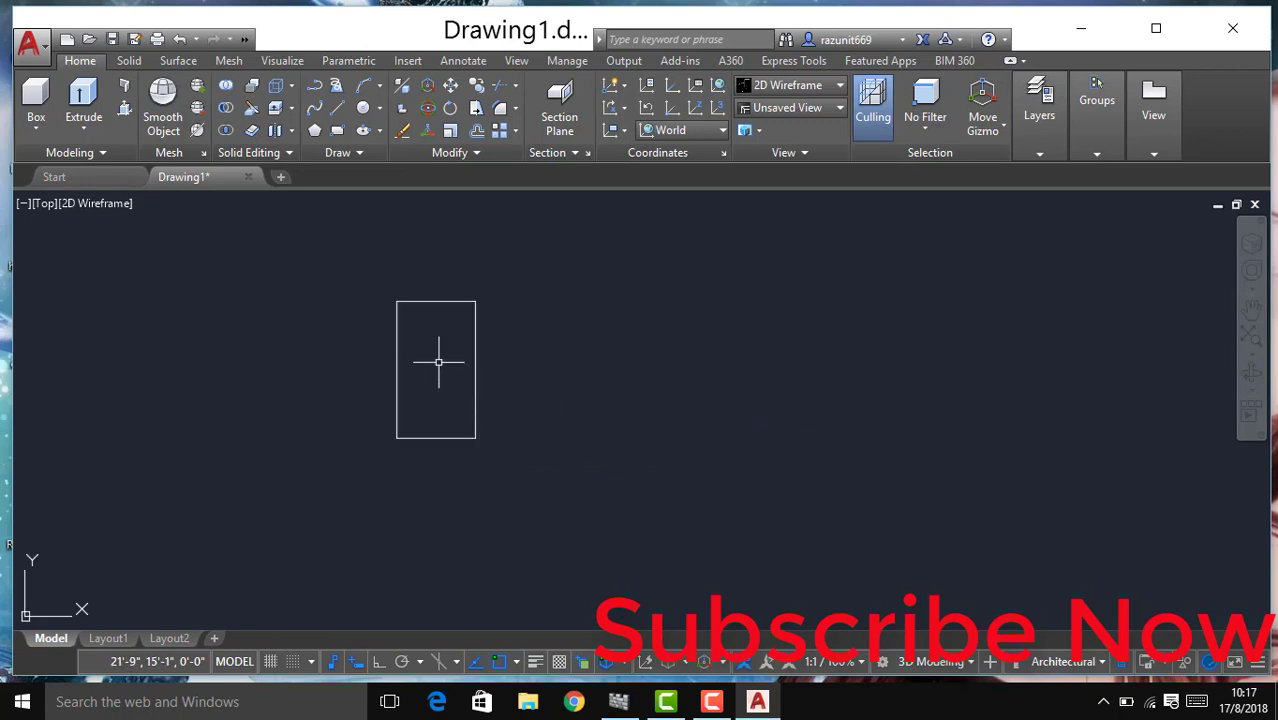
middle_drag(436, 359, 622, 419)
scroll(622, 419, up, 4)
scroll(625, 410, up, 2)
scroll(625, 410, down, 3)
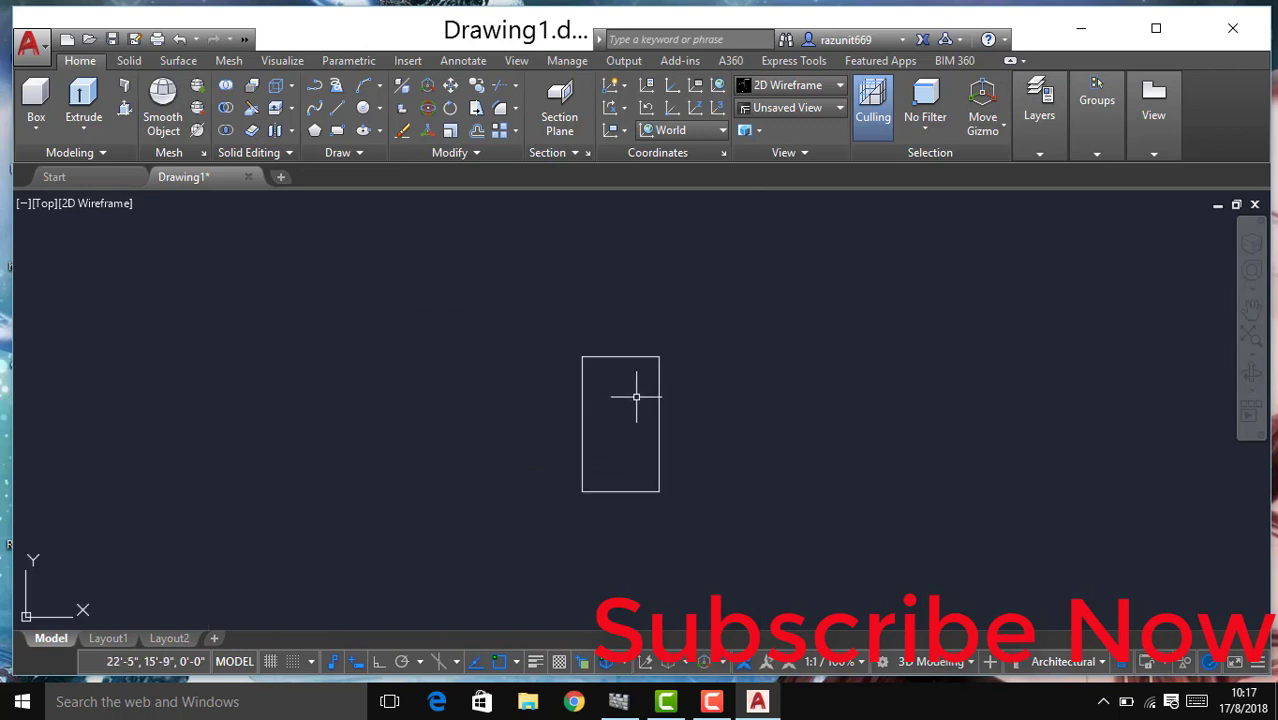
Step: Offset the door outline 3" inward to create the inner frame rectangle
text(o)
key(Return)
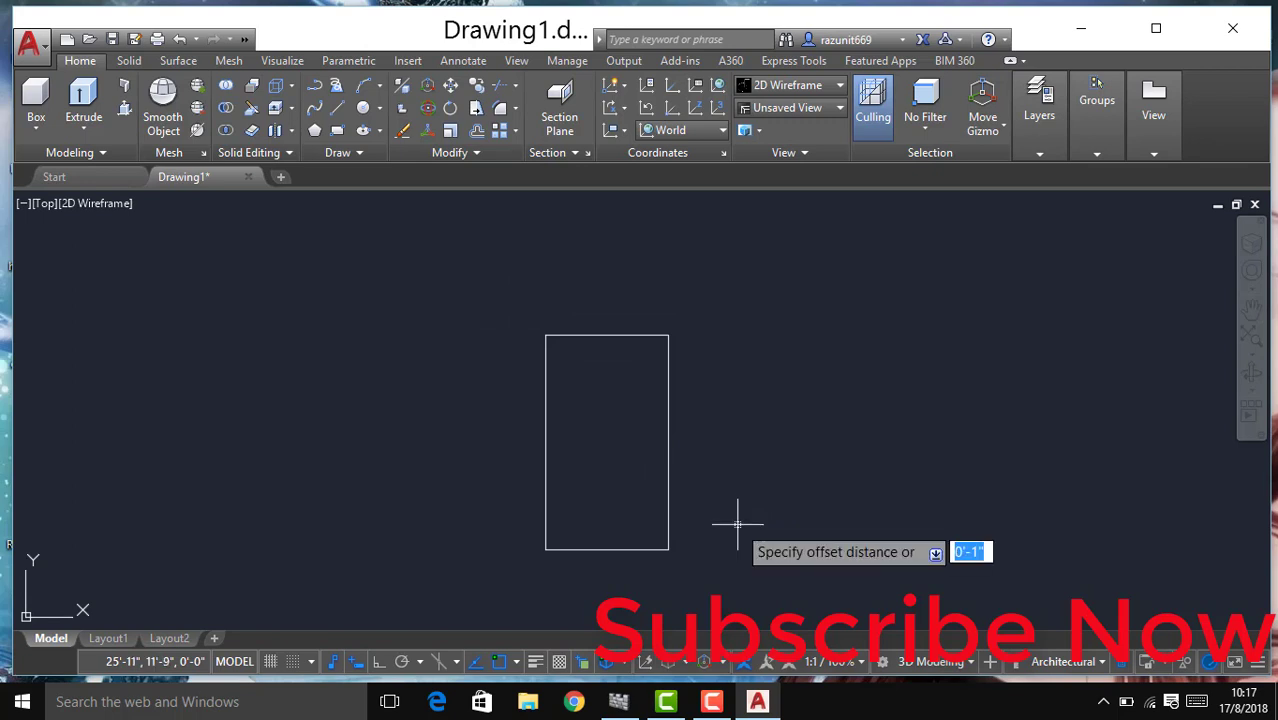
key(Return)
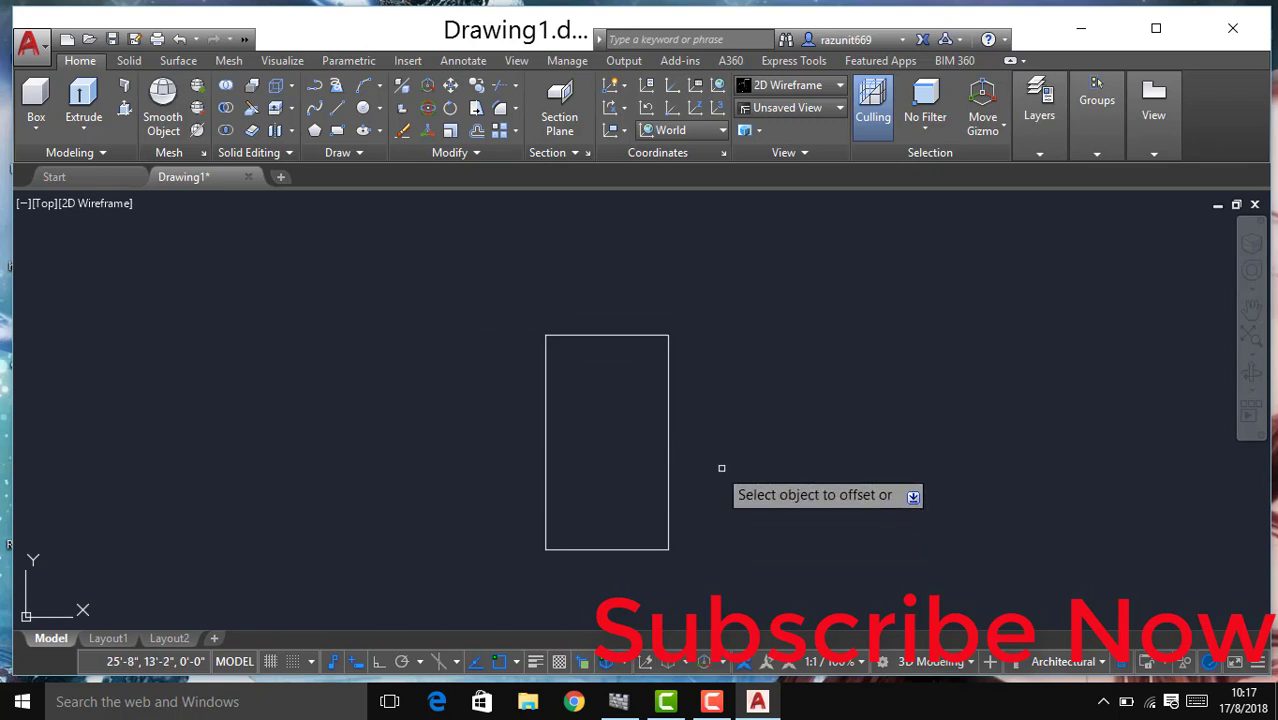
click(626, 336)
click(627, 416)
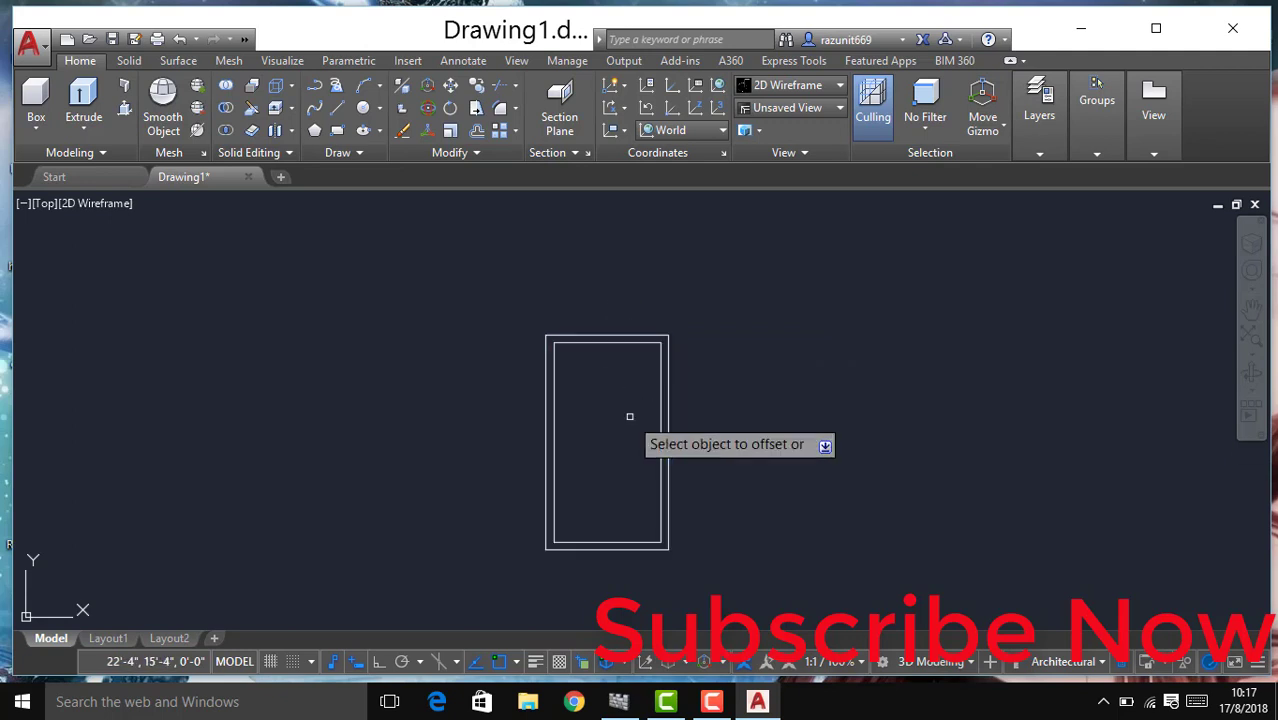
scroll(623, 386, up, 2)
key(Escape)
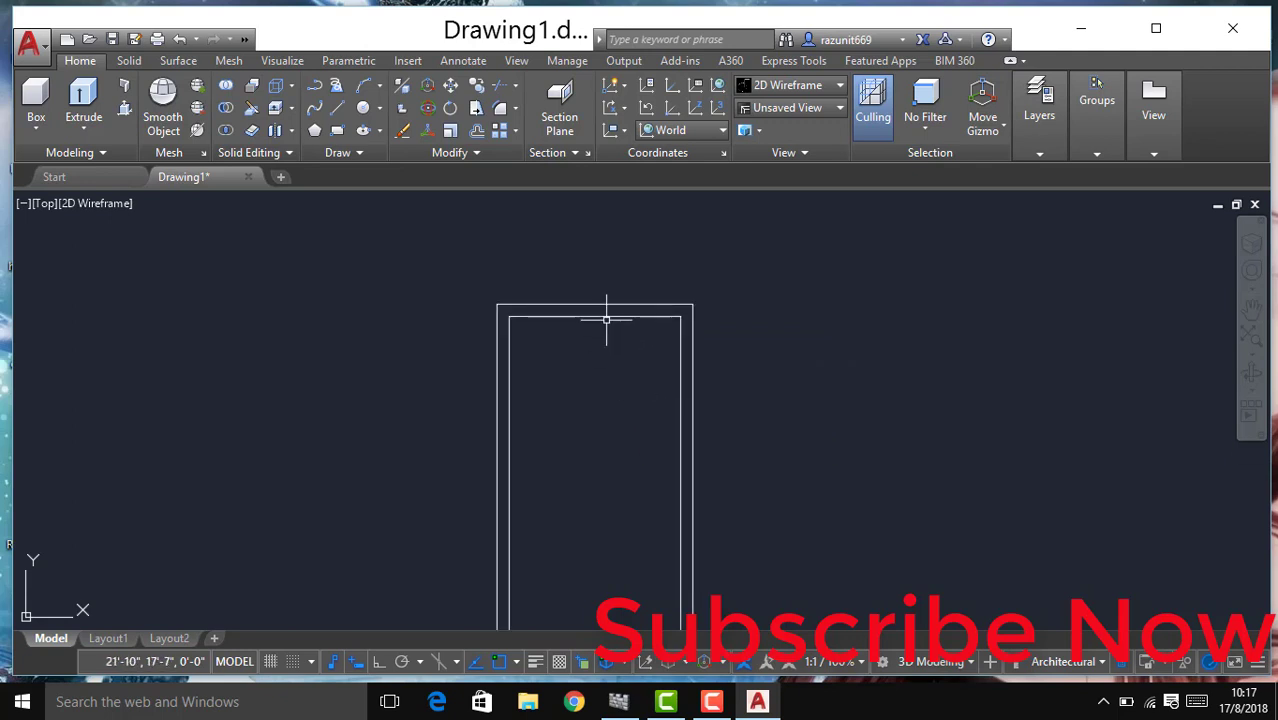
Step: Explode the inner rectangle and offset its top line 3" downward
click(606, 318)
text(X)
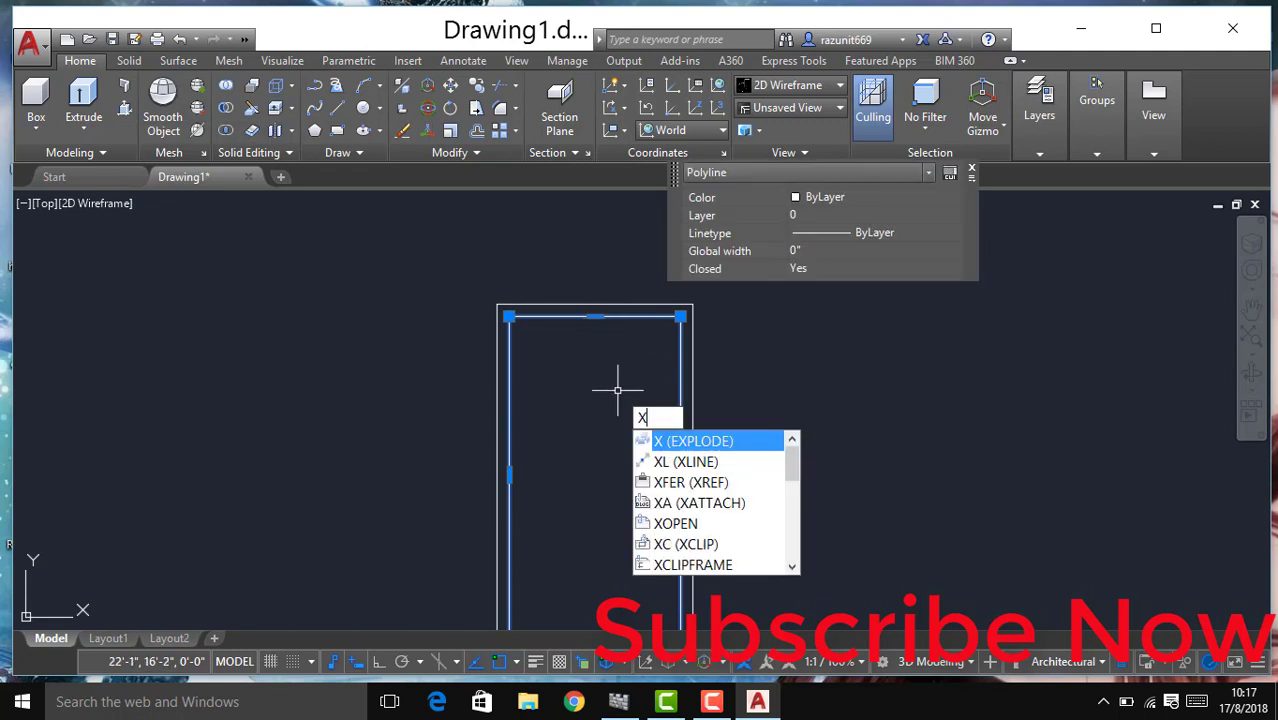
key(Return)
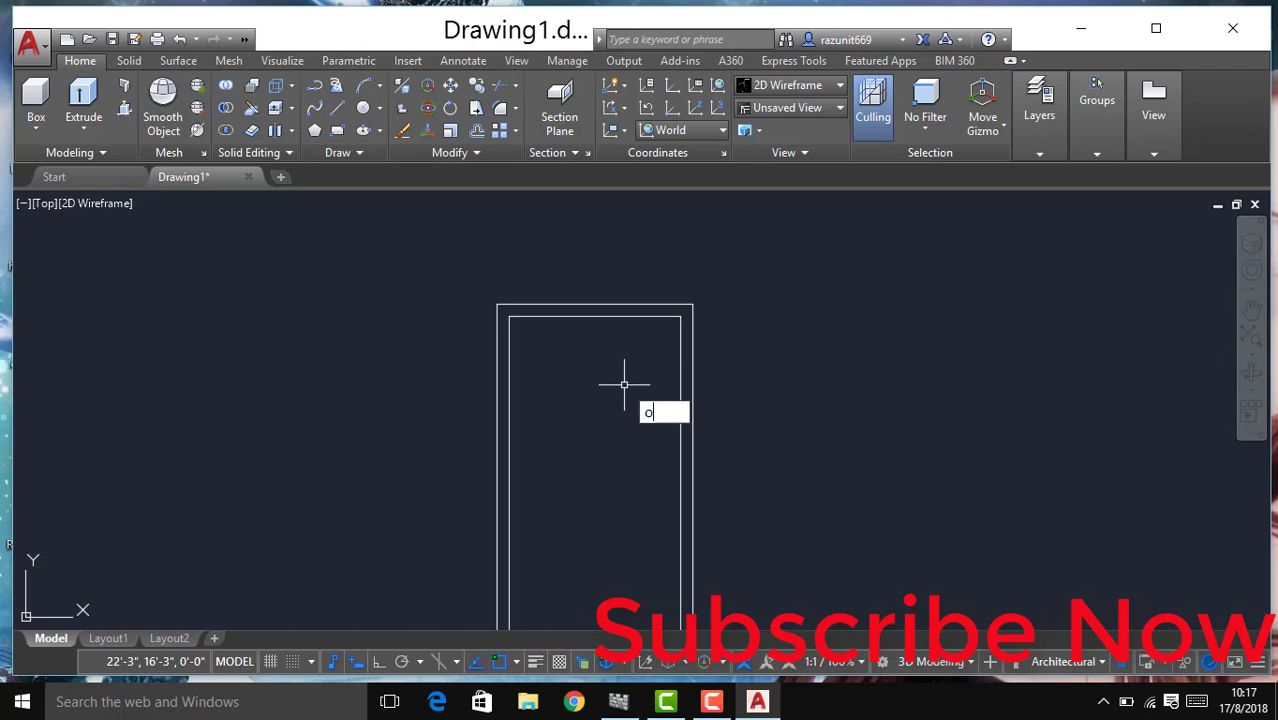
key(Return)
key(Return)
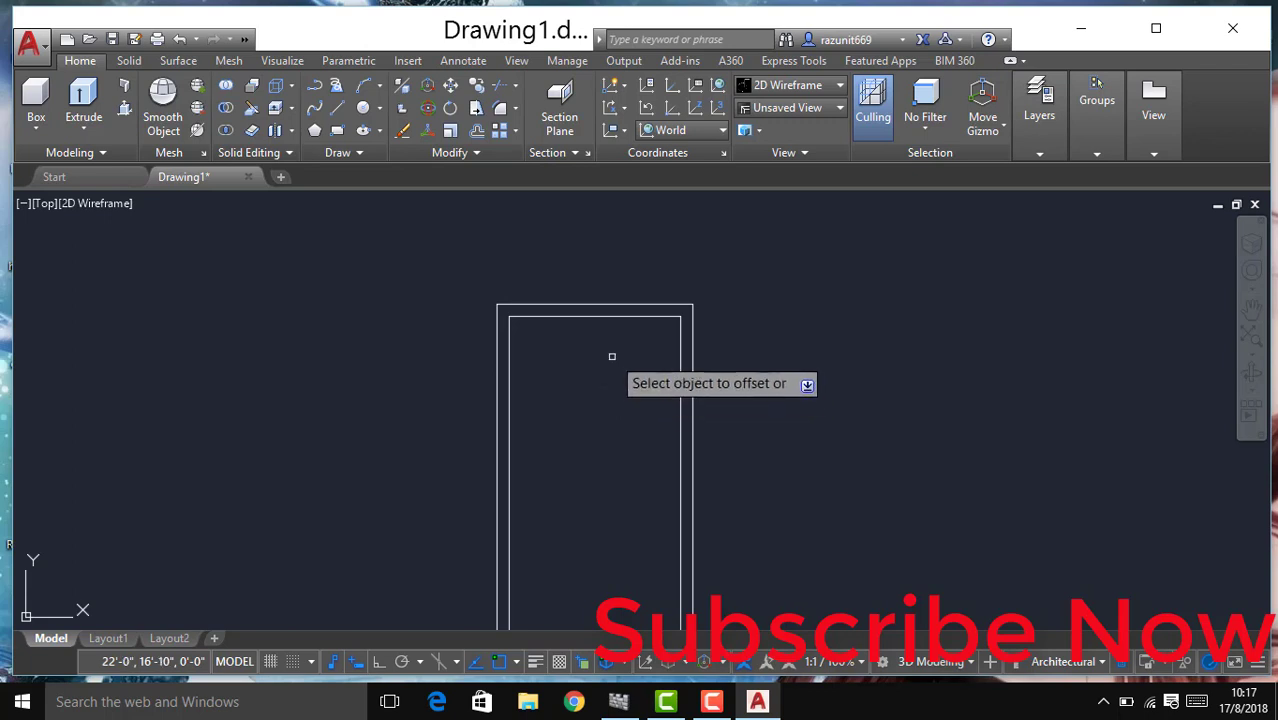
click(609, 318)
click(615, 360)
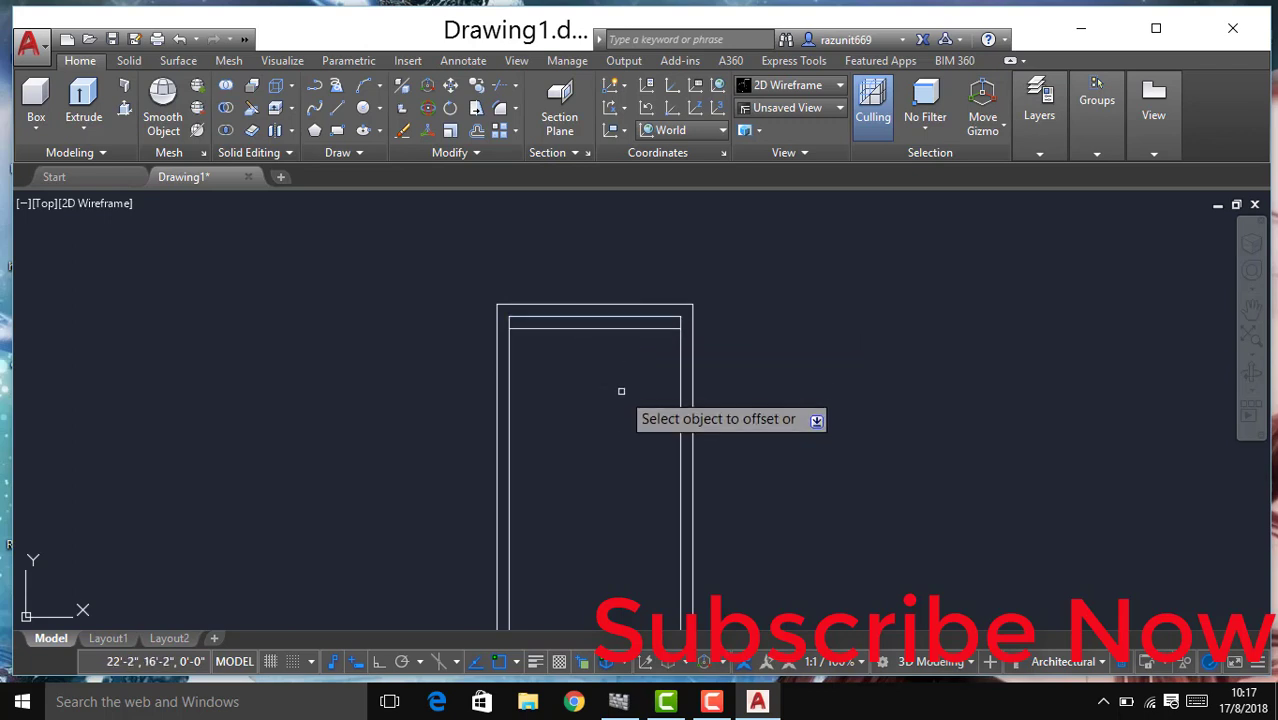
Step: Offset the rail line a further 10" down to complete the upper rail pair
key(Return)
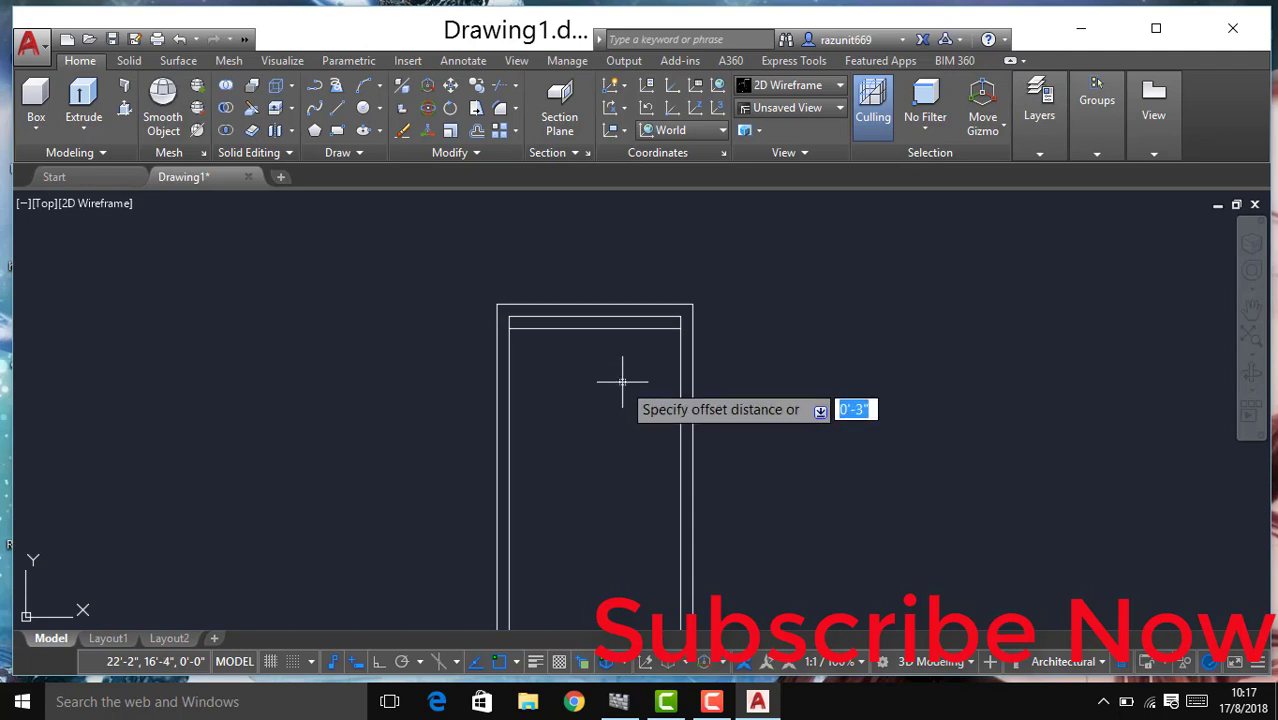
key(Return)
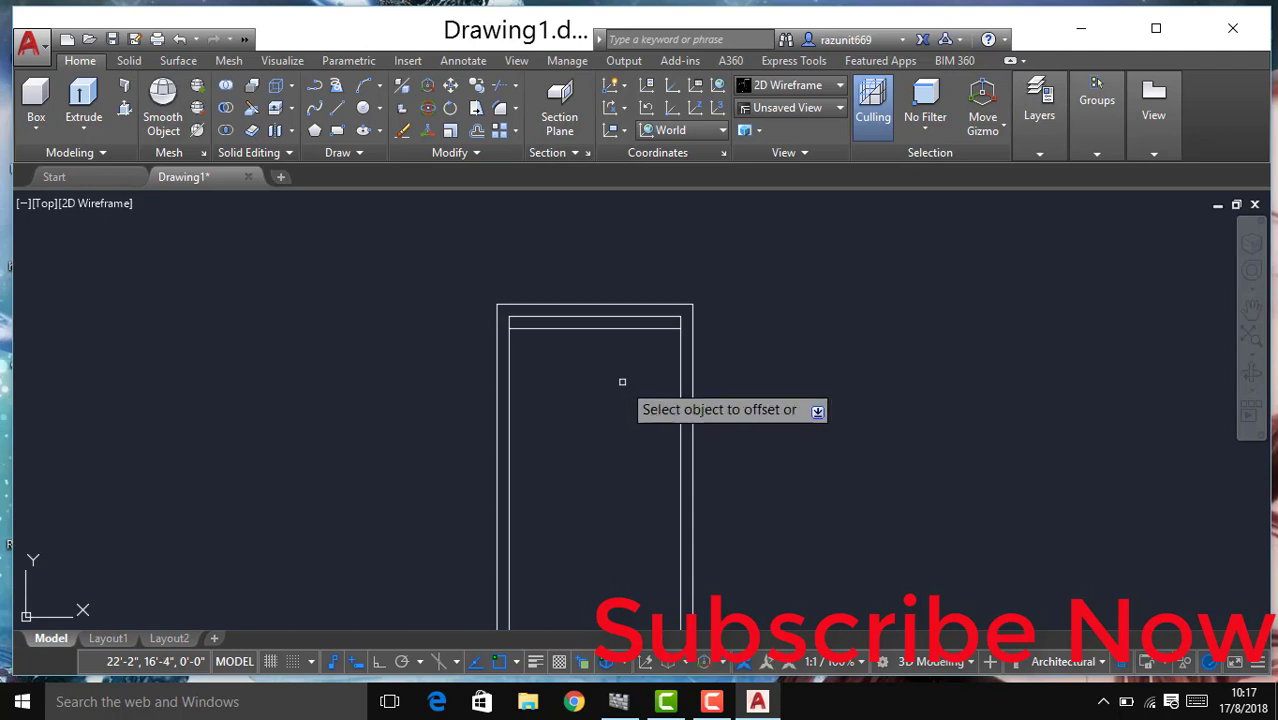
click(634, 327)
click(639, 412)
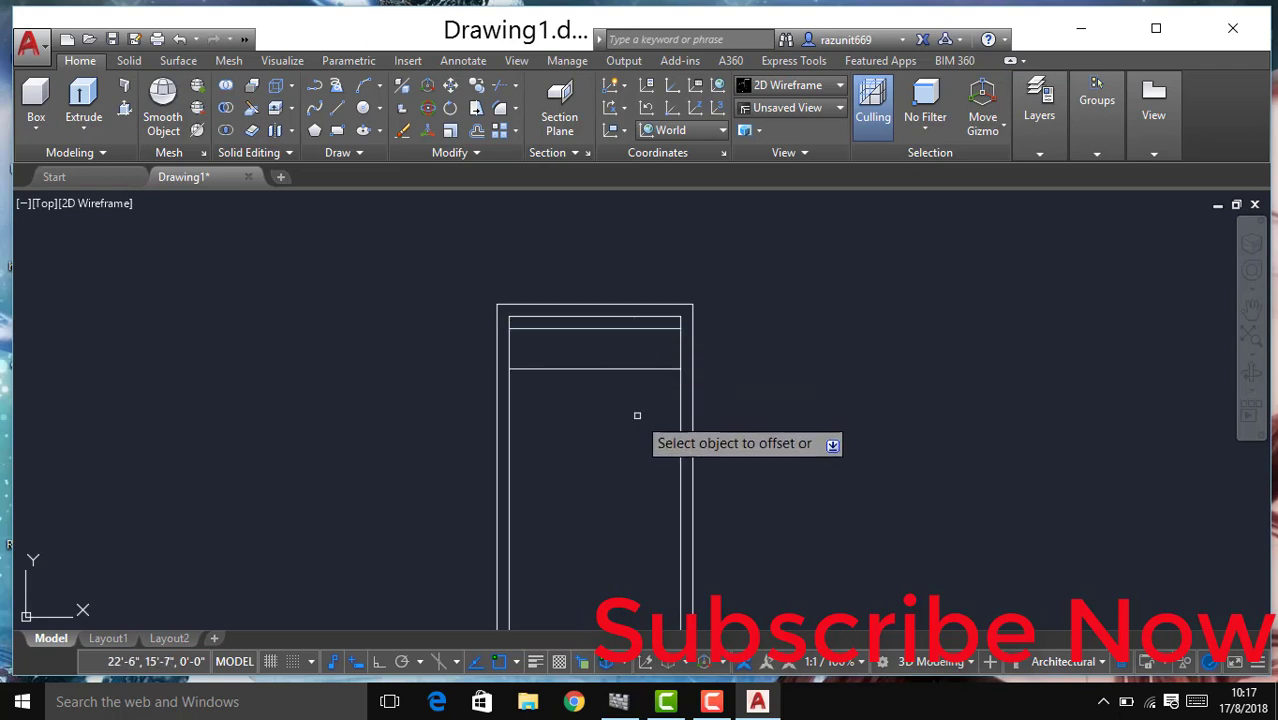
key(Return)
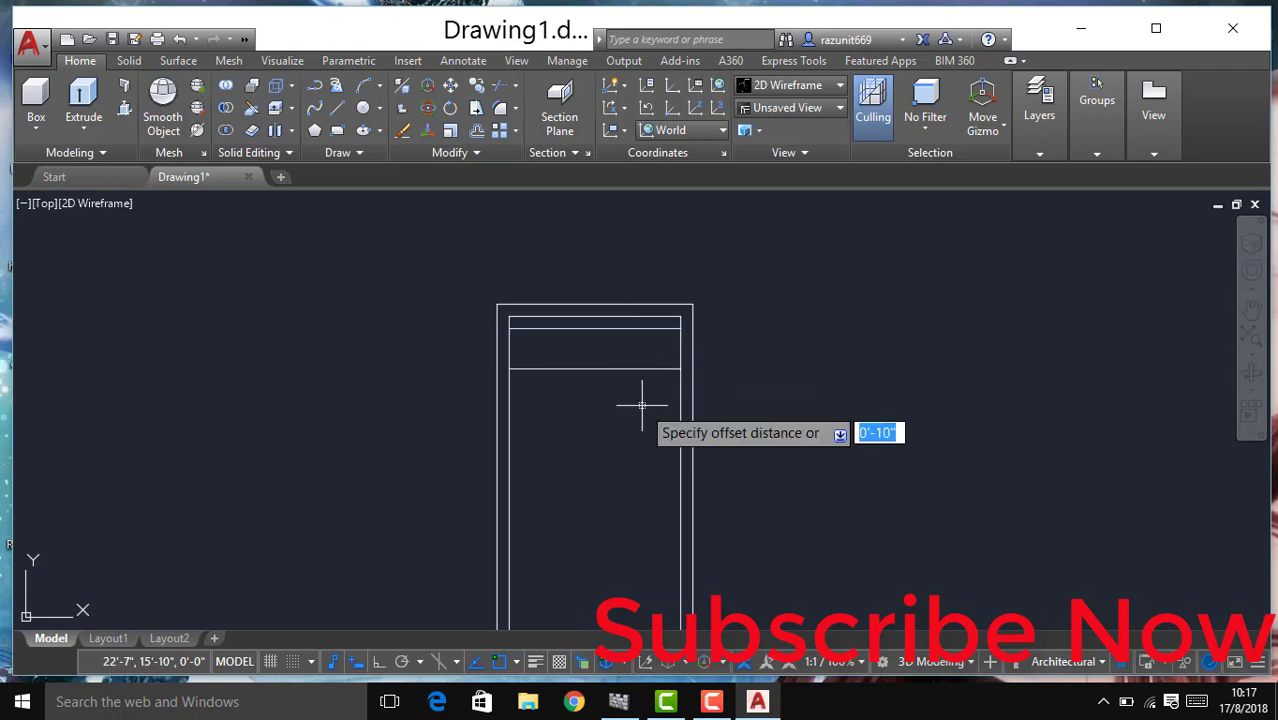
key(Return)
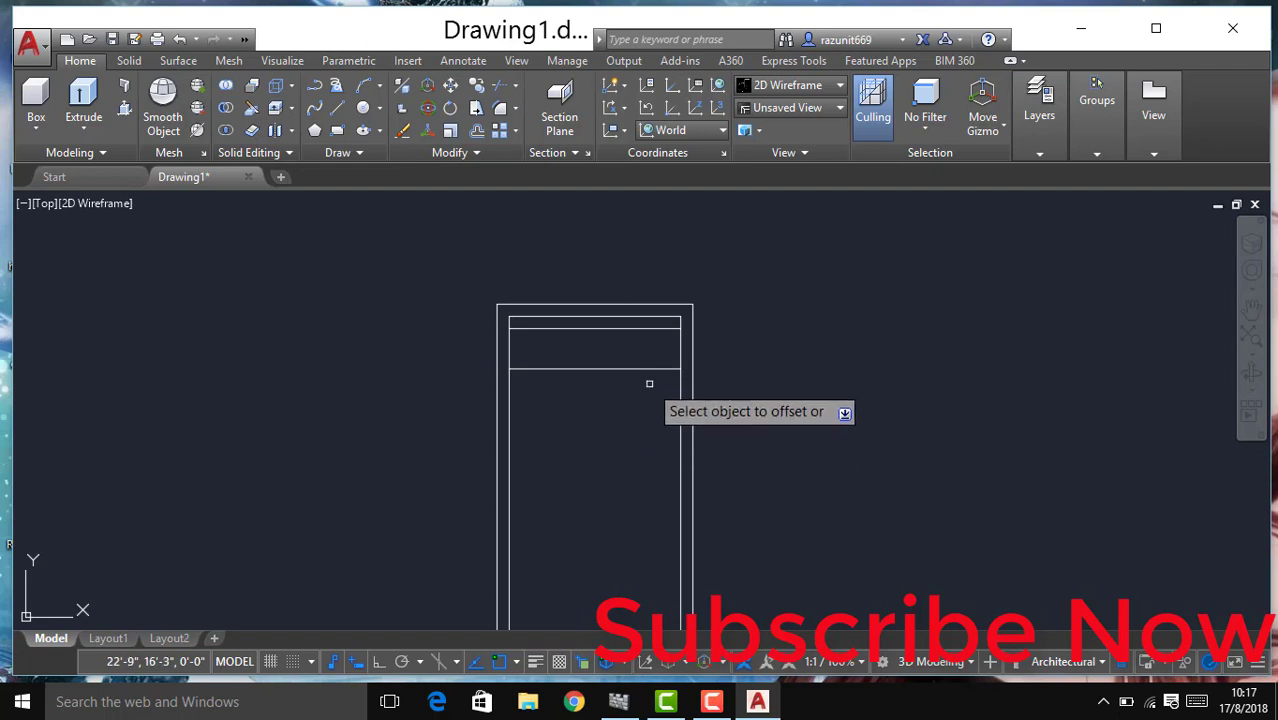
key(Escape)
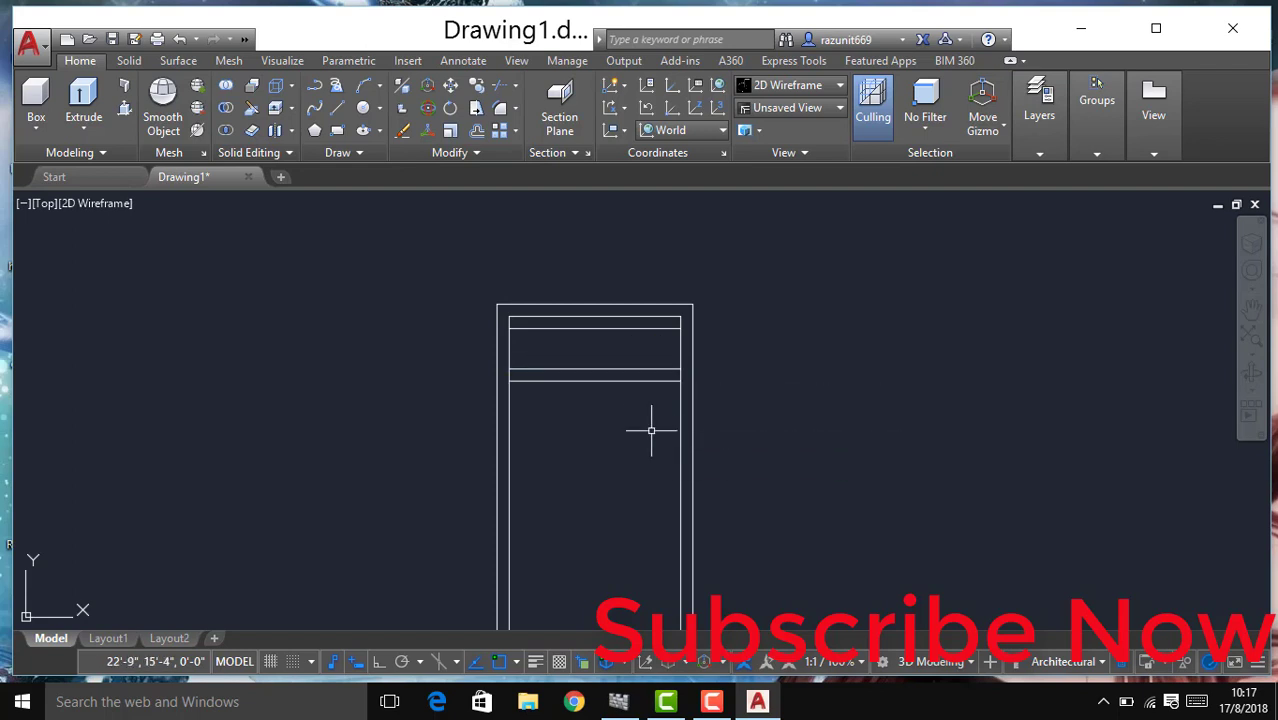
click(648, 450)
Step: Copy the upper rail line pair with CP to several positions down the door
click(628, 362)
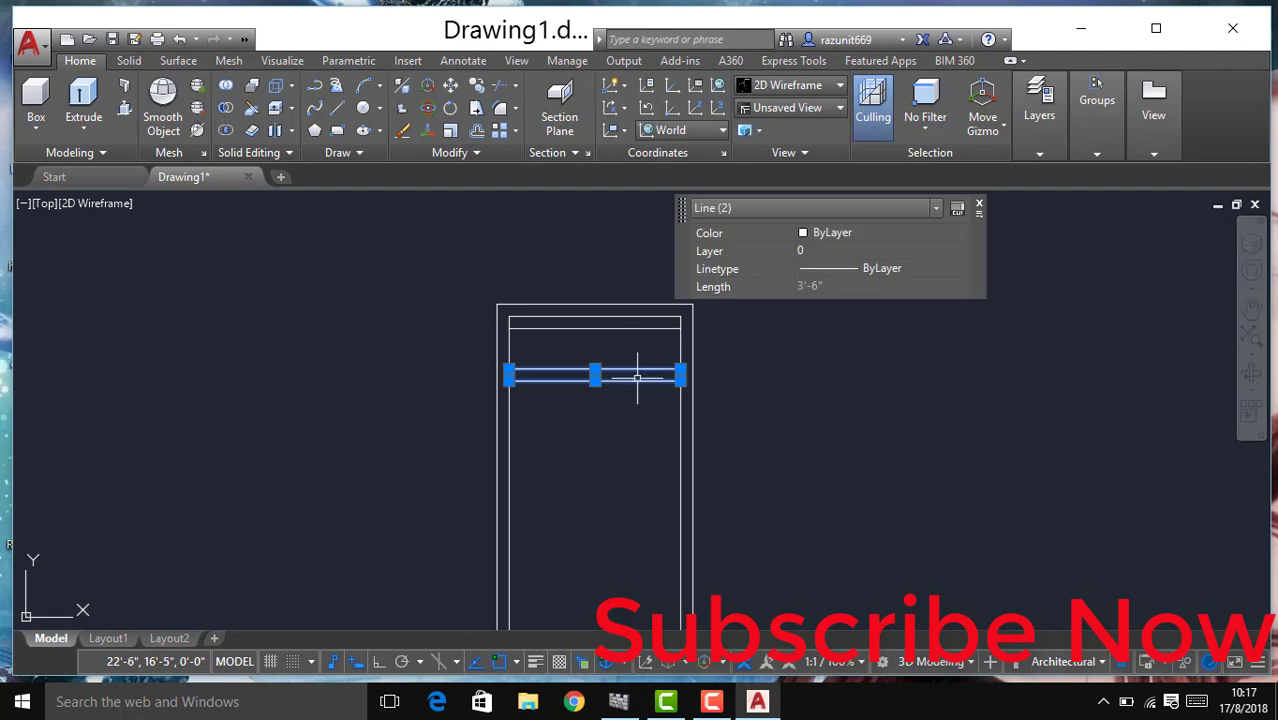
text(cp)
key(Return)
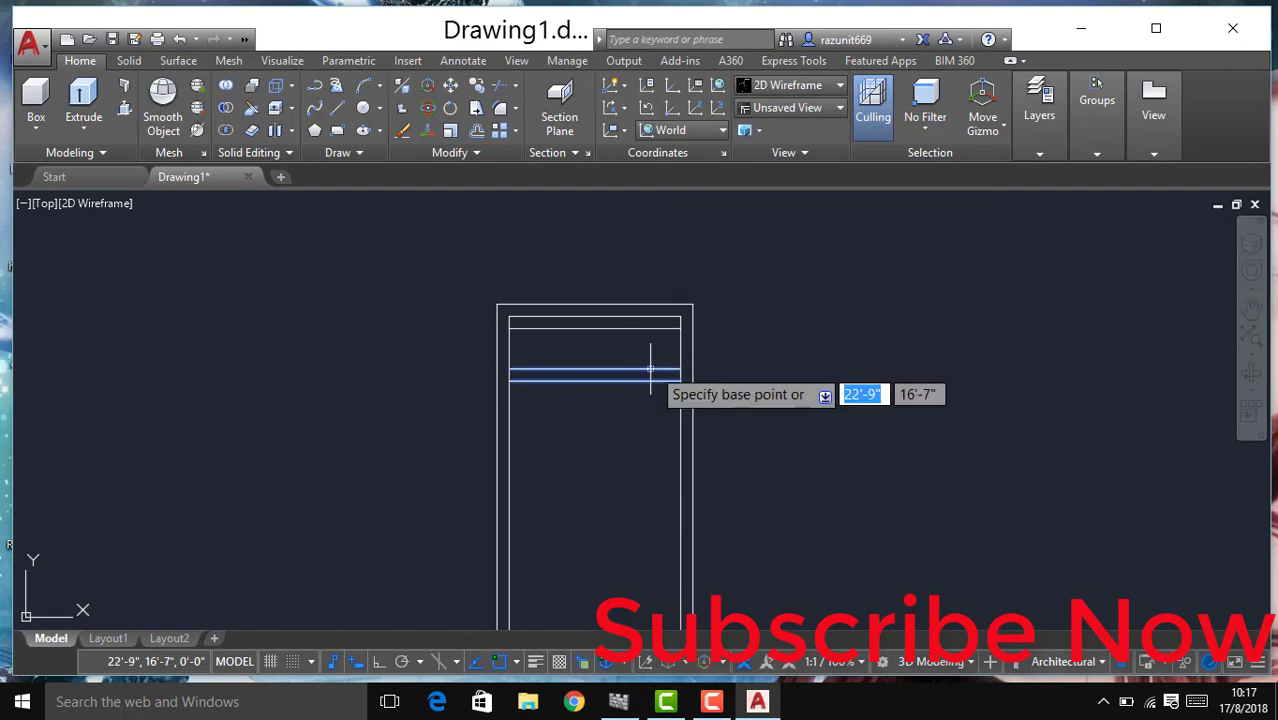
click(680, 318)
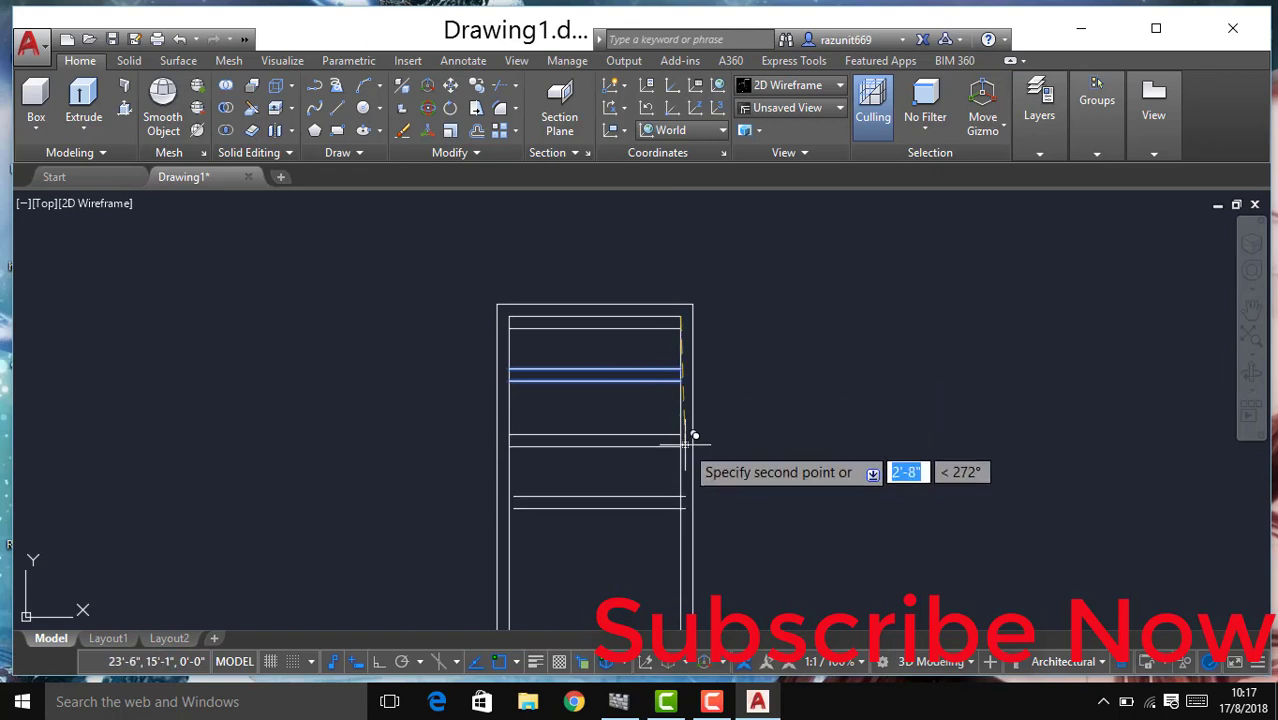
scroll(688, 442, up, 4)
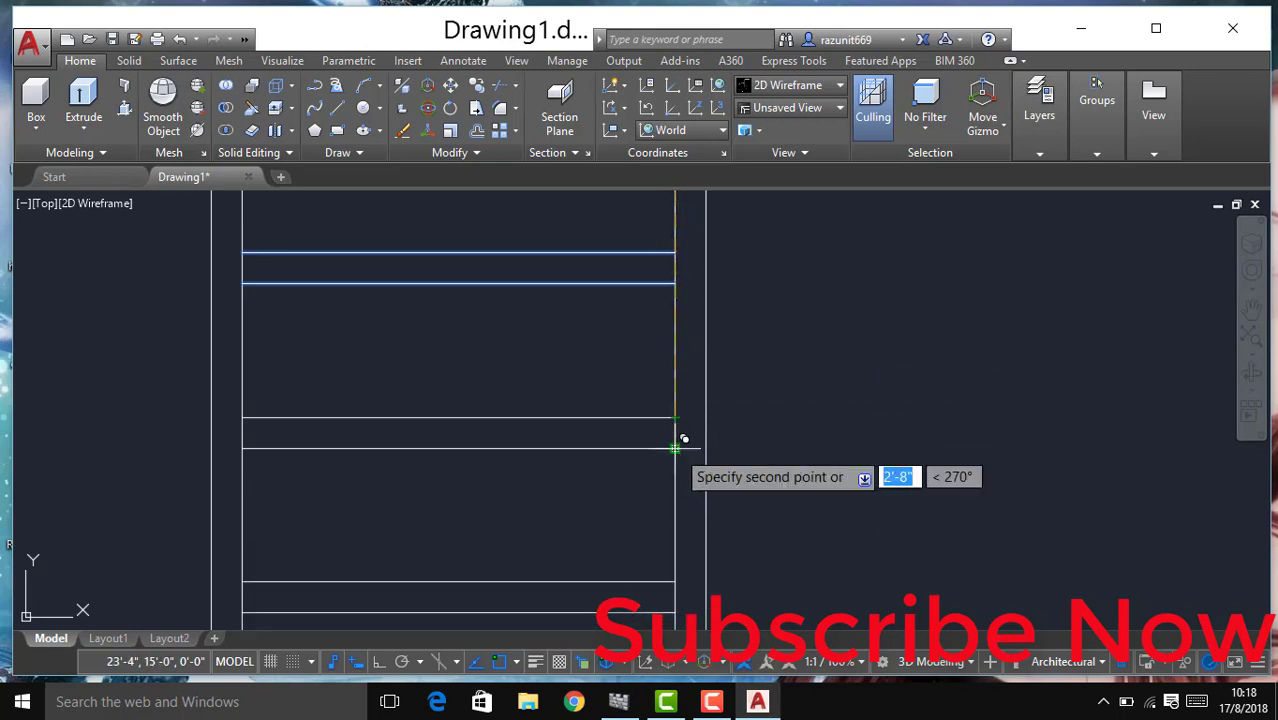
scroll(703, 480, down, 5)
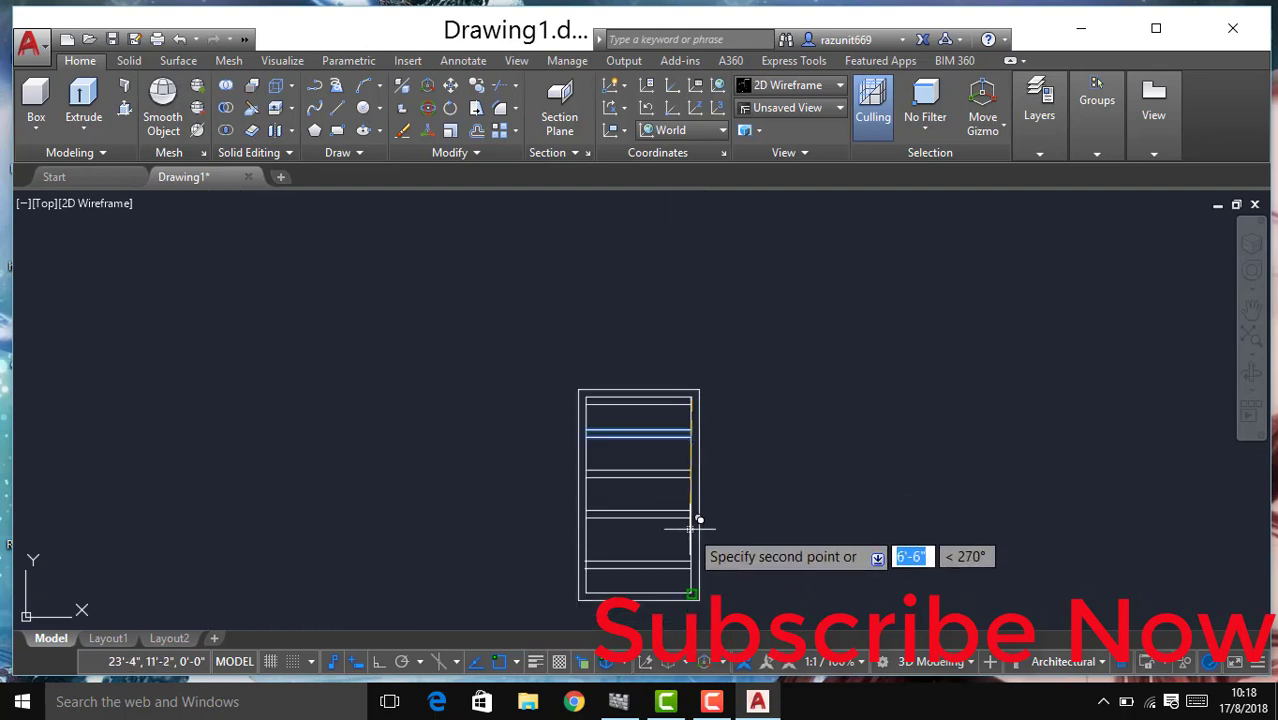
scroll(696, 521, up, 4)
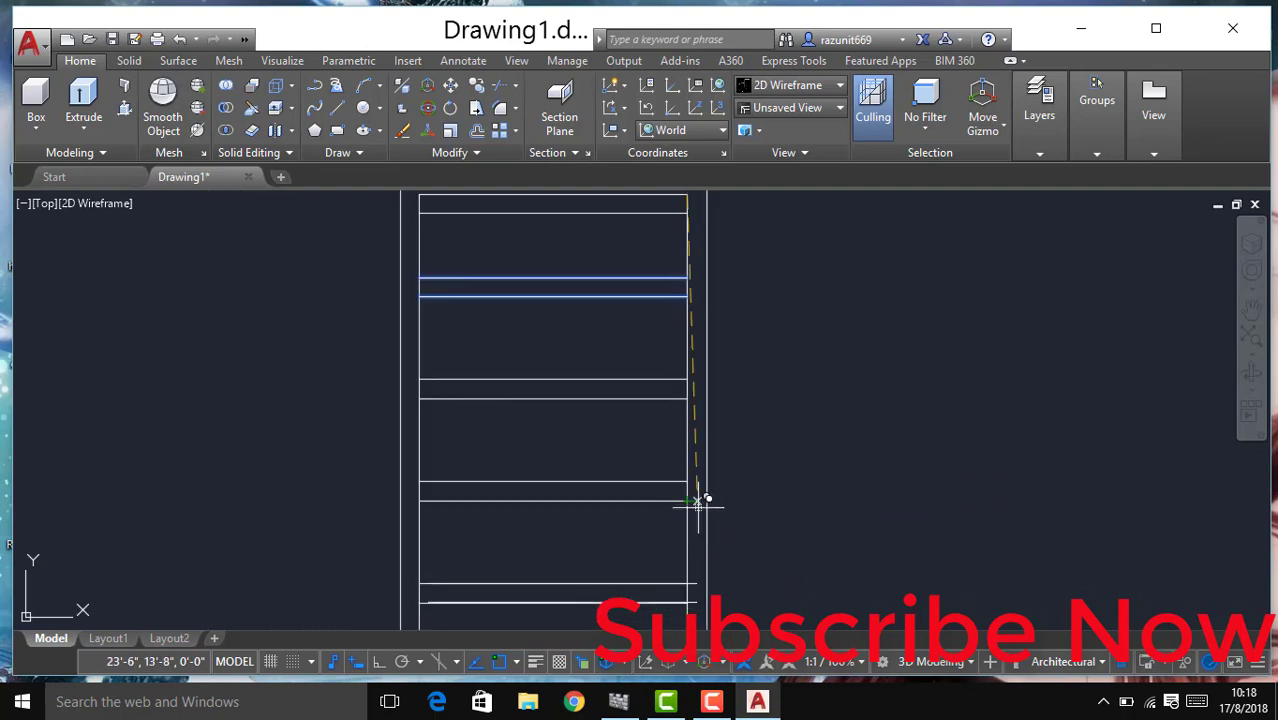
scroll(696, 520, down, 4)
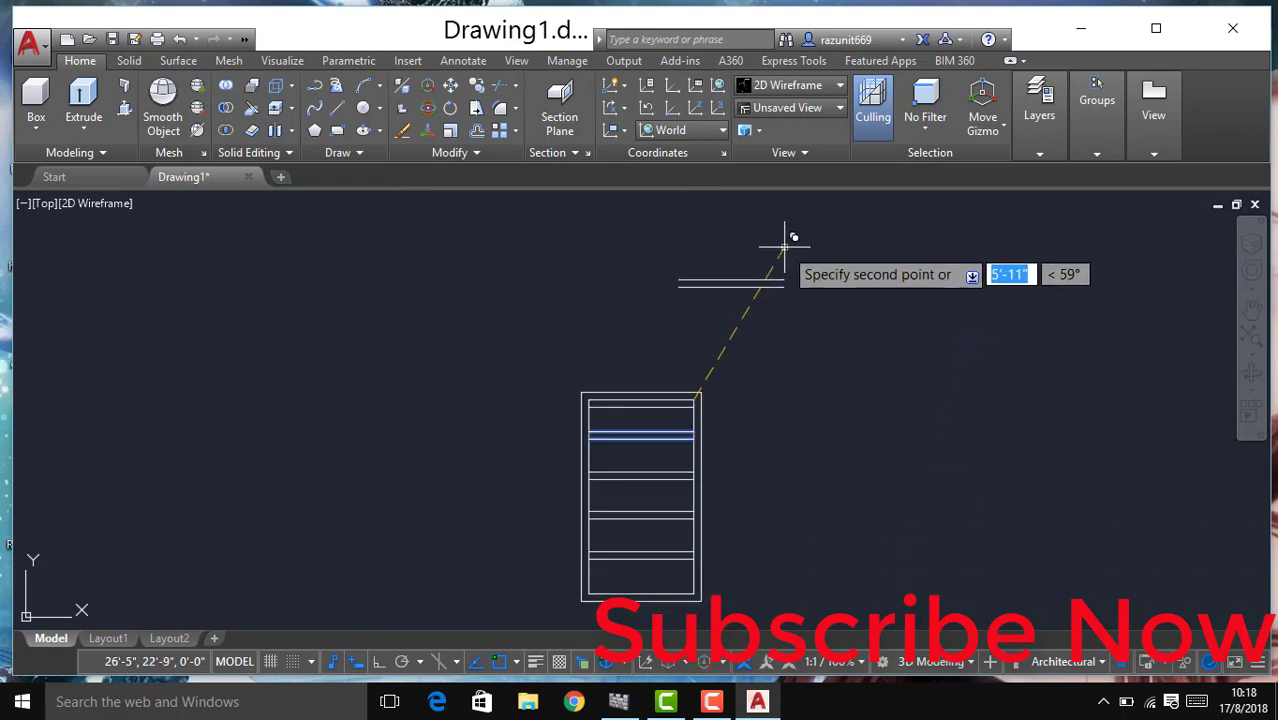
key(Escape)
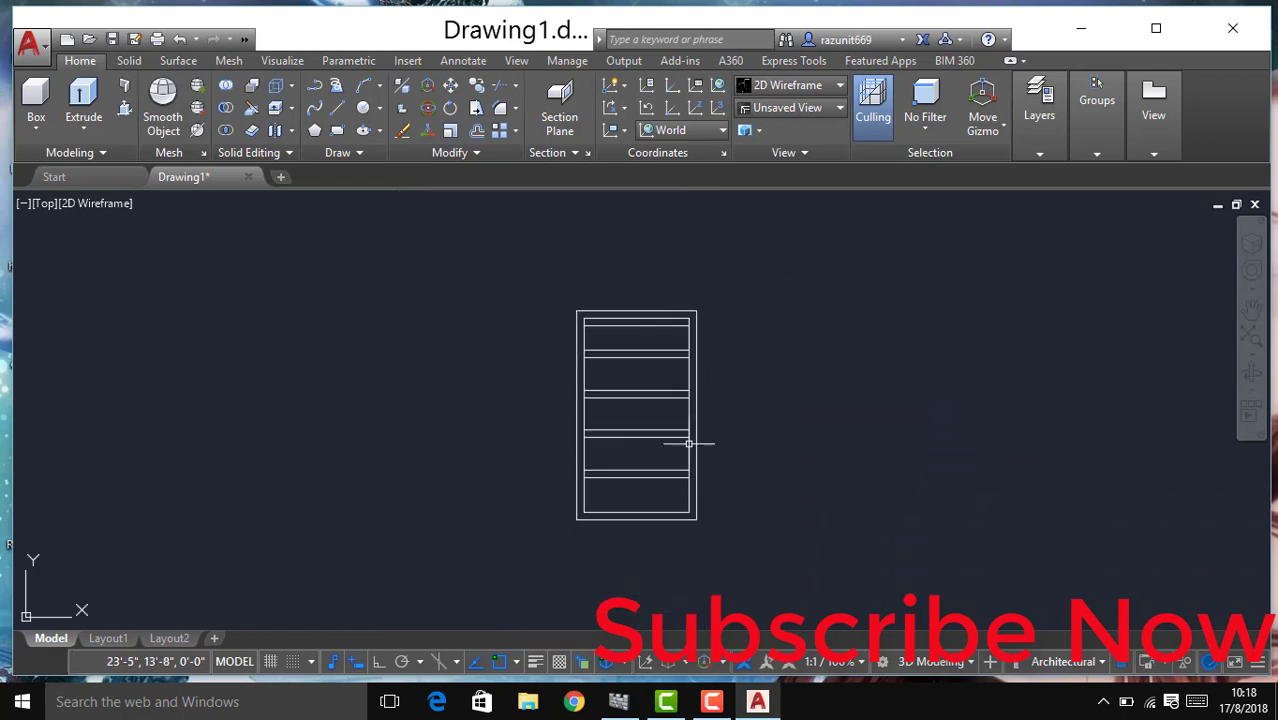
scroll(669, 505, up, 5)
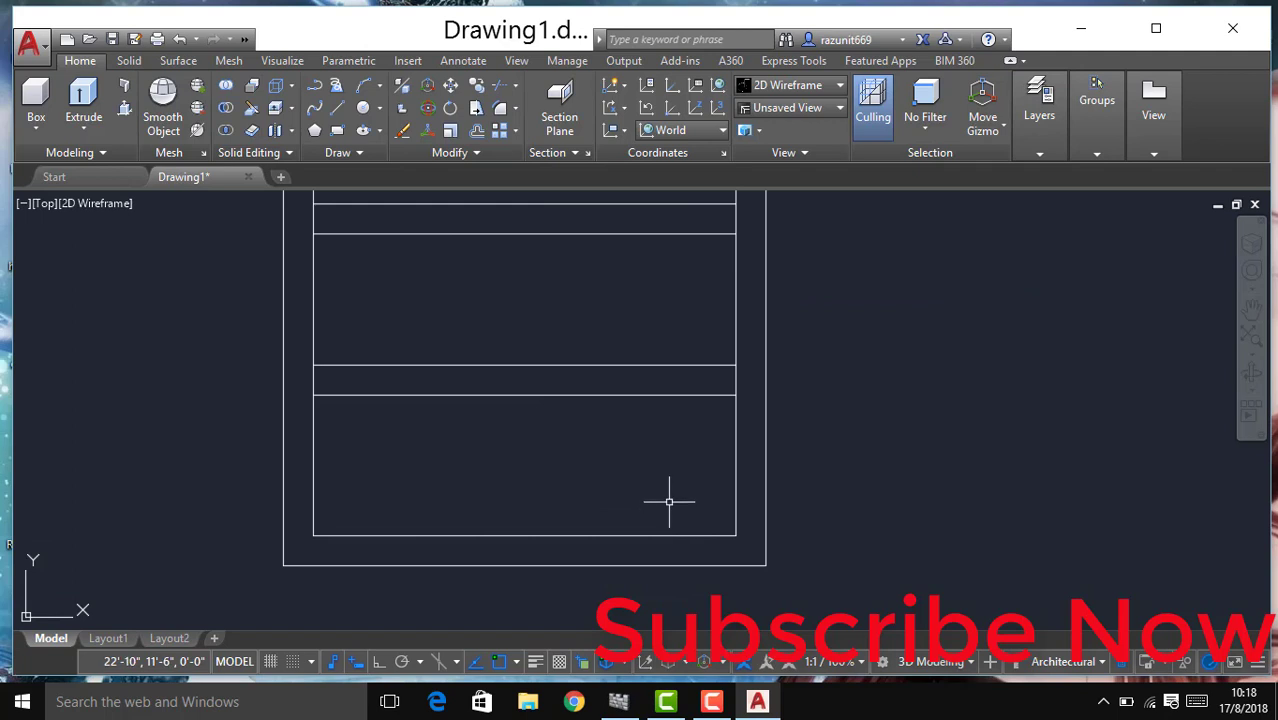
Step: Offset the bottom inner line 3" upward to form the bottom rail
text(o)
key(Return)
key(Return)
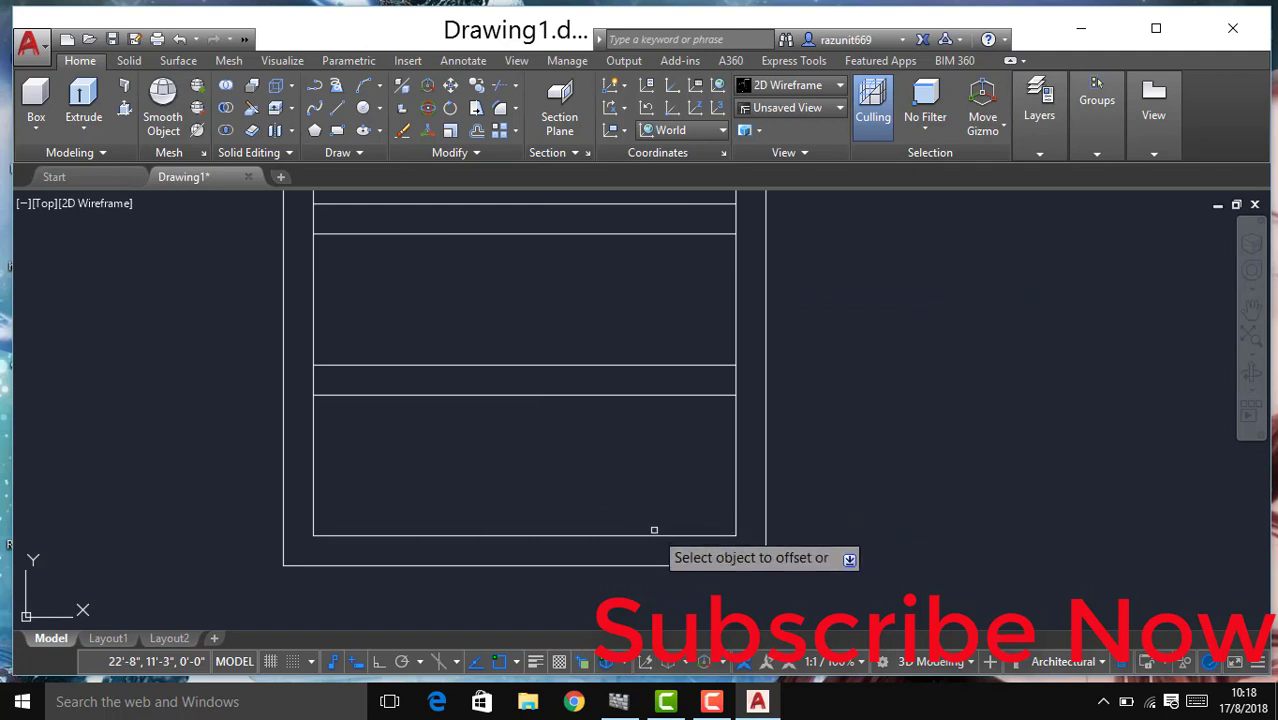
click(654, 532)
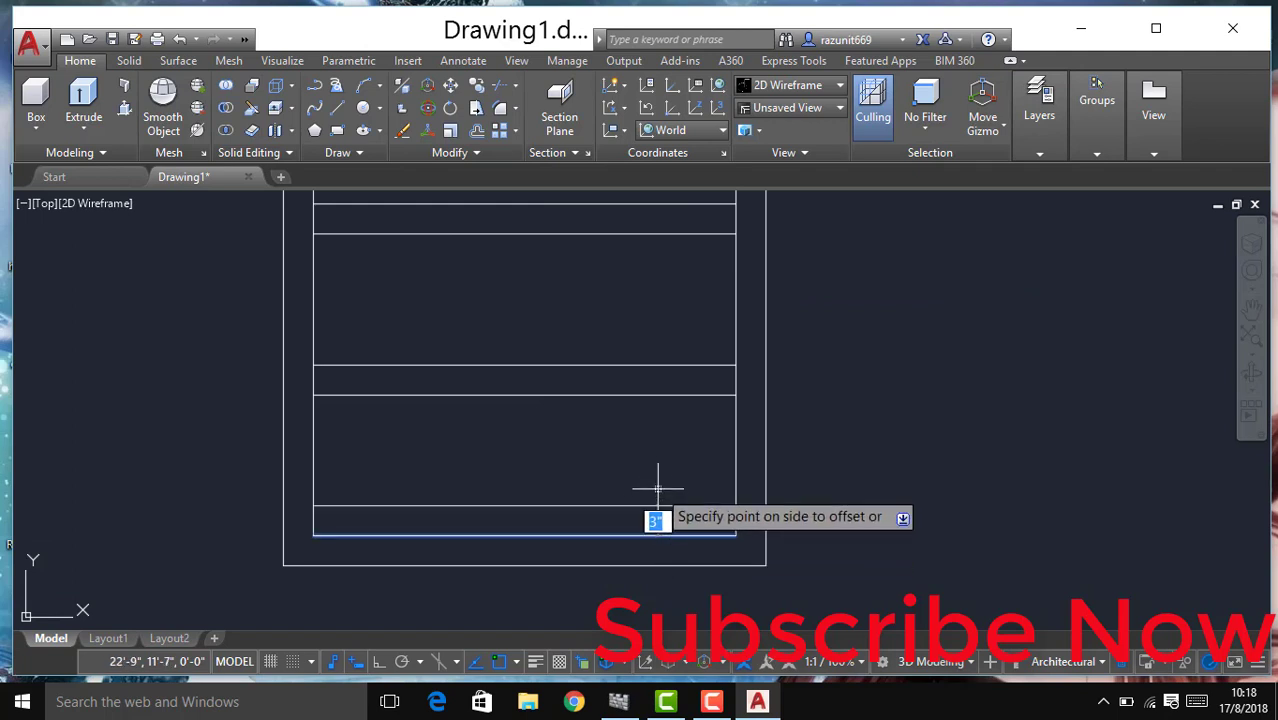
click(657, 490)
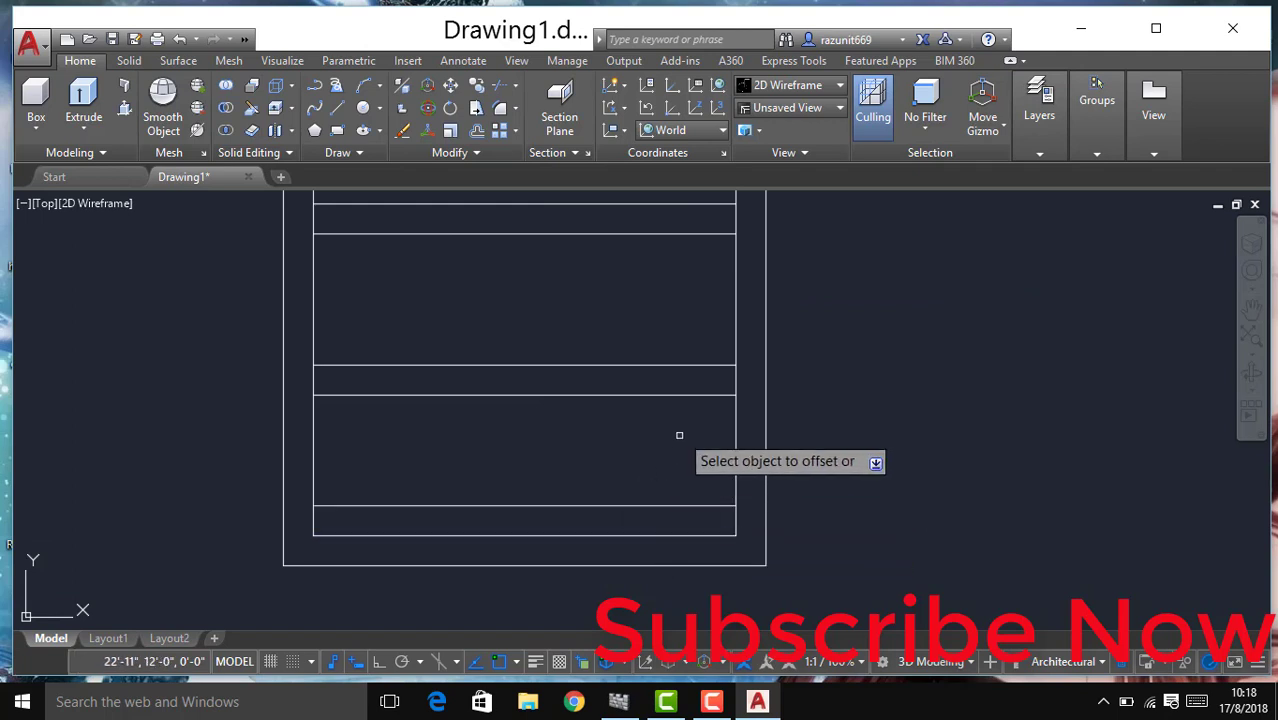
key(Escape)
Step: Select the new bottom rail and the top rail line and start MOVE on them
click(555, 505)
scroll(550, 440, down, 1)
scroll(533, 305, down, 1)
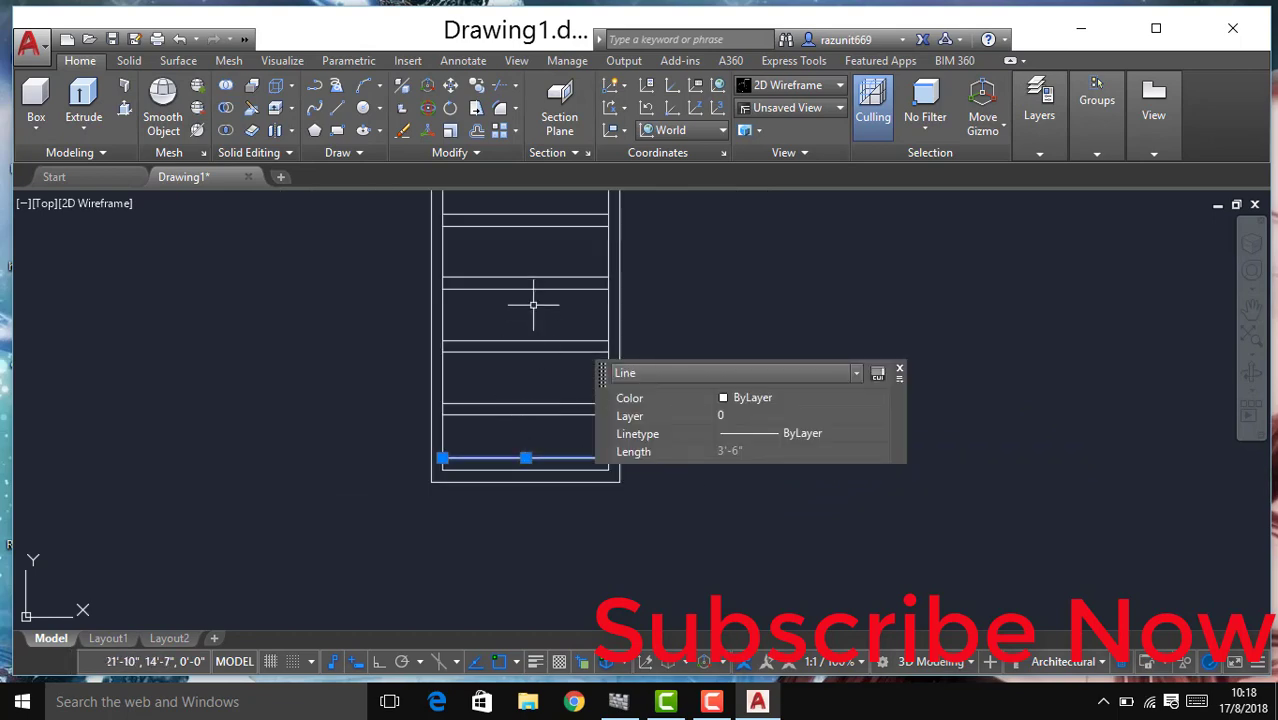
middle_drag(533, 305, 575, 417)
click(533, 288)
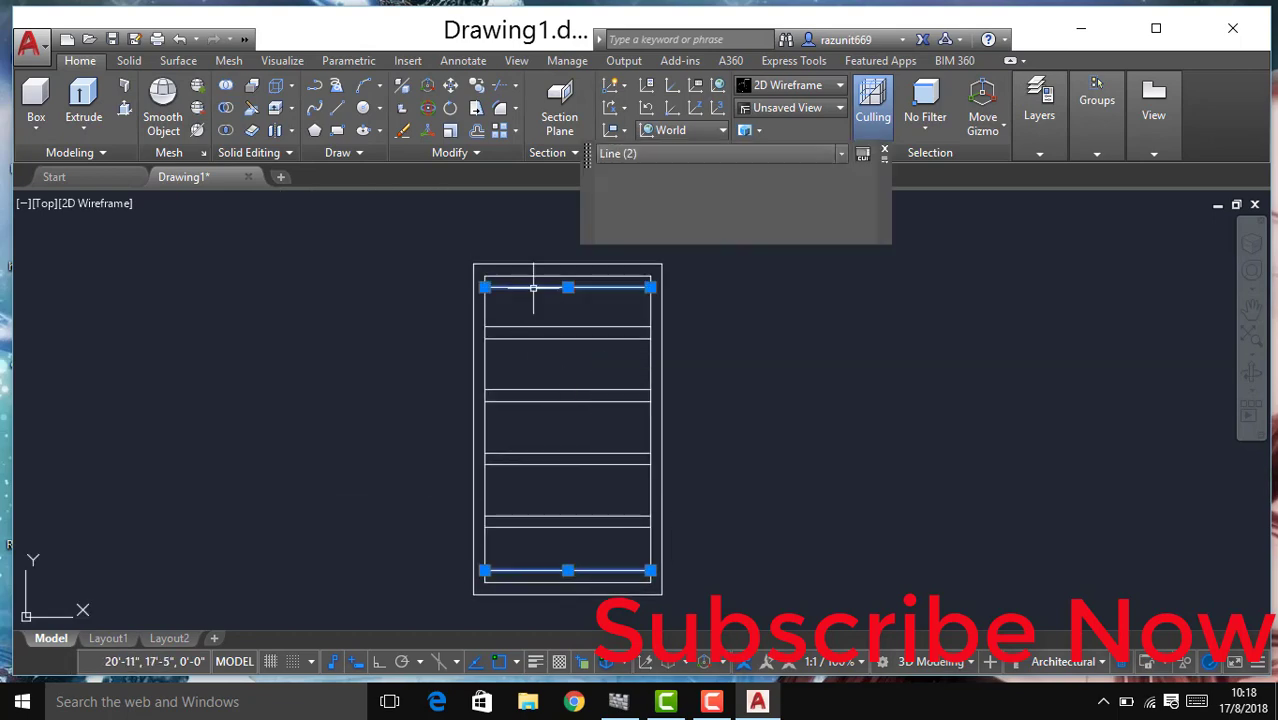
text(m)
key(Return)
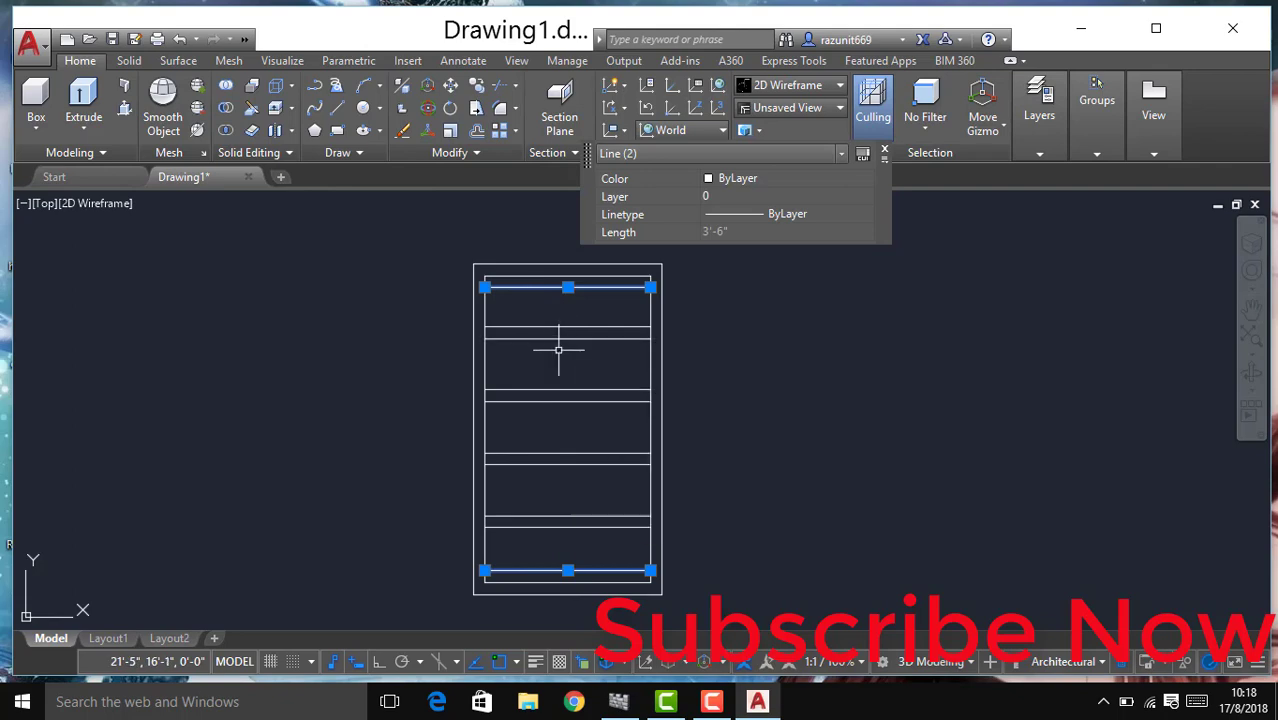
Step: Move the top and bottom rail lines 9" to the right with Ortho on
click(714, 516)
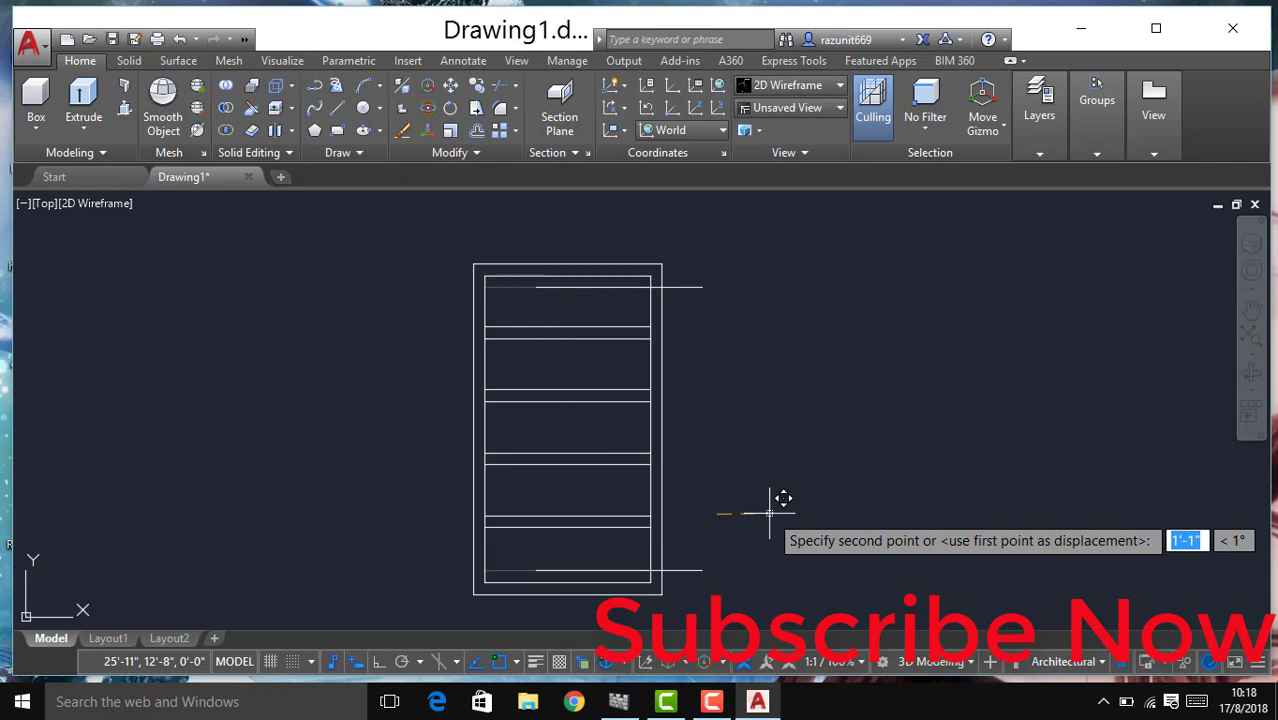
key(F8)
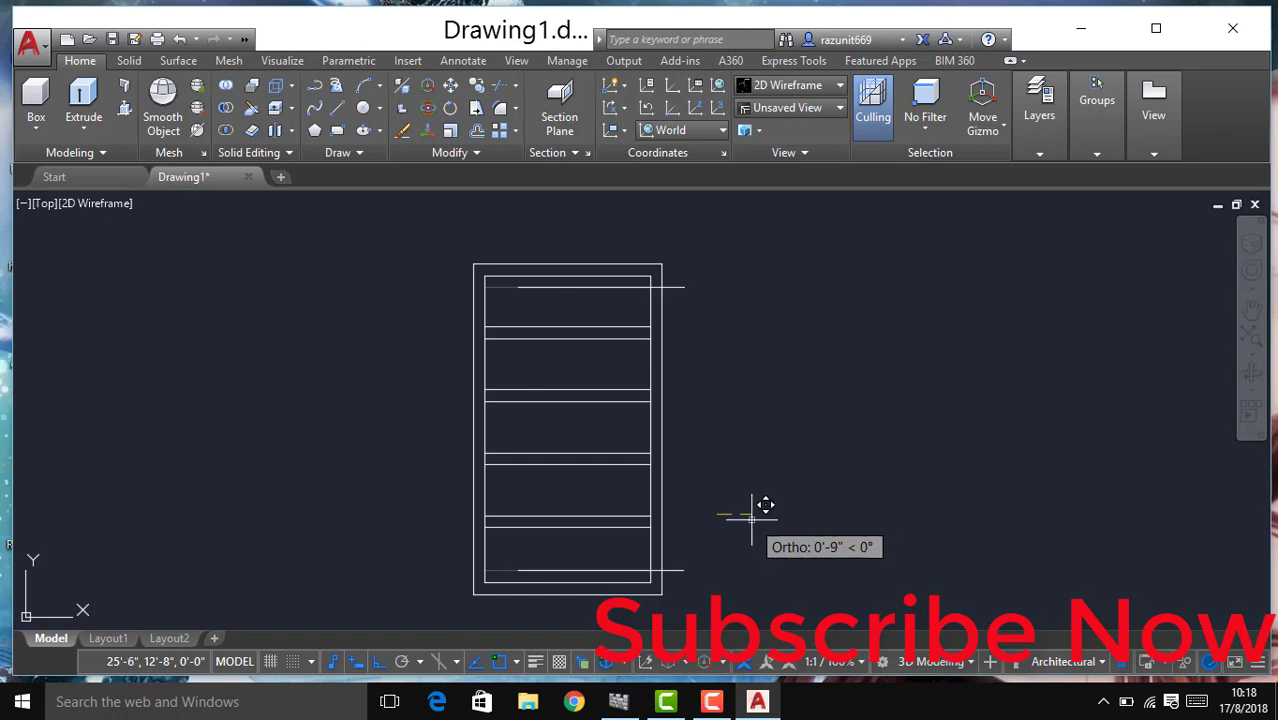
click(751, 517)
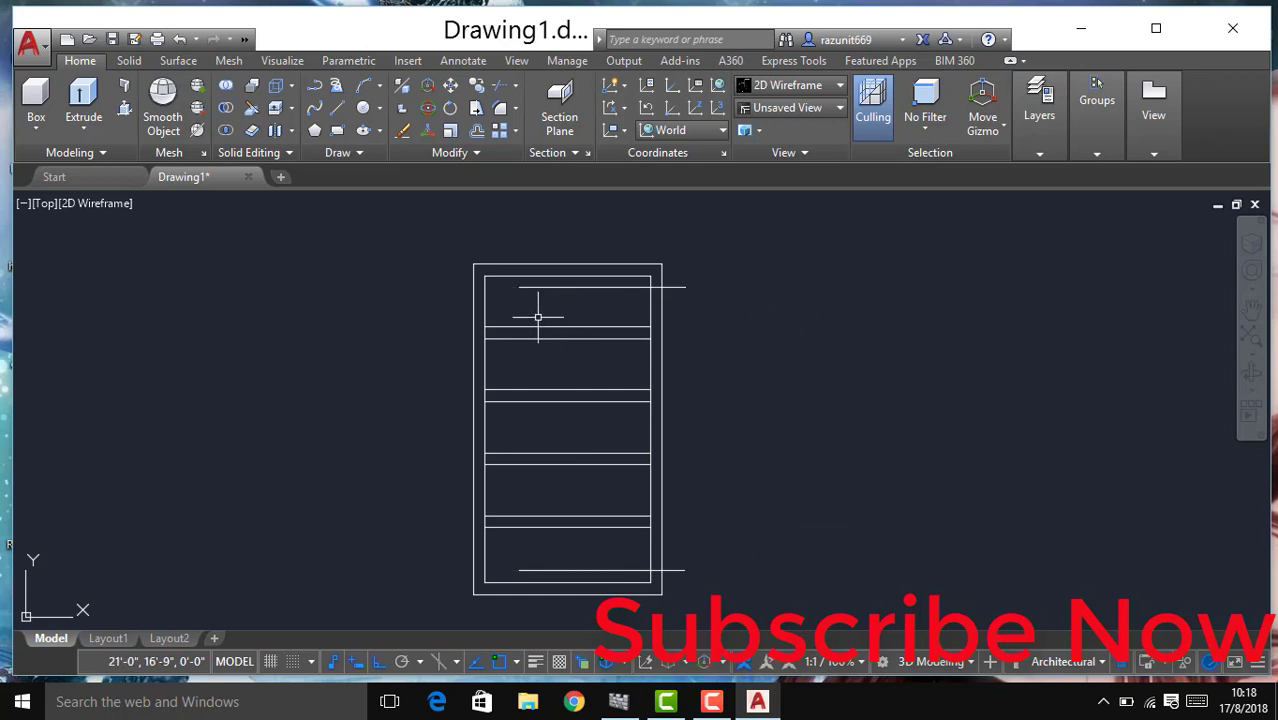
Step: Copy the left inner vertical line about 9" to the right to form the left stile
click(486, 367)
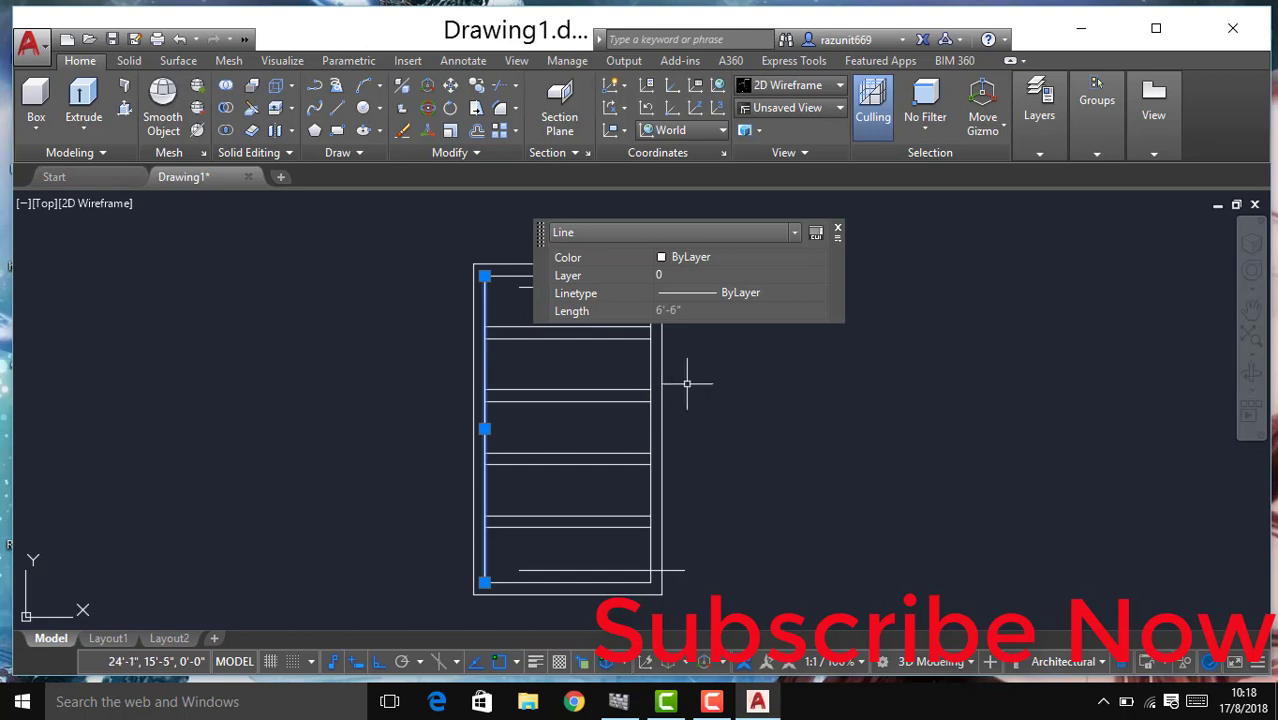
text(cp)
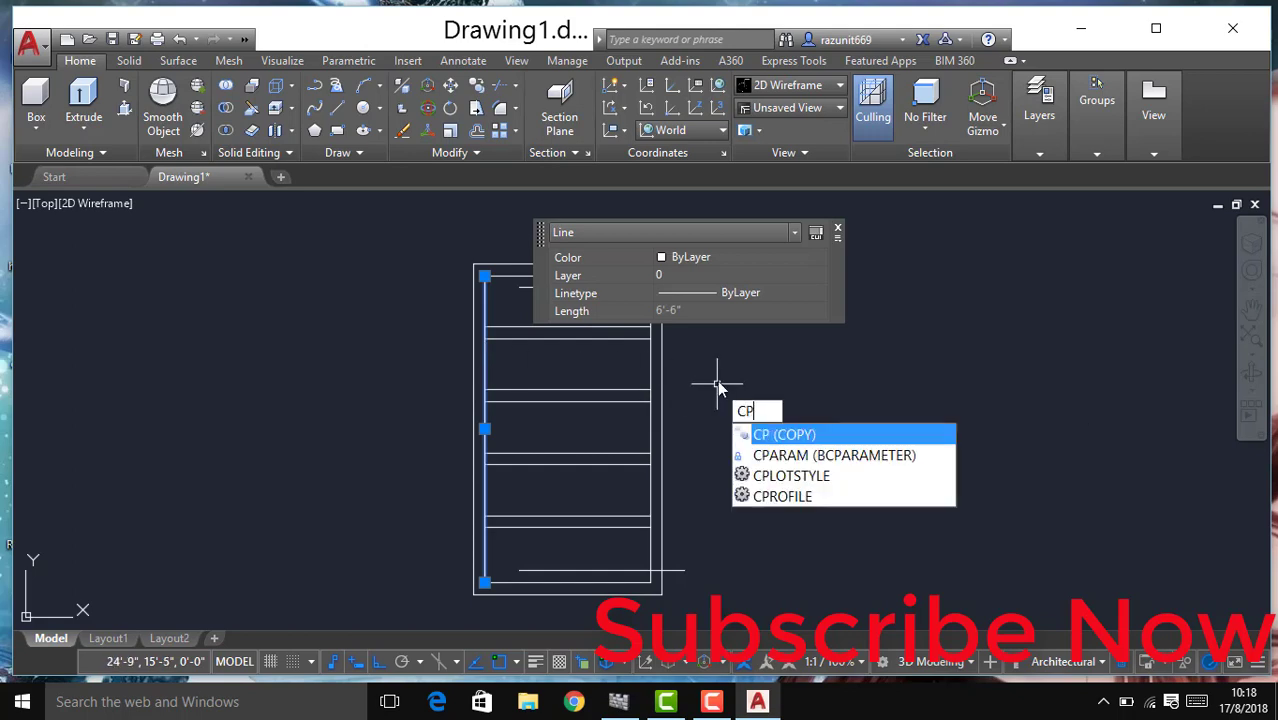
key(Return)
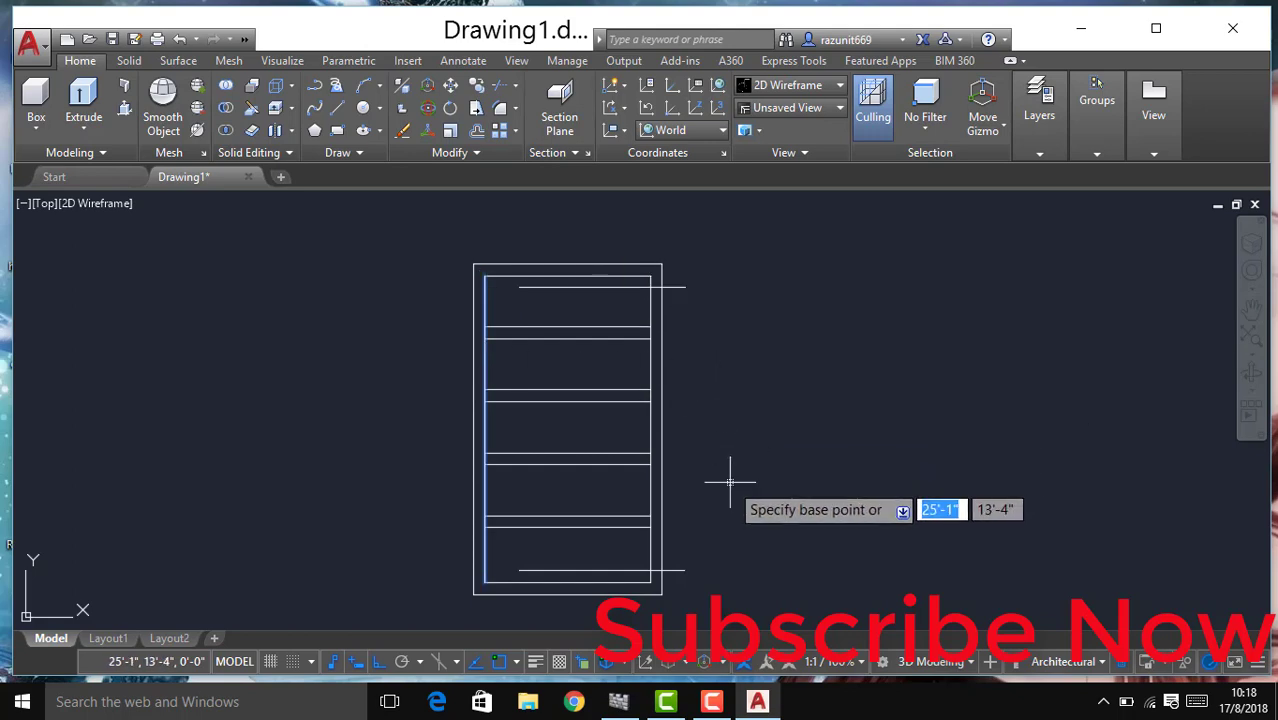
click(735, 477)
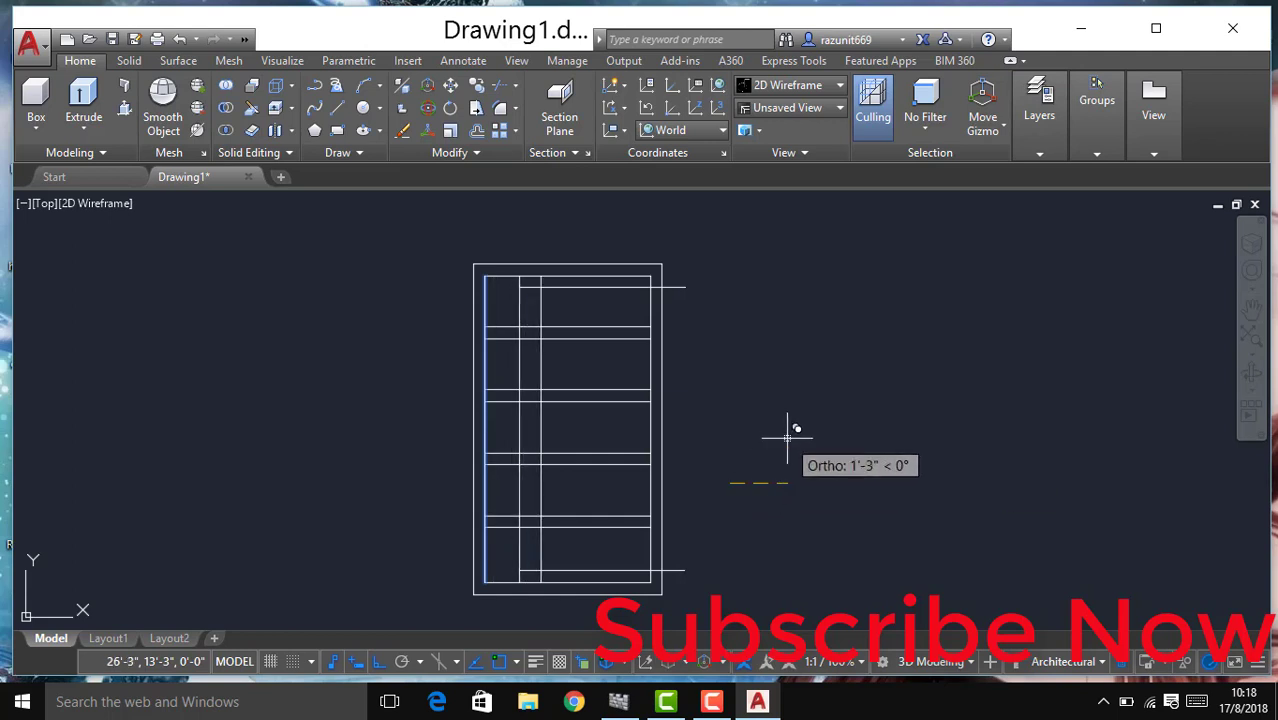
key(Escape)
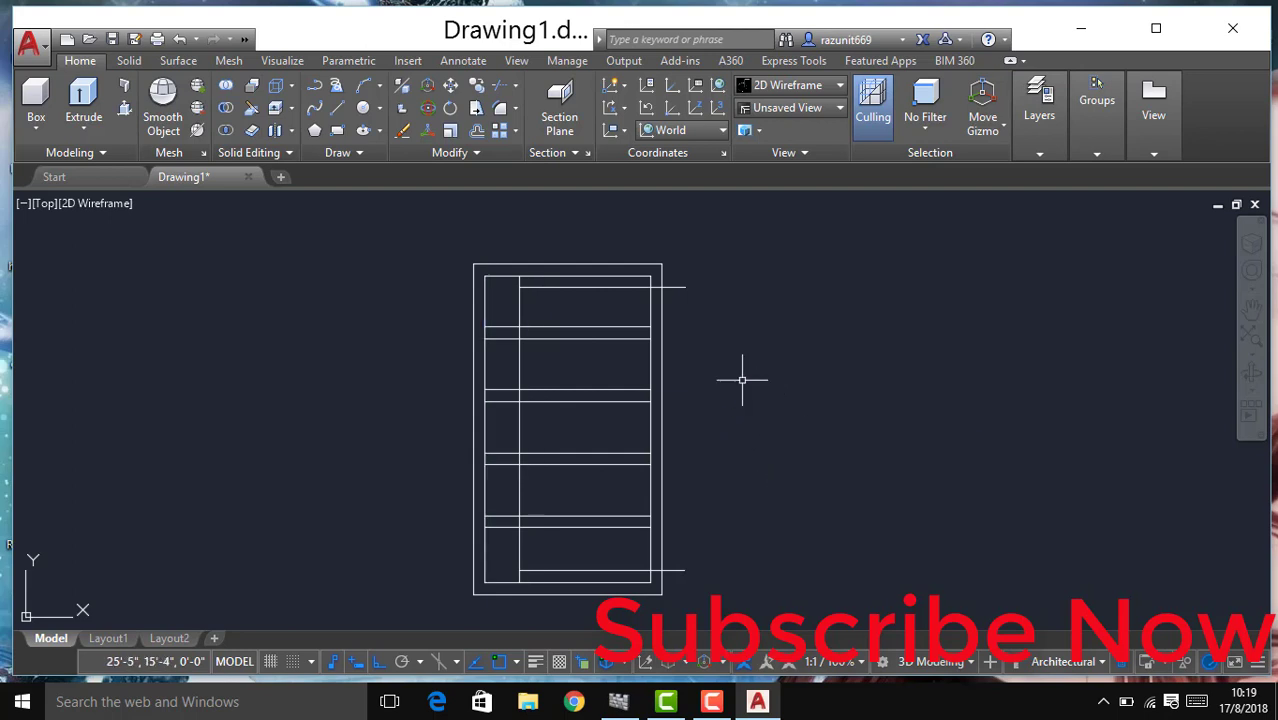
click(651, 369)
Step: Offset the right inner vertical line 10" inward to form the right stile
text(c)
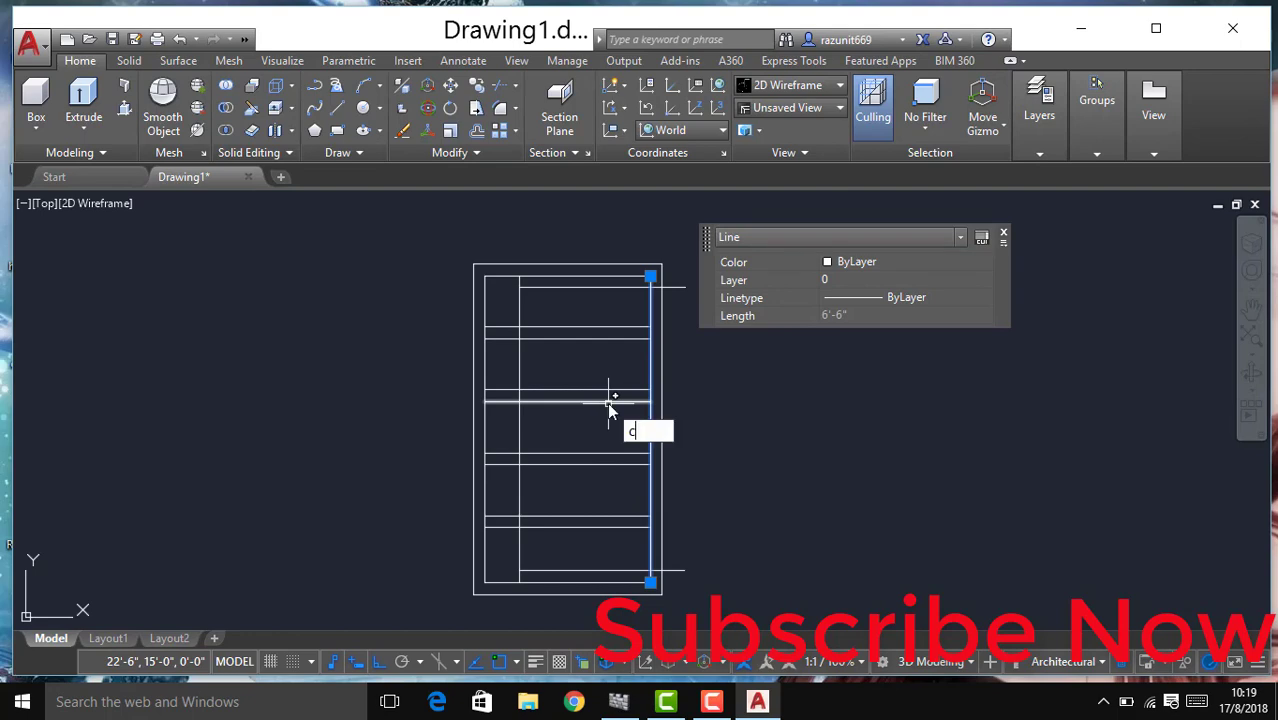
key(Escape)
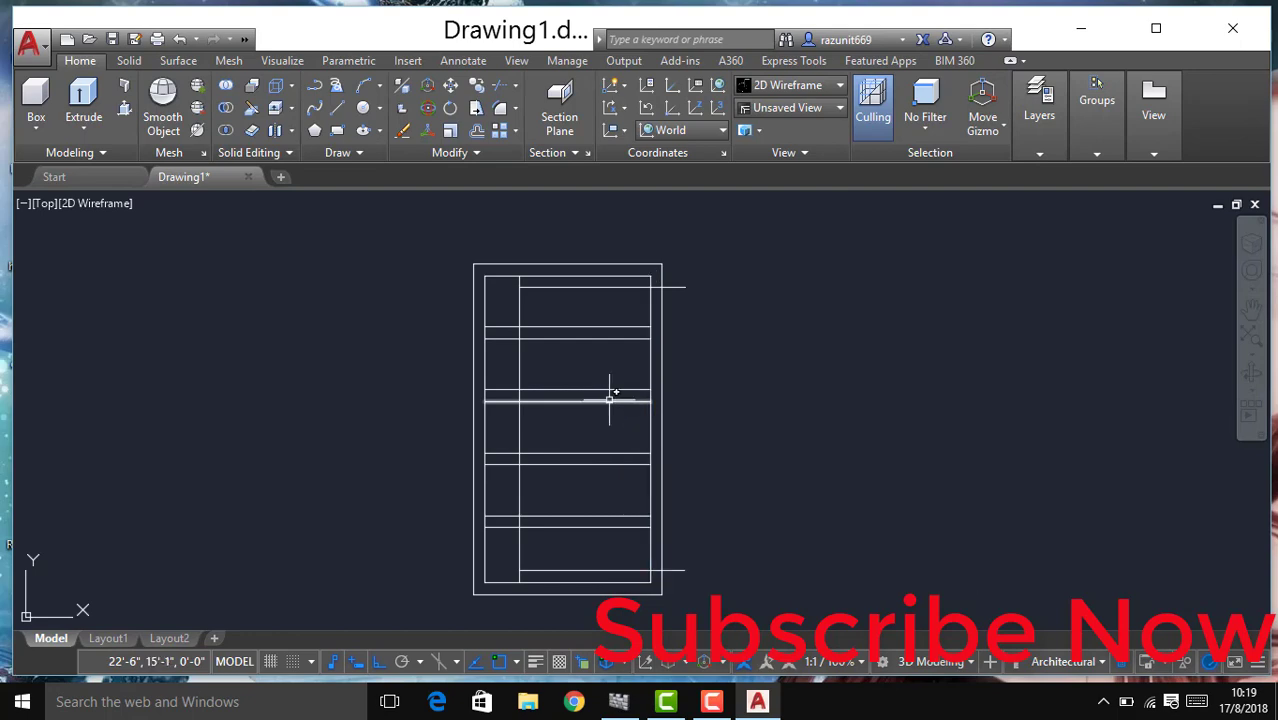
text(o)
key(Return)
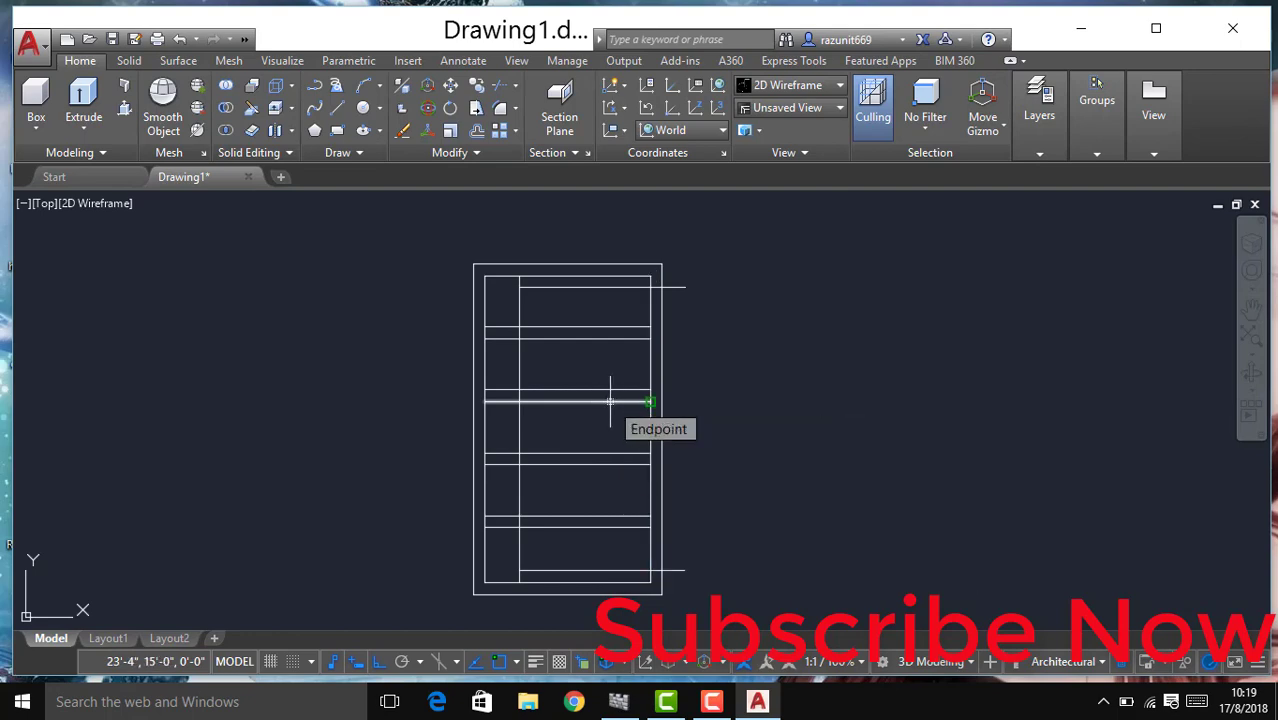
text(10)
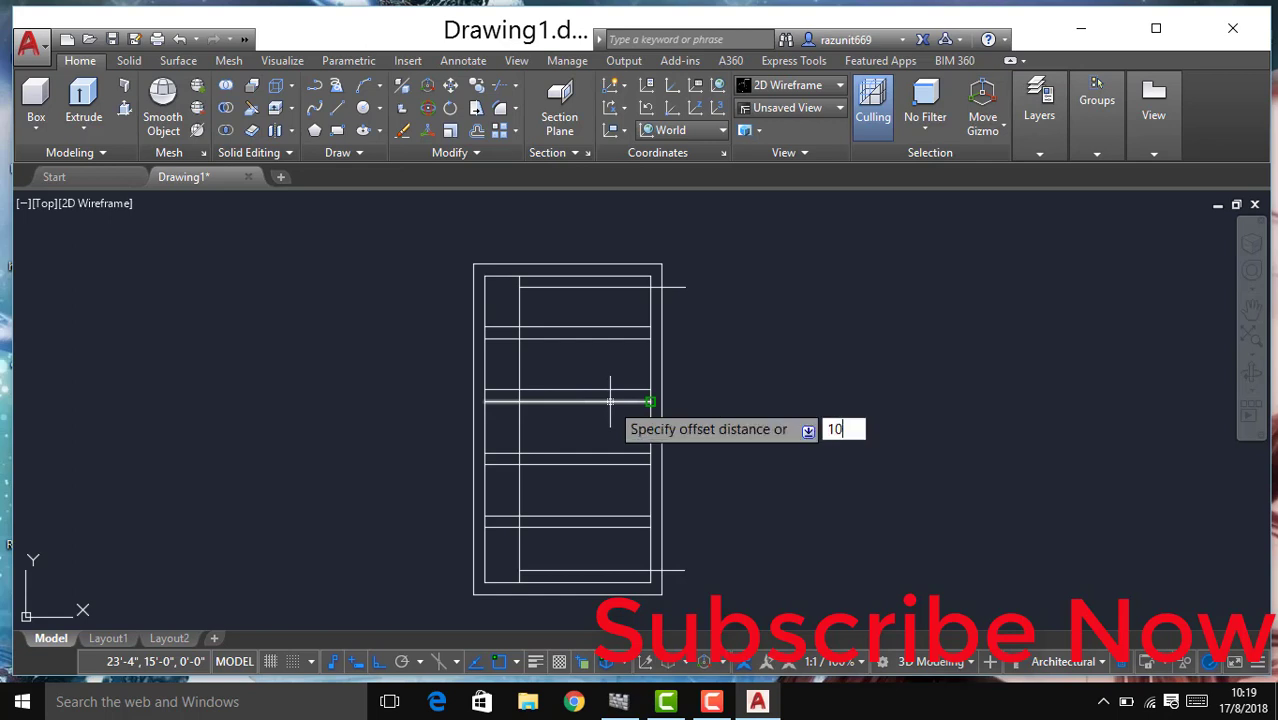
key(Return)
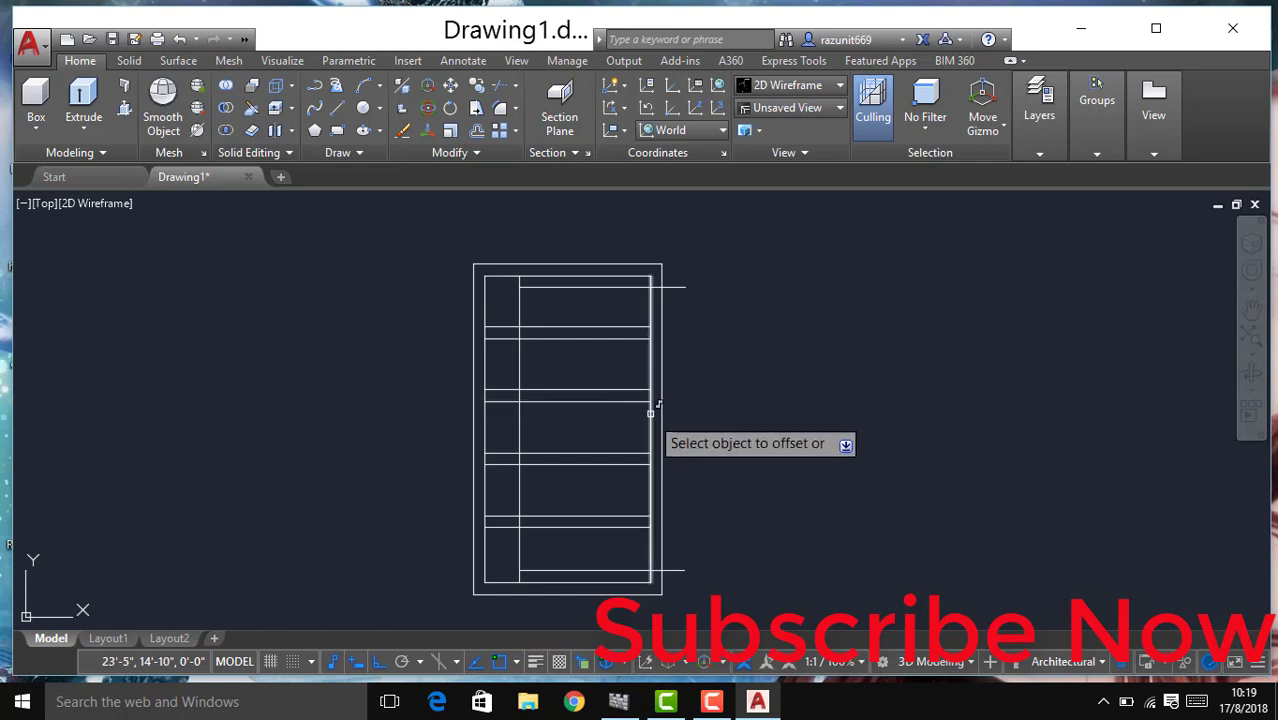
click(650, 412)
click(630, 432)
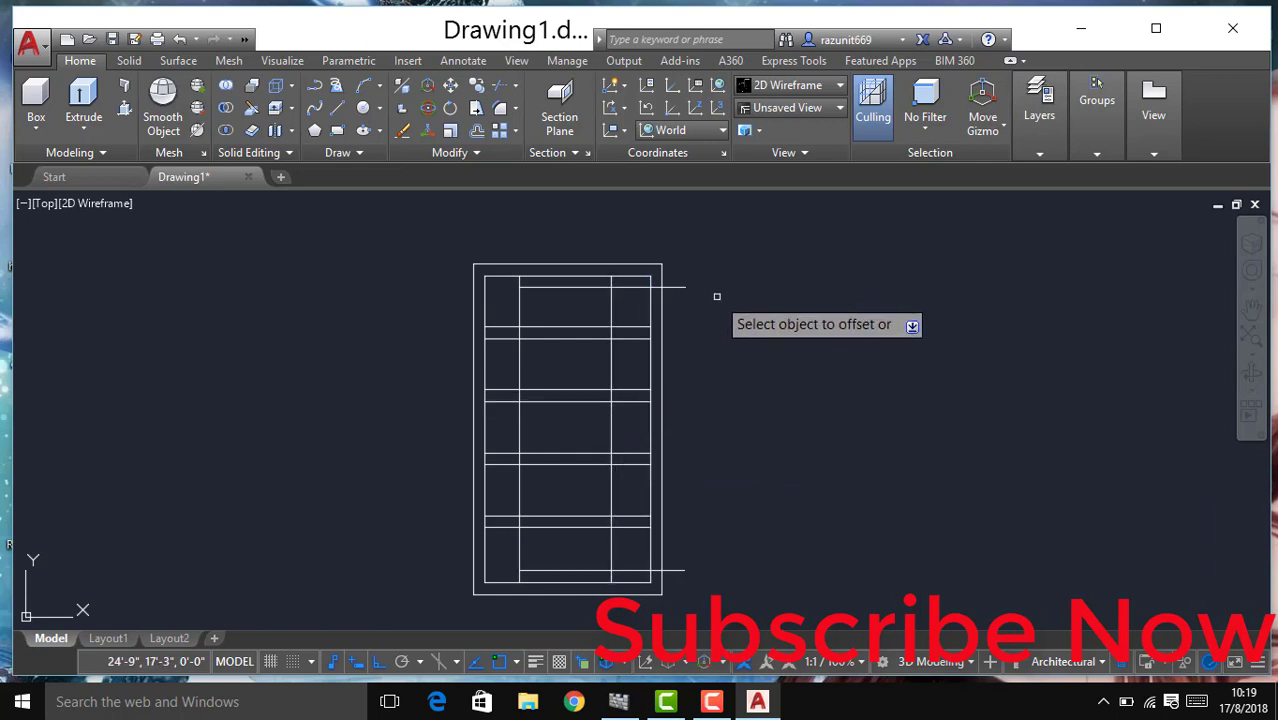
Step: Trim the top rail line's overhang past the door frame
scroll(706, 311, up, 1)
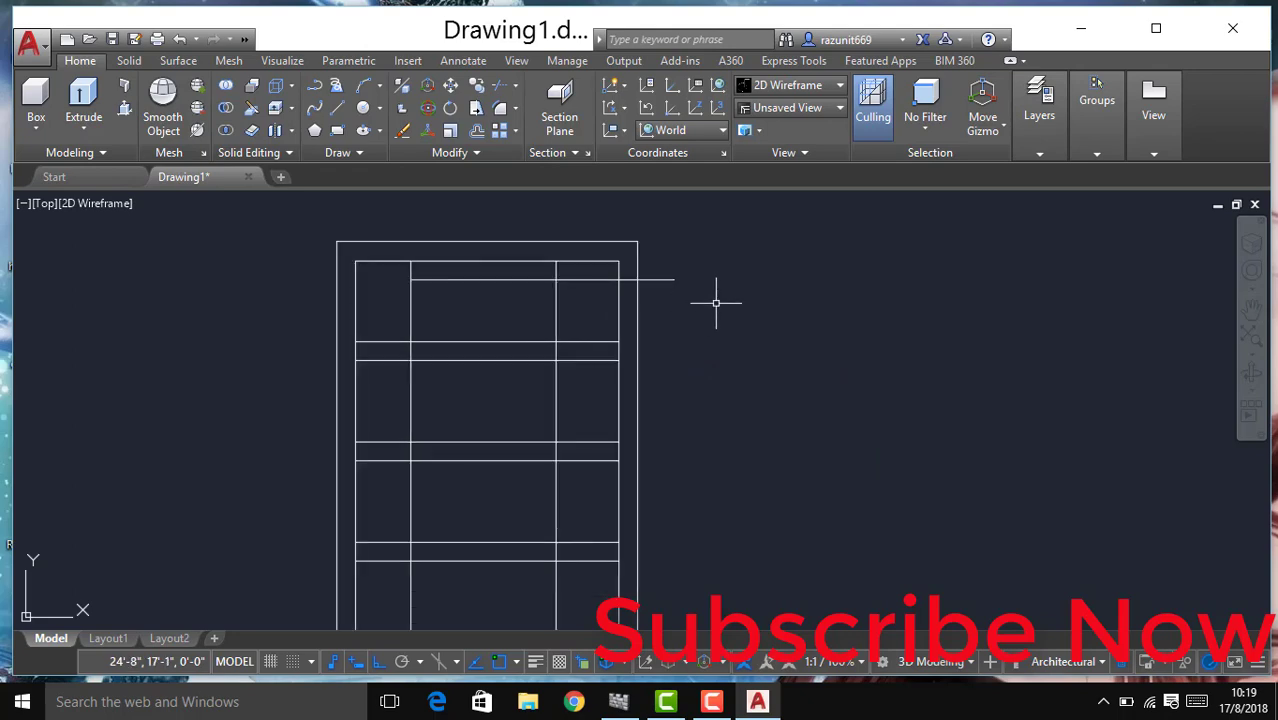
text(tr)
key(Return)
key(Return)
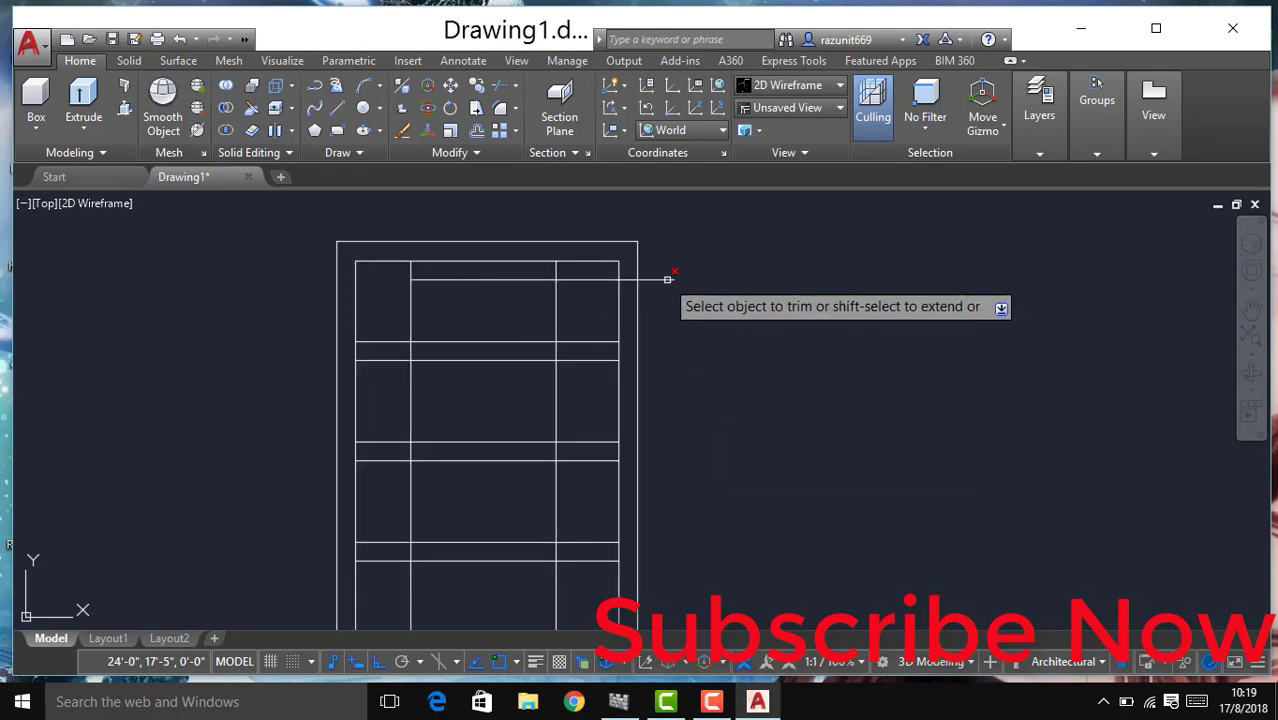
click(630, 283)
click(625, 276)
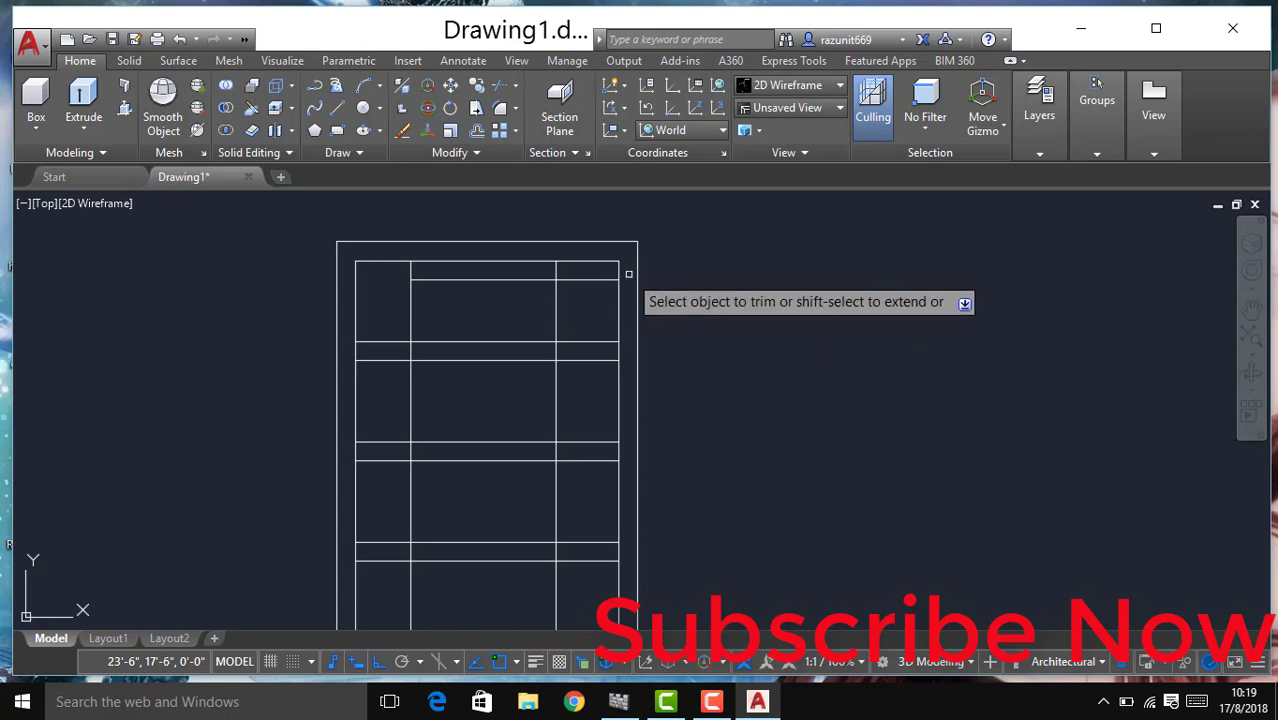
key(Escape)
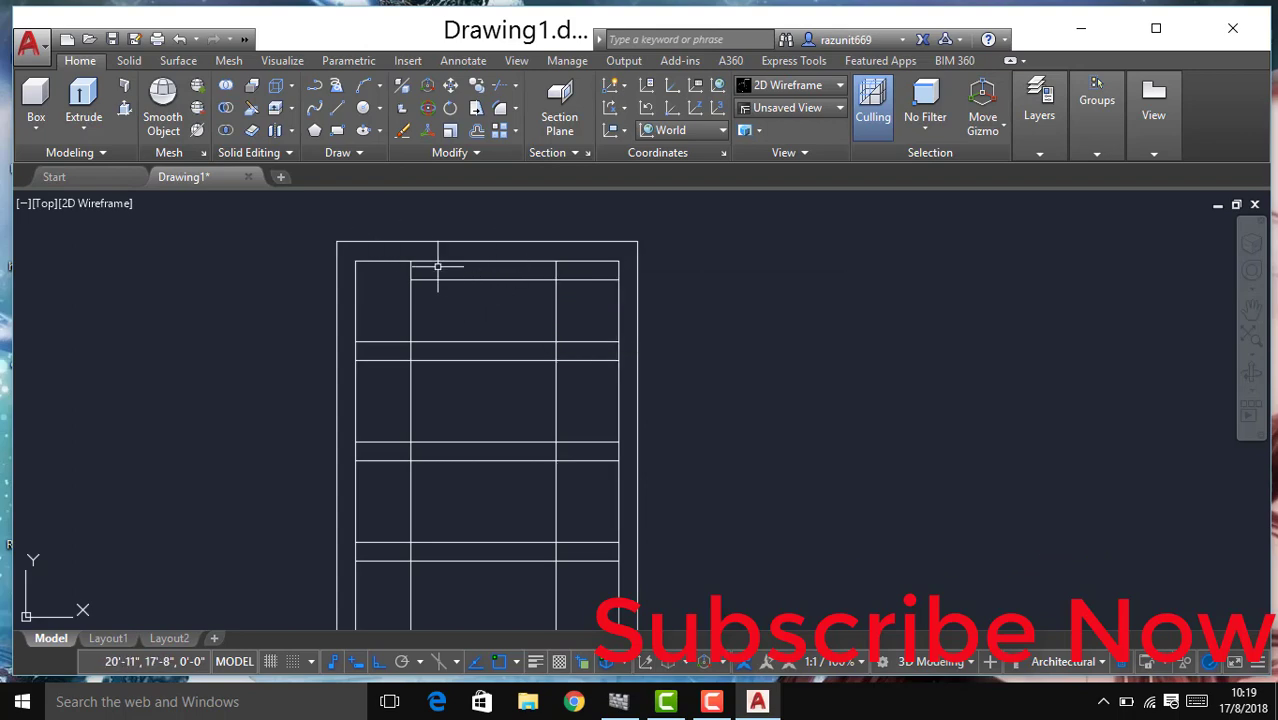
Step: Draw a three-point arc from the door's top inner corner to a point below the door
text(arc)
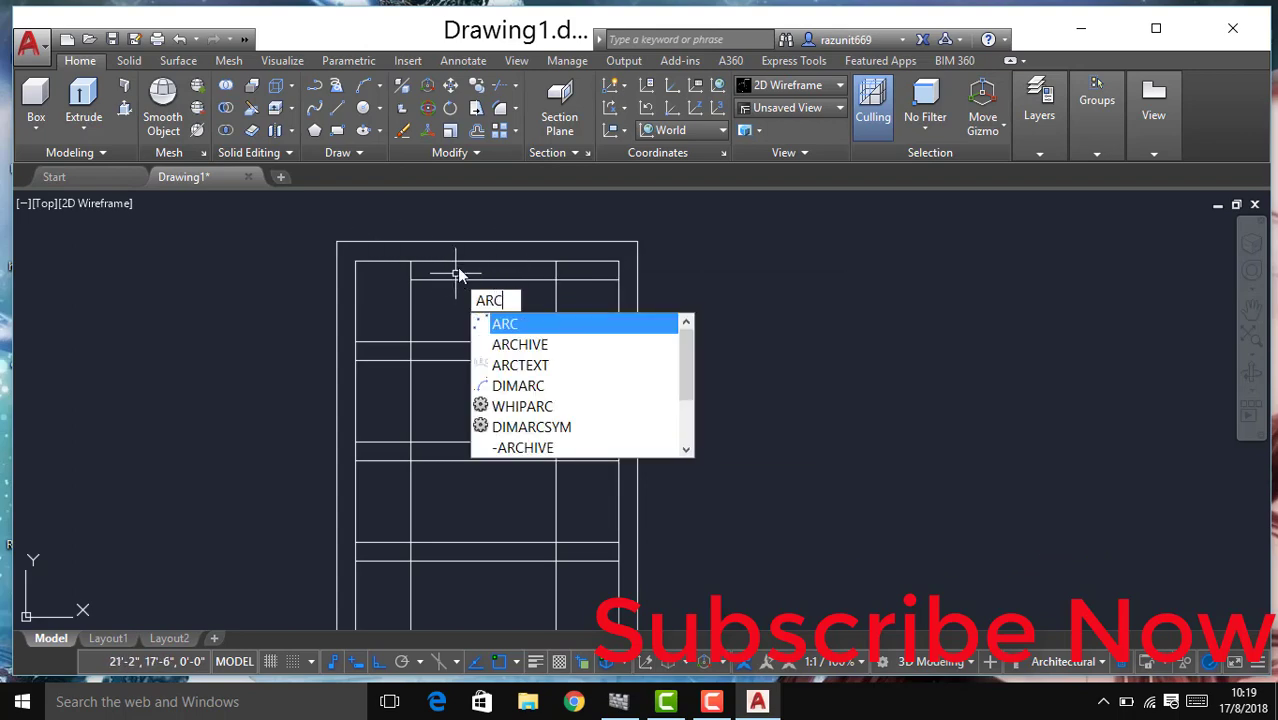
key(Return)
click(410, 280)
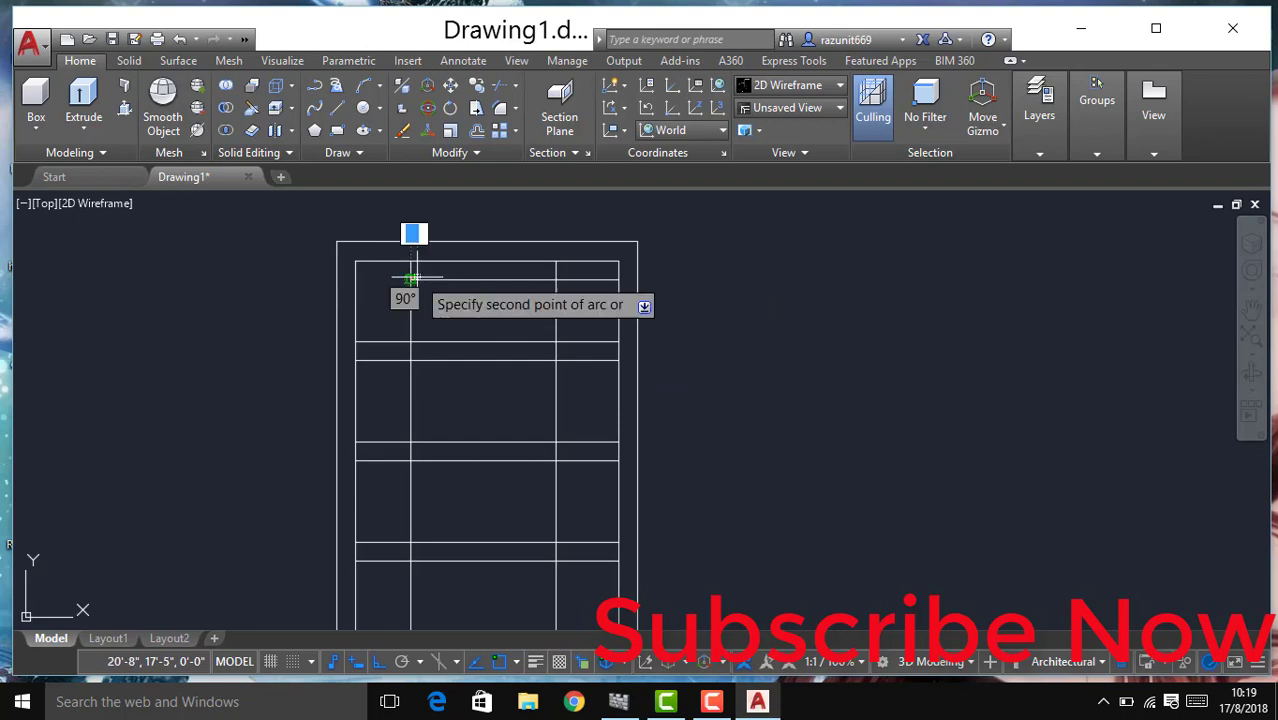
middle_drag(473, 413, 555, 141)
scroll(596, 337, down, 2)
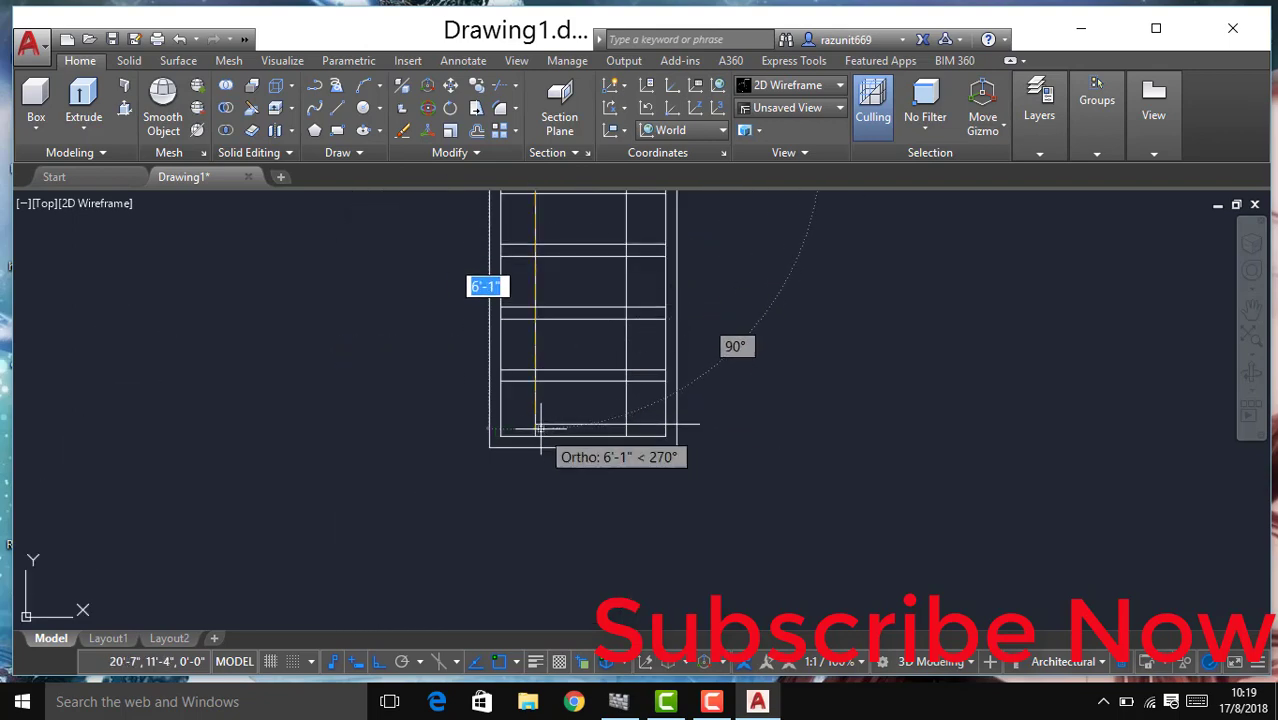
click(536, 424)
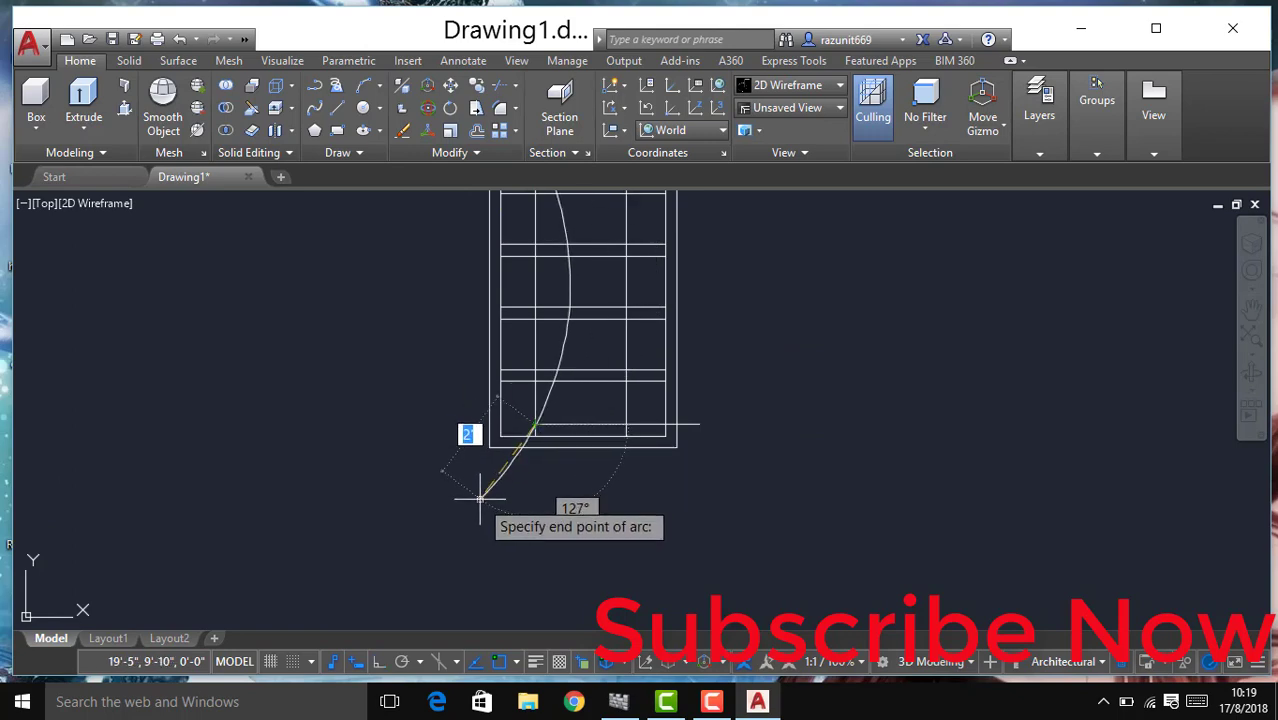
click(489, 499)
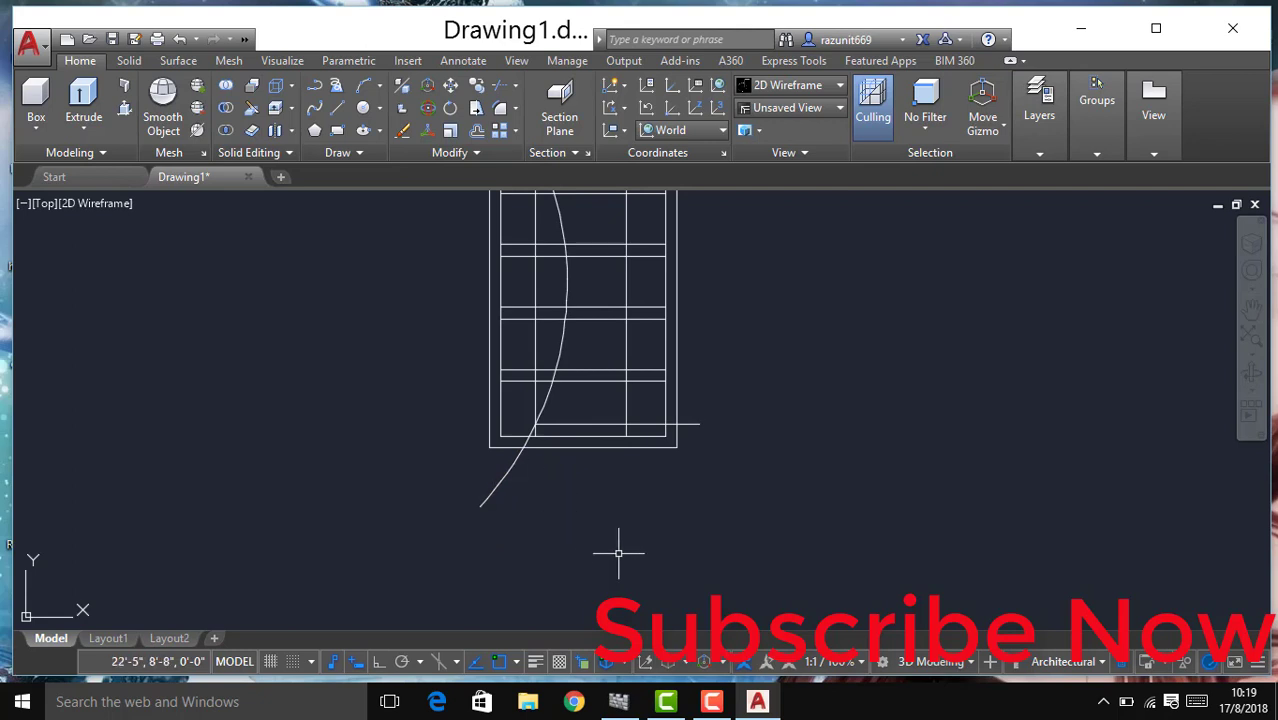
middle_drag(561, 441, 551, 504)
text(tr)
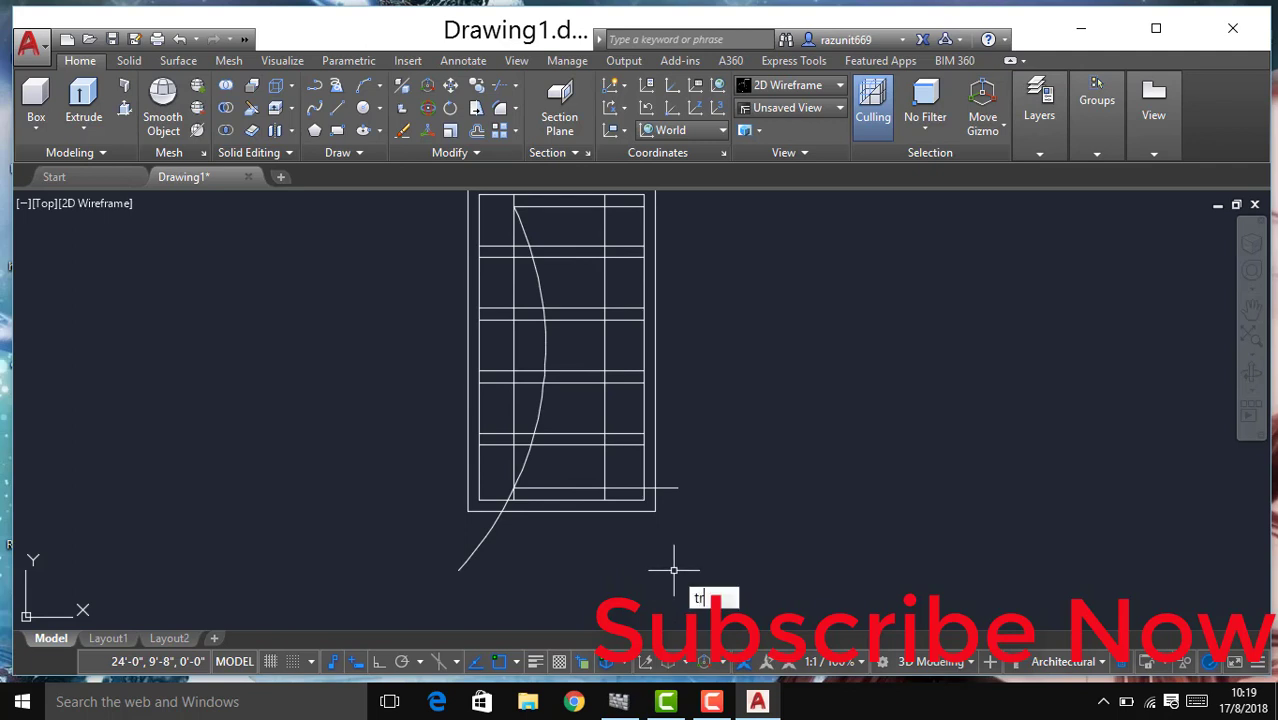
Step: Trim the arc's tail below the door, the bottom line's extension, and two horizontal line ends
key(Return)
key(Return)
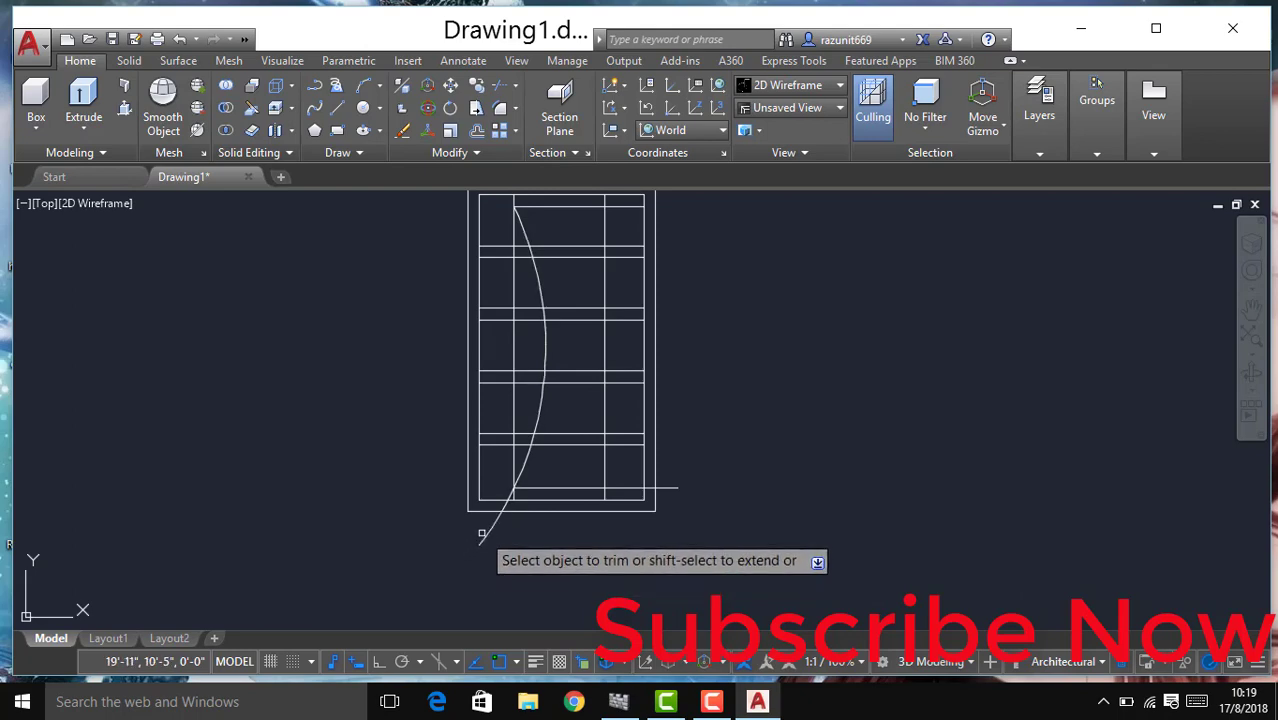
click(481, 532)
click(498, 520)
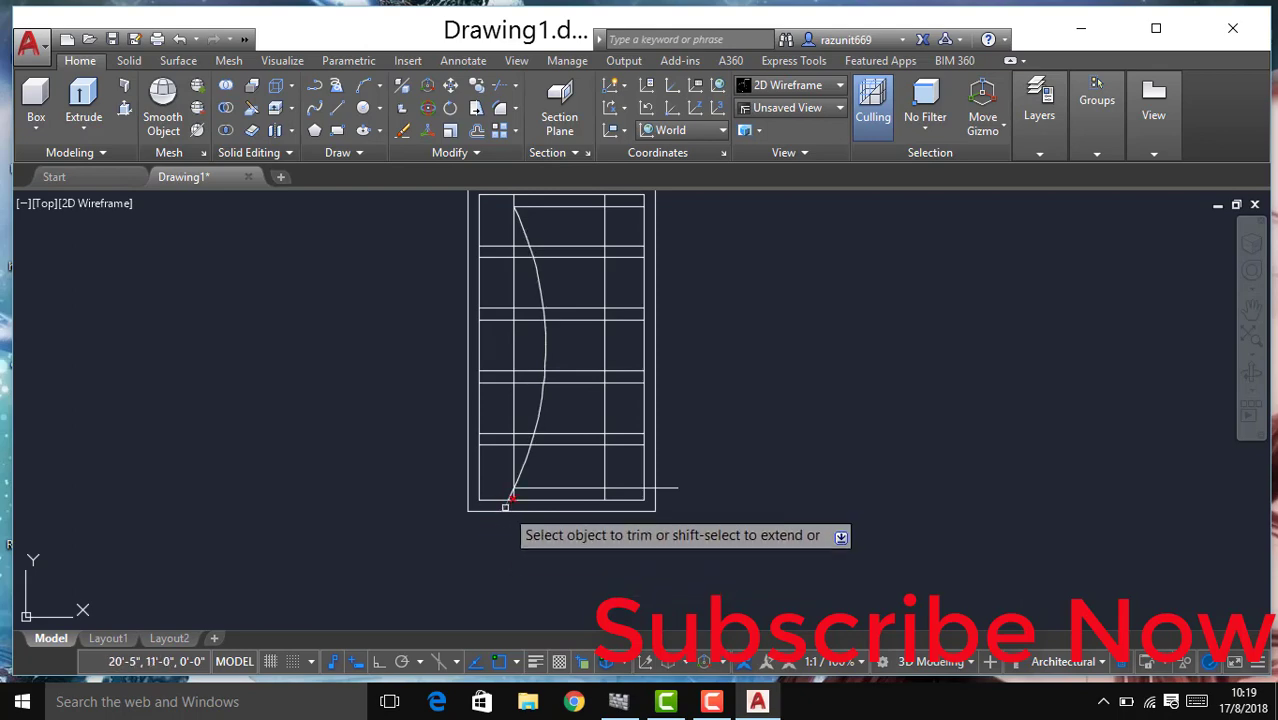
scroll(508, 494, up, 4)
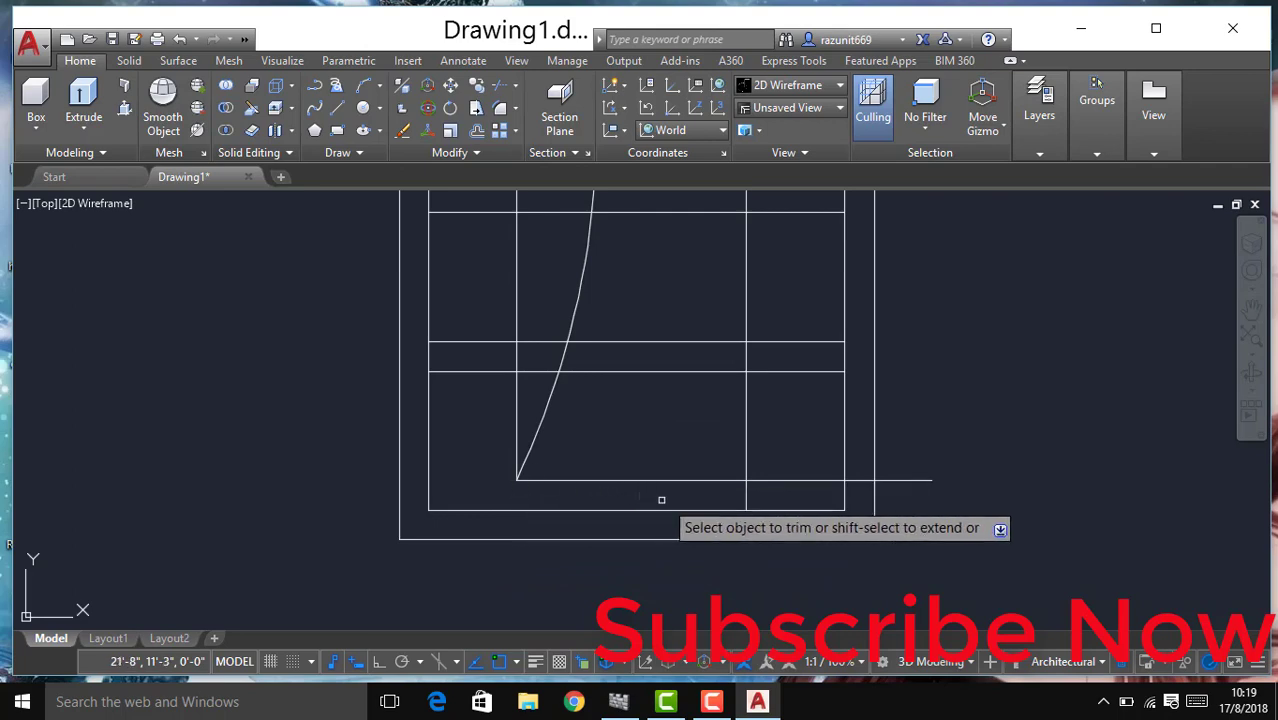
click(760, 482)
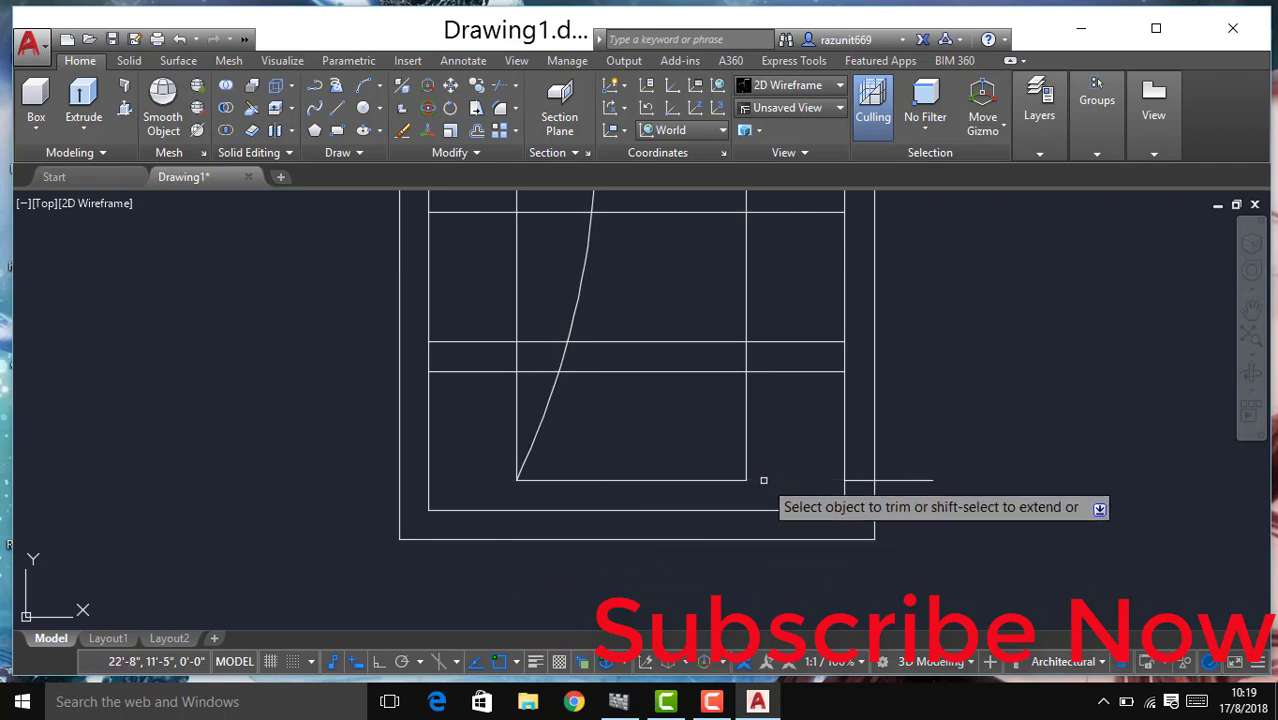
click(856, 480)
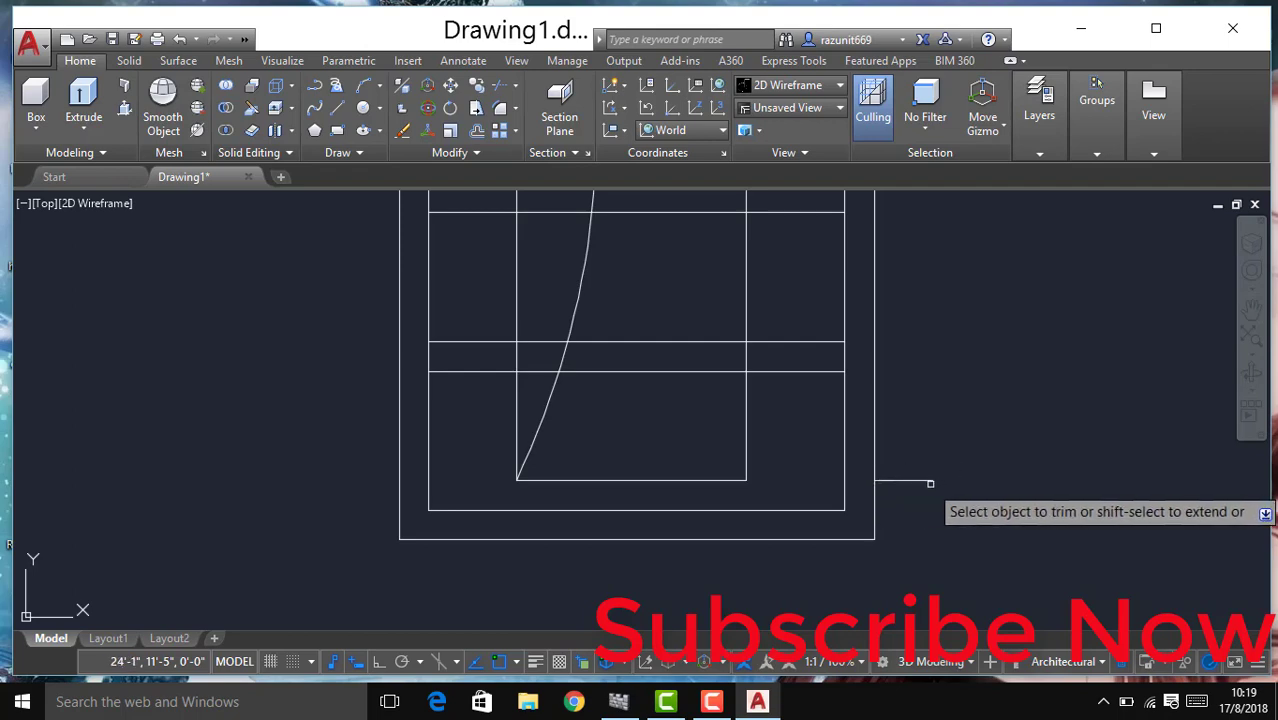
click(800, 371)
click(802, 341)
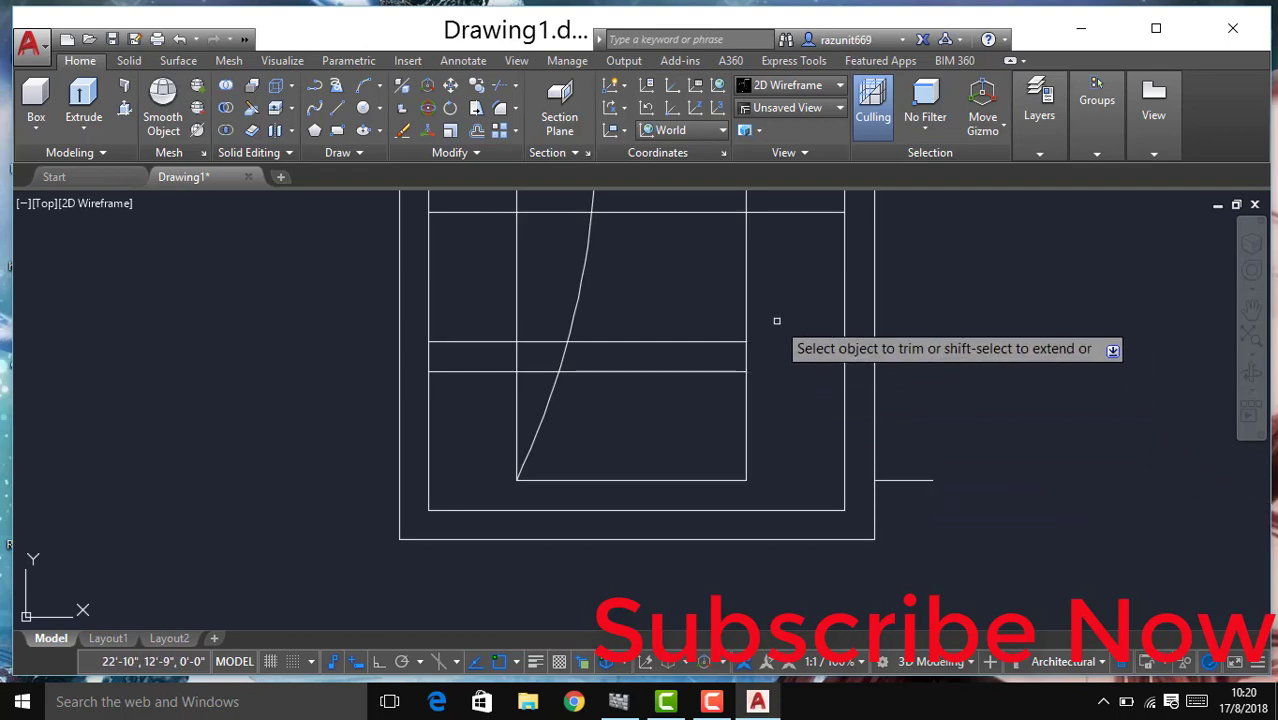
middle_drag(786, 355, 814, 435)
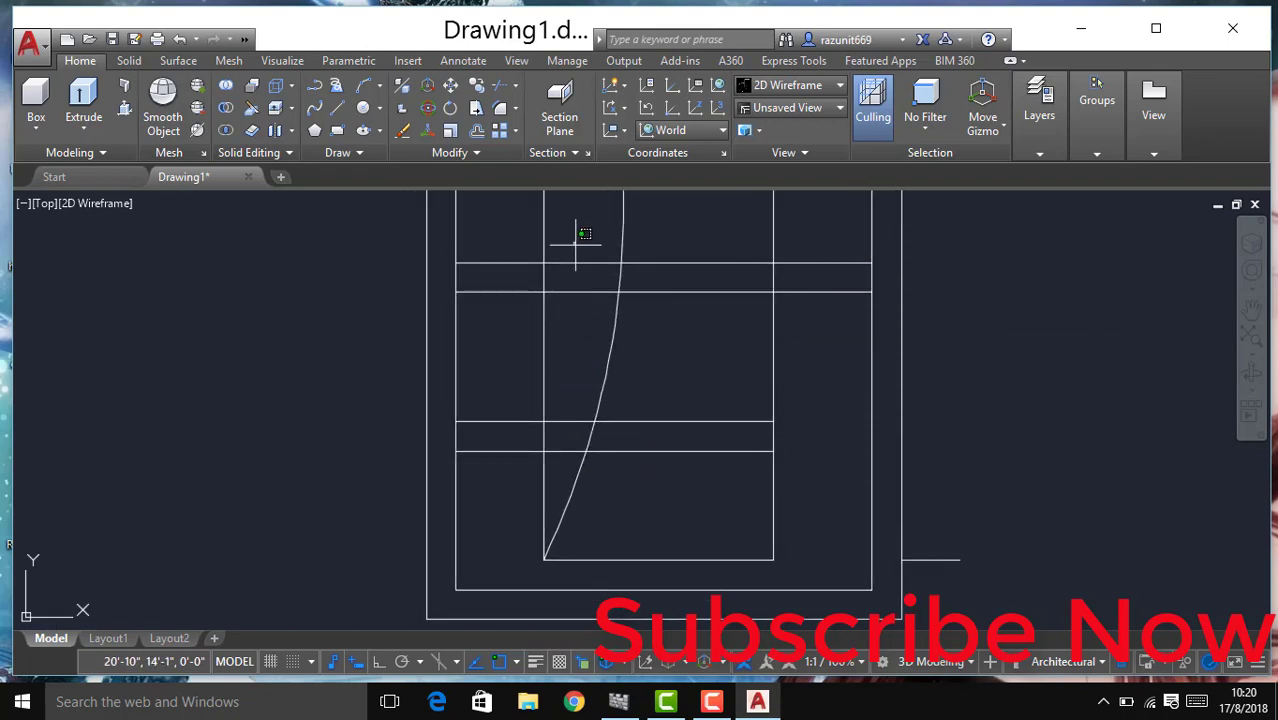
Step: Trim the overlapping vertical and edge segments along the left side of the panels
click(519, 470)
click(517, 440)
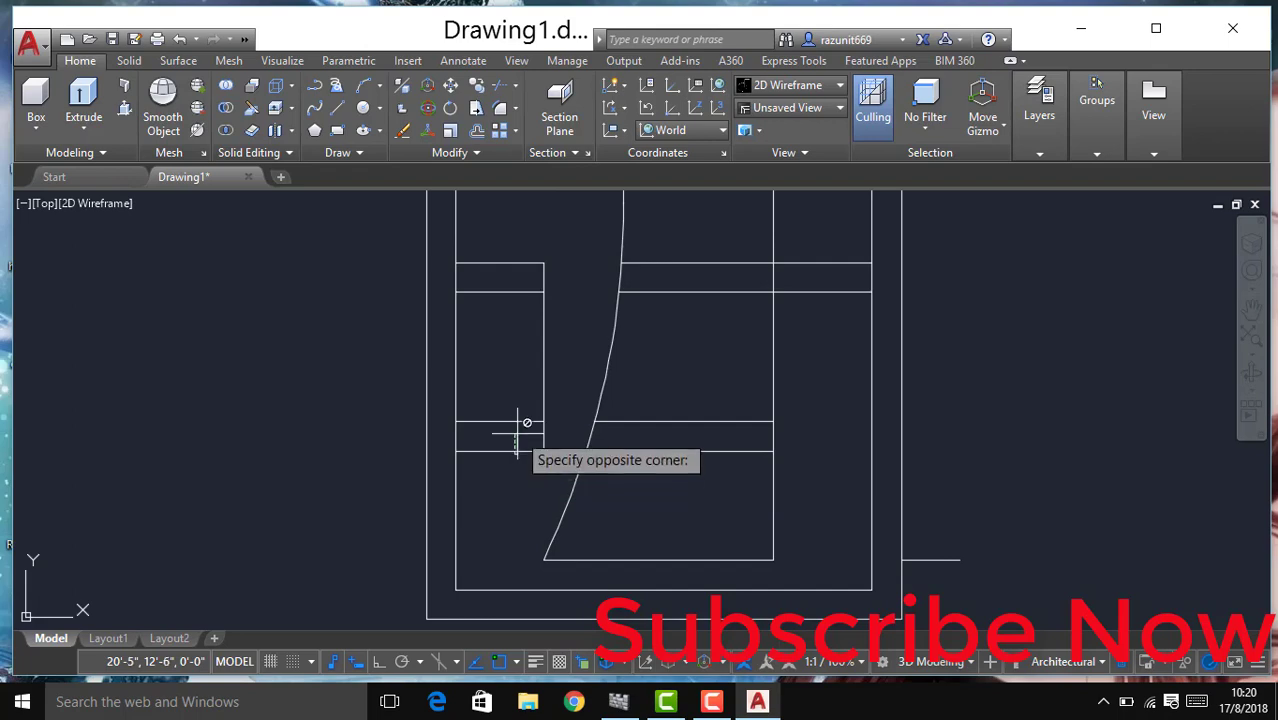
click(530, 402)
click(543, 355)
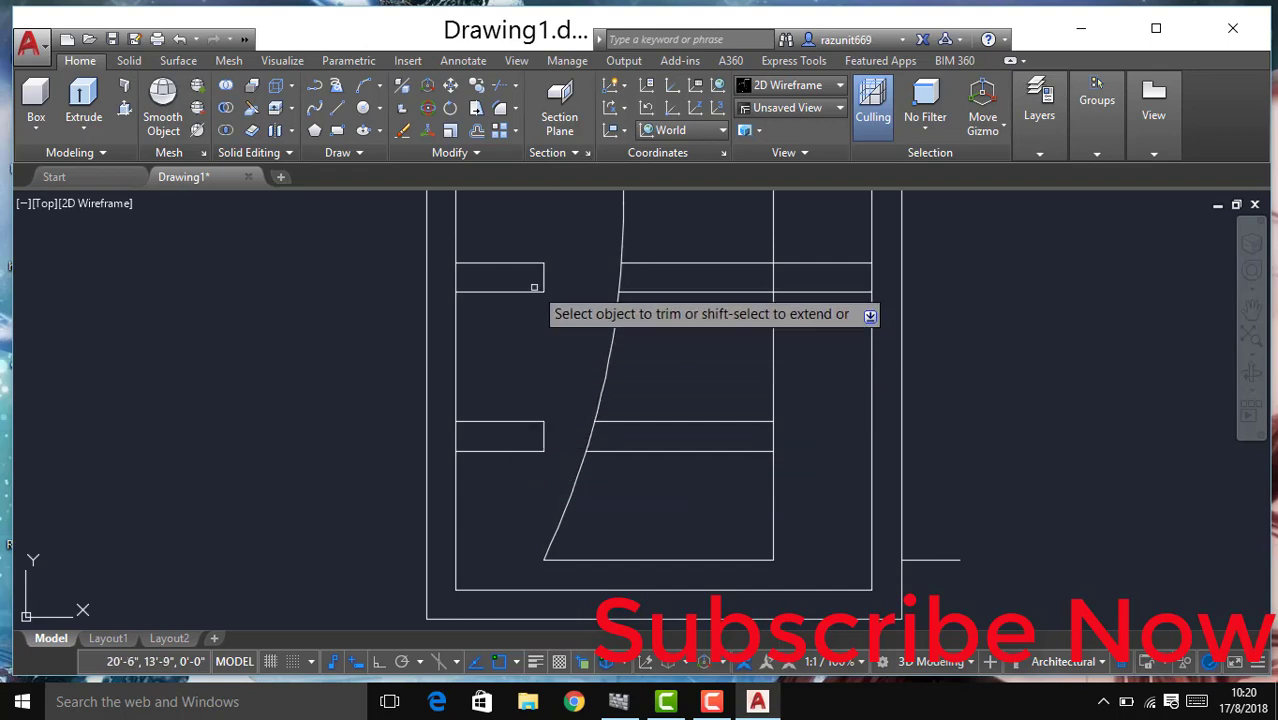
scroll(542, 340, up, 3)
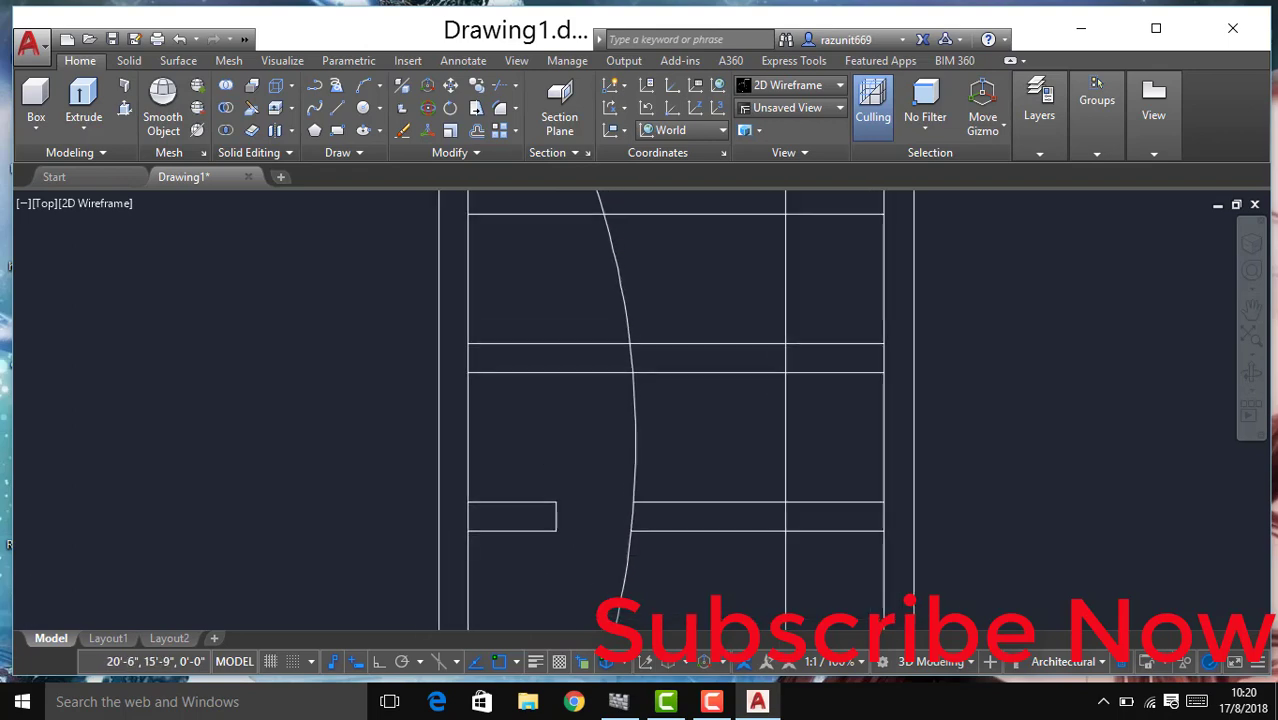
click(560, 242)
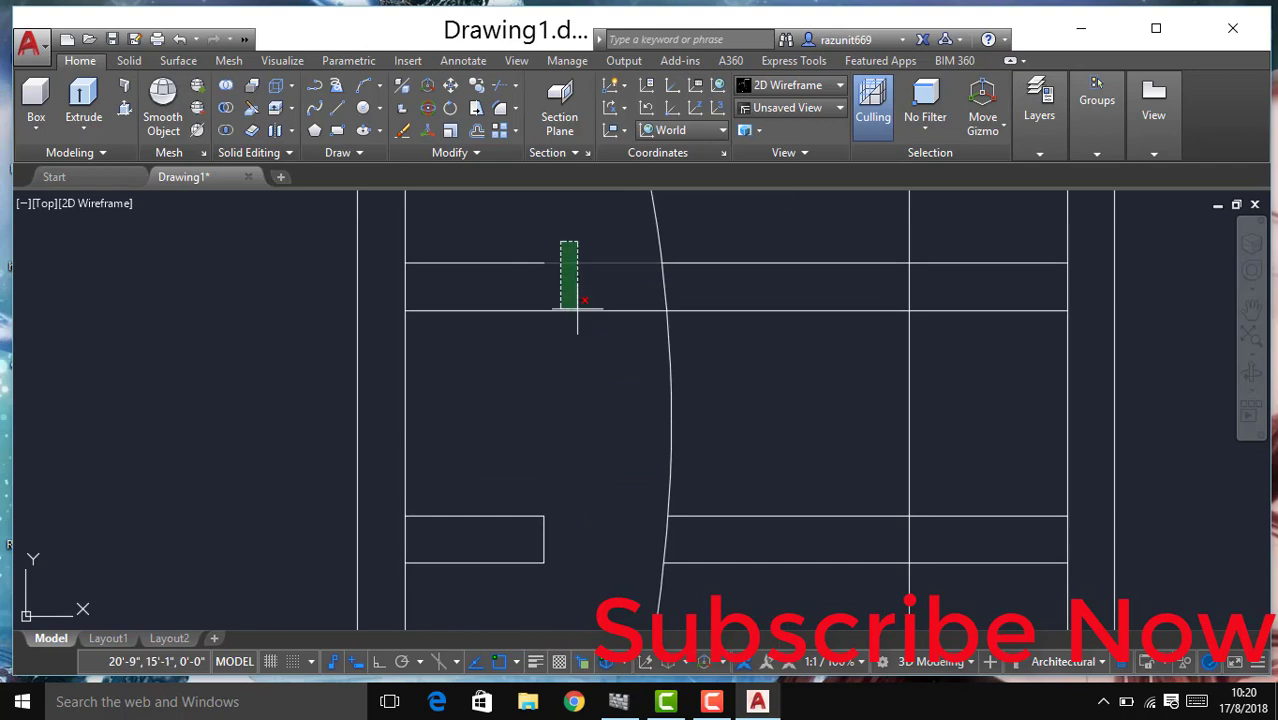
click(532, 378)
middle_drag(539, 292, 605, 331)
click(611, 244)
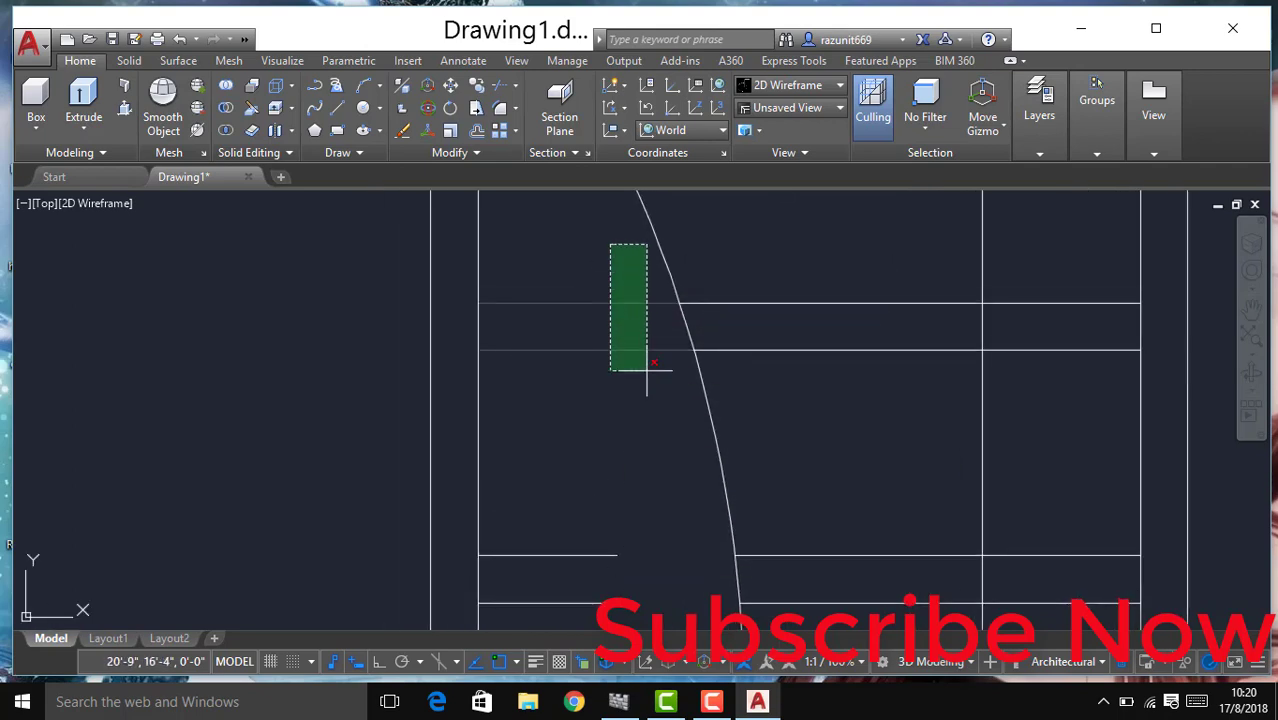
click(597, 398)
middle_drag(599, 357, 622, 568)
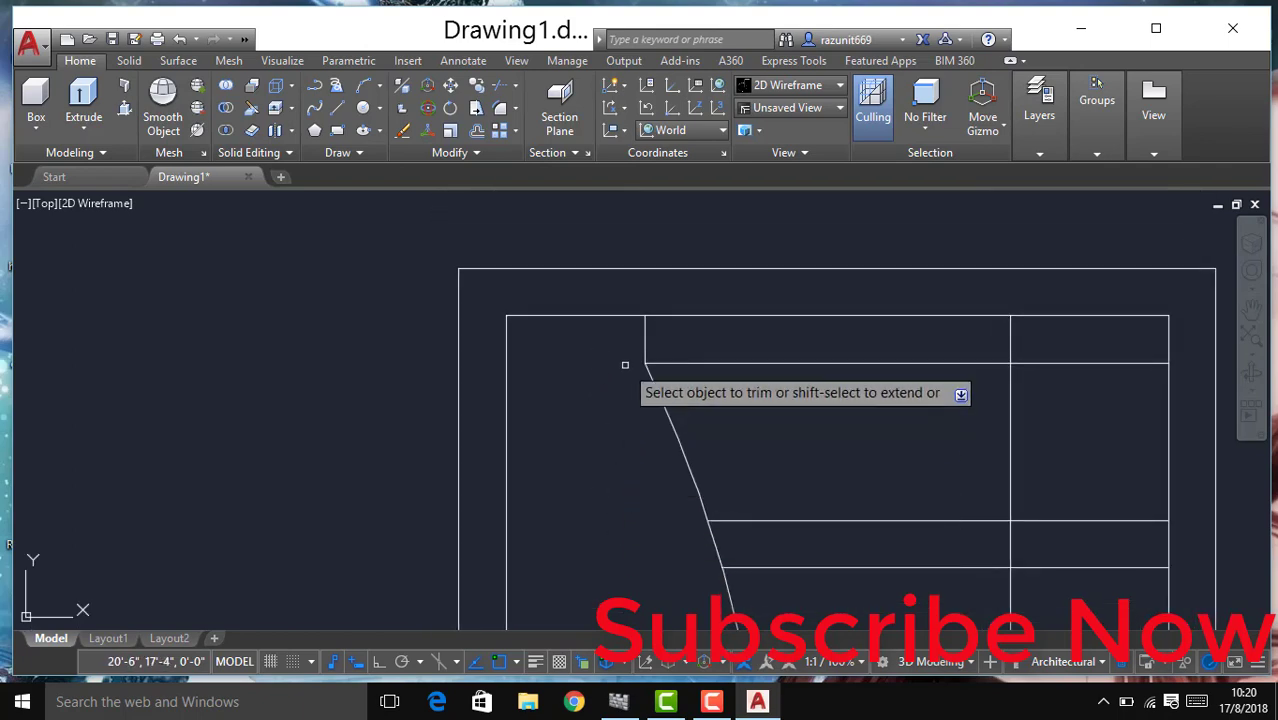
Step: Trim the short segments at the door top and those right of the vertical line
click(648, 330)
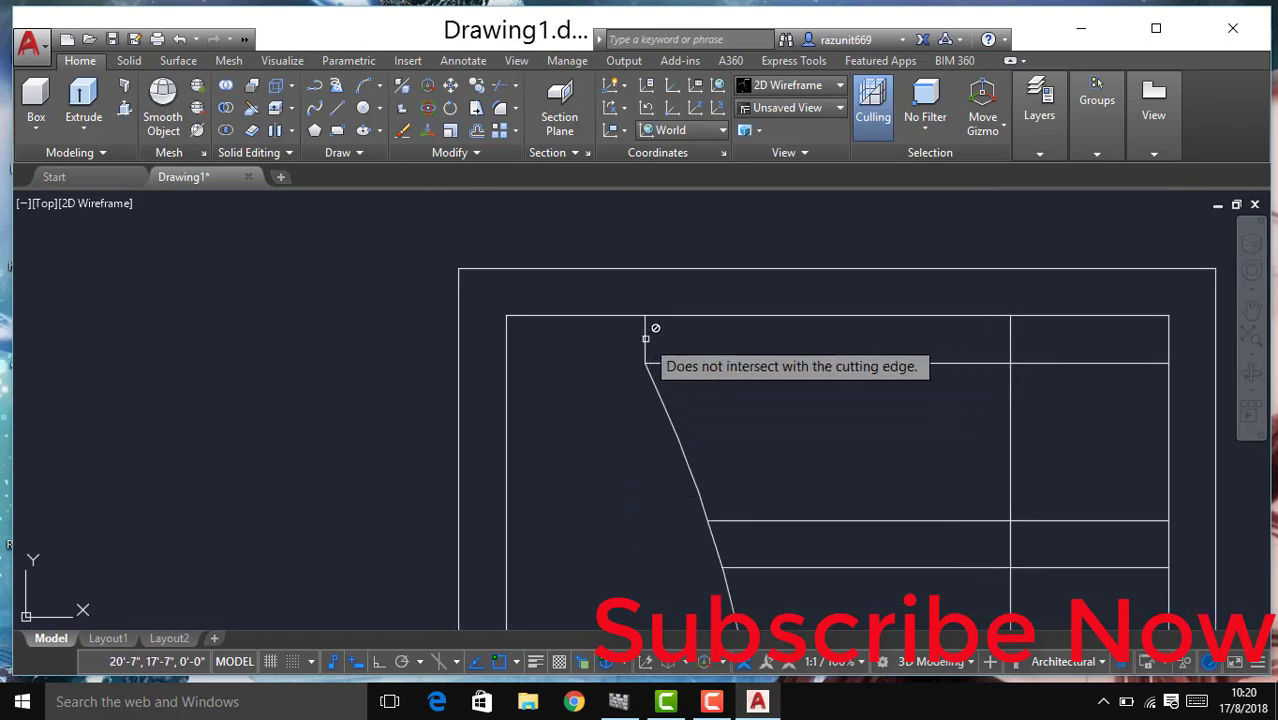
click(1011, 334)
click(1062, 364)
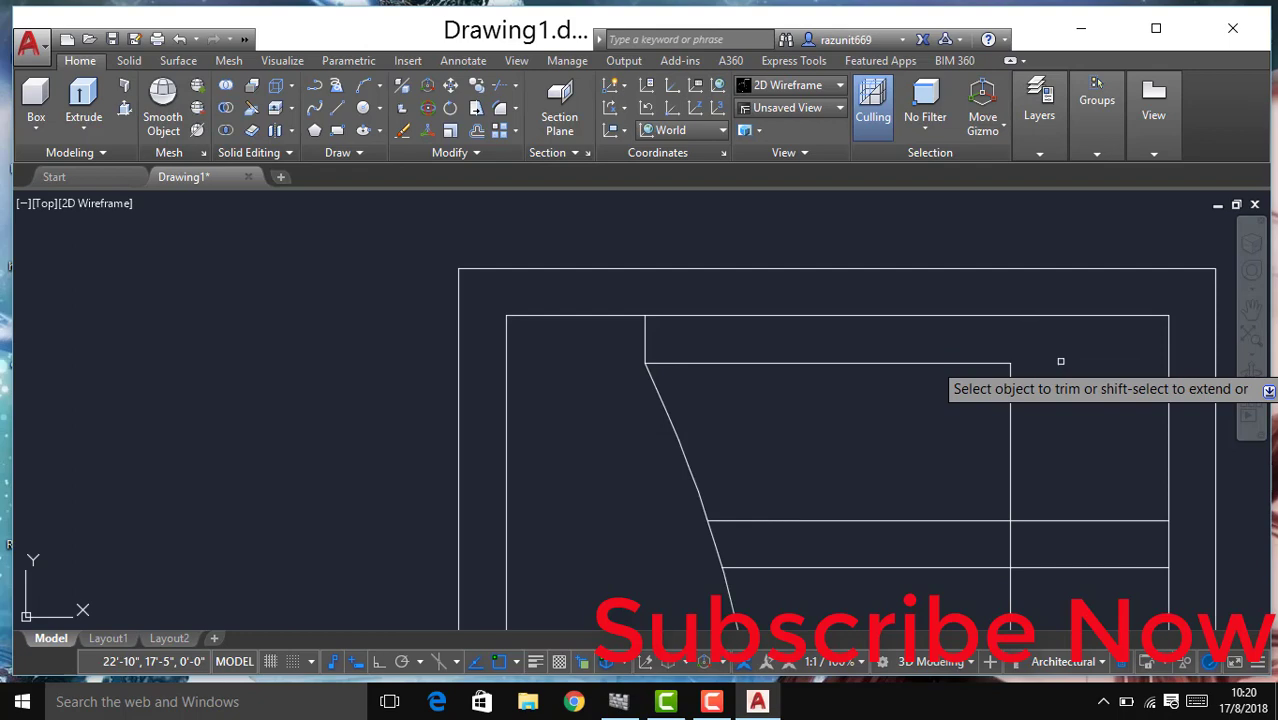
click(1075, 440)
click(1105, 588)
middle_drag(1072, 580, 900, 329)
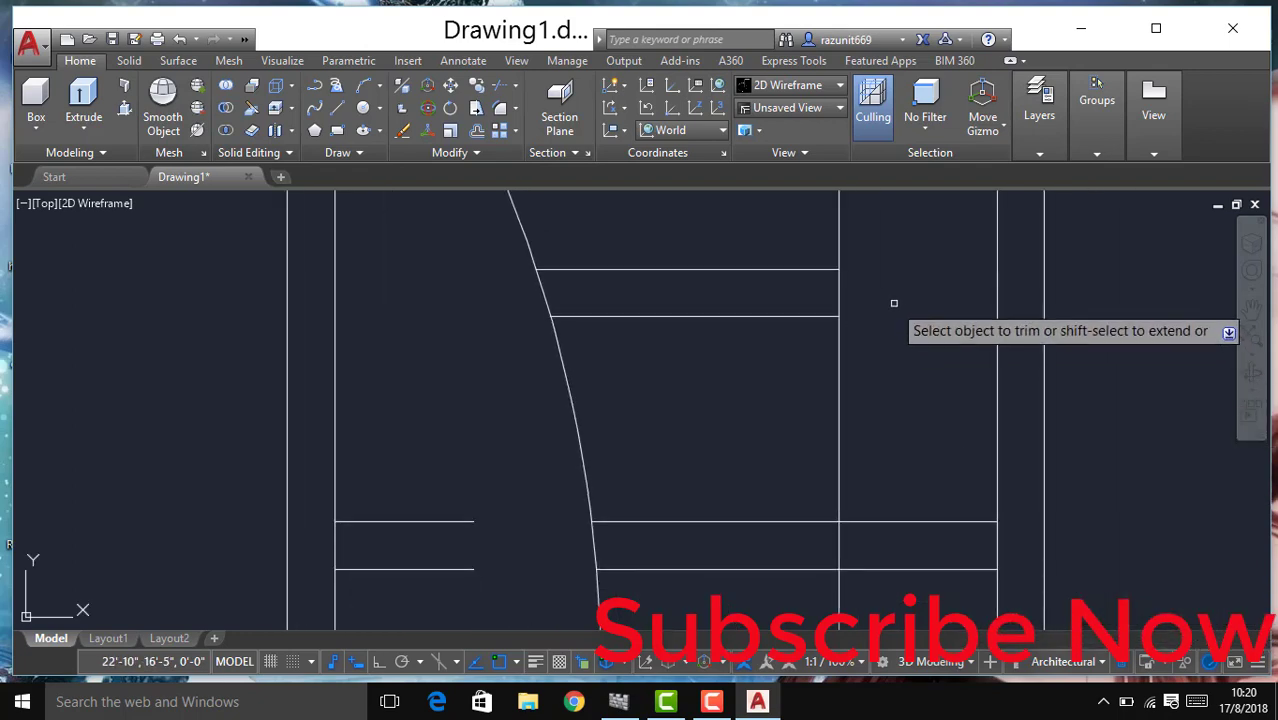
Step: Trim the arc pieces between rails and the lower horizontal line ends between panels
click(542, 297)
click(593, 540)
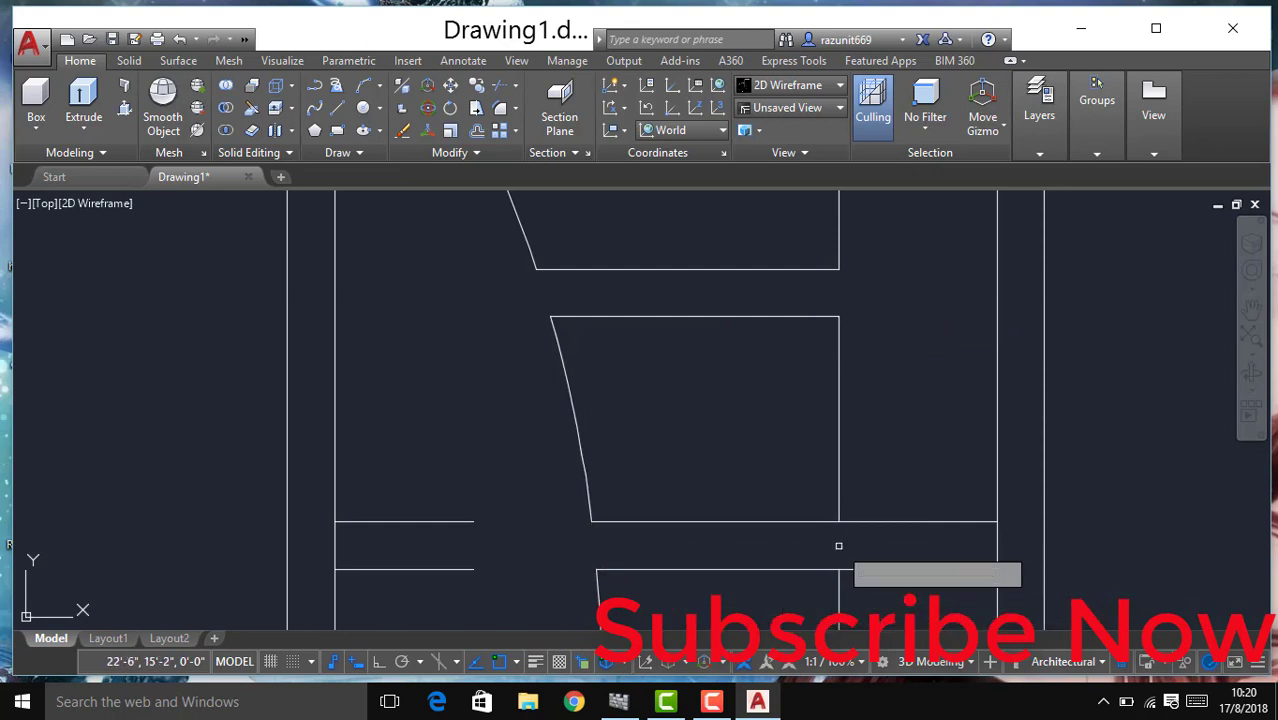
click(910, 521)
click(905, 569)
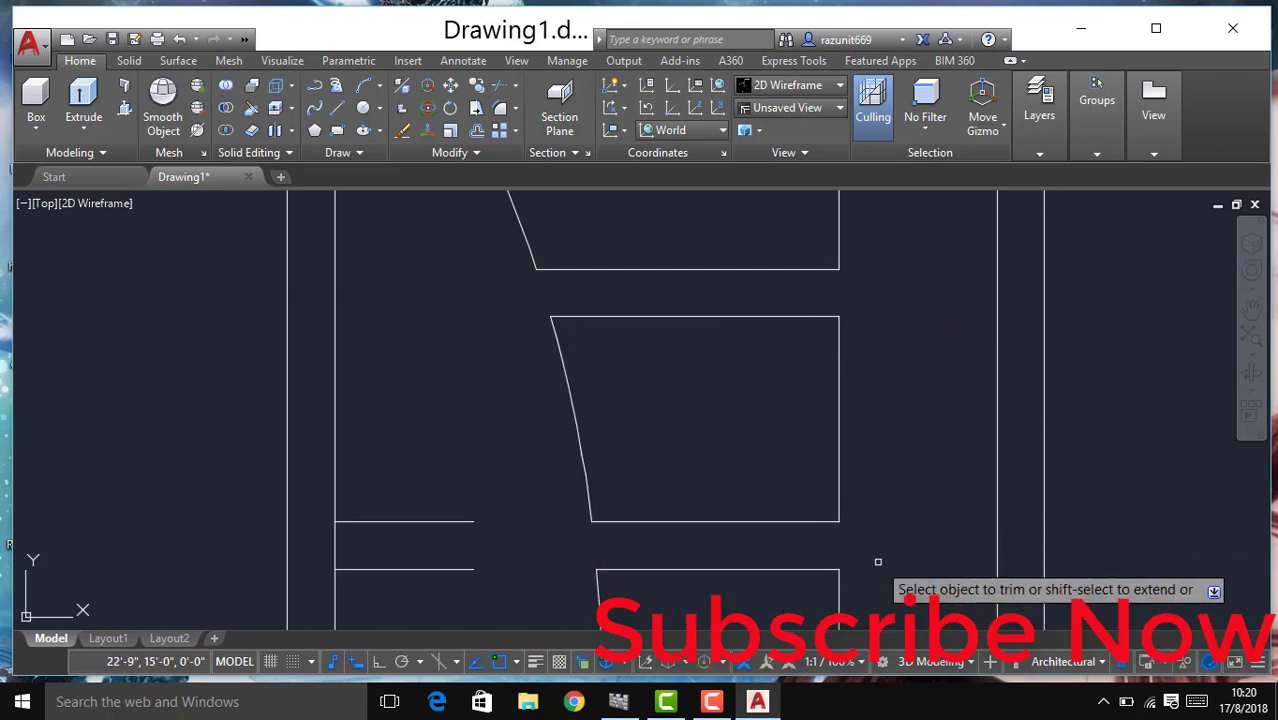
middle_drag(788, 354, 799, 234)
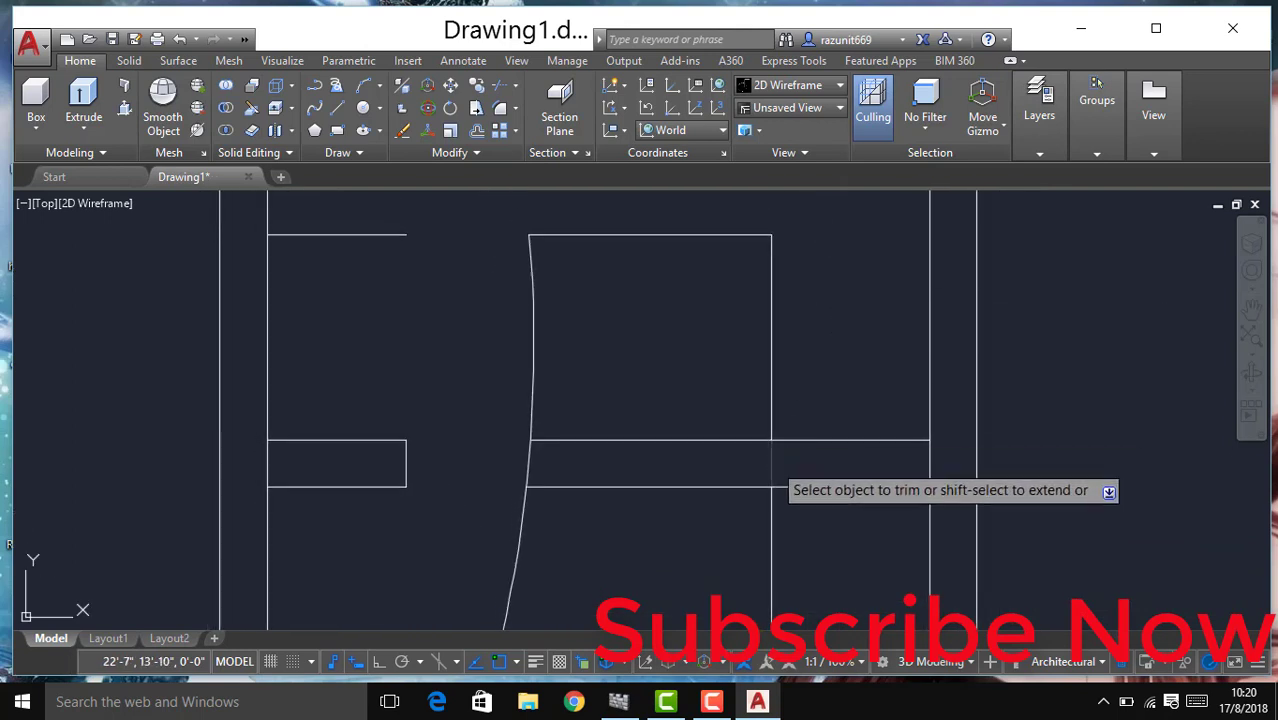
Step: Trim the remaining curved piece and right-side line ends, then end the trim
click(530, 466)
click(514, 465)
click(882, 395)
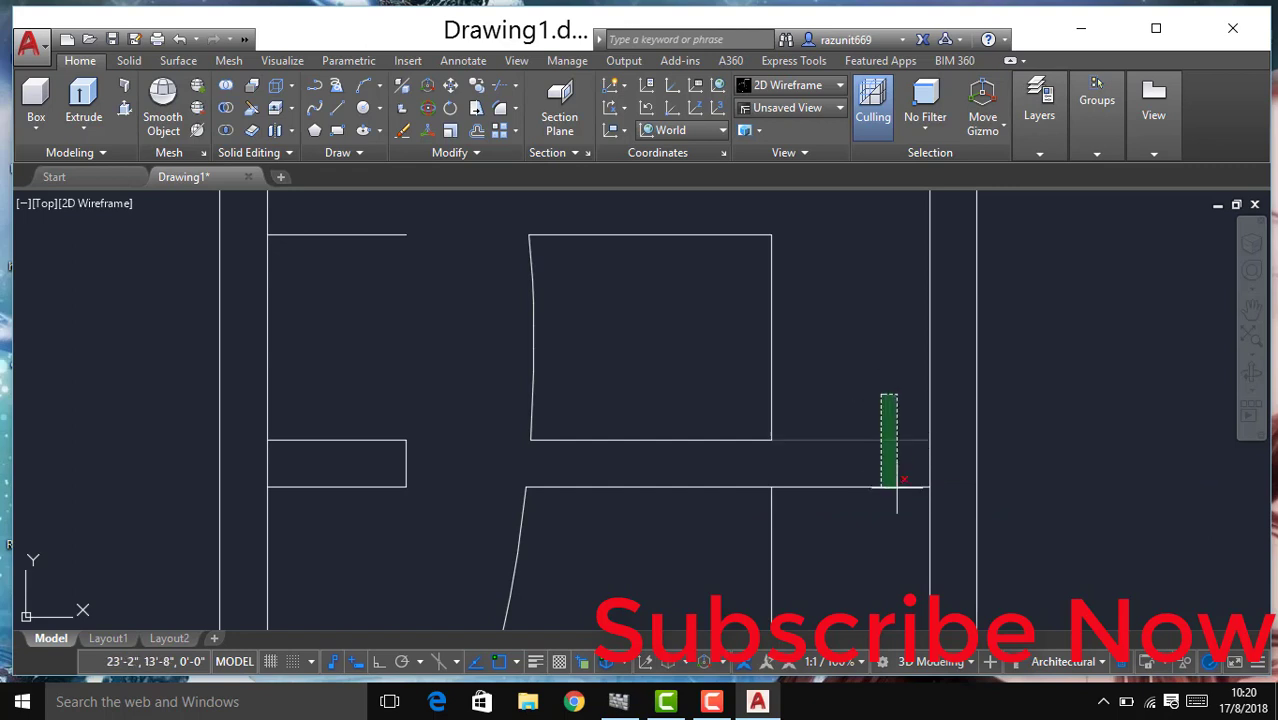
click(800, 535)
scroll(776, 531, down, 4)
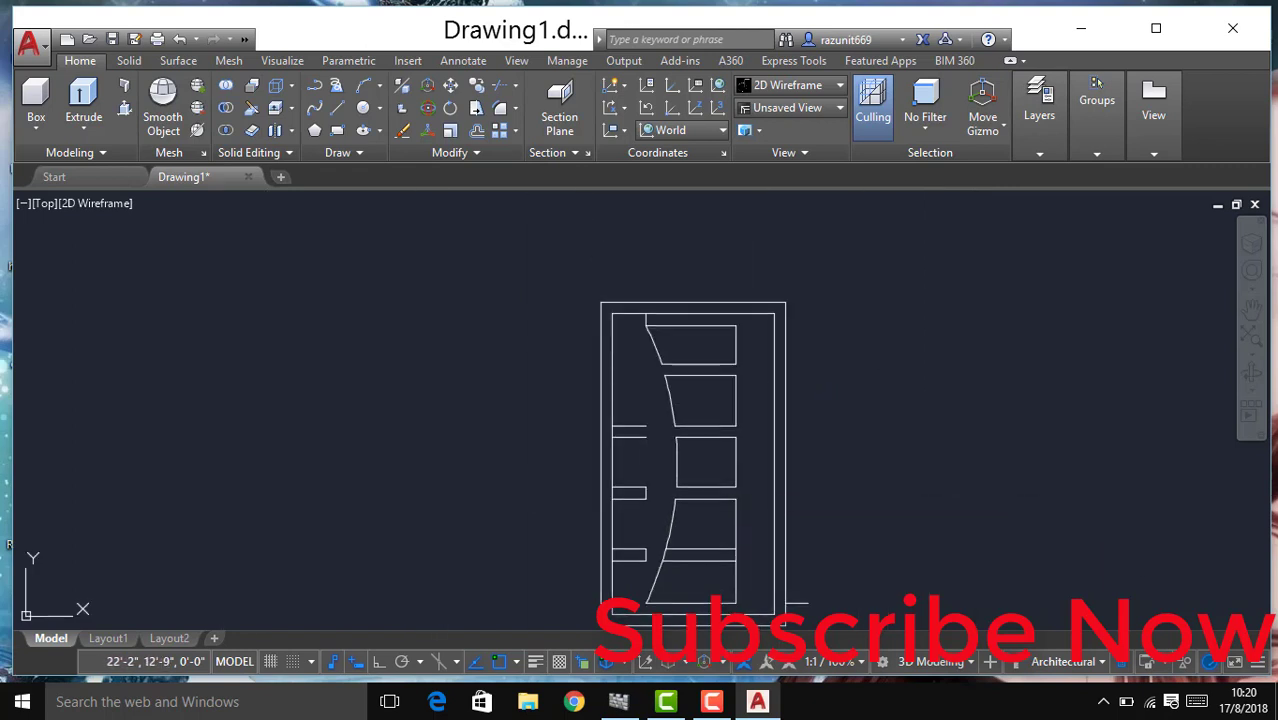
middle_drag(711, 612, 711, 372)
scroll(700, 385, up, 4)
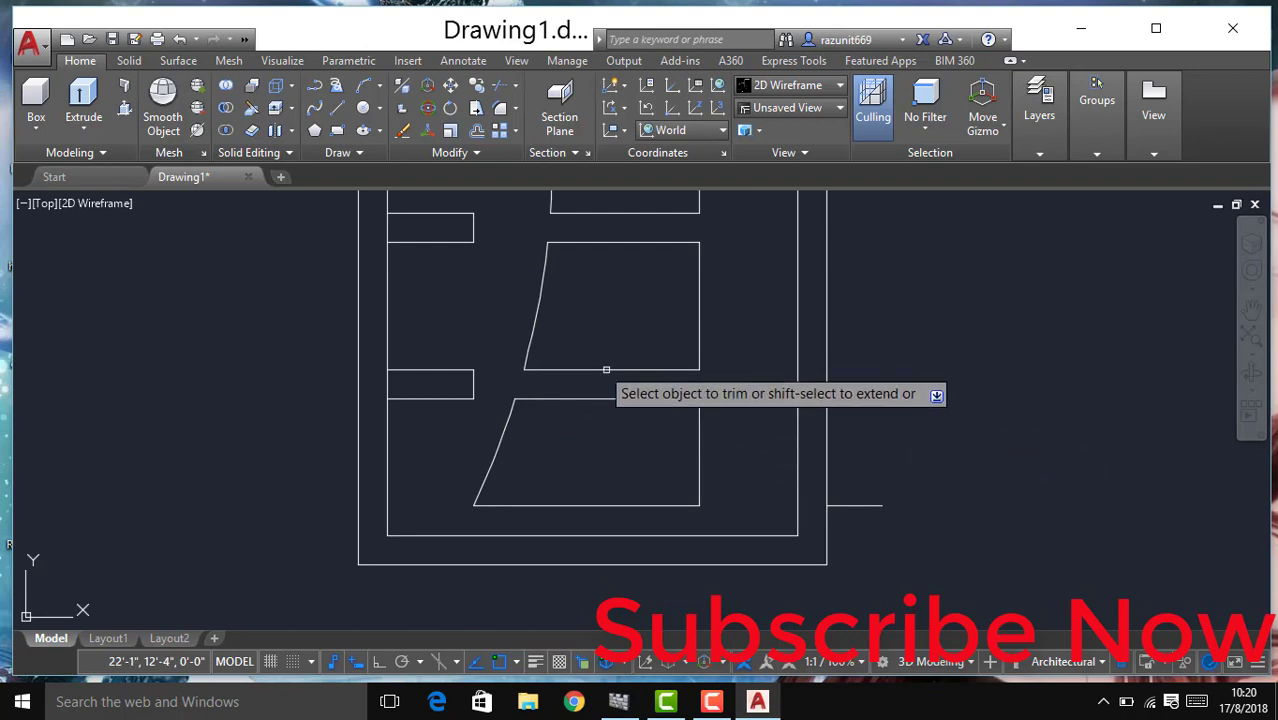
key(Escape)
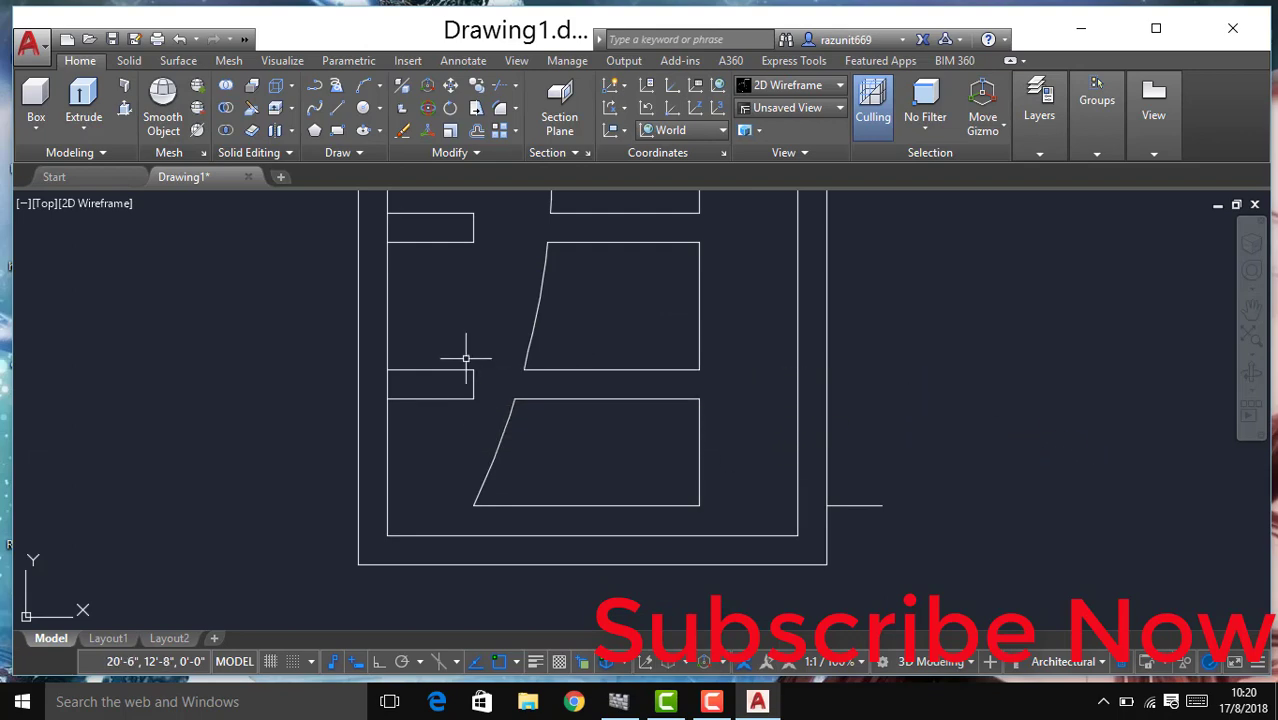
Step: Remove the leftover stub lines beside the top-left panel
drag(449, 431, 445, 422)
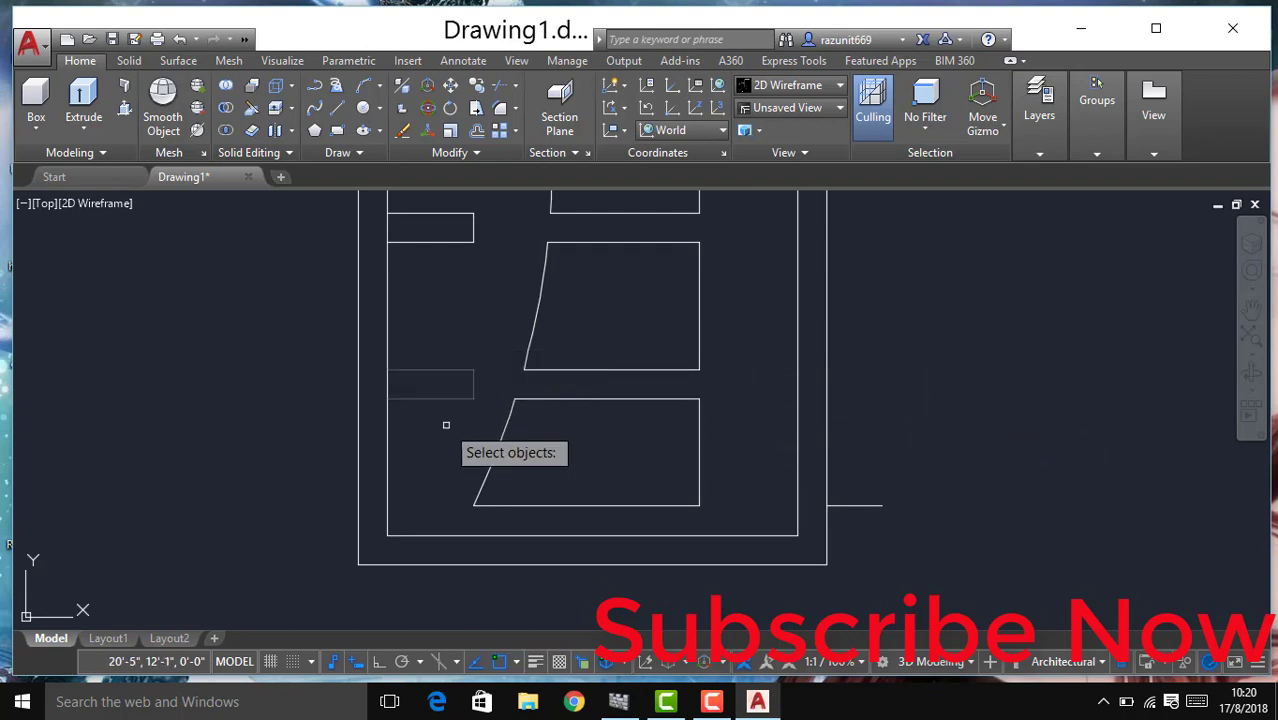
click(447, 424)
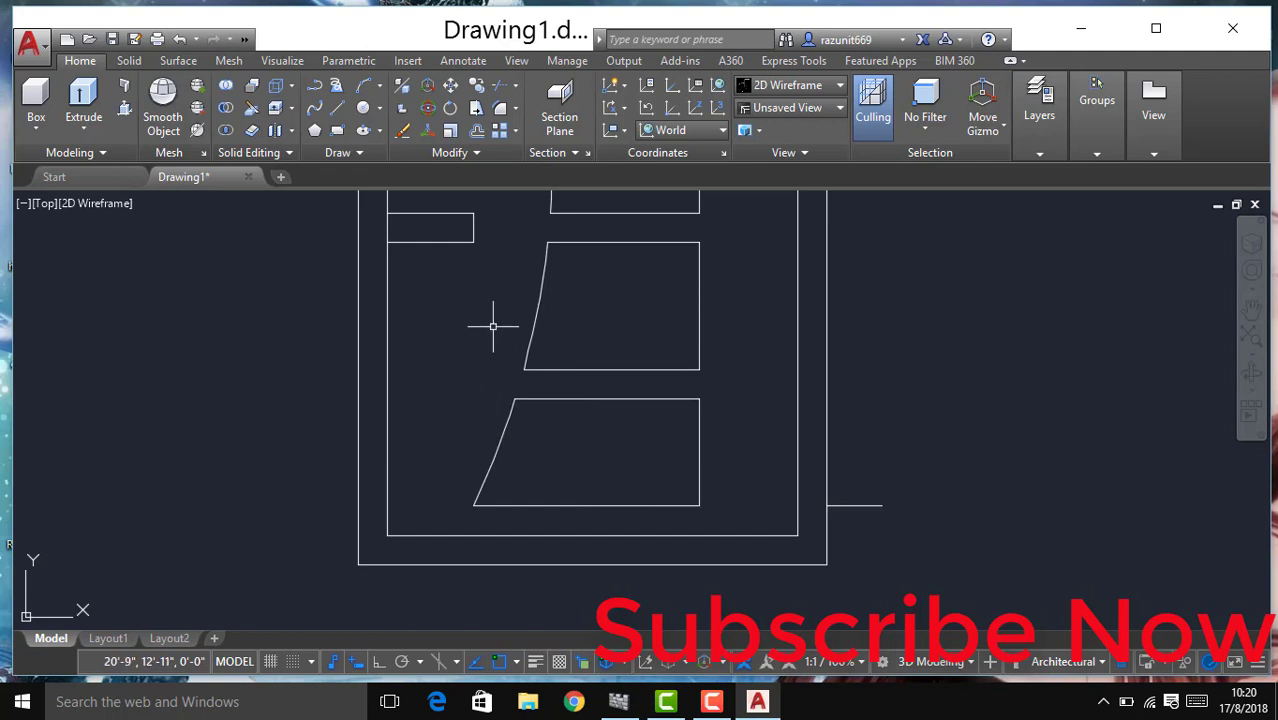
middle_drag(493, 326, 521, 376)
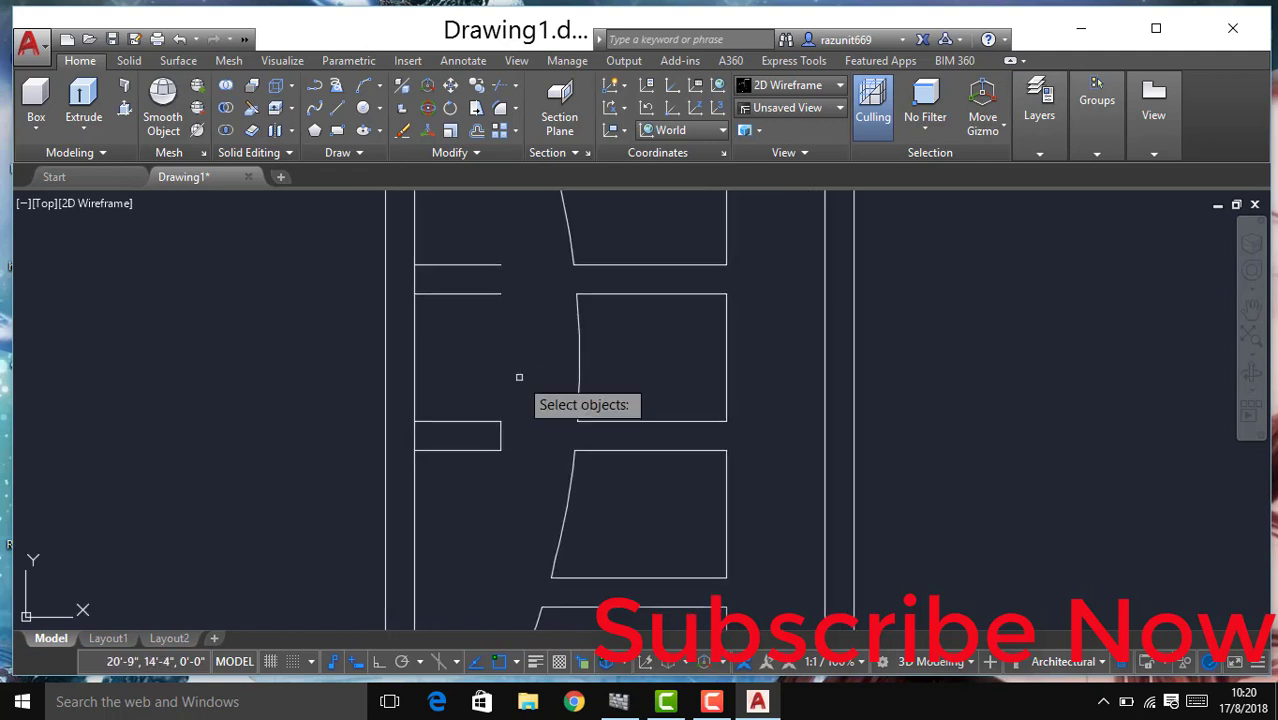
drag(519, 389, 521, 512)
drag(450, 483, 455, 423)
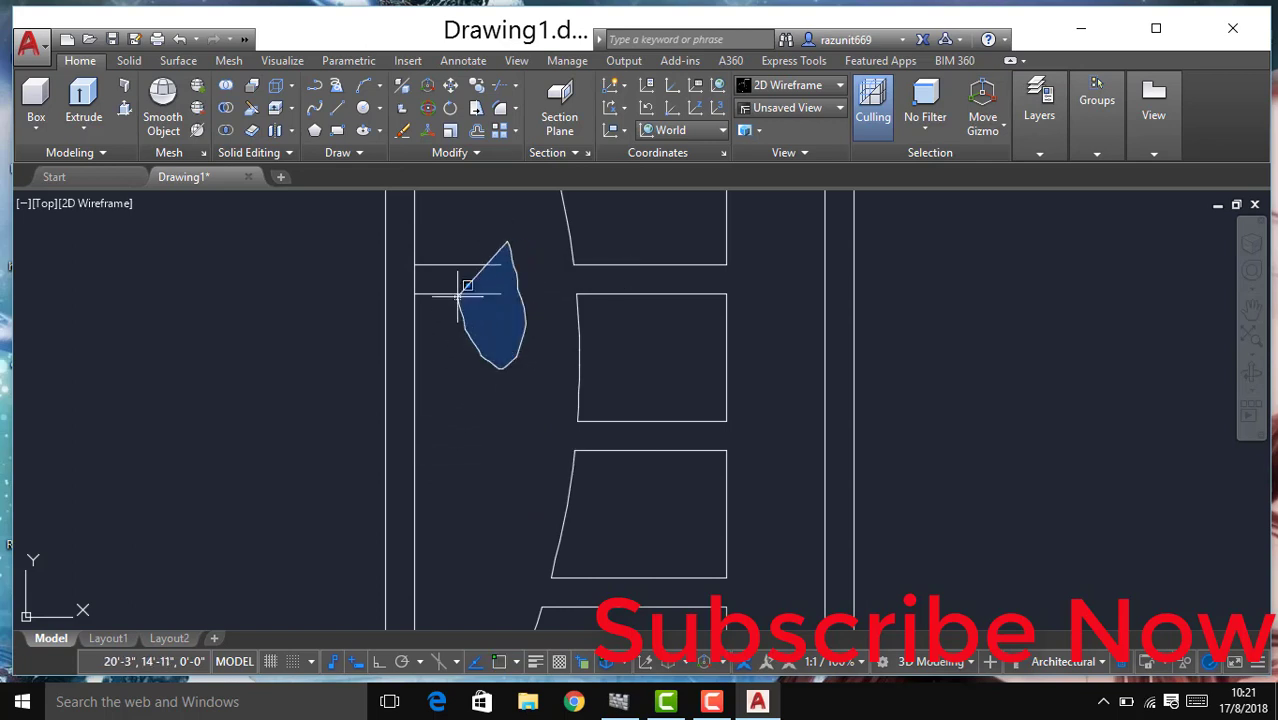
drag(458, 296, 457, 264)
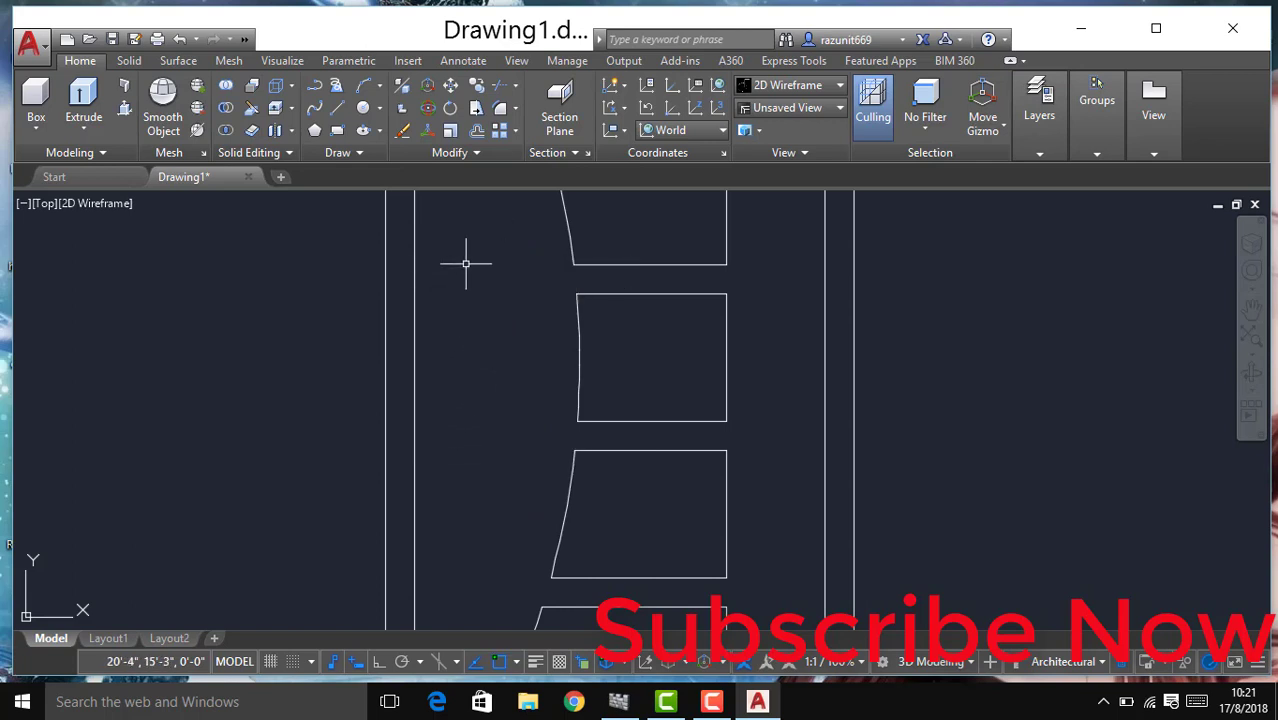
middle_drag(468, 285, 521, 486)
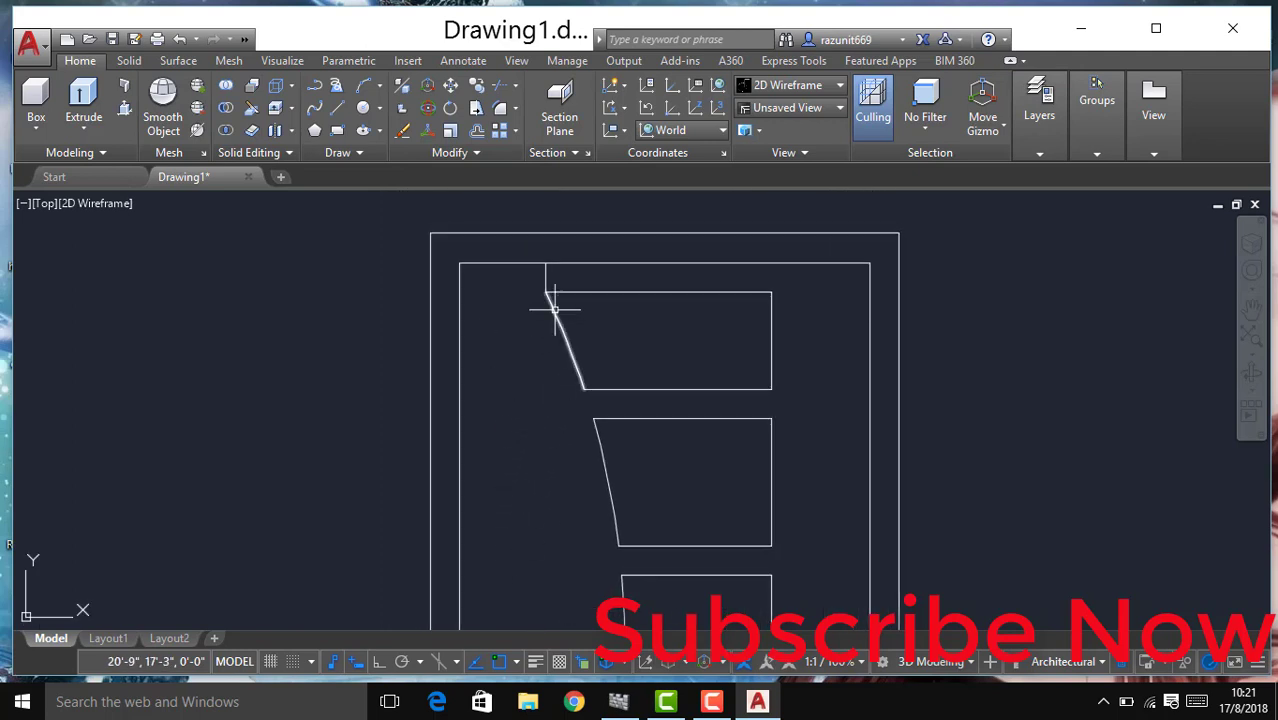
scroll(568, 438, down, 1)
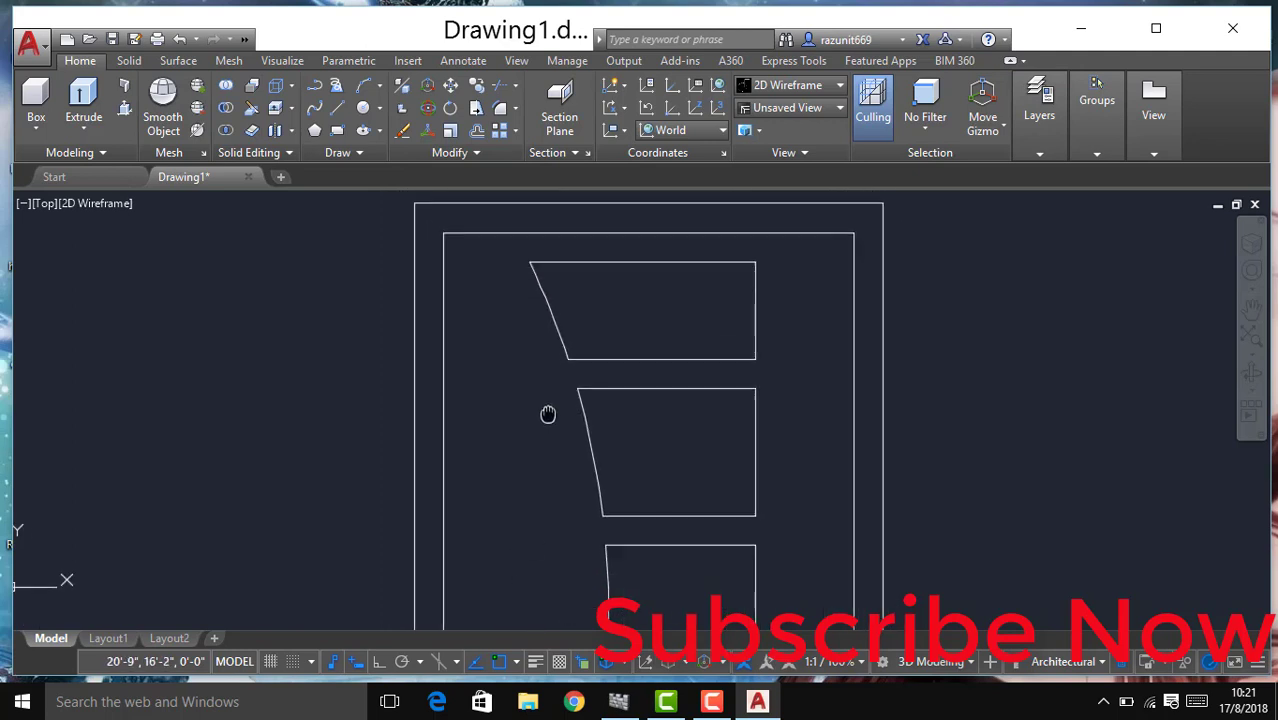
scroll(547, 413, up, 2)
scroll(499, 276, down, 4)
middle_drag(607, 442, 594, 432)
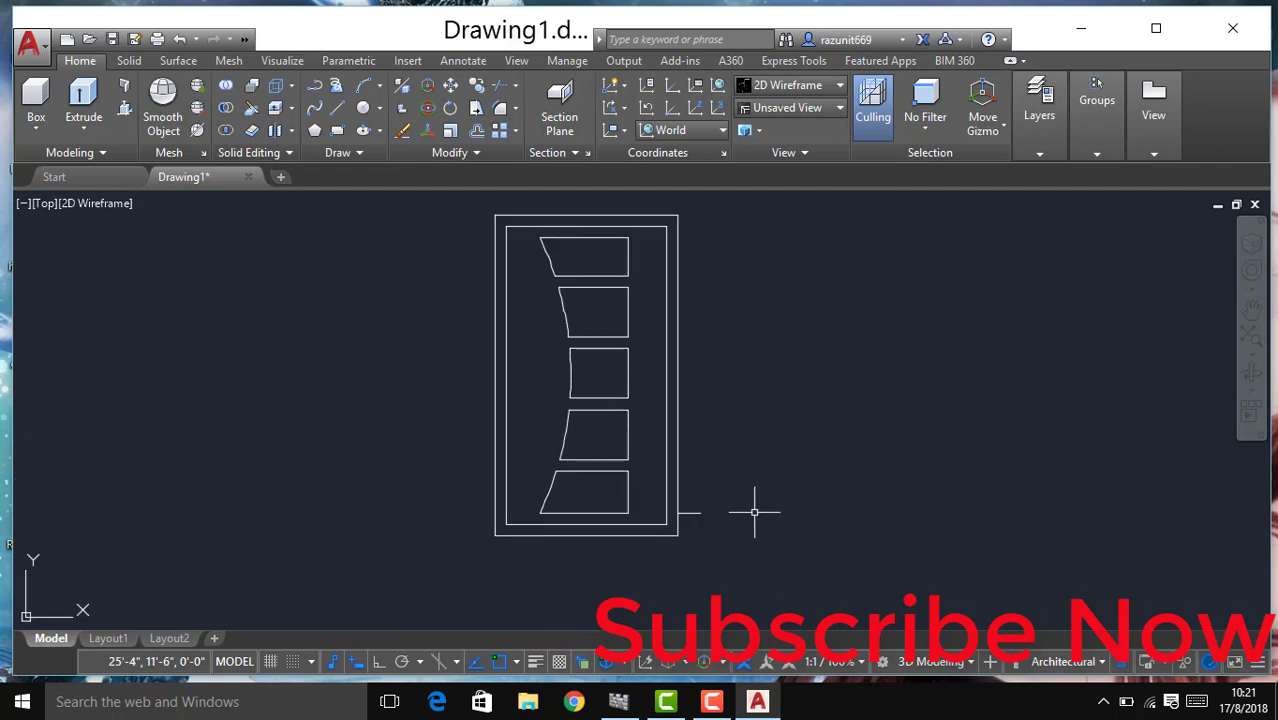
scroll(745, 520, up, 4)
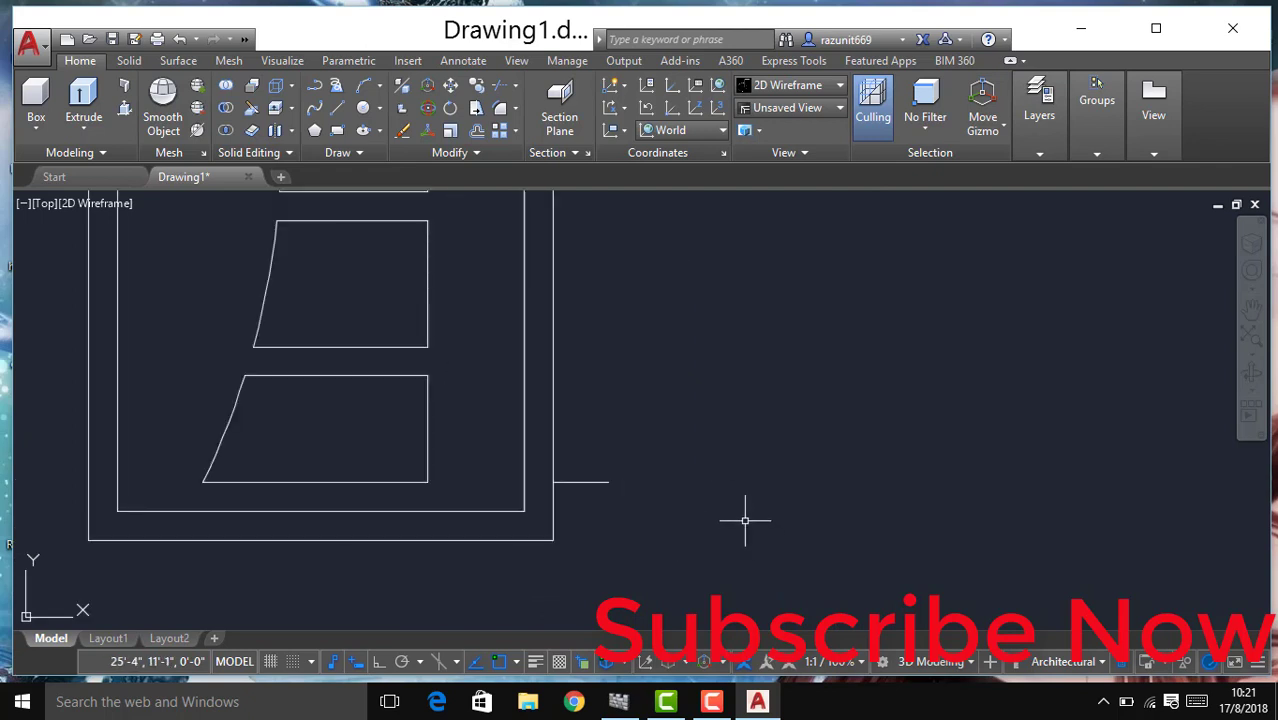
Step: Remove the stray line outside the frame's lower right corner
click(587, 485)
click(593, 461)
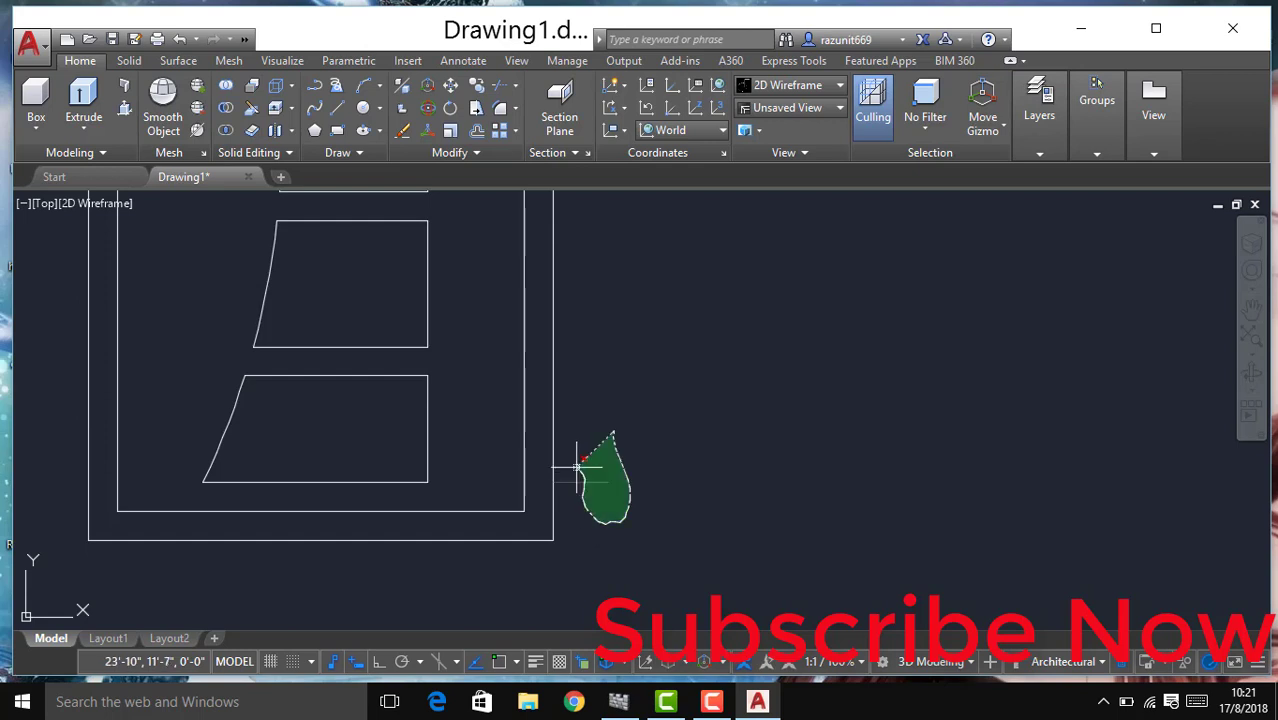
drag(571, 462, 607, 455)
scroll(600, 447, down, 5)
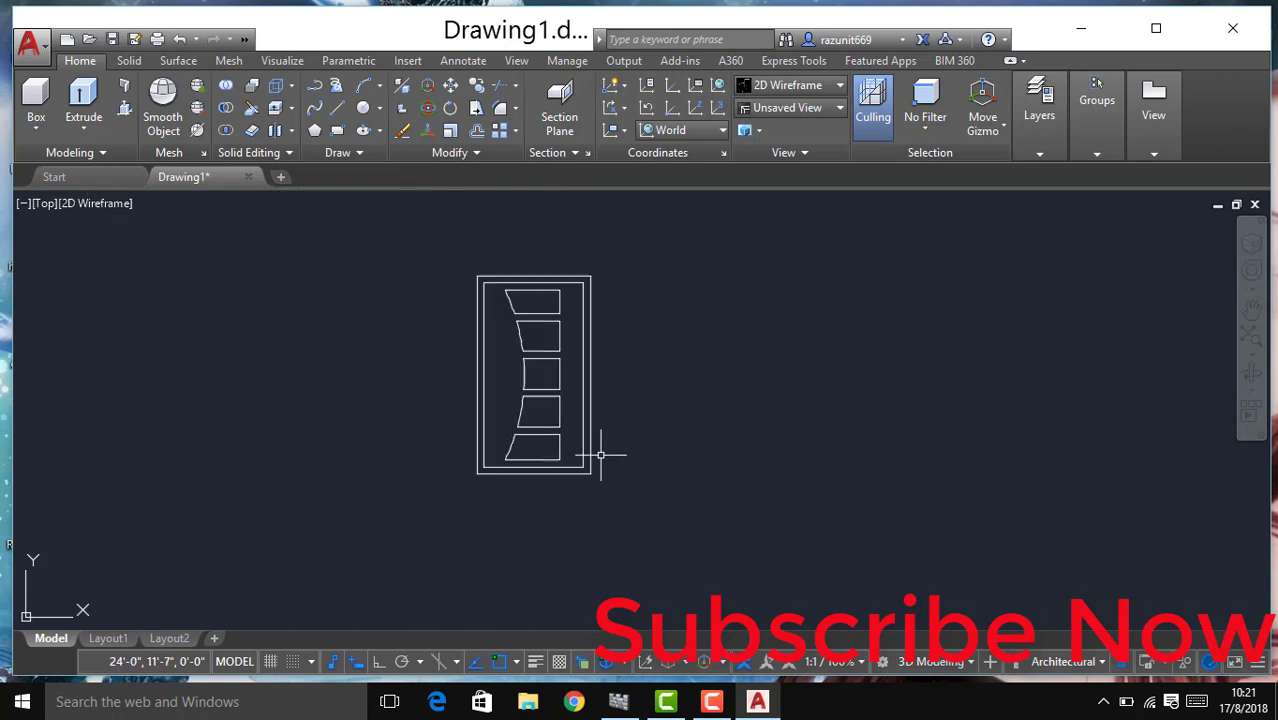
scroll(600, 288, up, 3)
scroll(600, 341, down, 2)
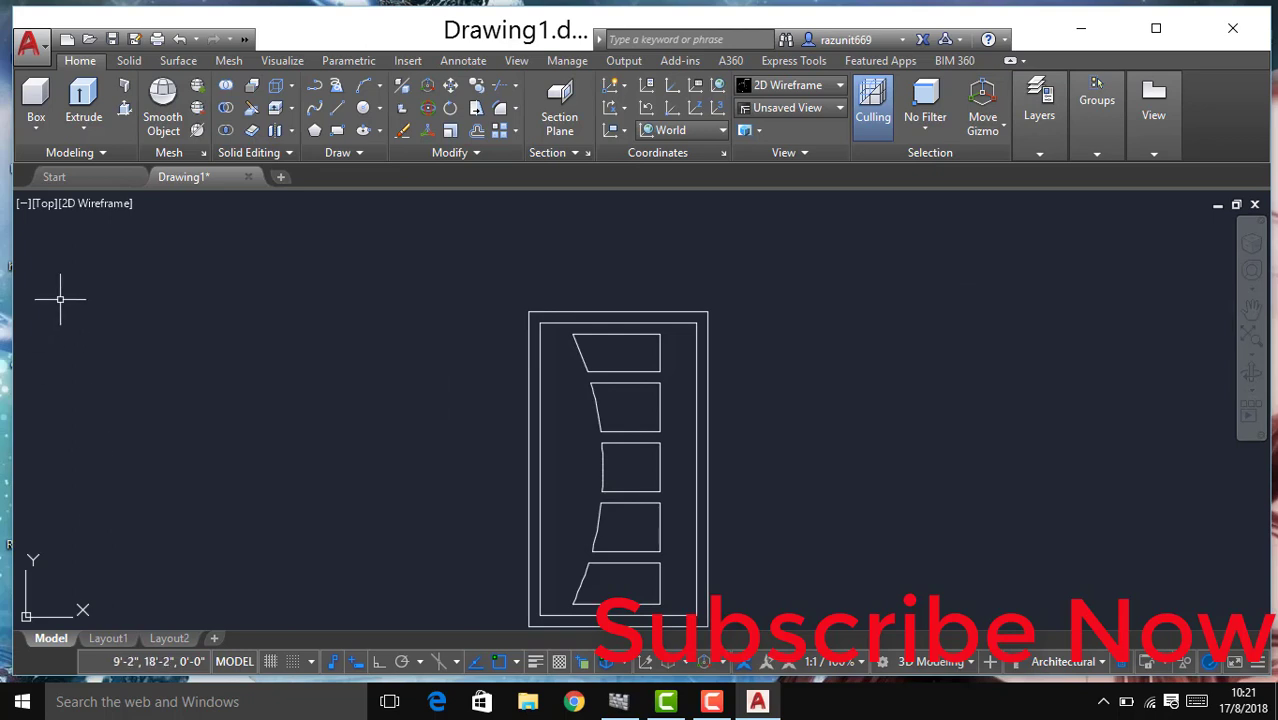
Step: Switch the viewport to SE Isometric and reposition the door
click(41, 205)
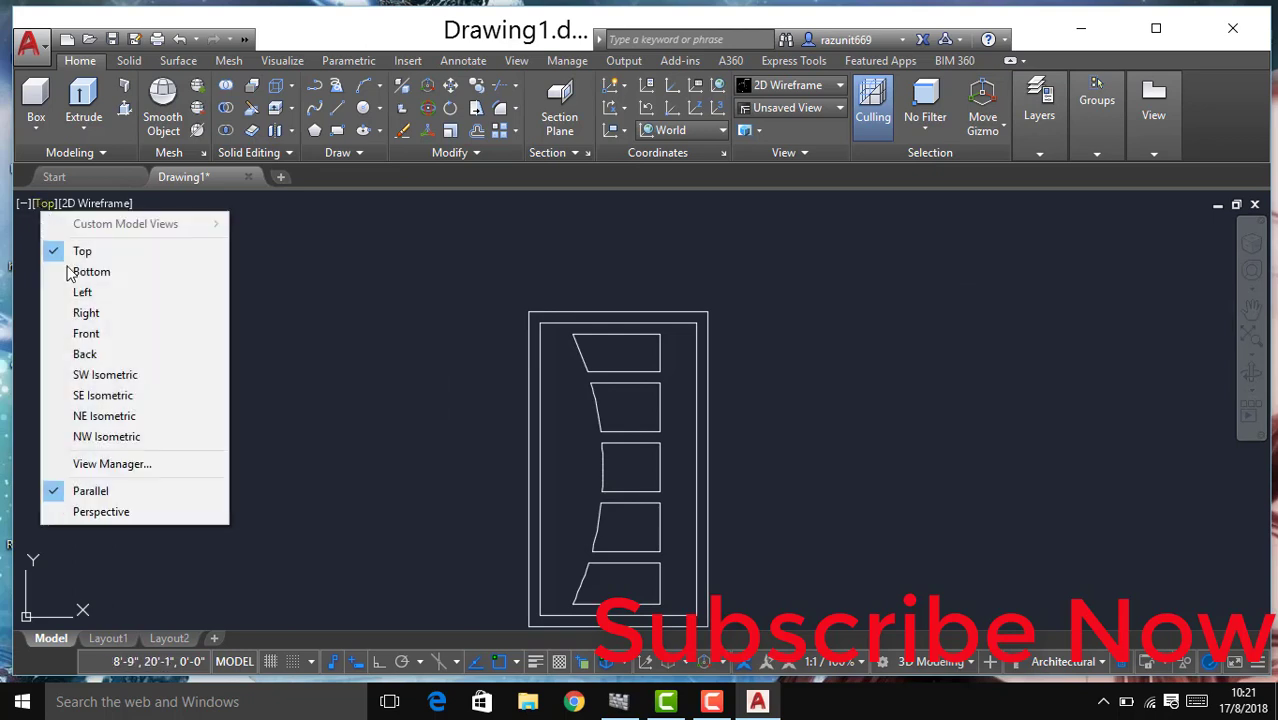
click(110, 396)
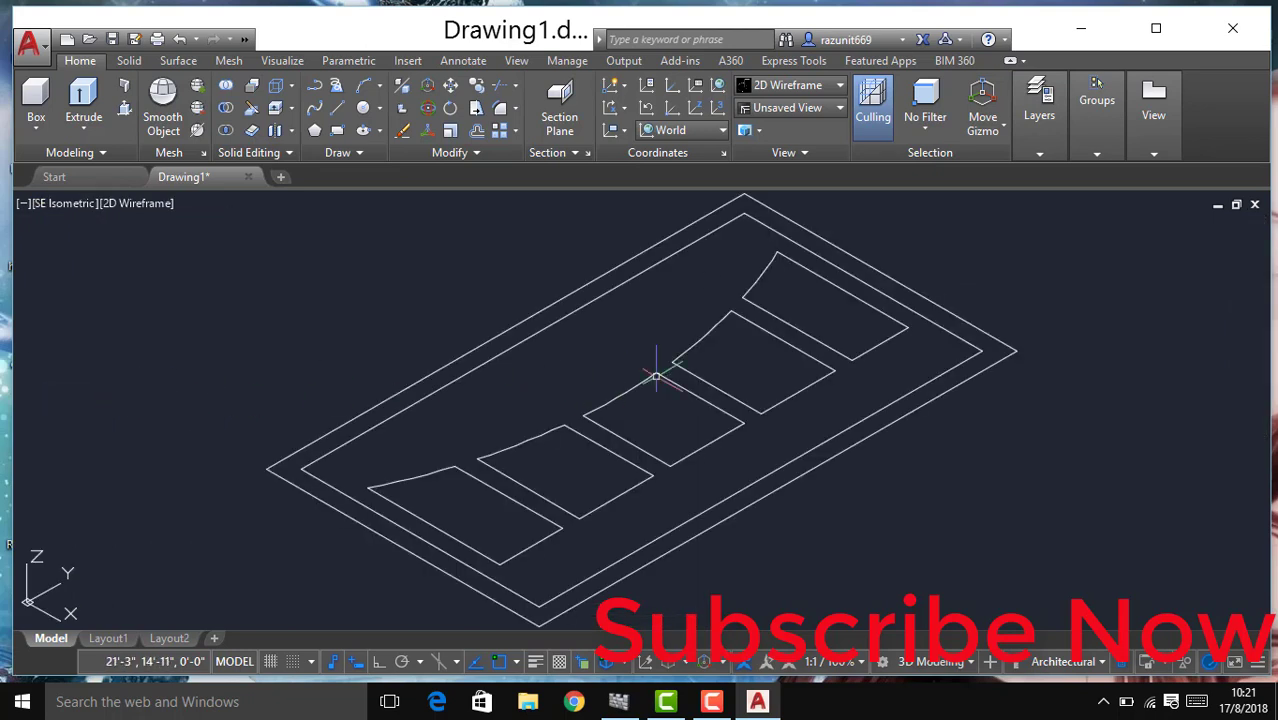
mouse_move(680, 355)
middle_down()
mouse_move(622, 479)
mouse_move(596, 371)
mouse_move(601, 319)
mouse_move(600, 358)
middle_up()
text(J)
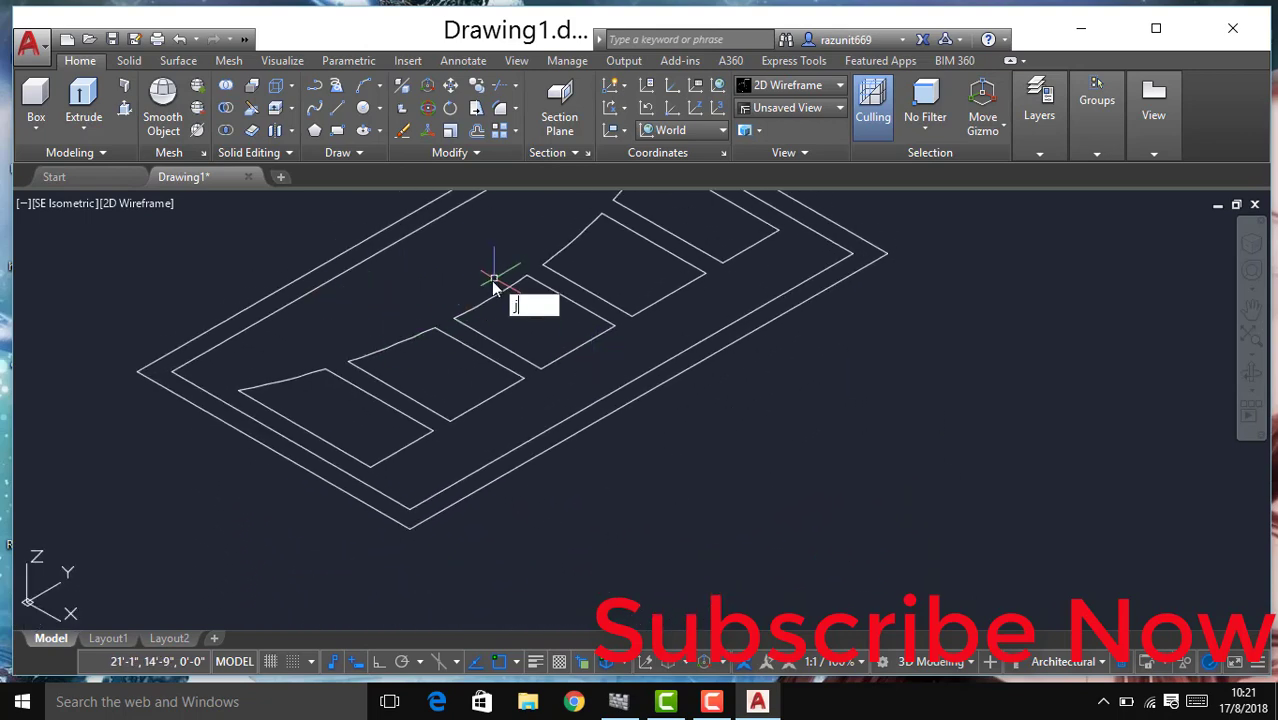
Step: Join the edges of the first tapered panels into single outlines
key(Return)
click(436, 332)
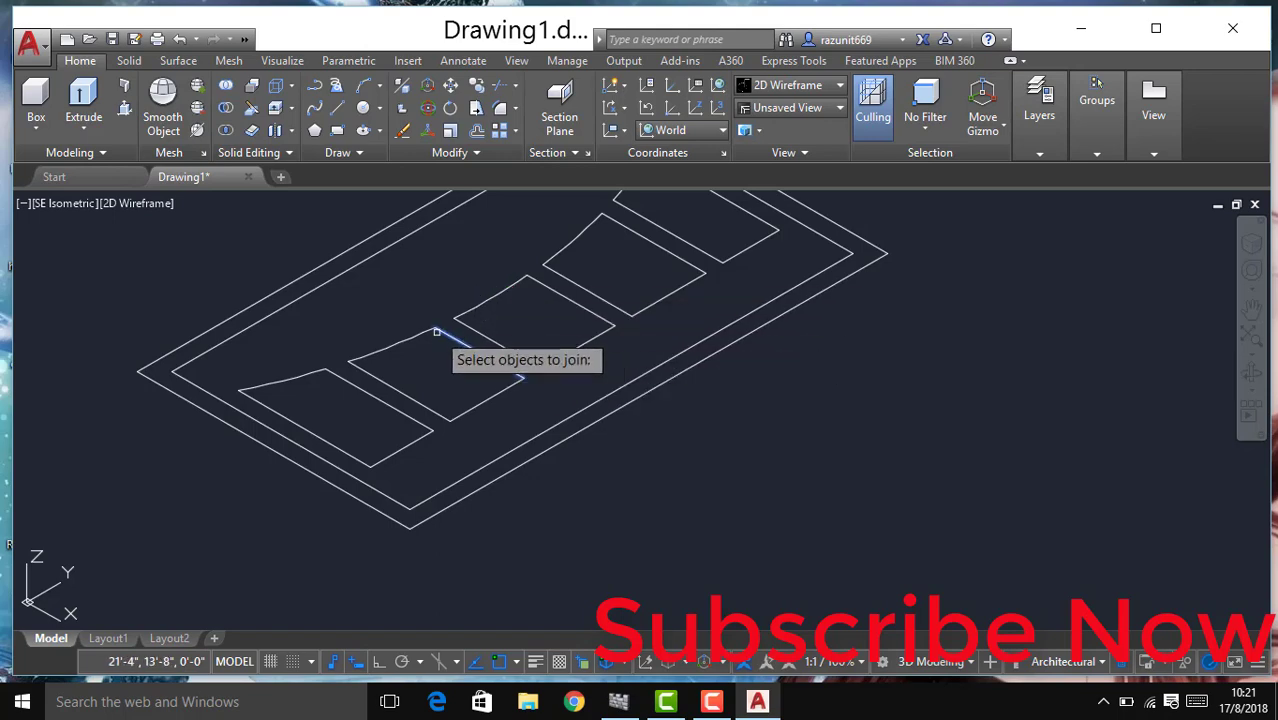
click(426, 331)
click(419, 395)
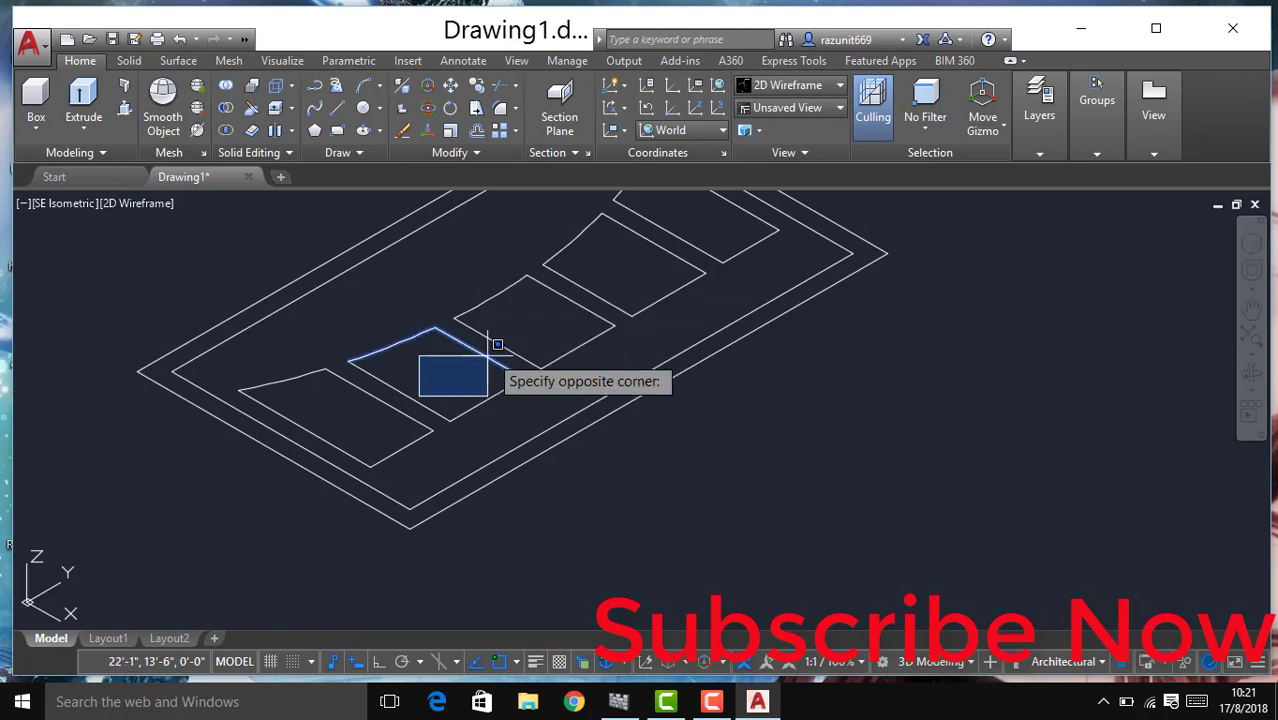
click(532, 258)
mouse_move(517, 247)
mouse_down()
mouse_move(417, 438)
mouse_move(300, 356)
mouse_move(310, 364)
mouse_up()
click(311, 433)
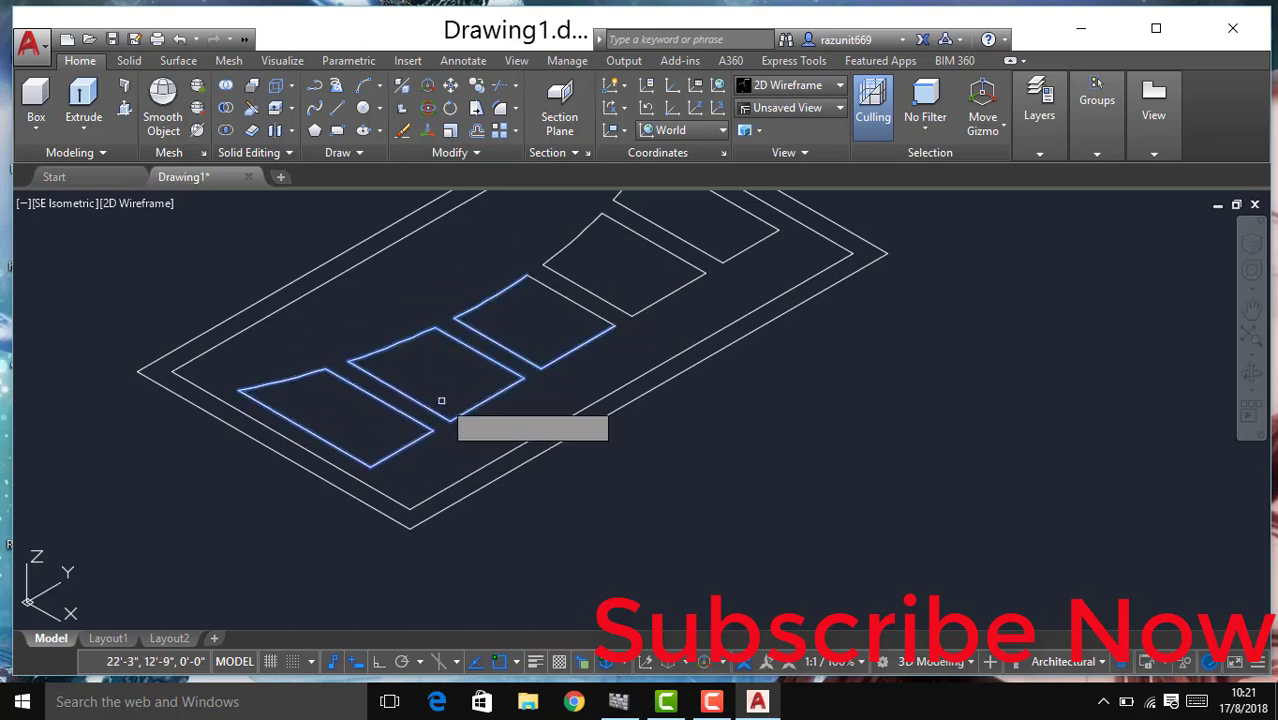
mouse_move(606, 218)
mouse_down()
mouse_move(515, 332)
mouse_move(527, 257)
mouse_up()
scroll(623, 270, up, 3)
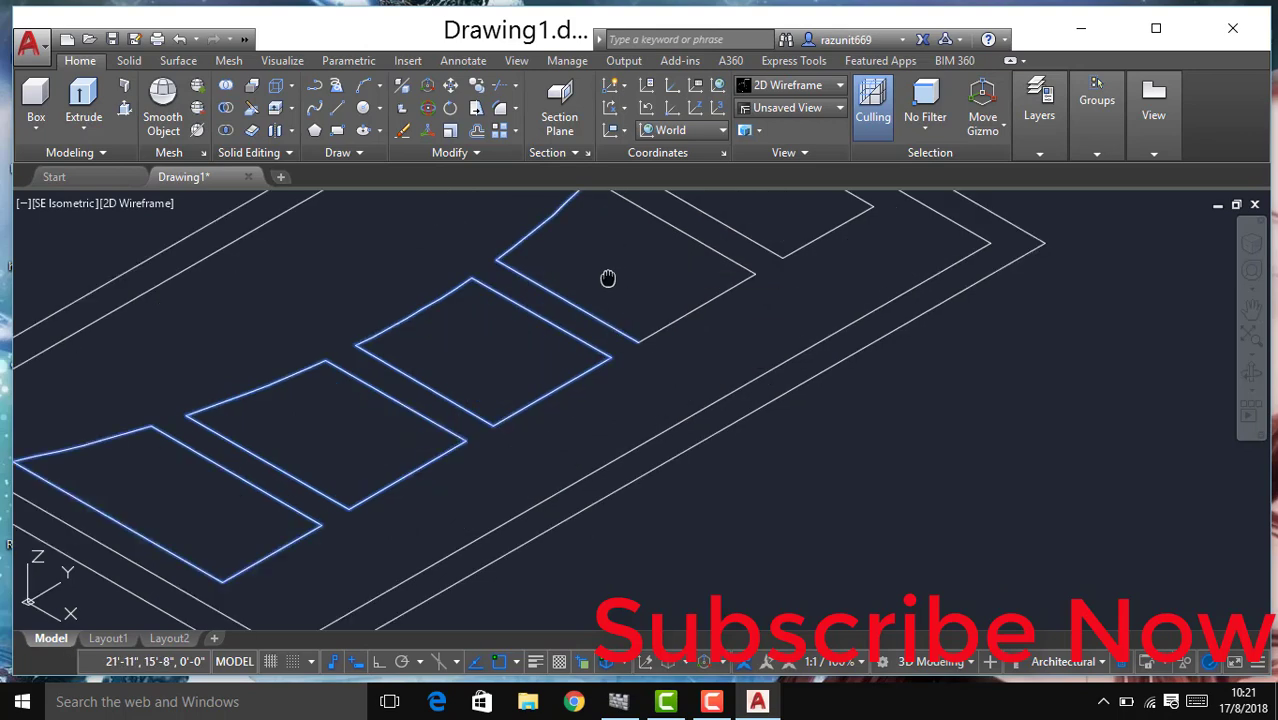
middle_drag(608, 277, 437, 476)
Step: Join the last panel's edges and the top panel's upper edge into closed outlines
click(469, 288)
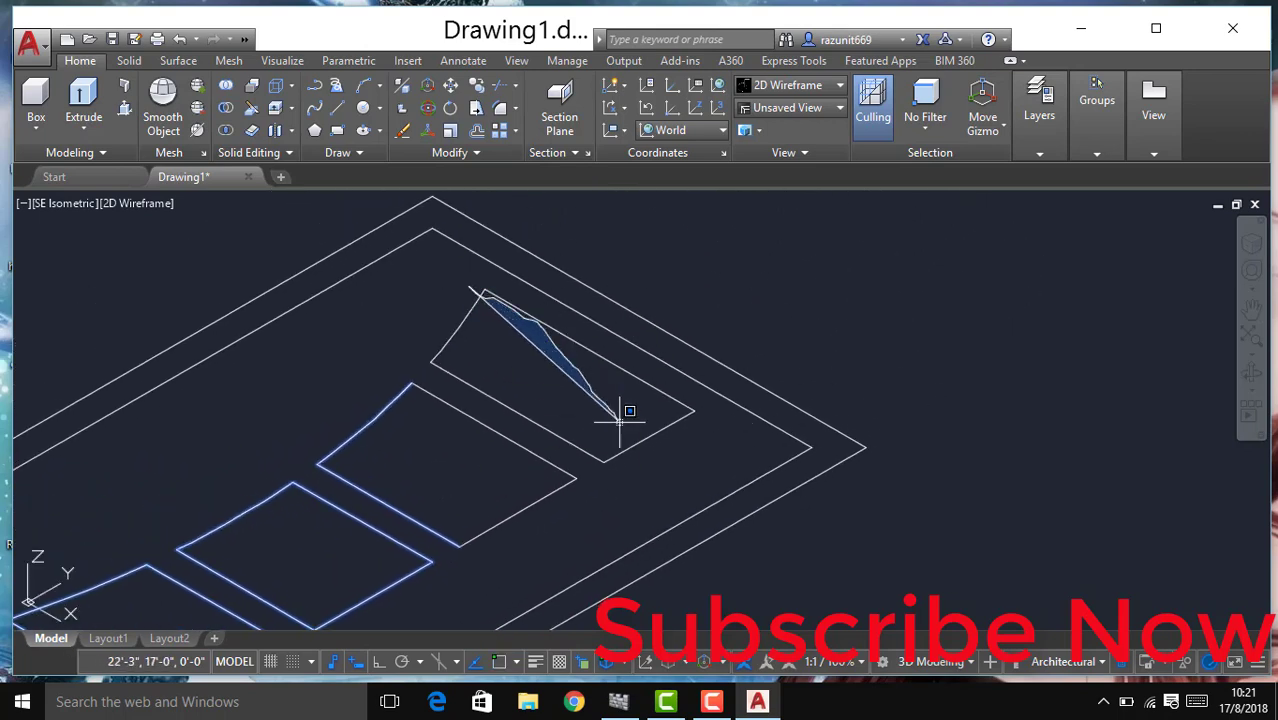
drag(620, 420, 382, 403)
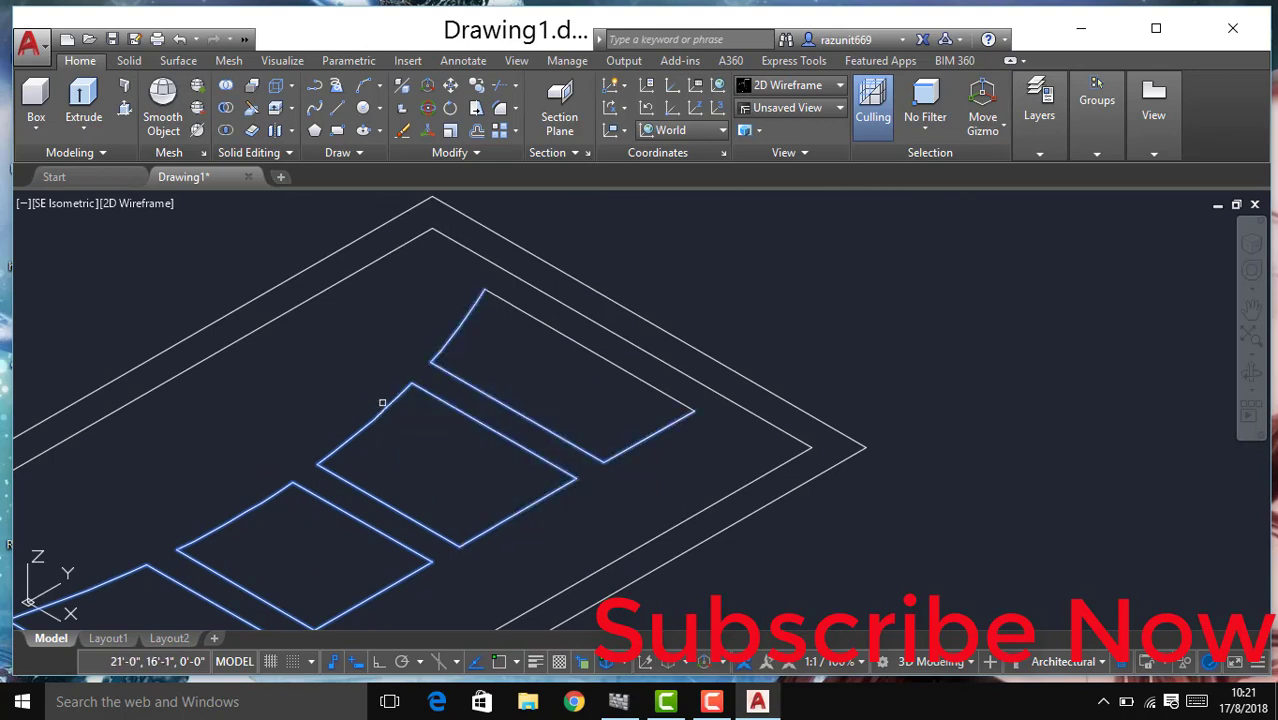
text(j)
key(Return)
click(613, 368)
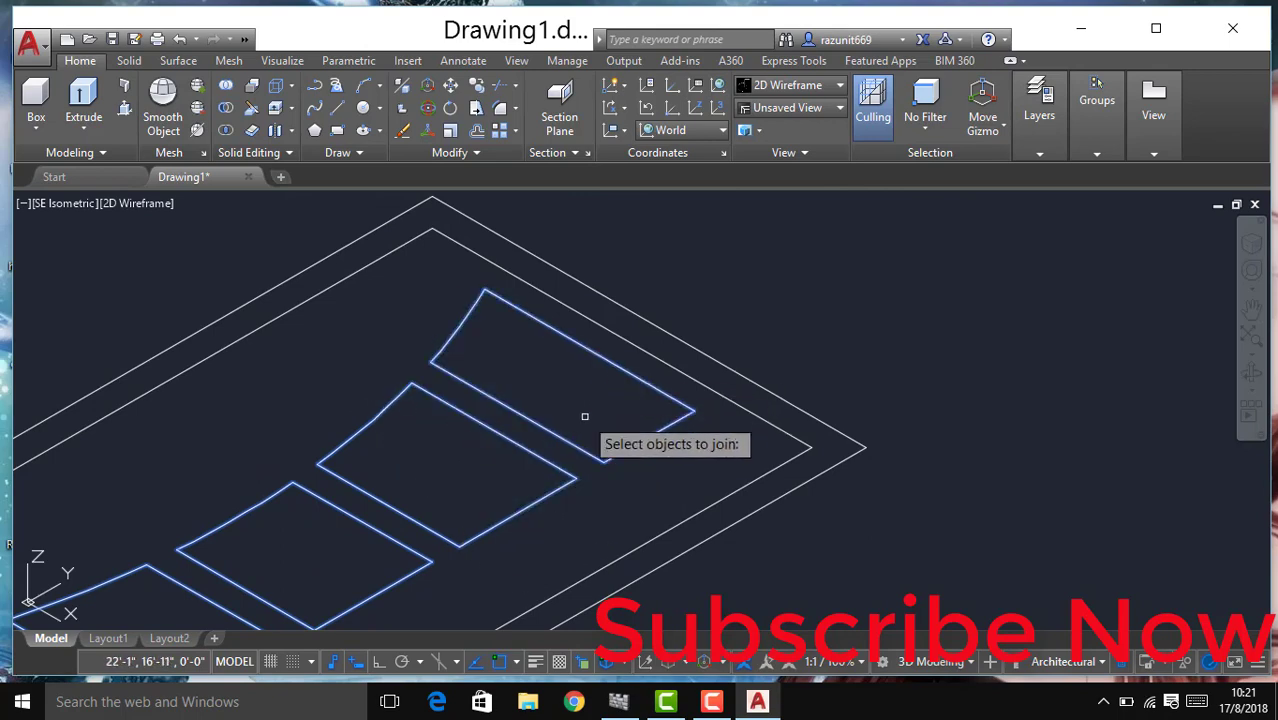
key(Return)
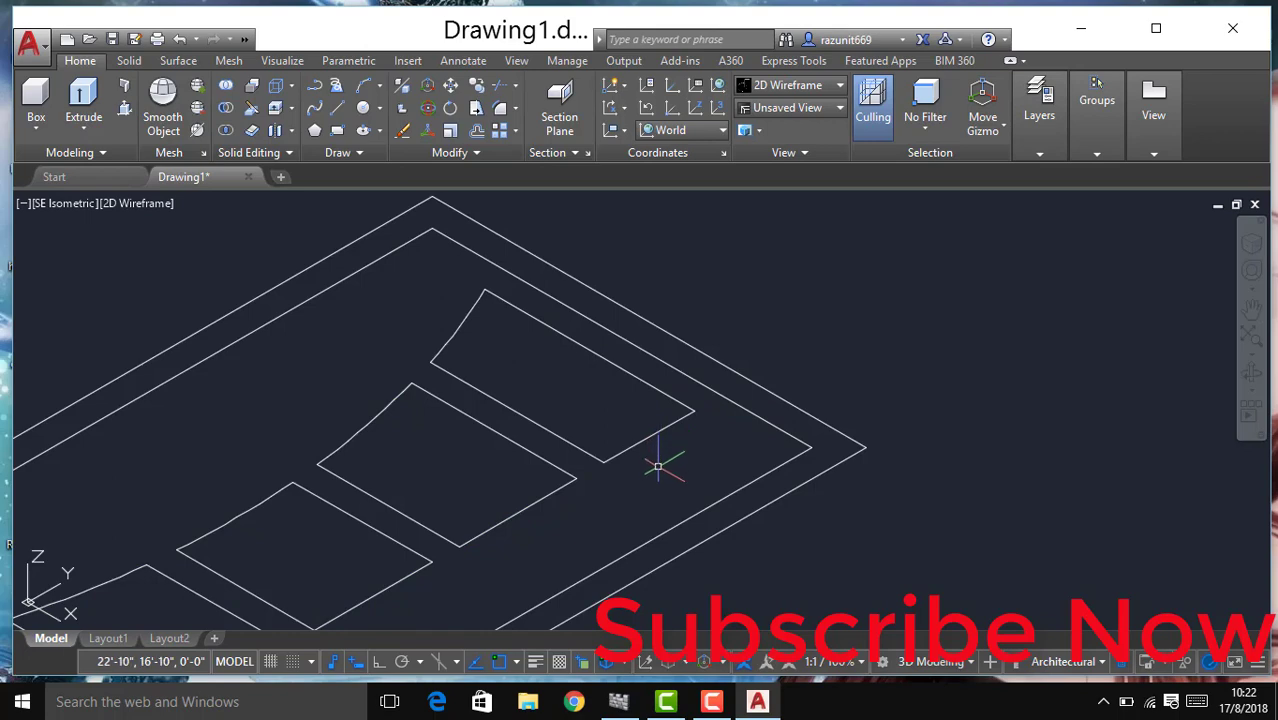
Step: Return the visual style to 2D Wireframe and launch Press/Pull from the Modeling panel
middle_drag(658, 466, 784, 334)
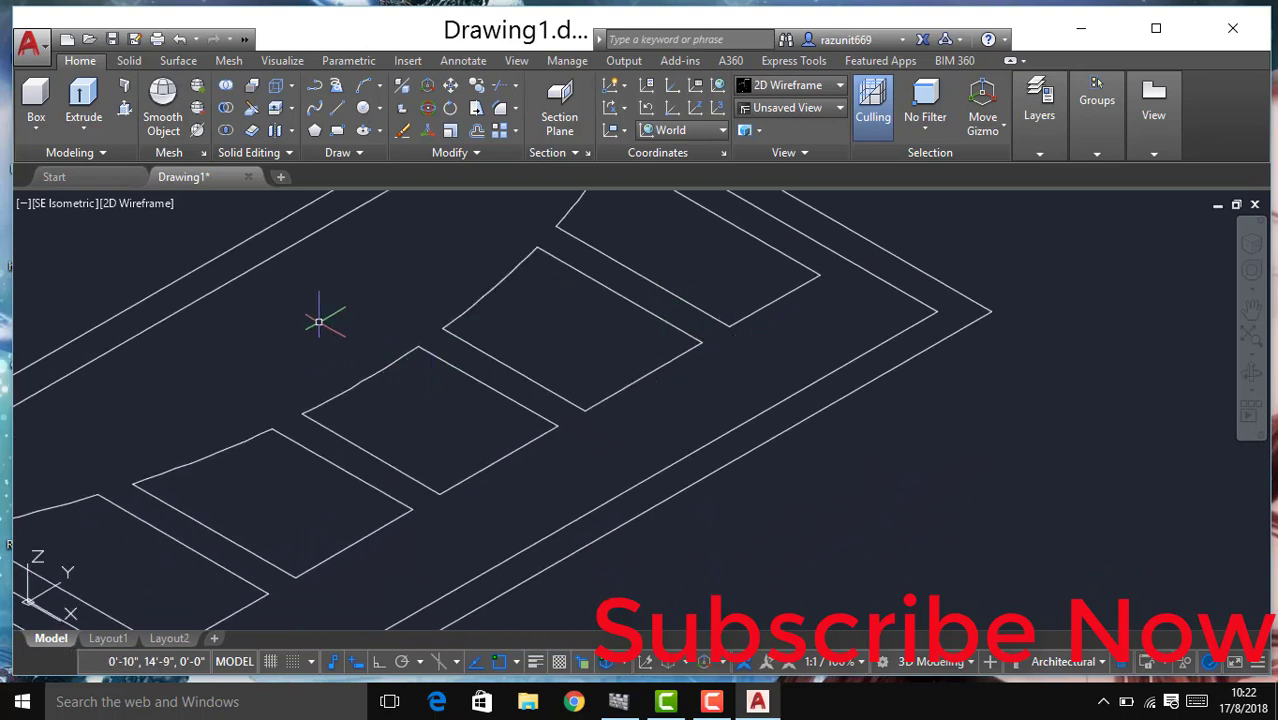
click(798, 92)
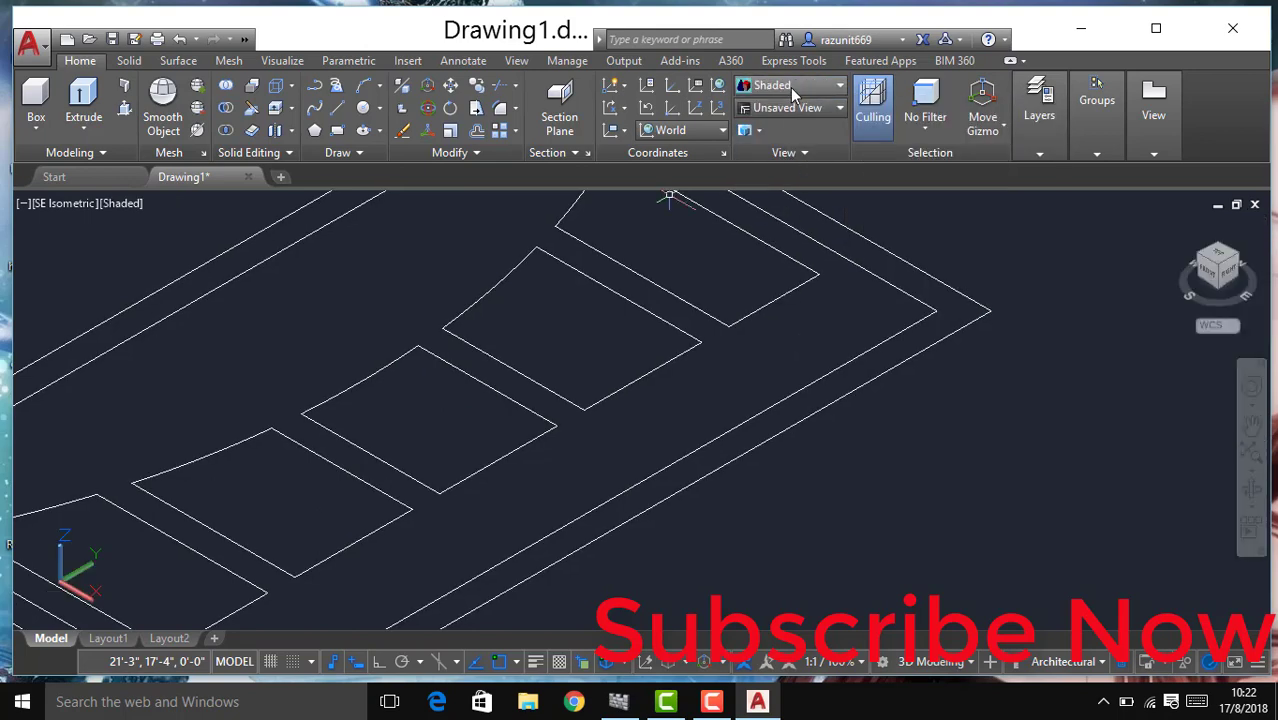
click(790, 89)
click(785, 126)
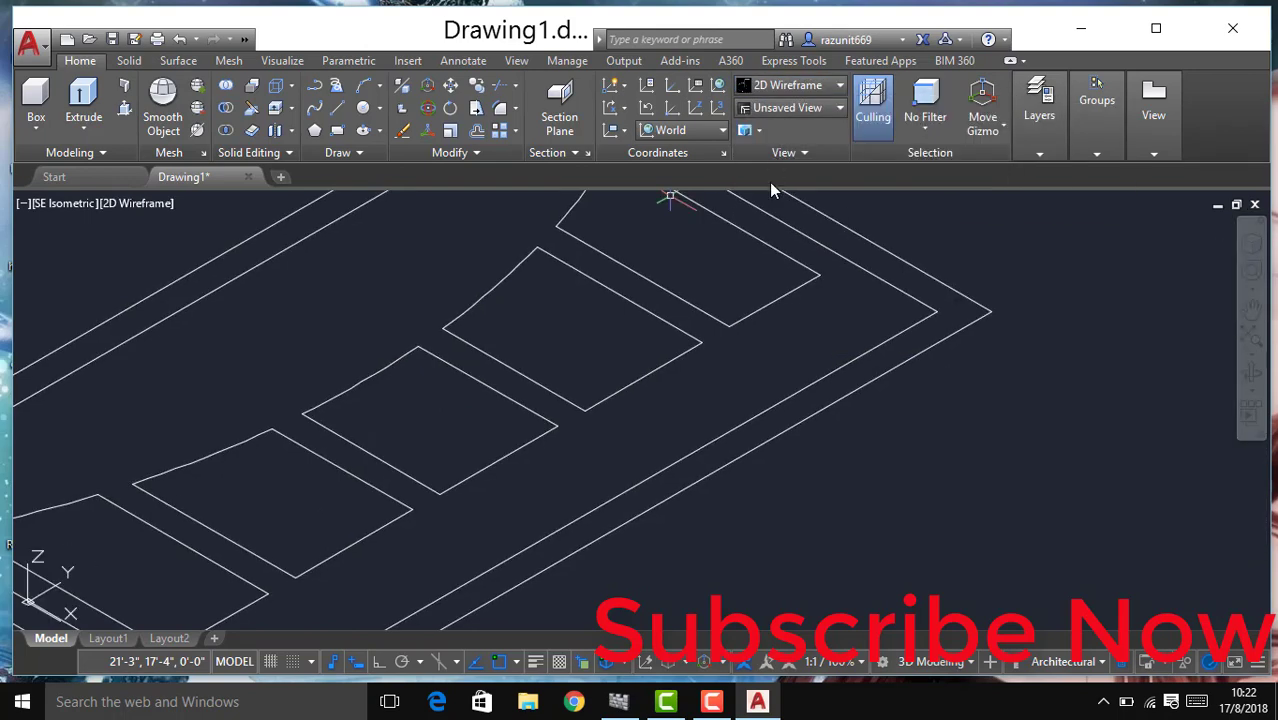
scroll(726, 331, down, 3)
scroll(720, 332, down, 2)
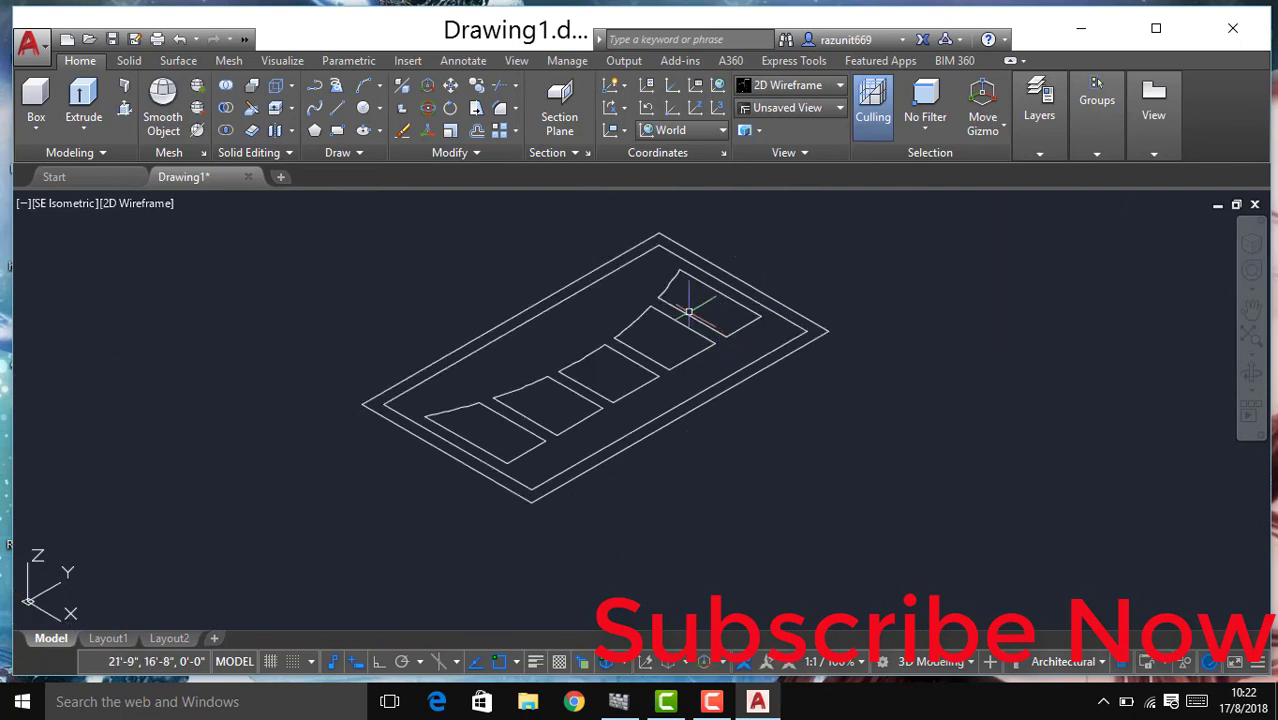
click(127, 107)
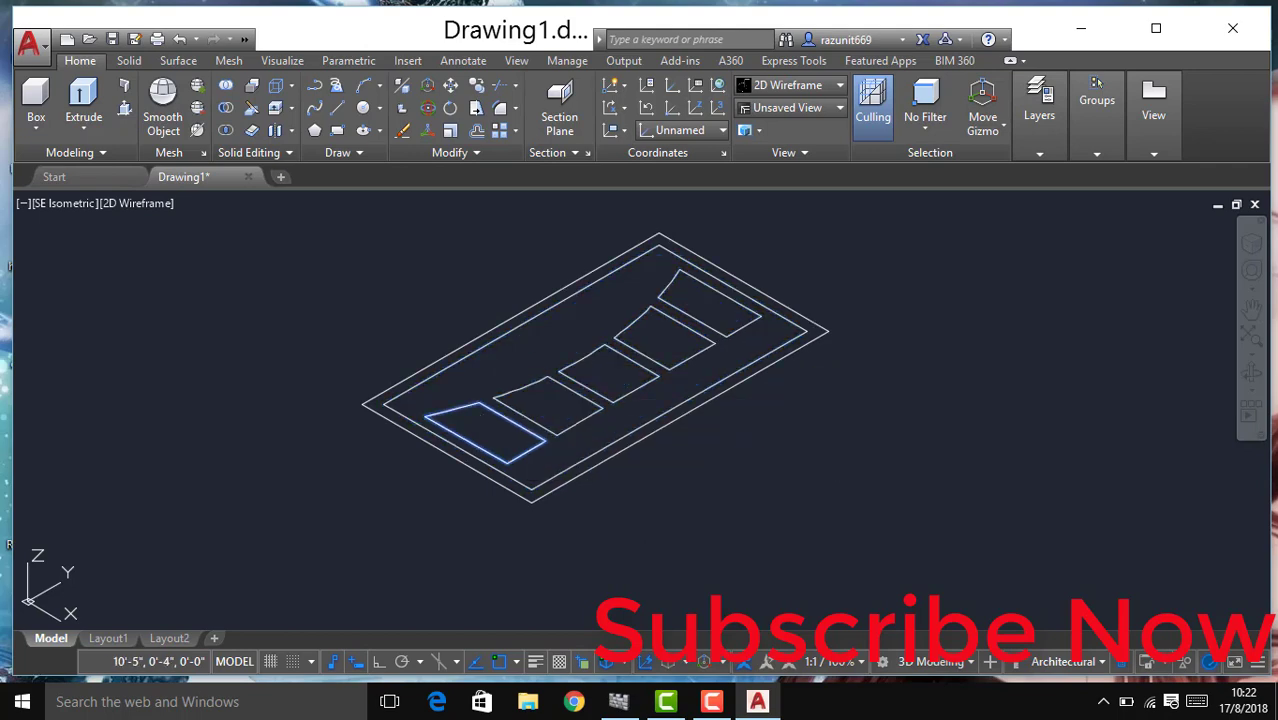
Step: Press/pull each of the five tapered panel areas 2 inches high
click(515, 436)
text(2)
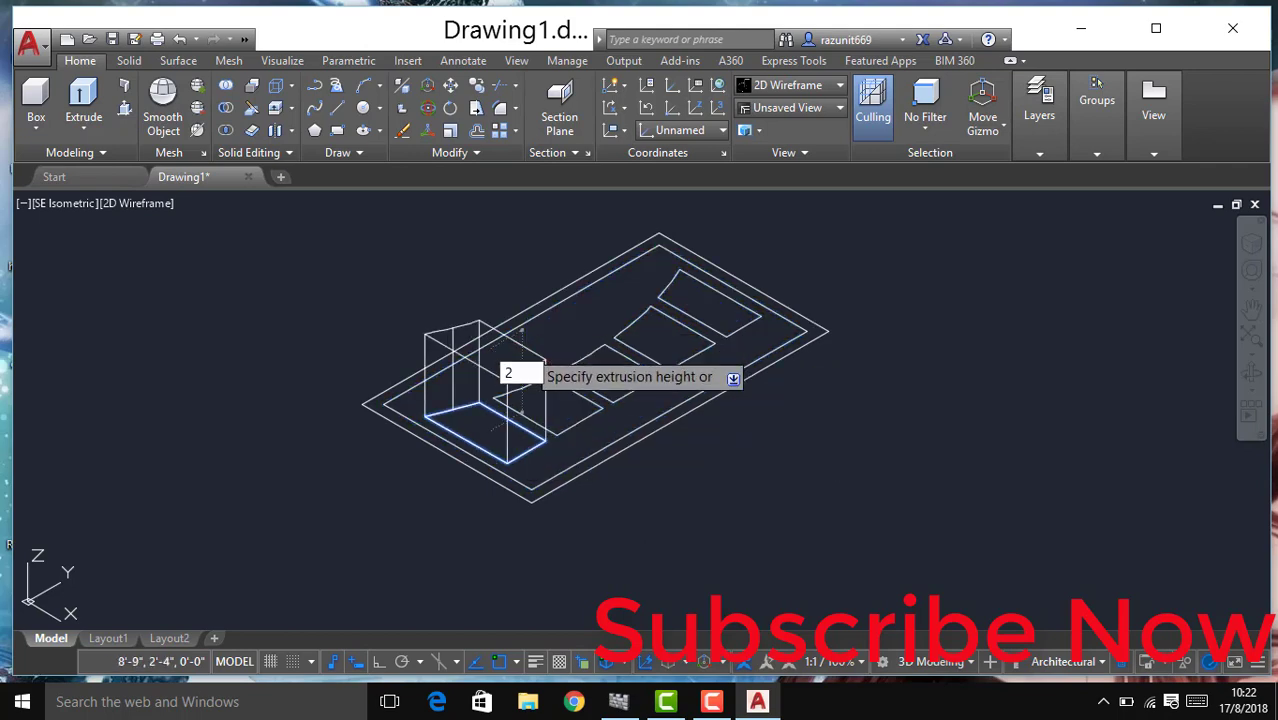
key(Return)
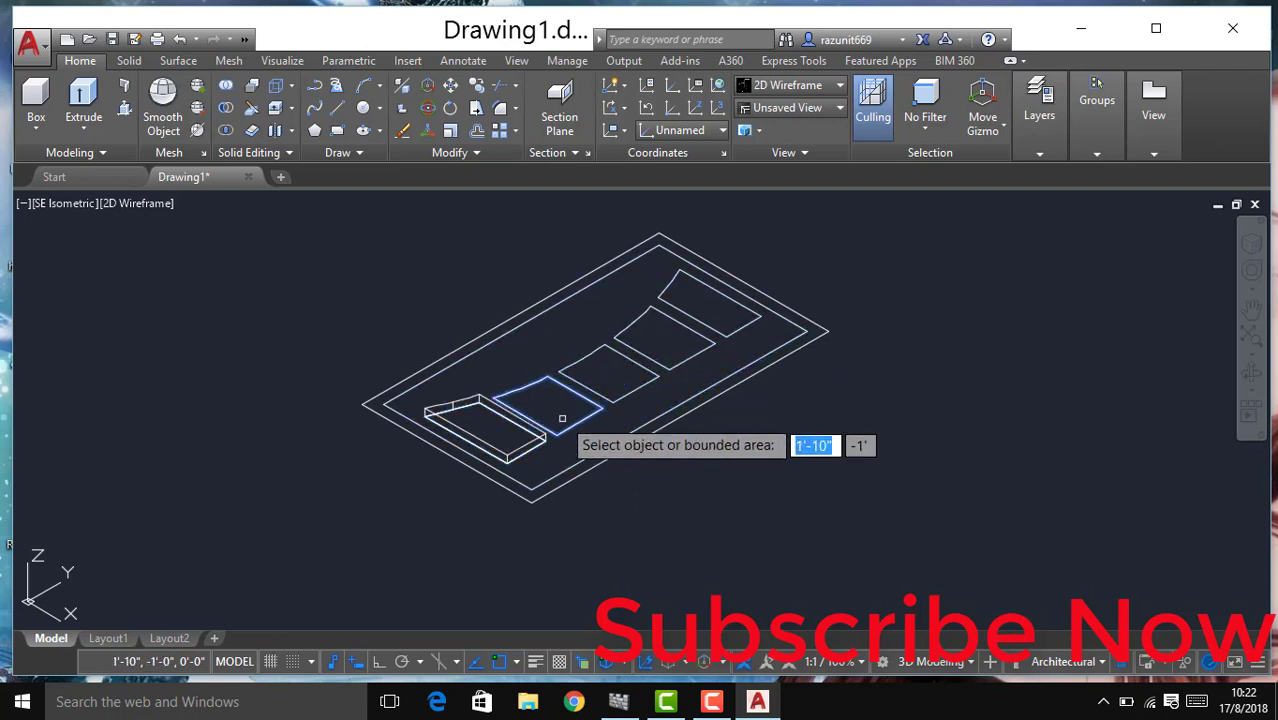
click(551, 402)
text(2')
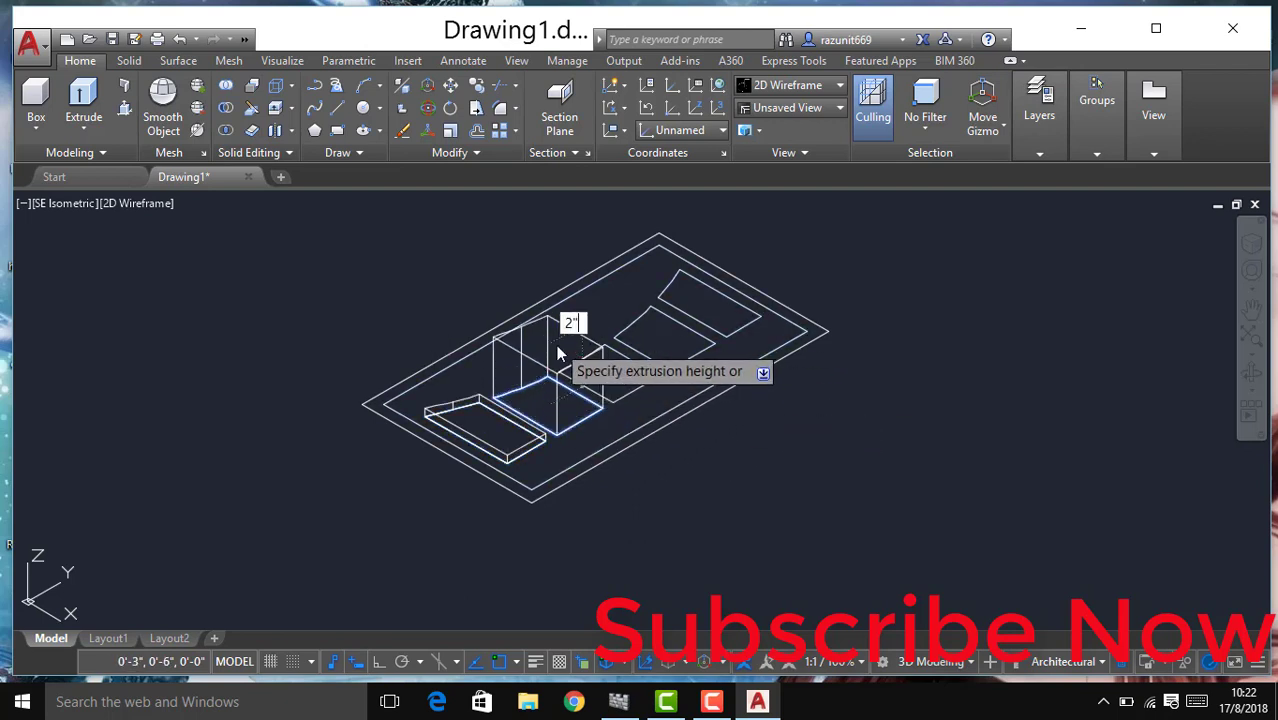
key(Return)
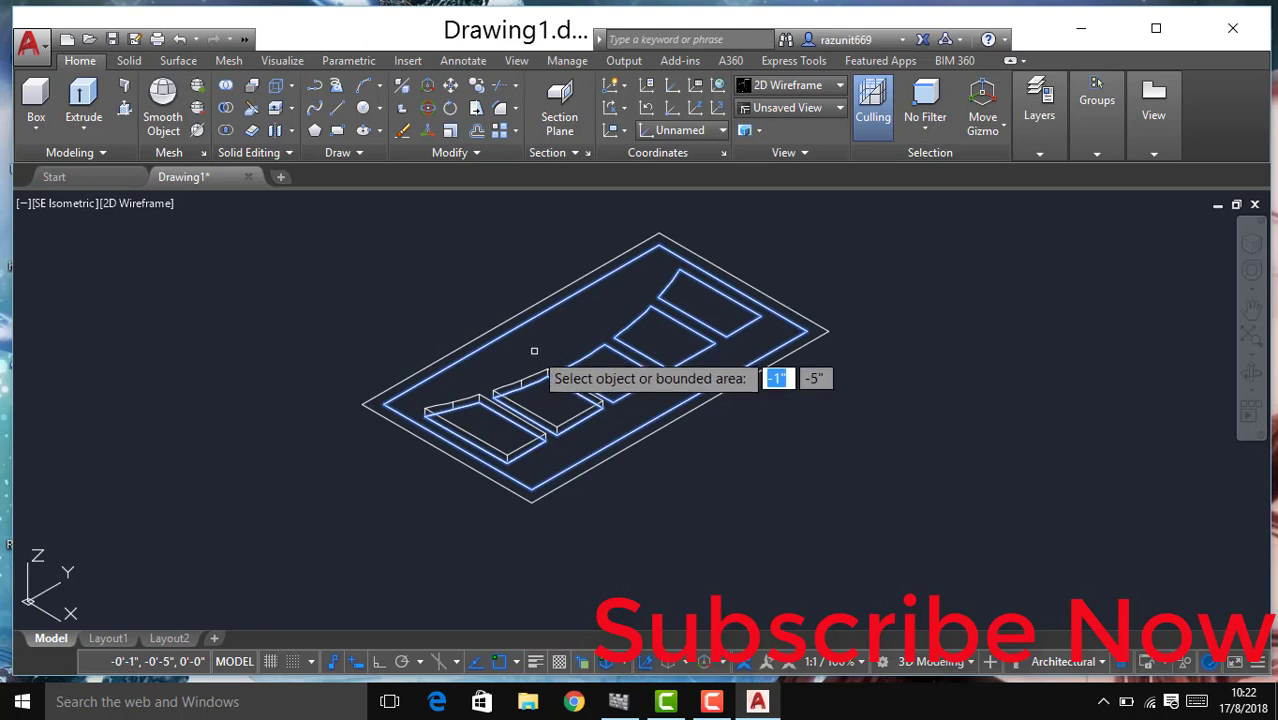
click(613, 370)
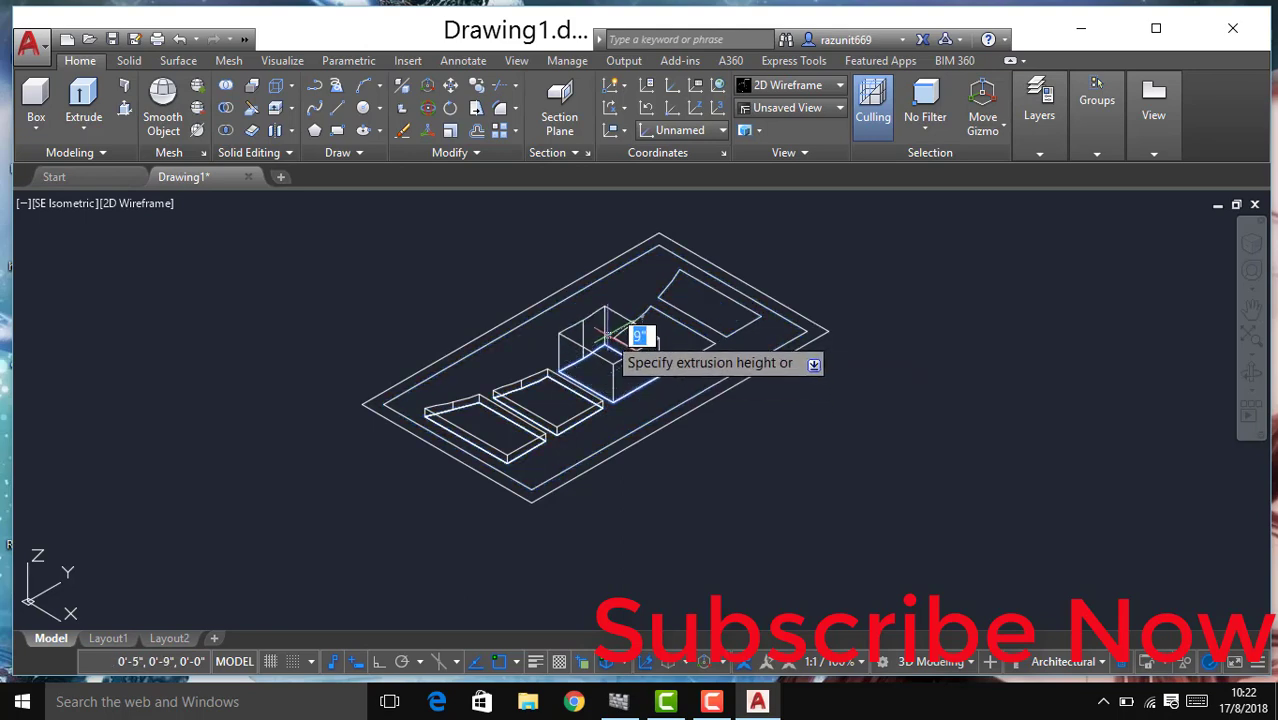
key(Return)
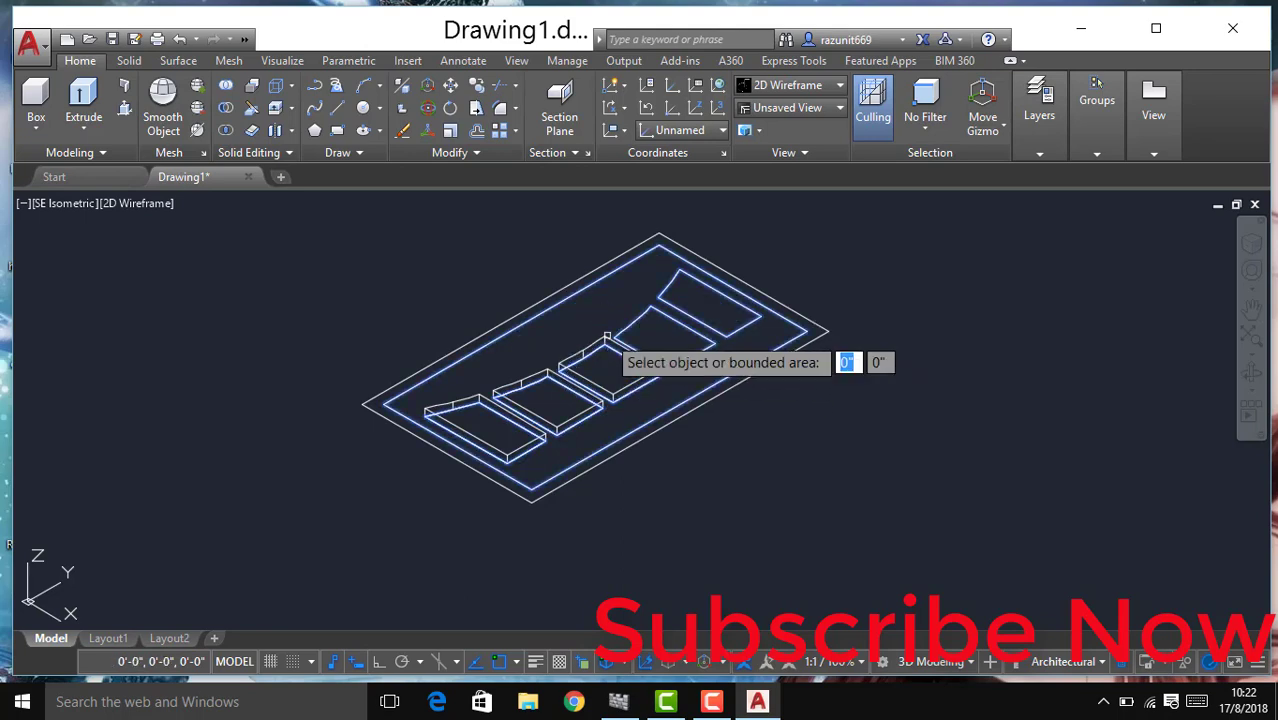
click(638, 336)
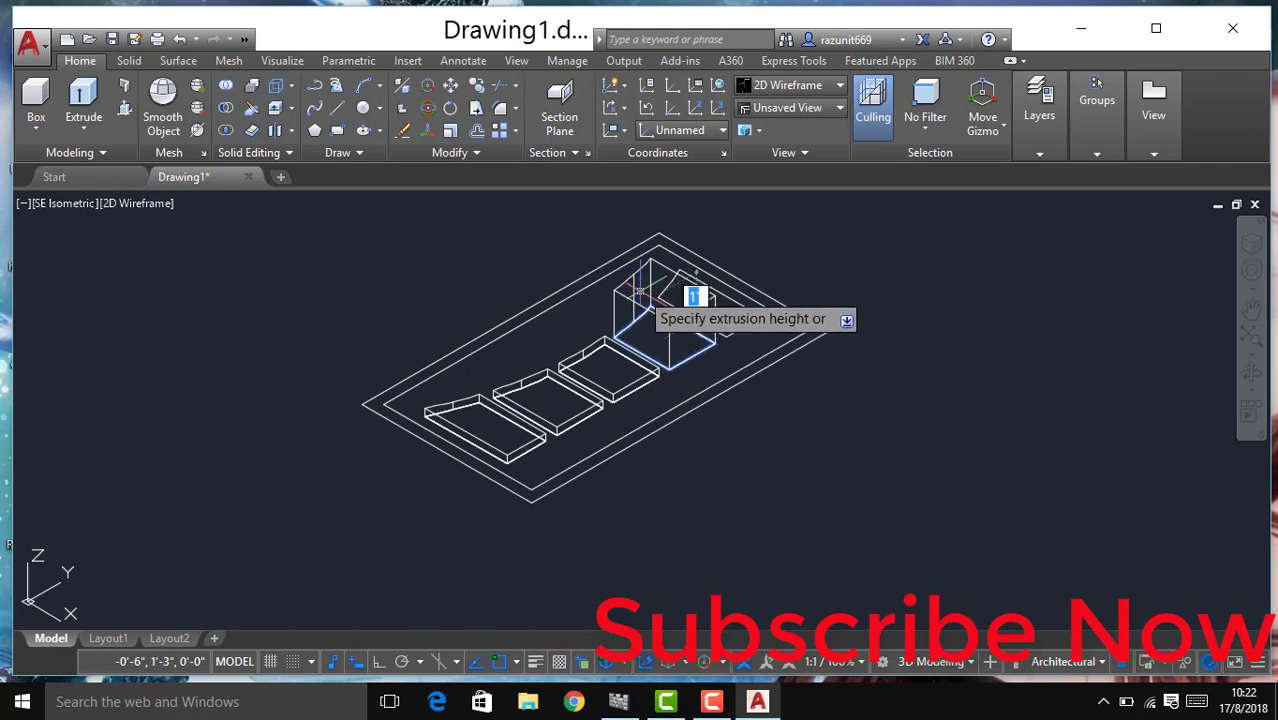
key(Return)
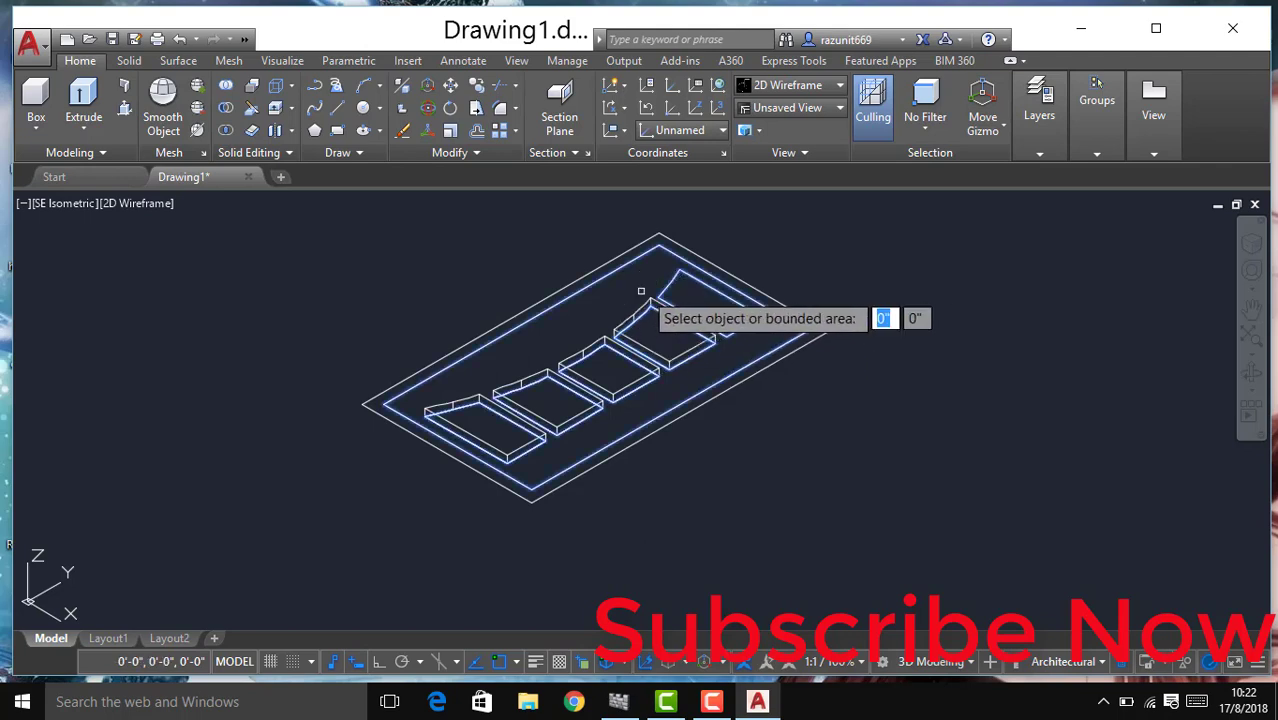
click(685, 285)
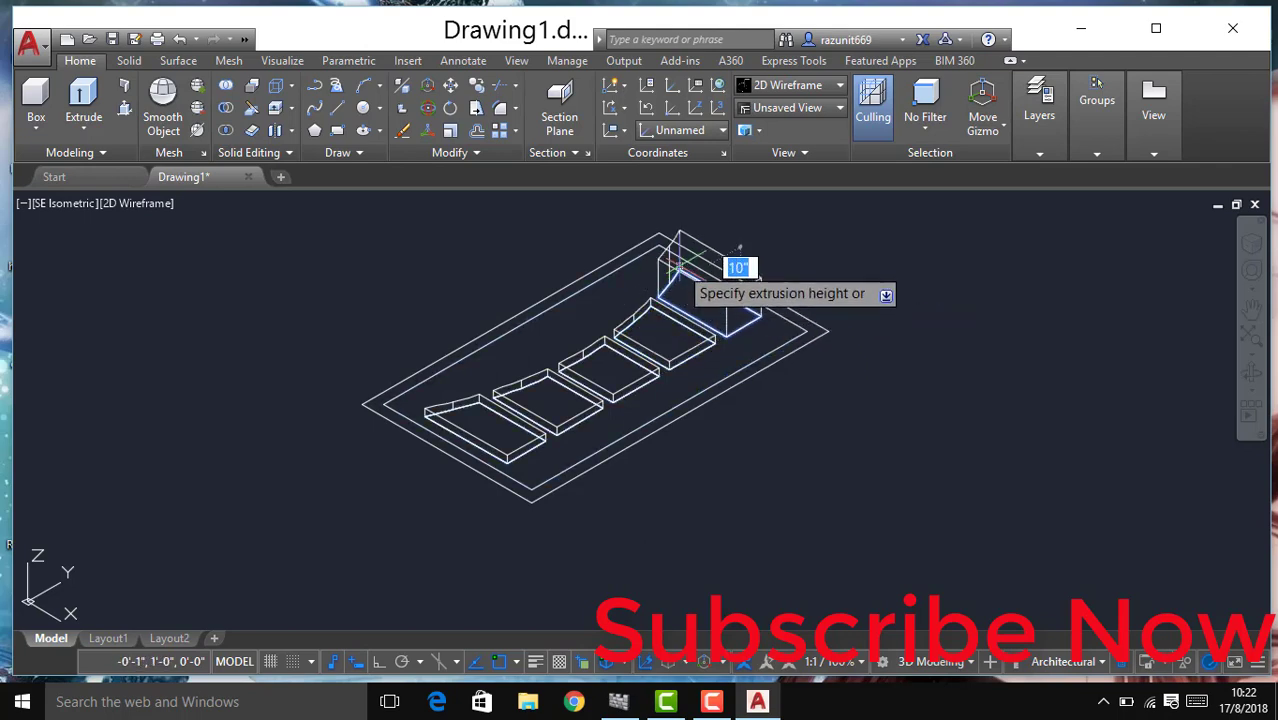
key(Return)
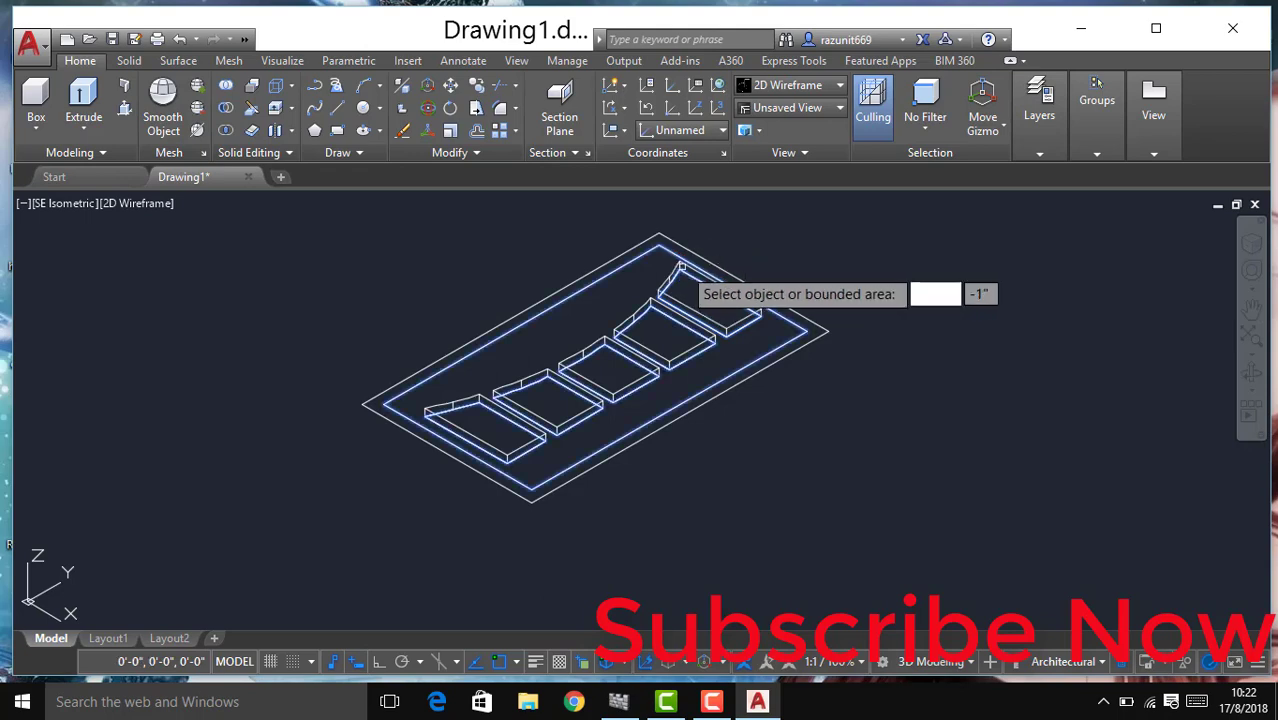
Step: Raise the outer door area 2 inches, preview it shaded, then return to 2D Wireframe
click(382, 385)
text(2)
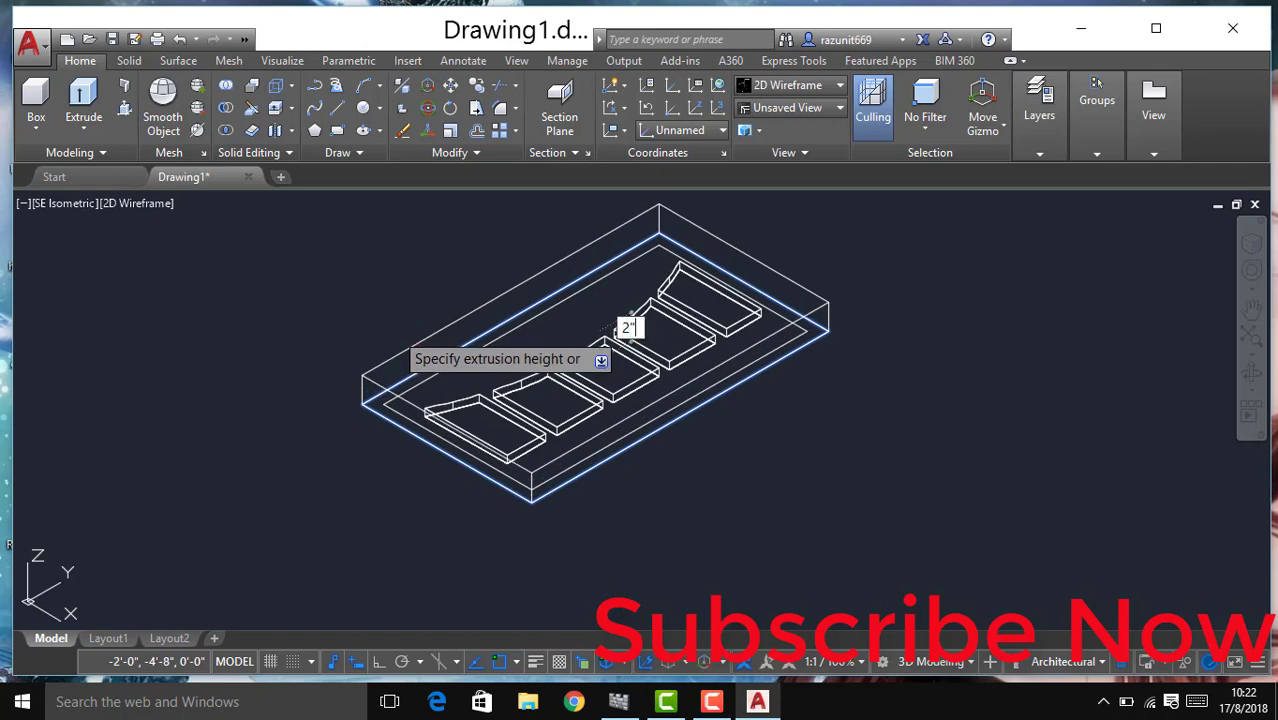
key(Return)
key(Escape)
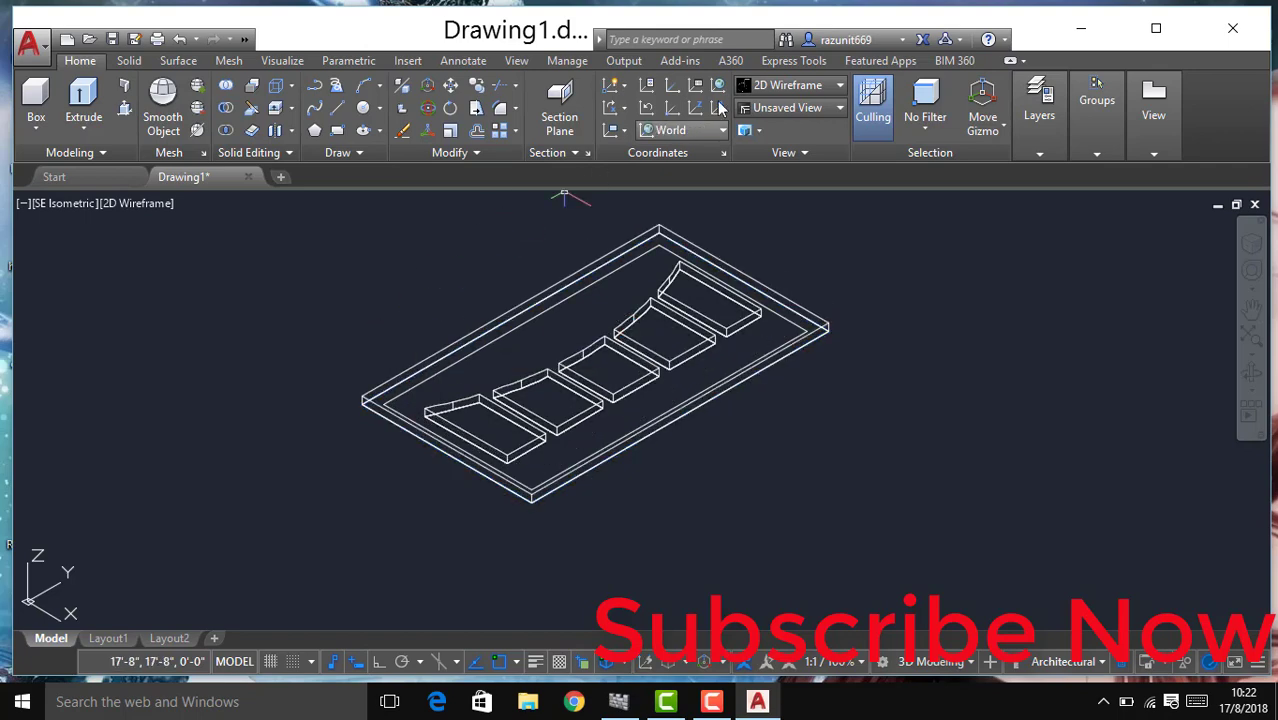
click(790, 85)
click(773, 192)
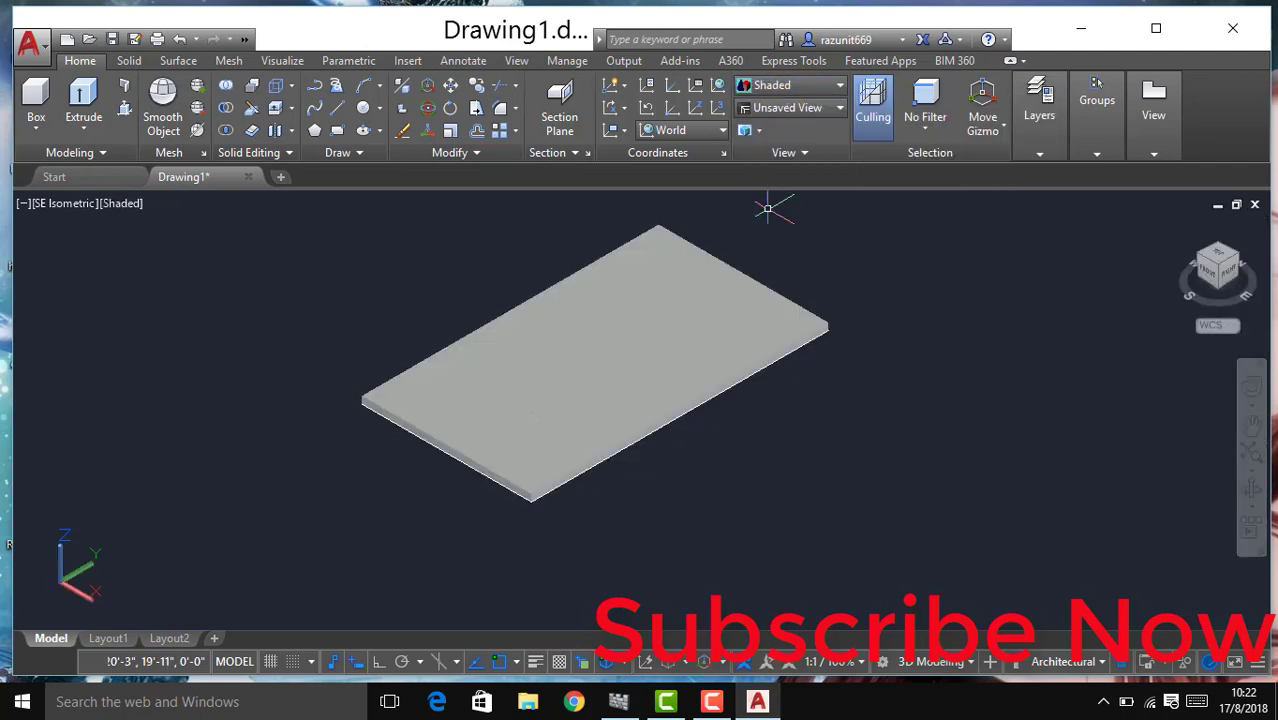
click(790, 85)
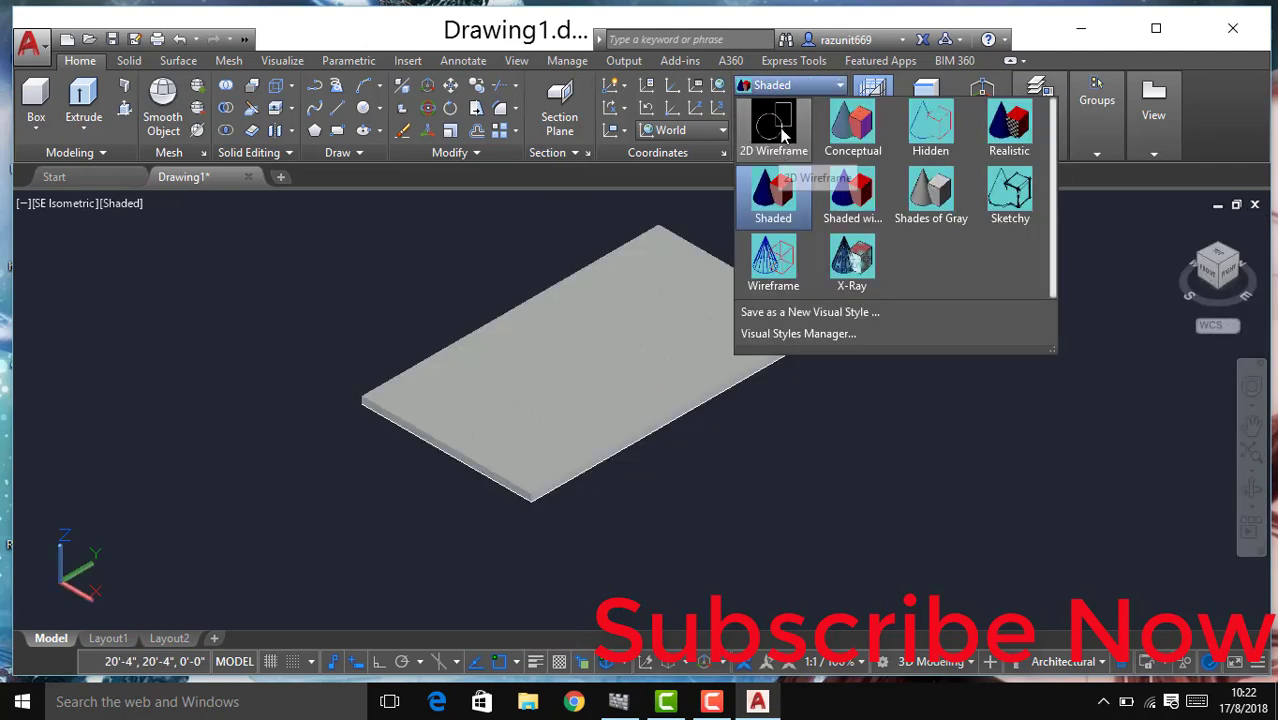
click(785, 135)
Step: Start SUBTRACT and select the door slab as the solid to keep
scroll(378, 418, up, 3)
text(S)
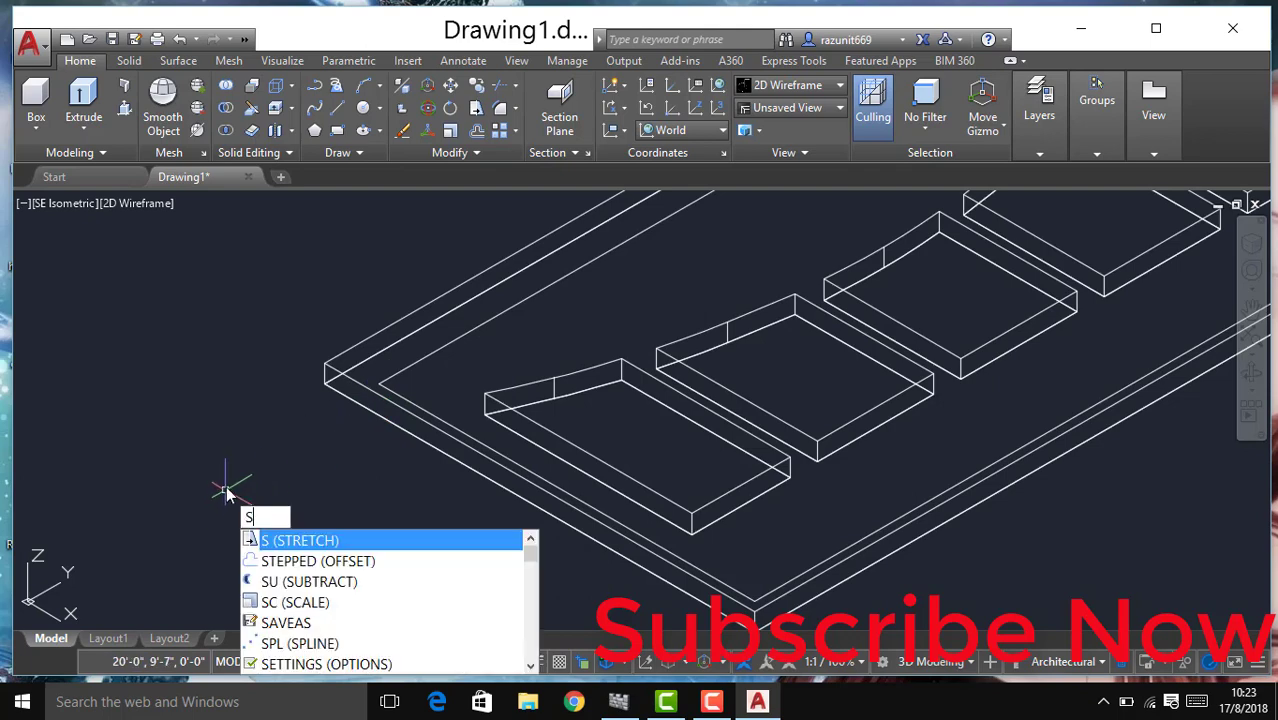
text(u)
key(Return)
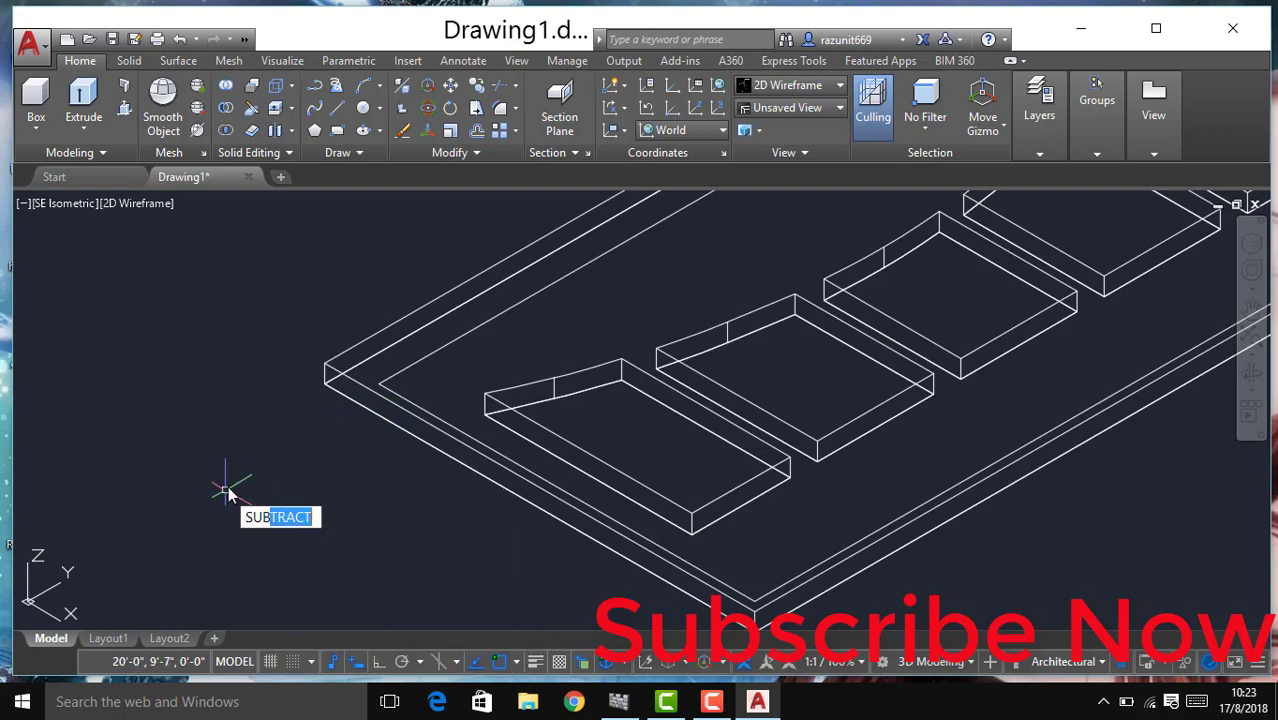
click(328, 367)
click(328, 368)
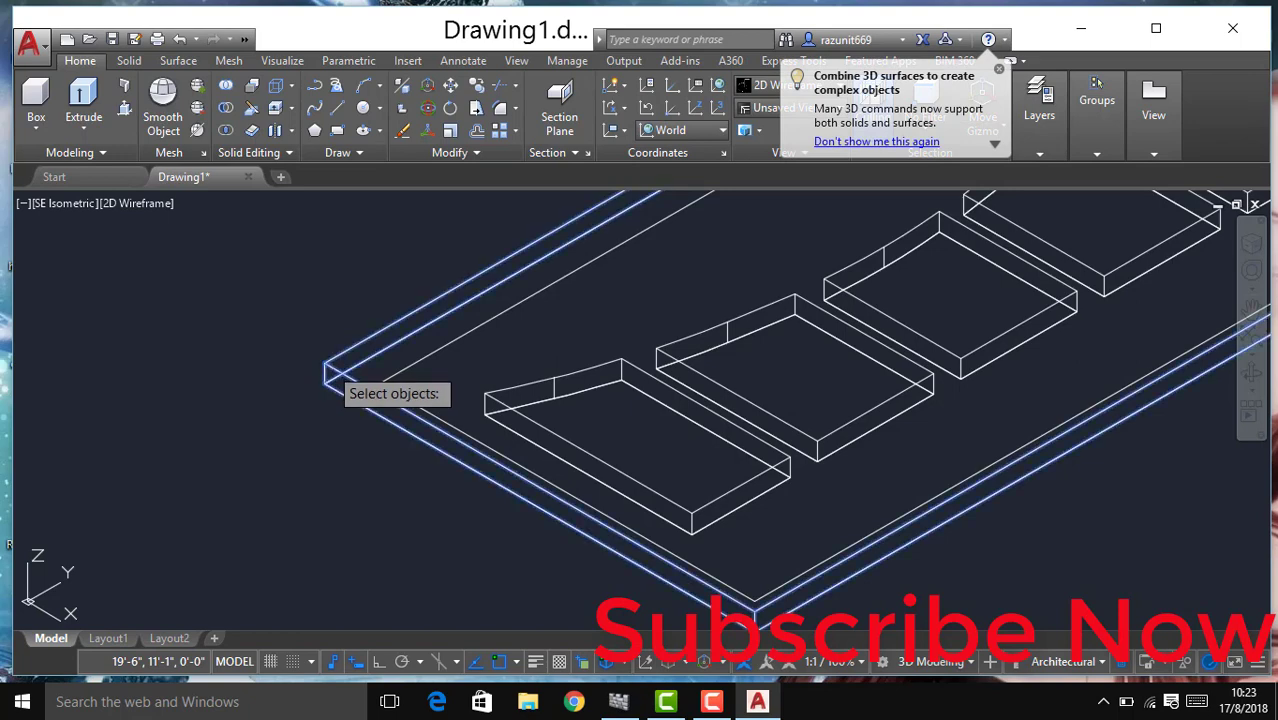
key(Return)
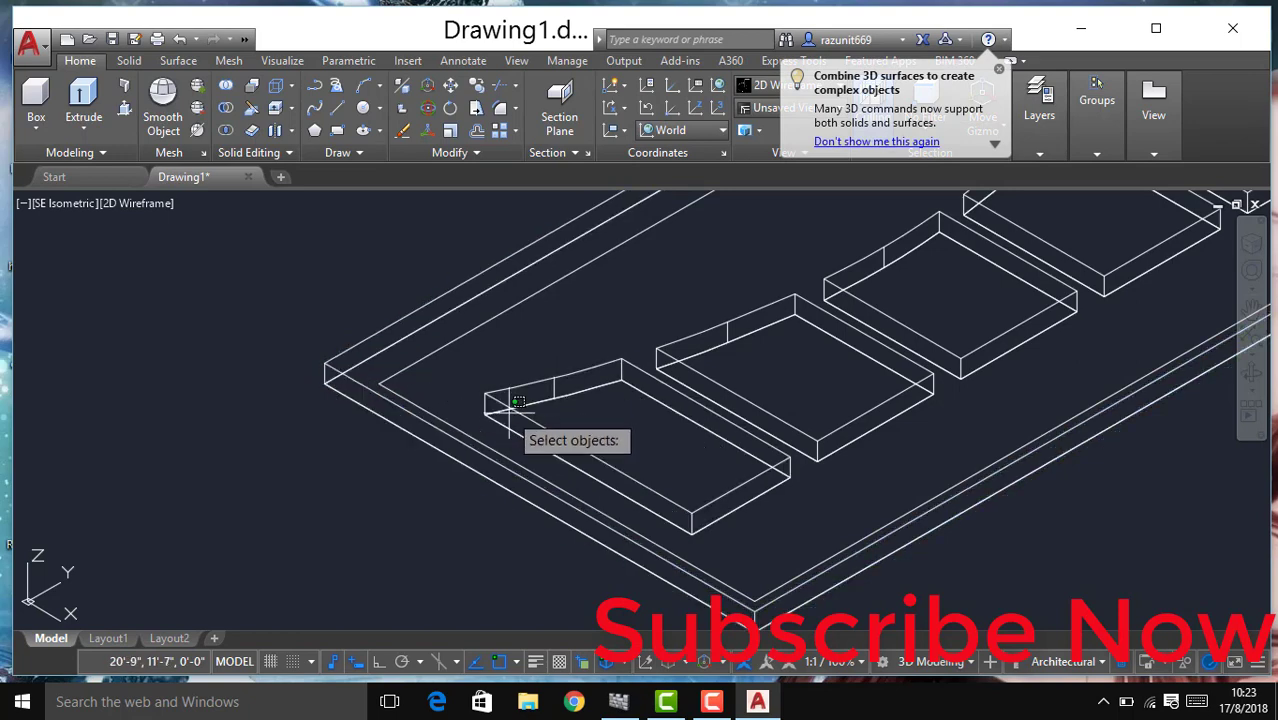
Step: Select the five tapered panel boxes to remove from the slab
click(510, 405)
click(720, 358)
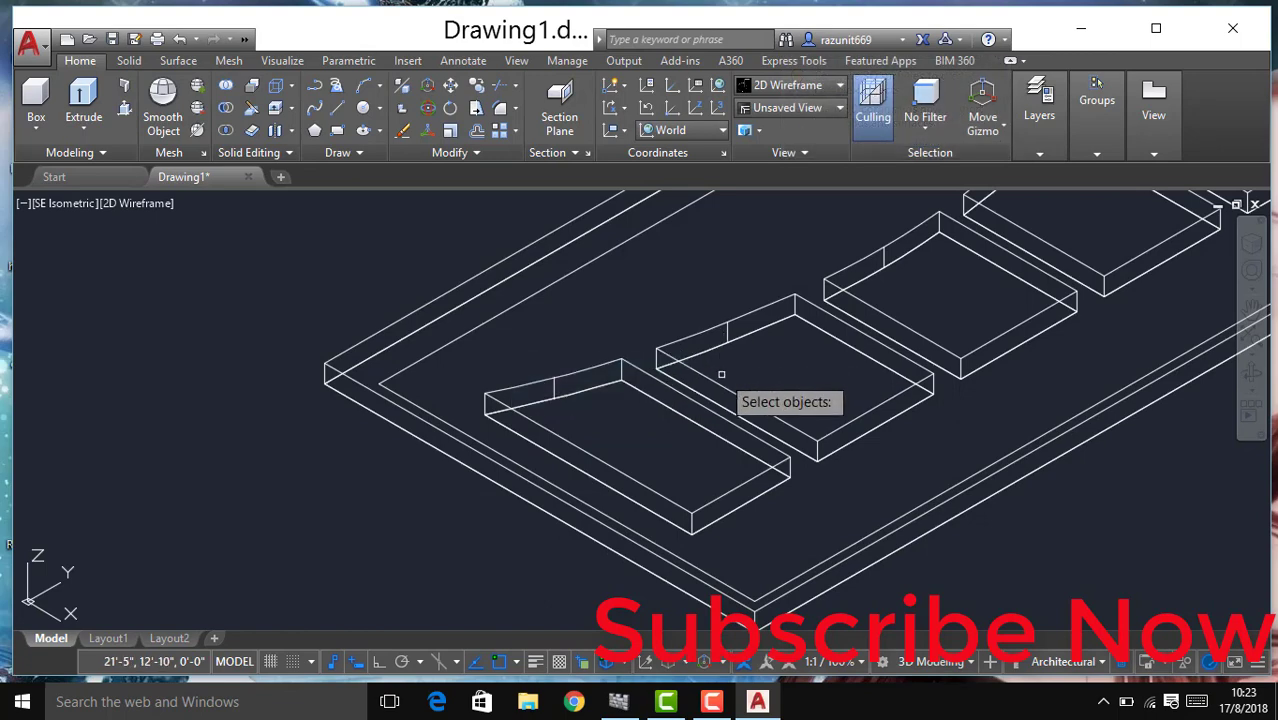
click(719, 385)
click(665, 471)
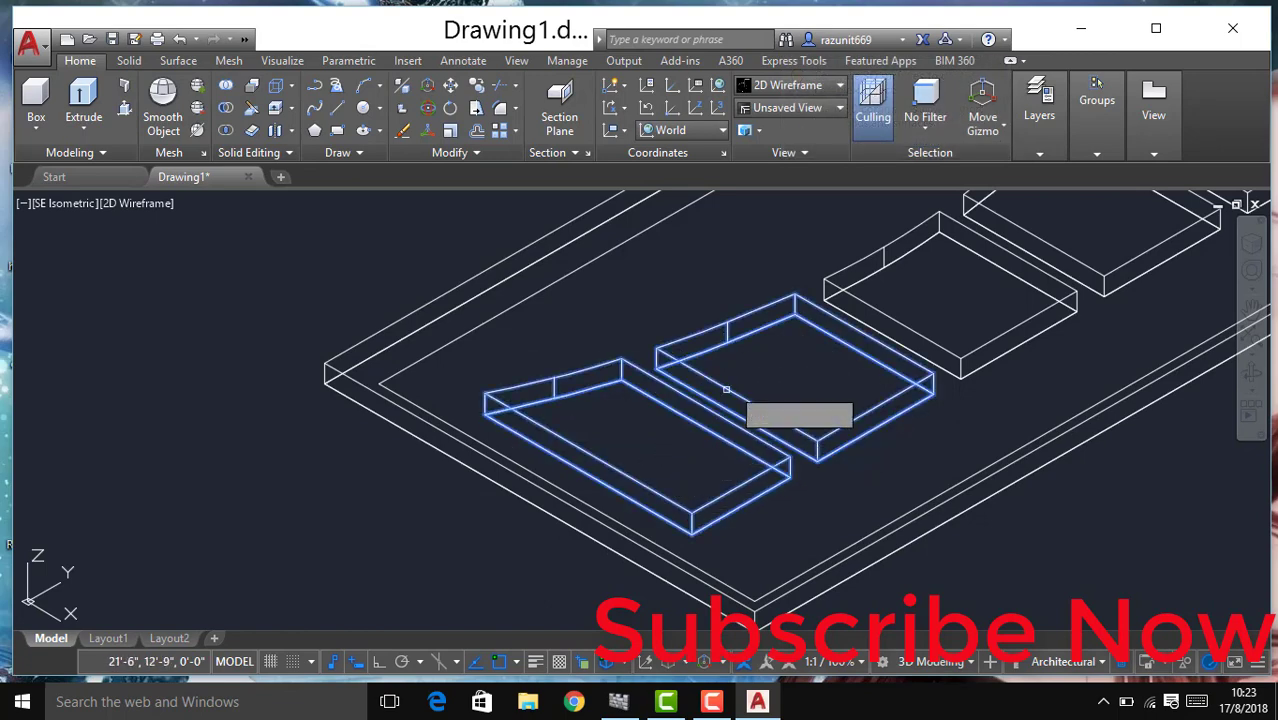
drag(913, 271, 885, 326)
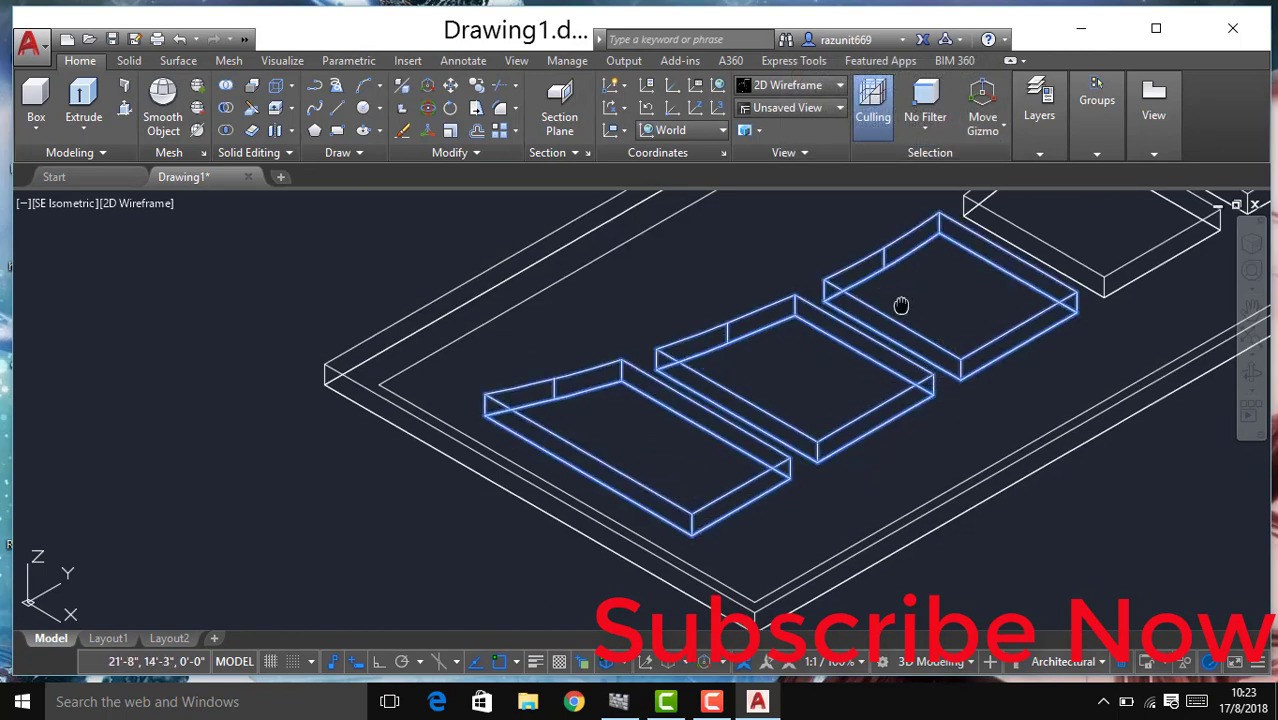
middle_drag(901, 305, 665, 503)
drag(924, 310, 858, 428)
key(Escape)
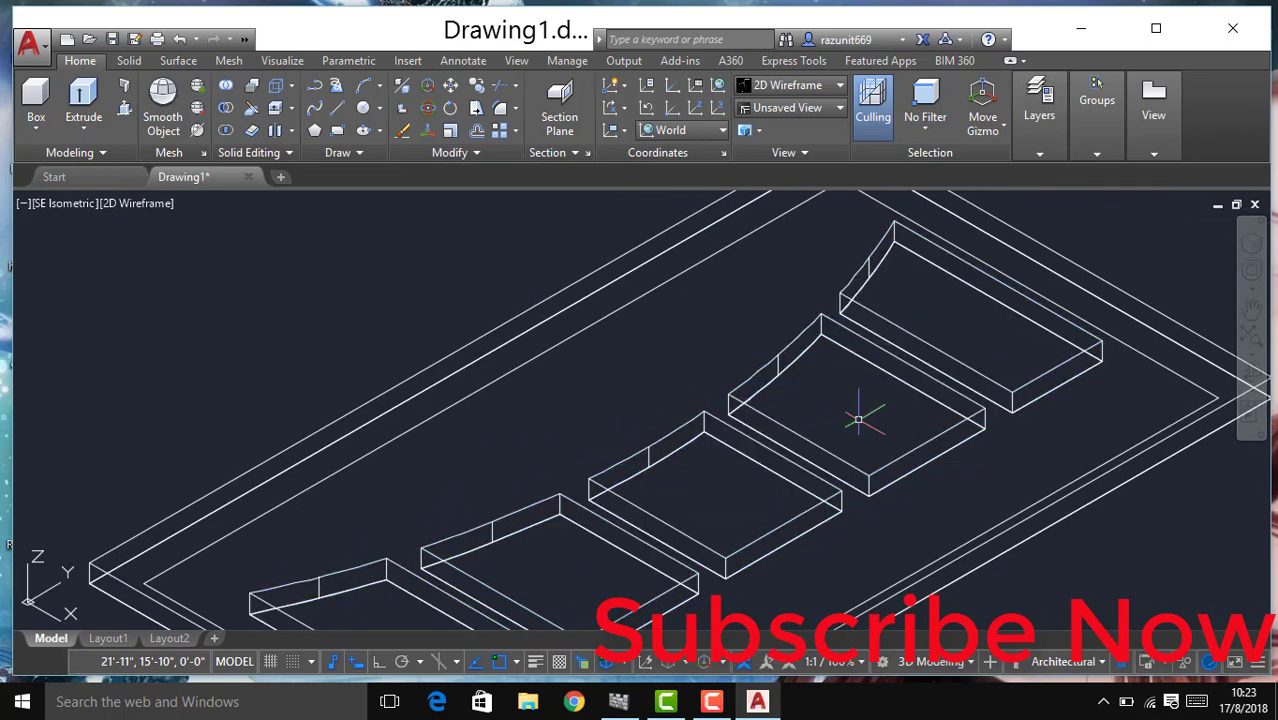
Step: View the door in Shaded style, select it, then return to 2D Wireframe
click(790, 85)
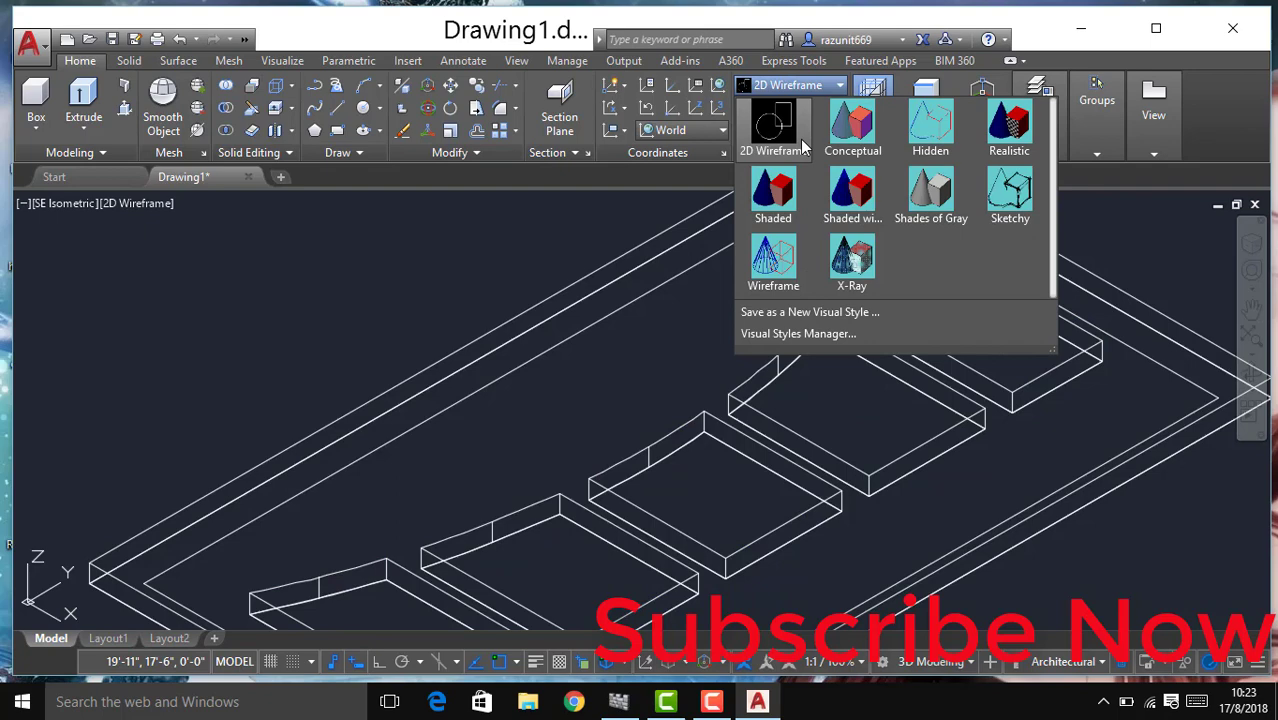
click(770, 205)
click(548, 447)
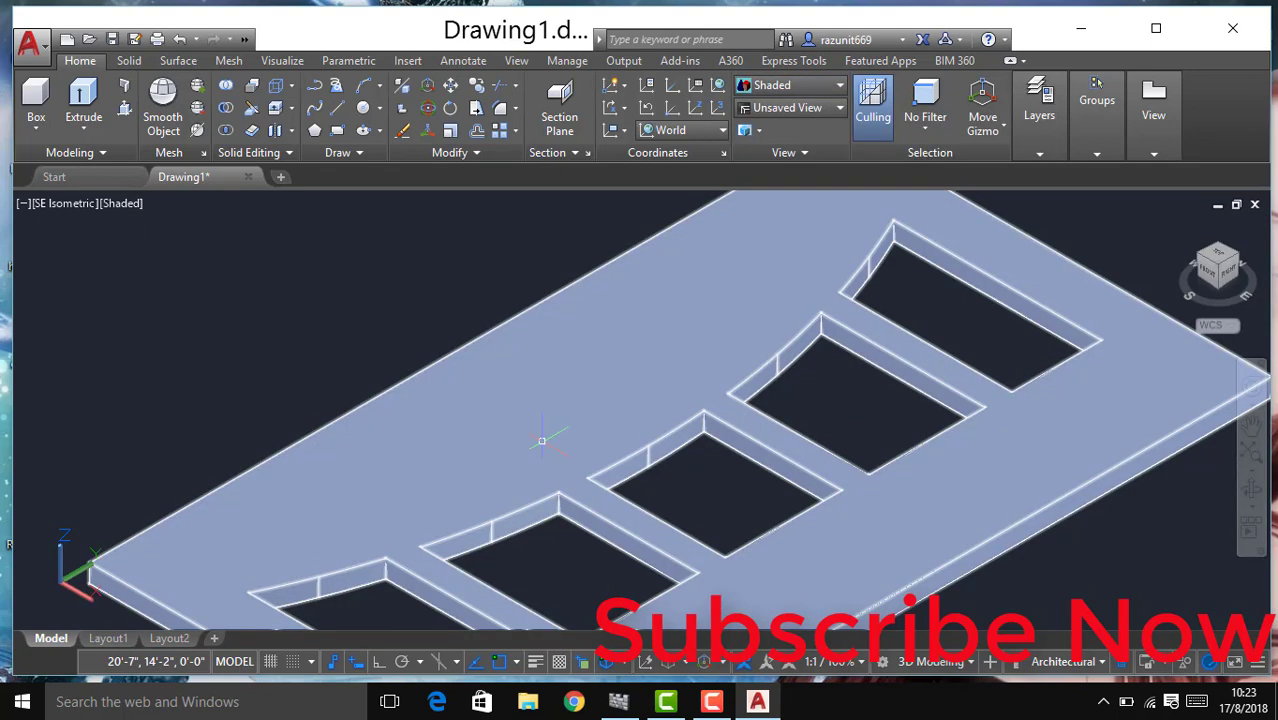
click(790, 85)
click(773, 120)
Step: Switch back to Shaded and zoom out to inspect the door solid's openings
click(790, 85)
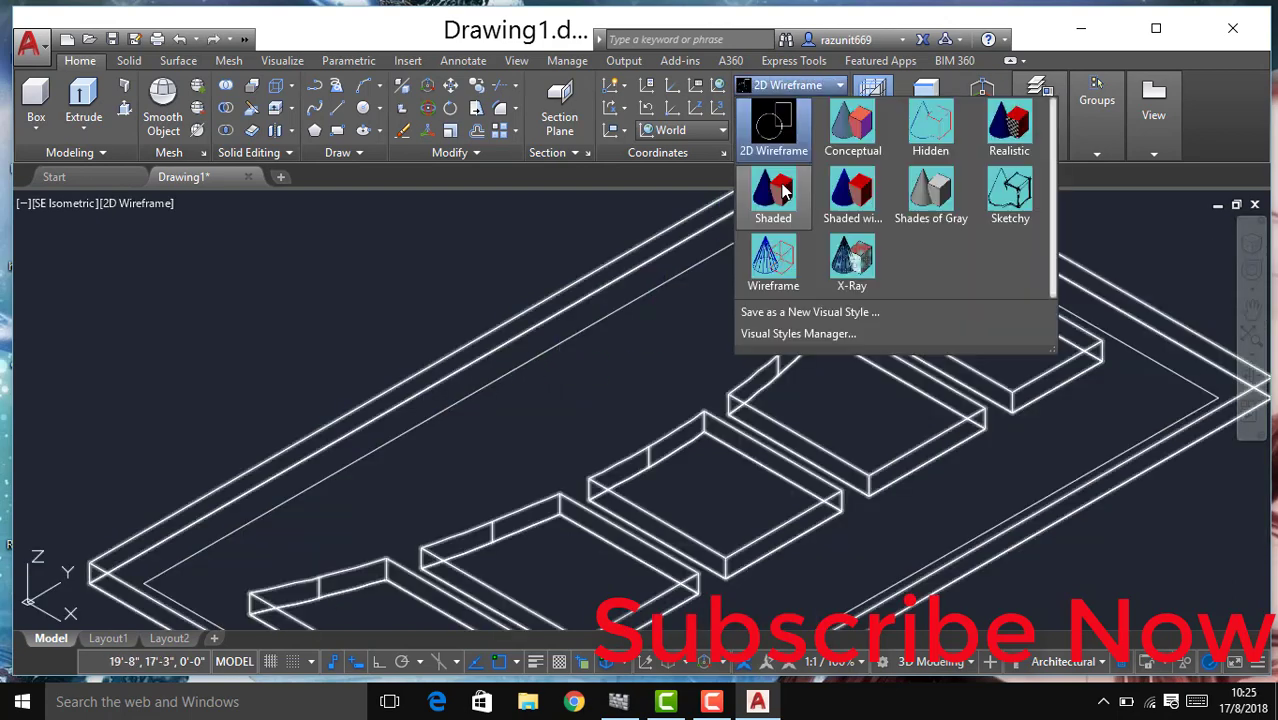
click(773, 205)
click(672, 368)
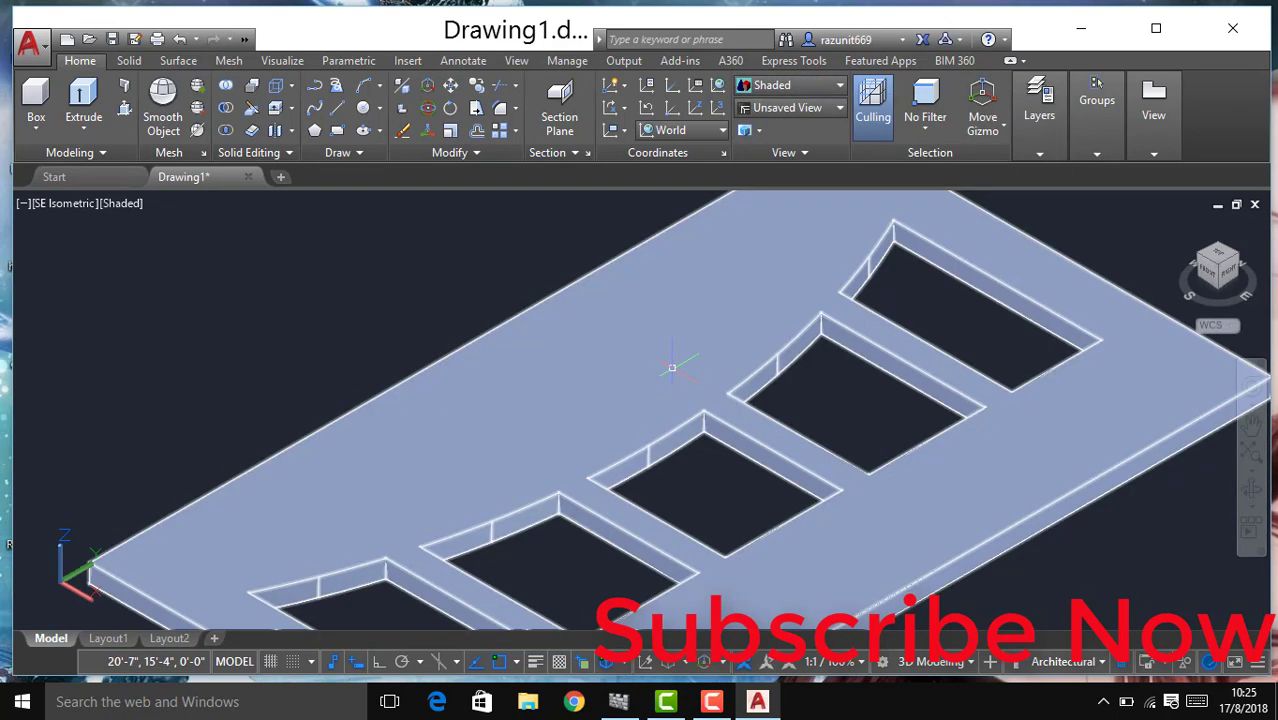
scroll(462, 450, down, 3)
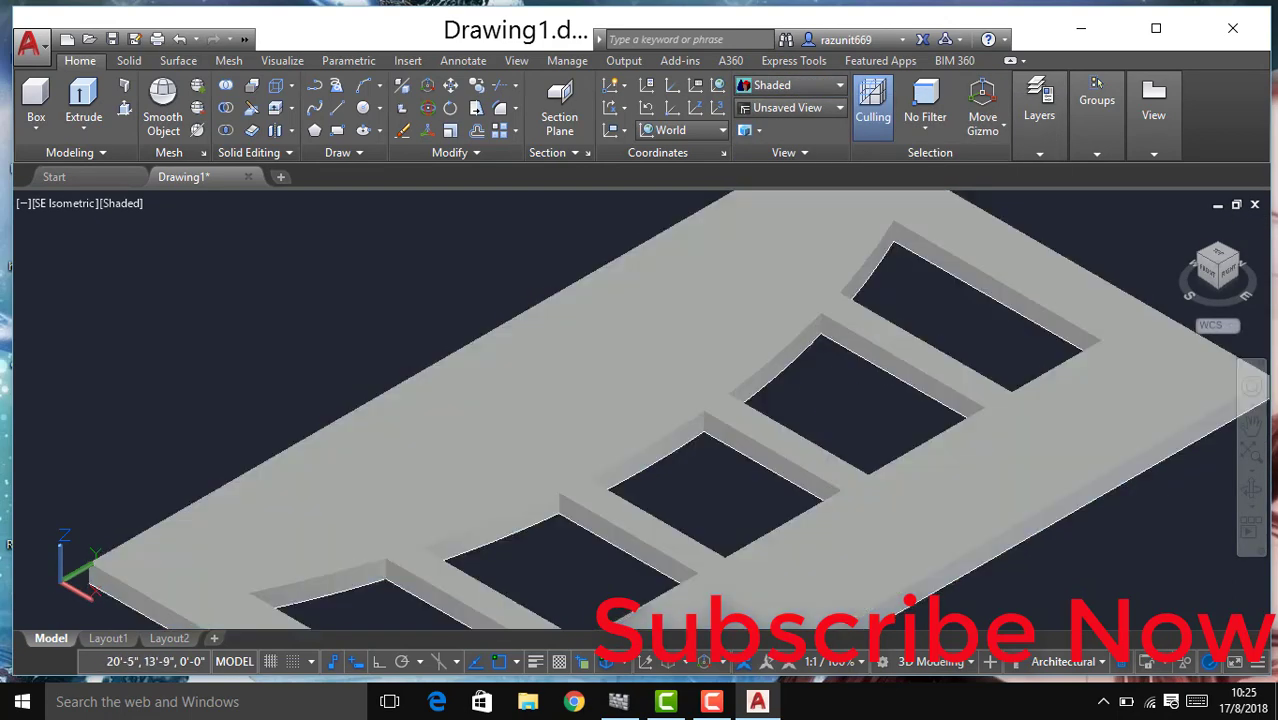
scroll(470, 440, down, 2)
scroll(475, 410, down, 3)
key(Escape)
scroll(609, 463, up, 2)
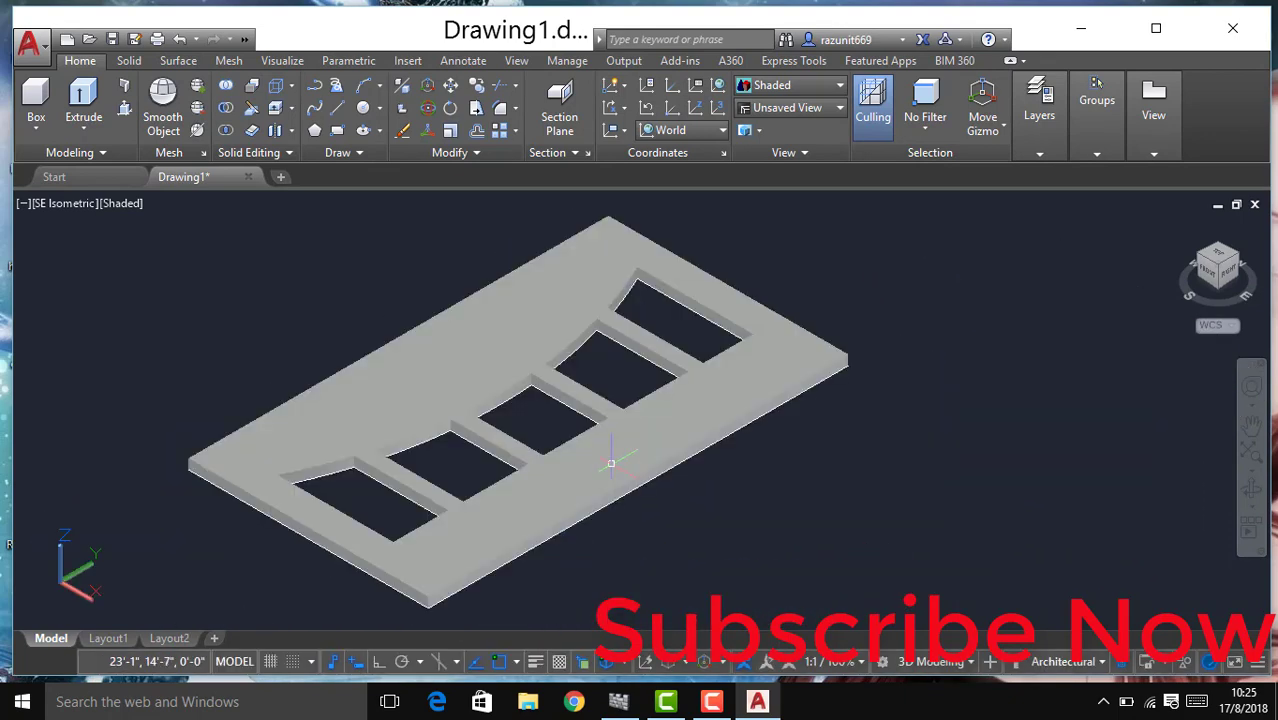
click(694, 437)
Step: Trace a rectangle over the door slab from one corner to the opposite corner
click(340, 136)
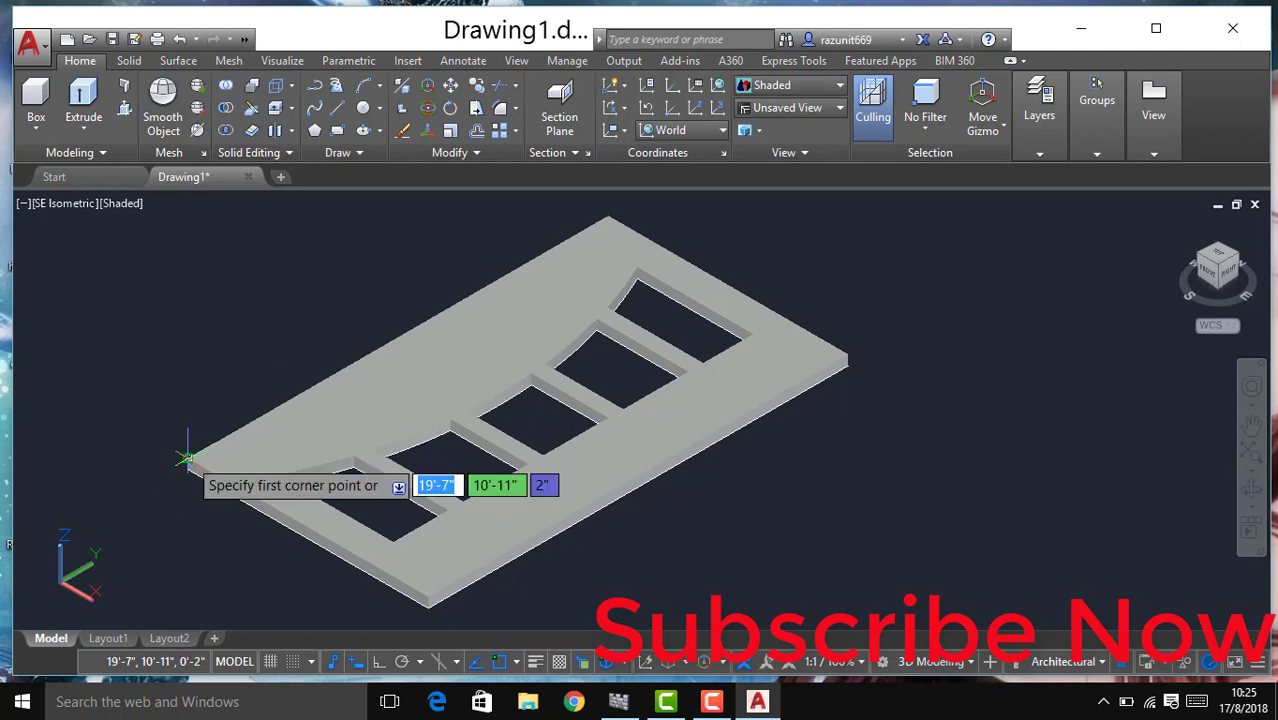
click(187, 458)
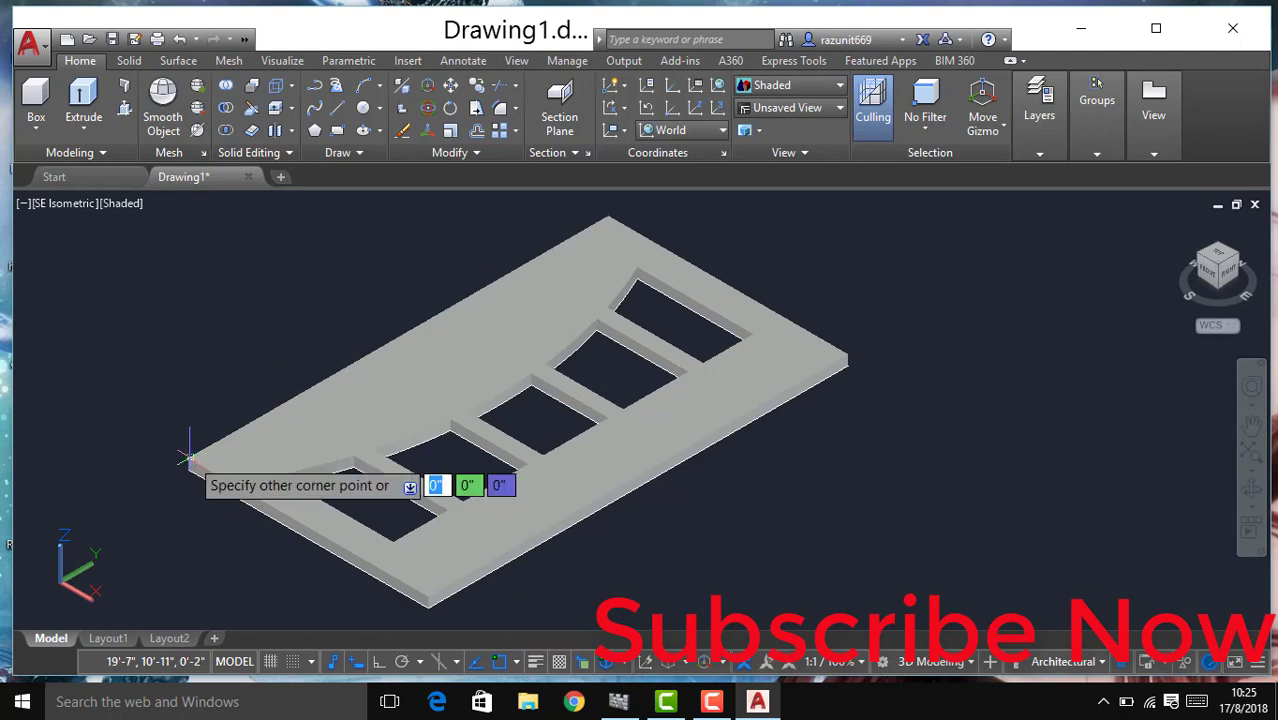
click(850, 357)
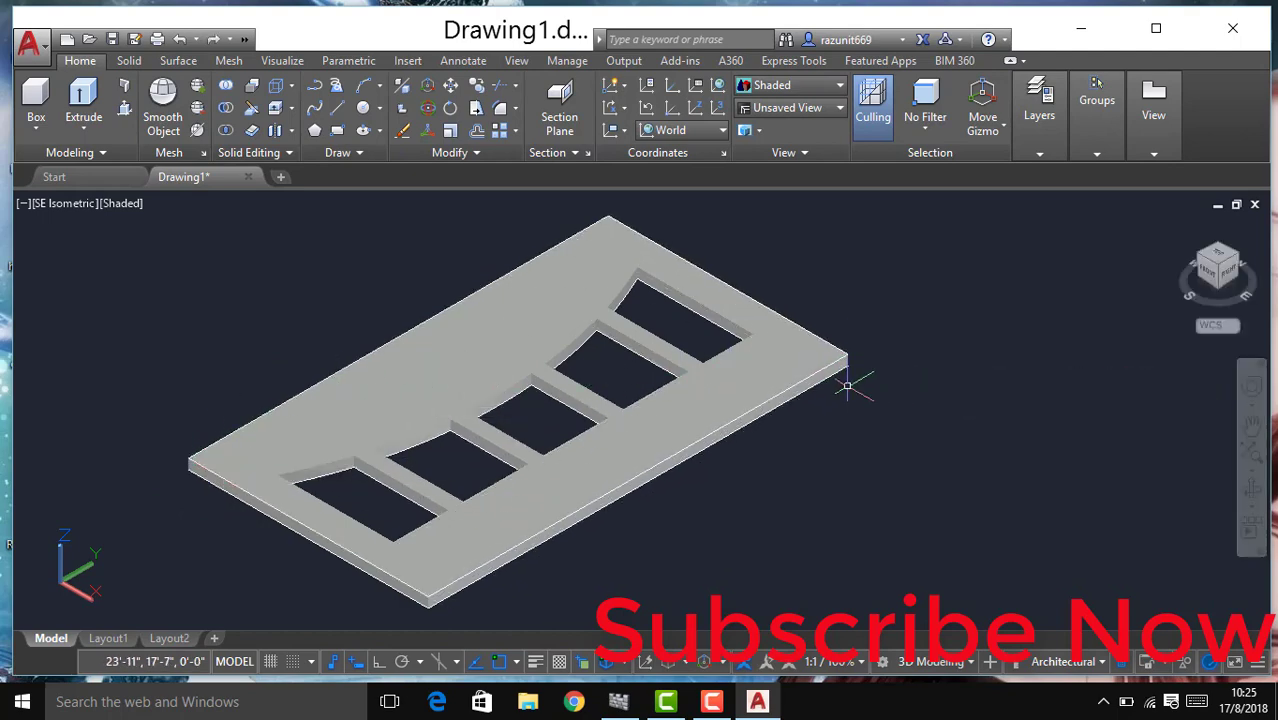
Step: Pick the rectangle through selection cycling and move it into open space beside the slab
click(786, 378)
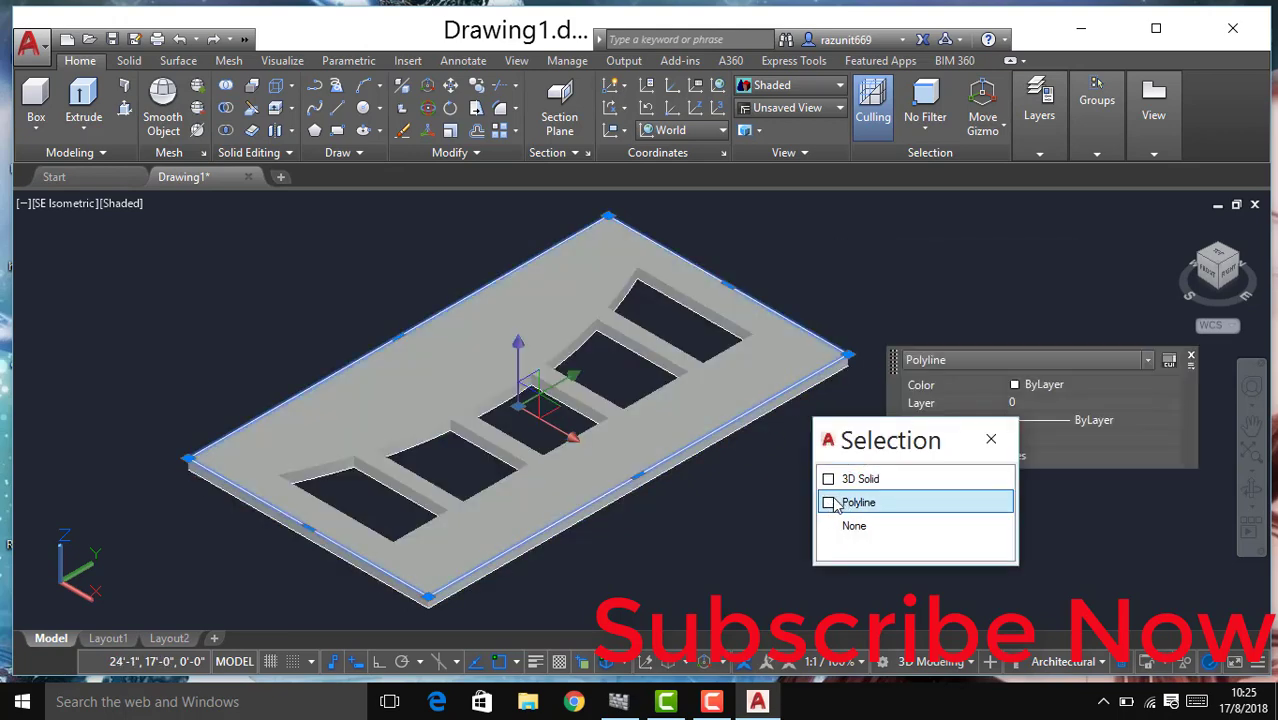
click(830, 504)
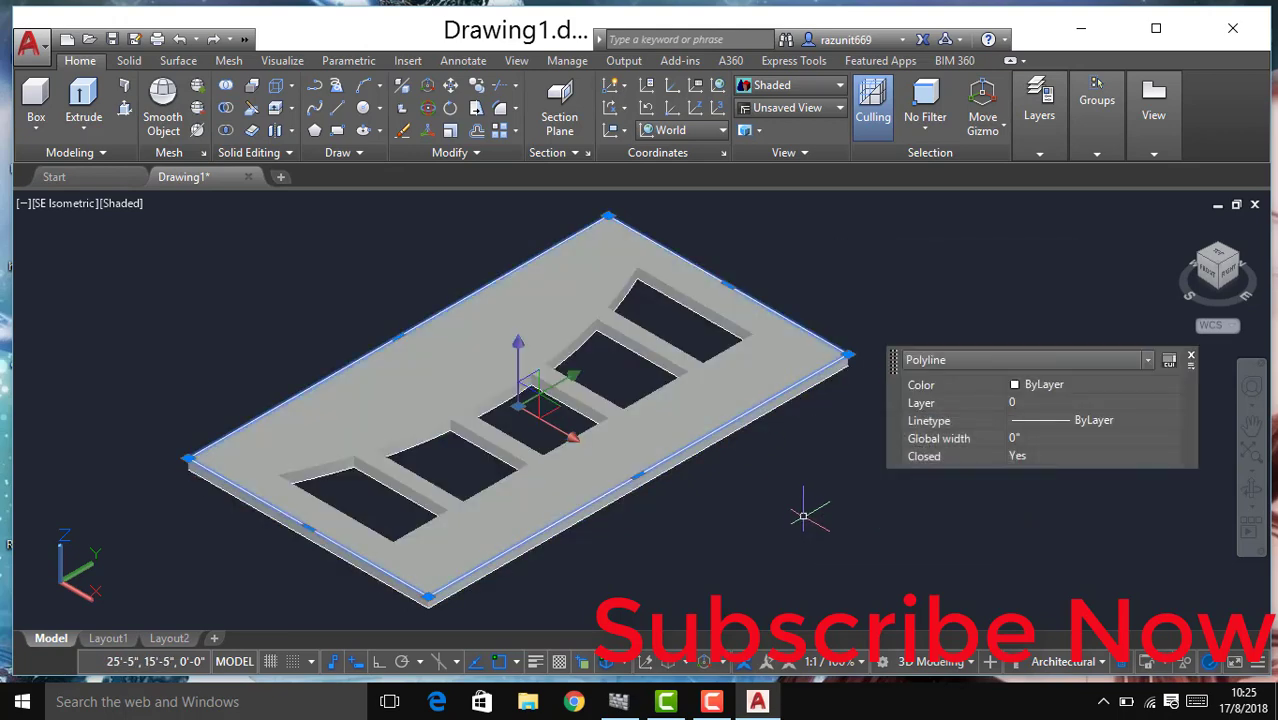
text(m)
key(Return)
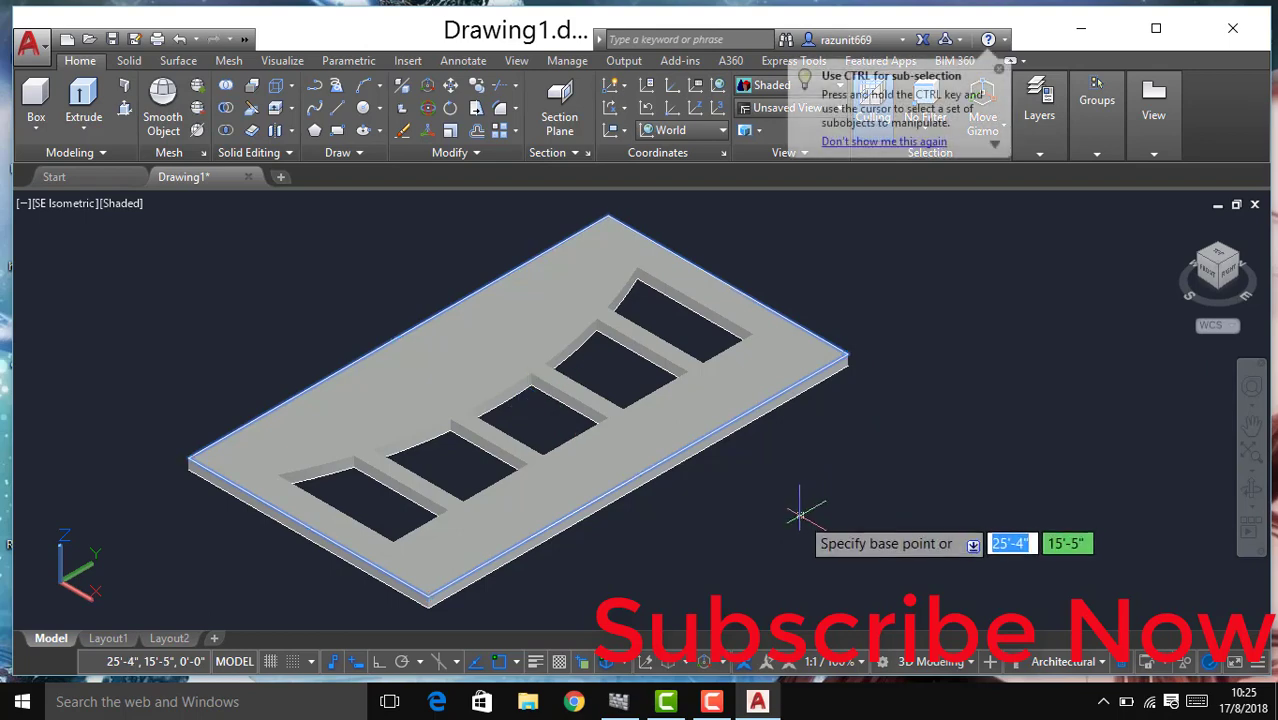
click(805, 514)
scroll(965, 470, down, 3)
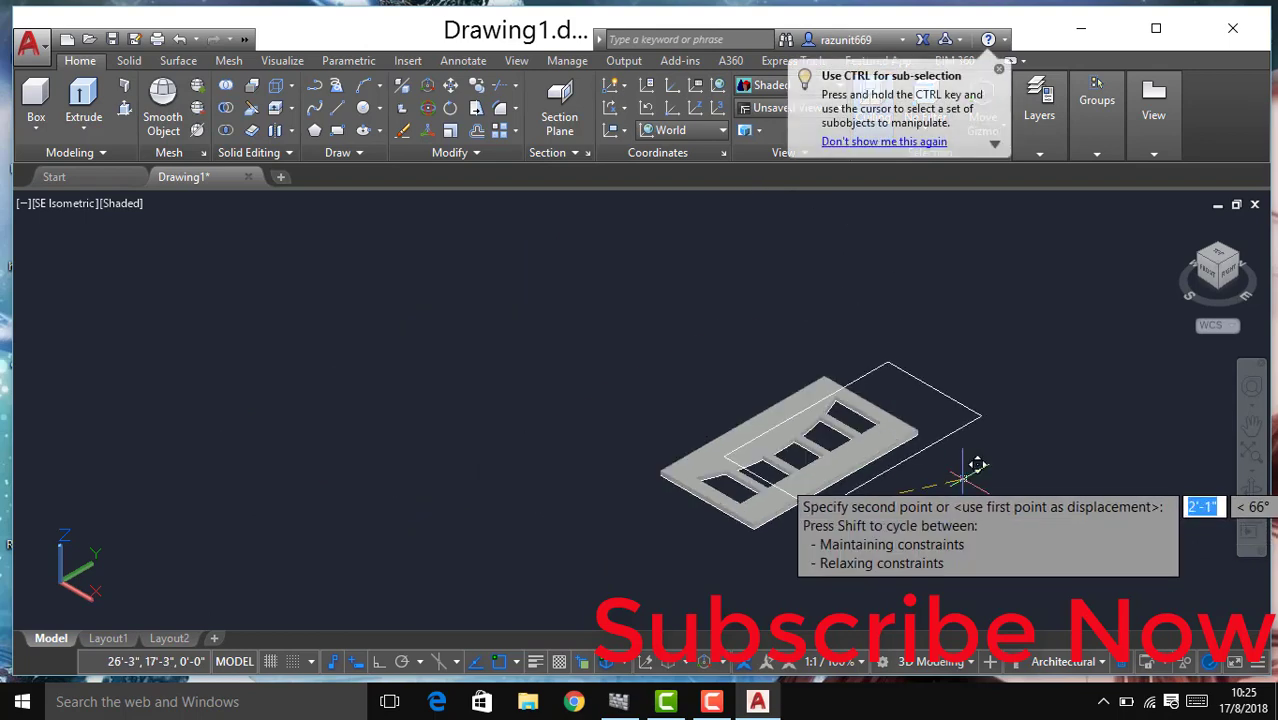
middle_drag(987, 442, 515, 522)
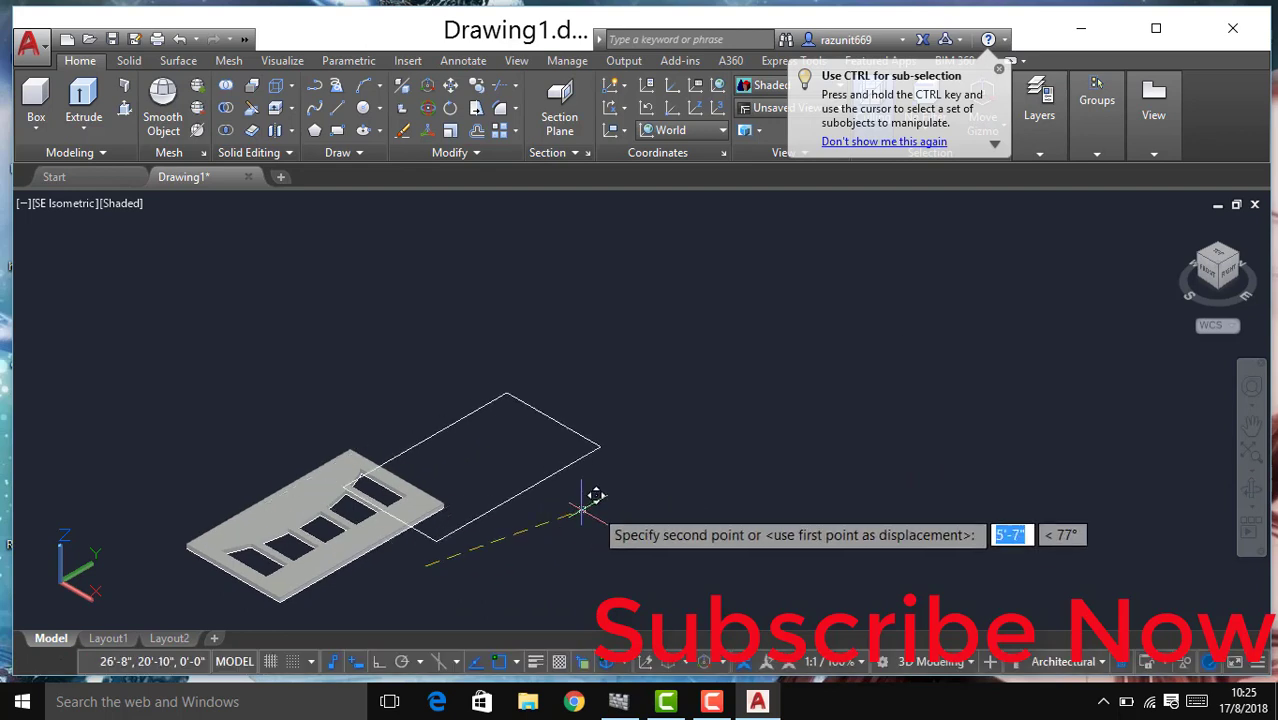
click(798, 444)
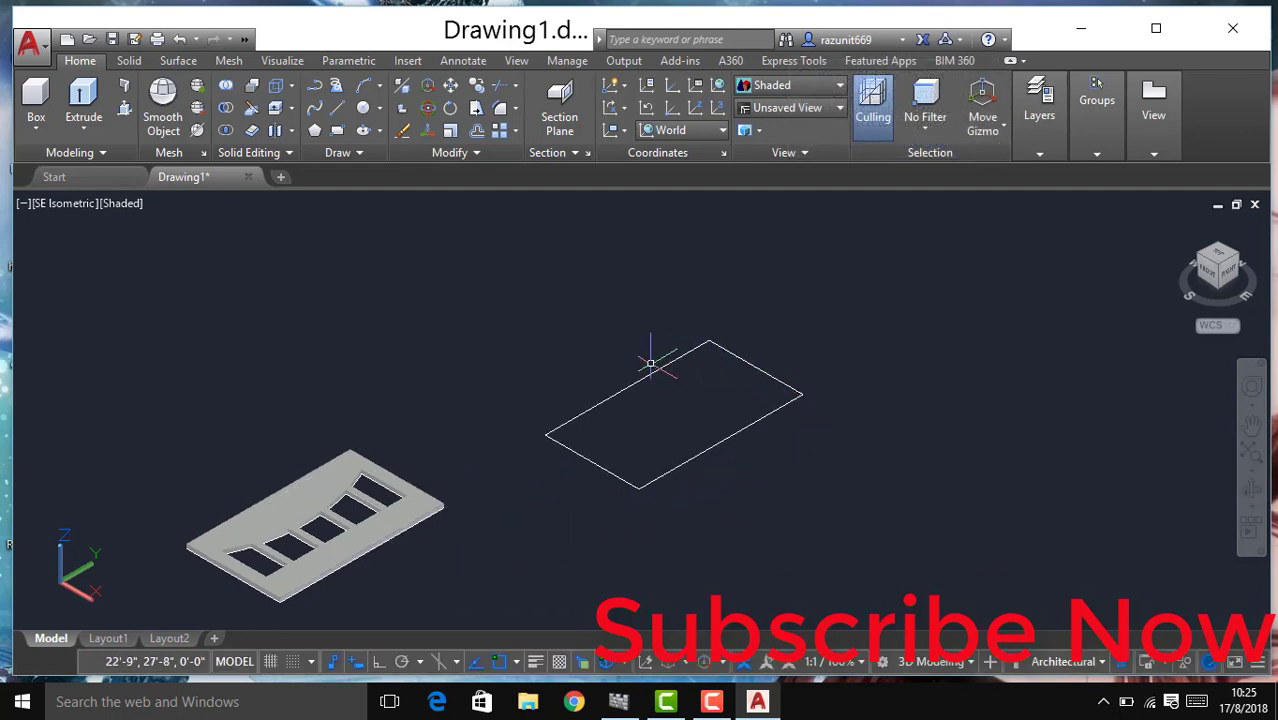
text(o)
key(Return)
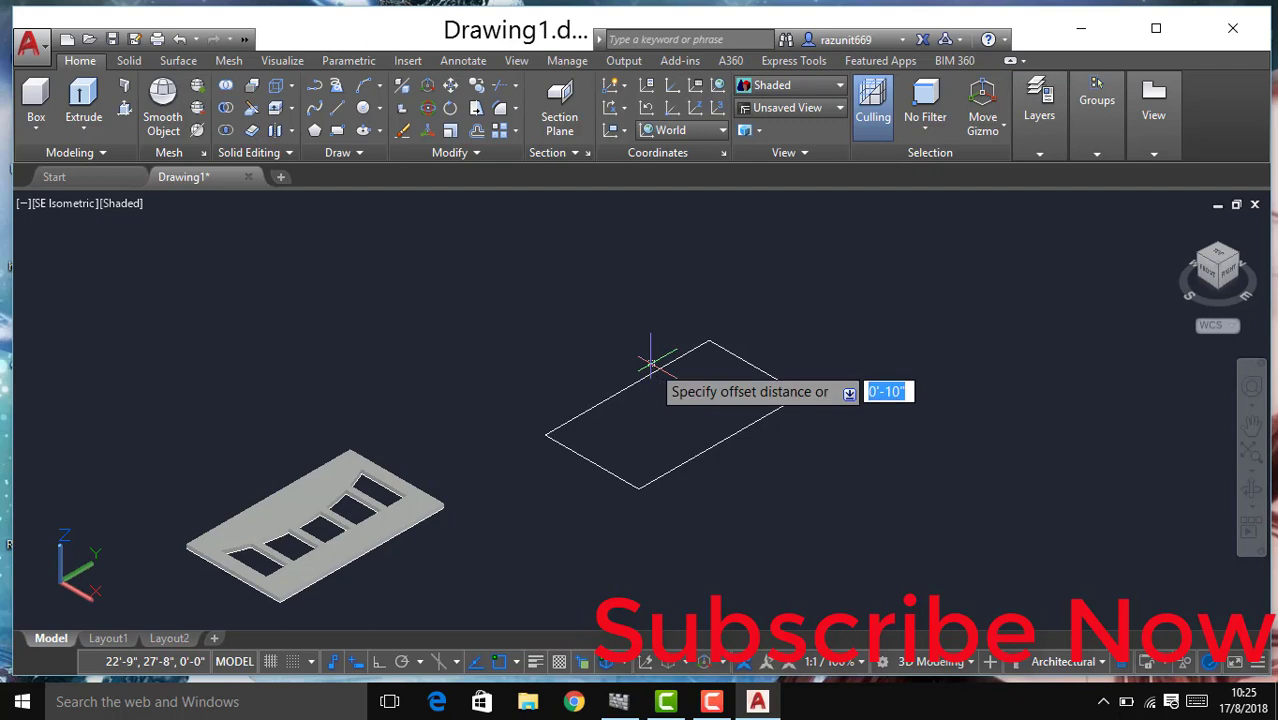
Step: Offset the moved rectangle outward by 3 inches
key(Return)
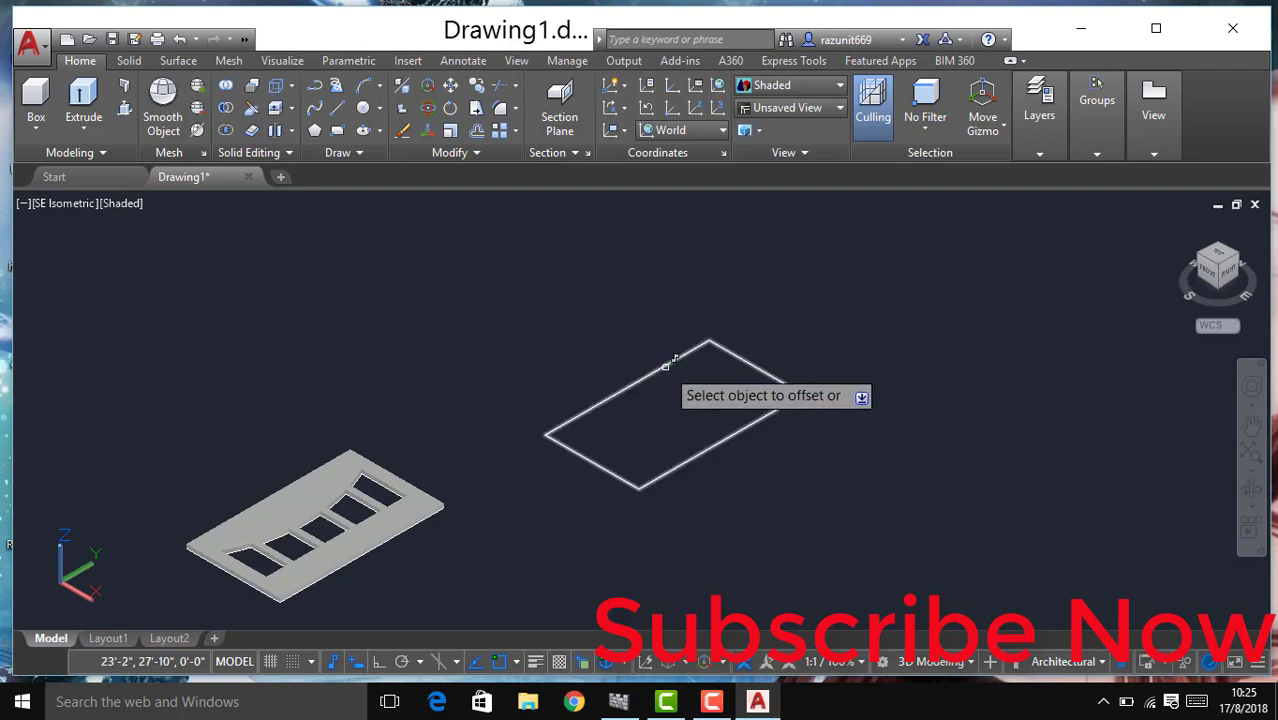
click(665, 366)
click(645, 351)
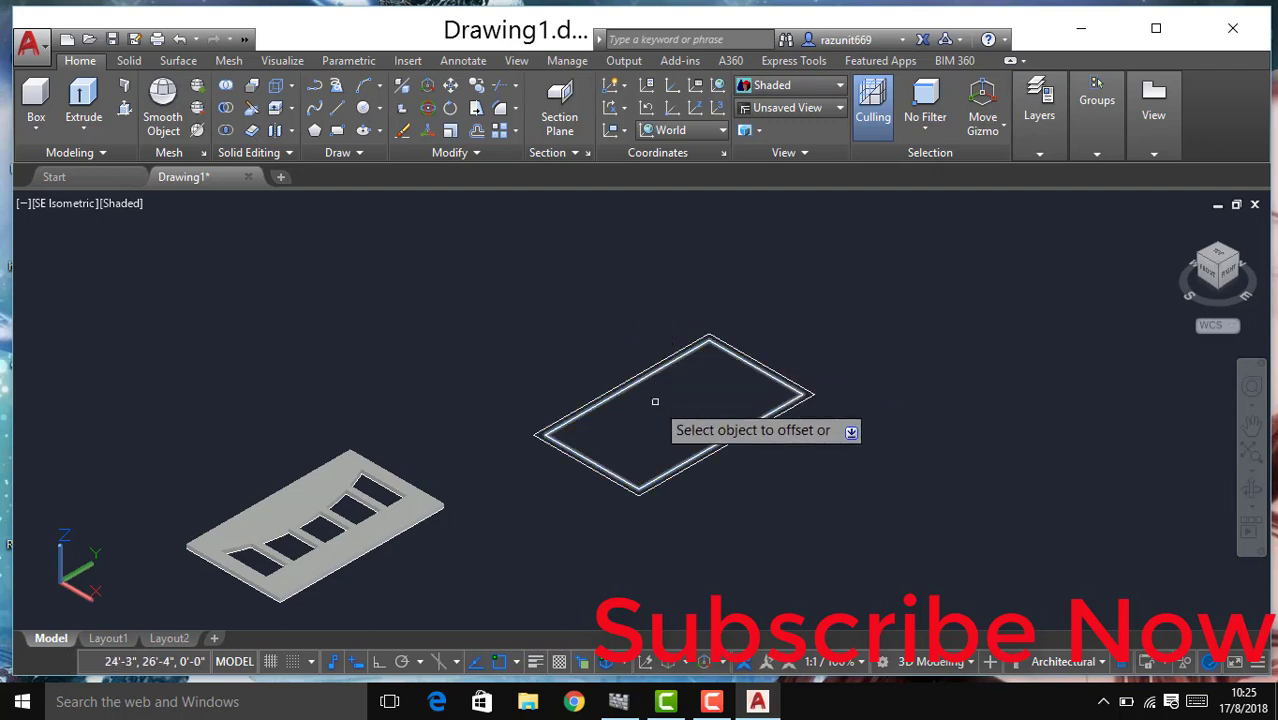
key(Return)
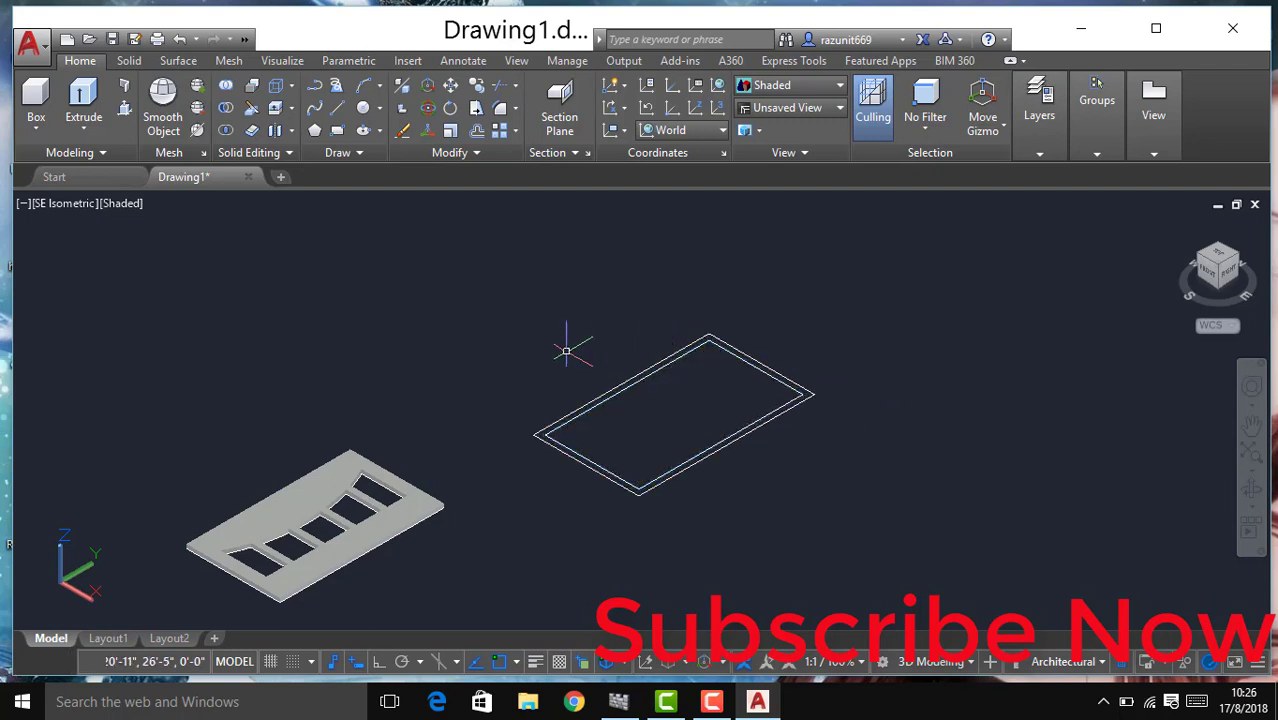
Step: Extrude both rectangles into thin solid slabs
click(124, 108)
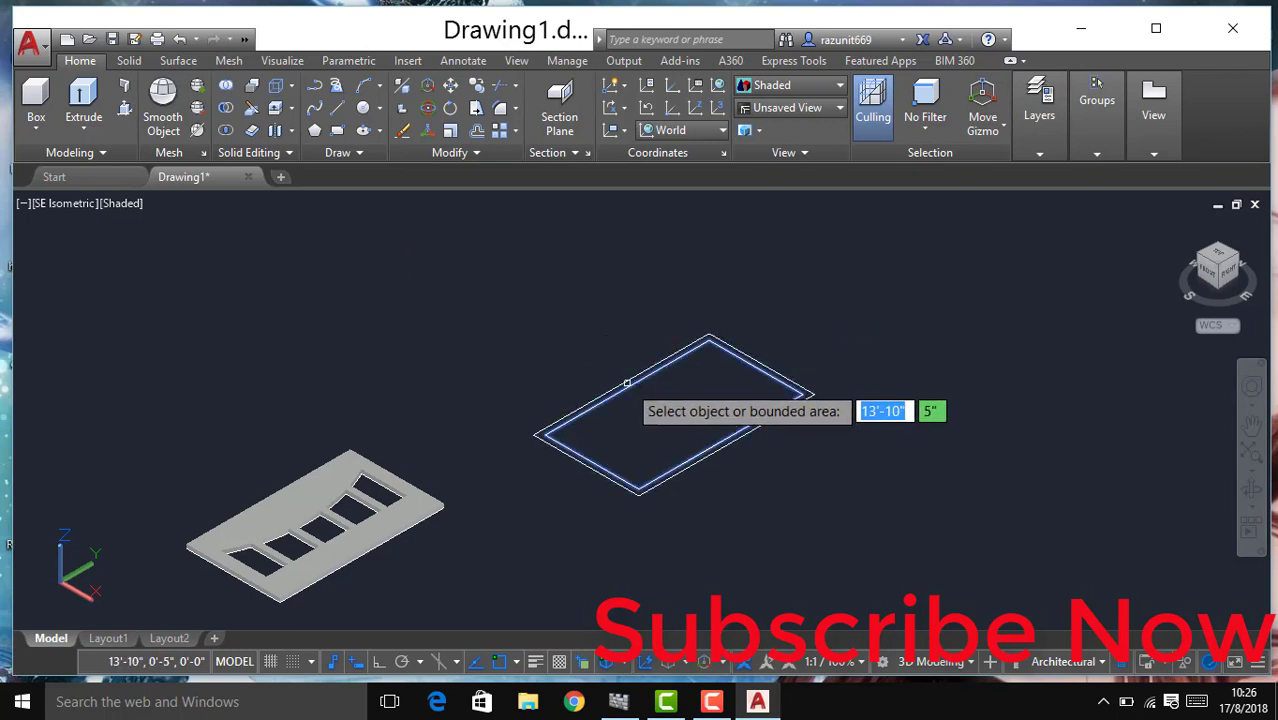
scroll(627, 383, up, 2)
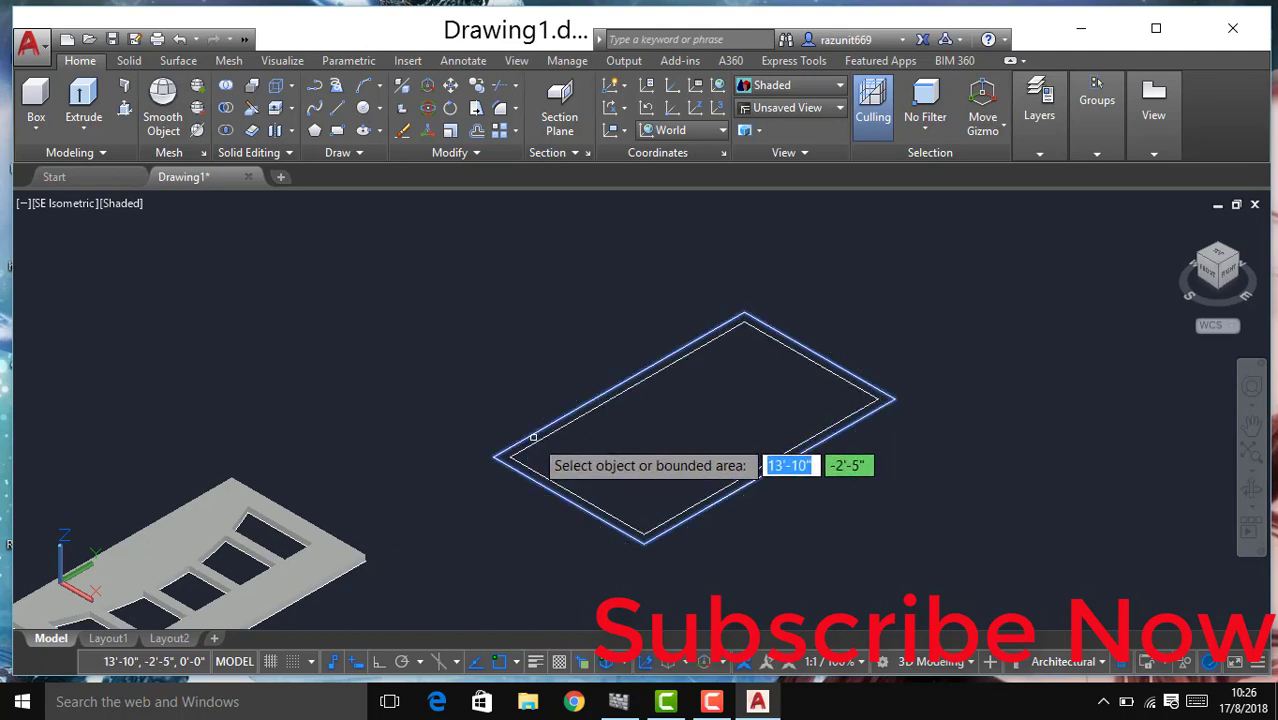
scroll(558, 426, up, 6)
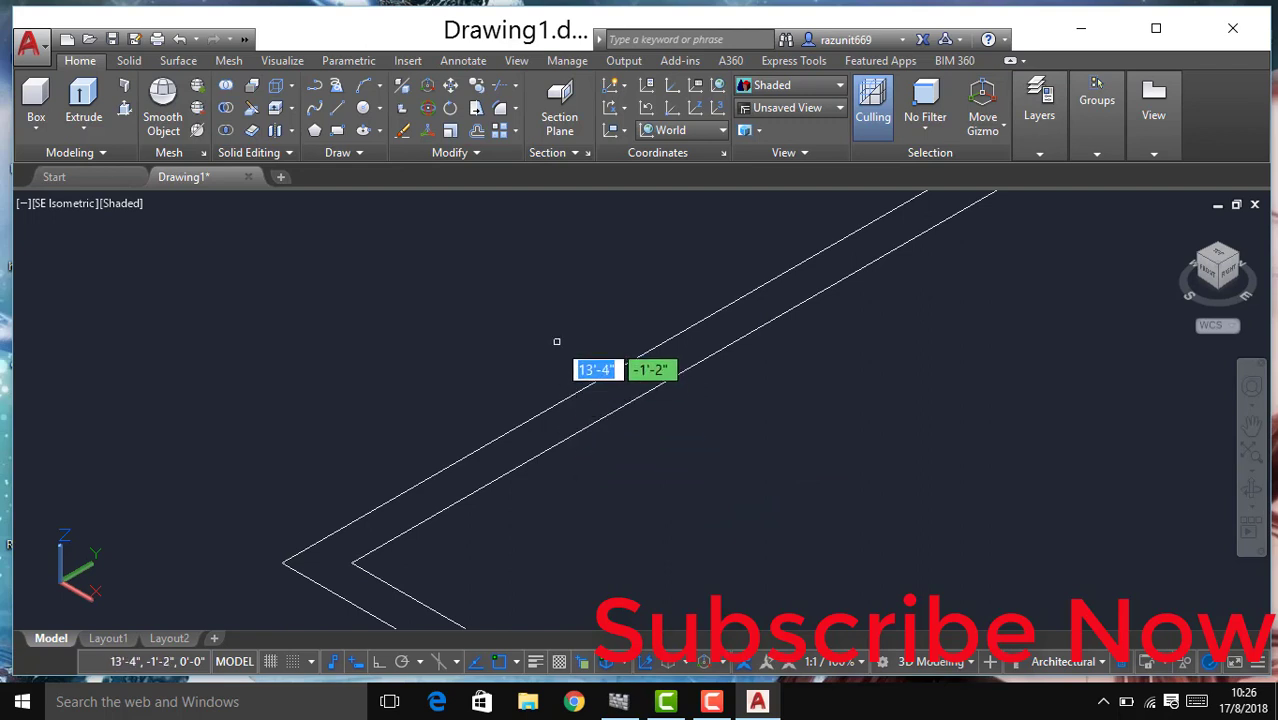
scroll(570, 345, down, 4)
drag(645, 343, 550, 343)
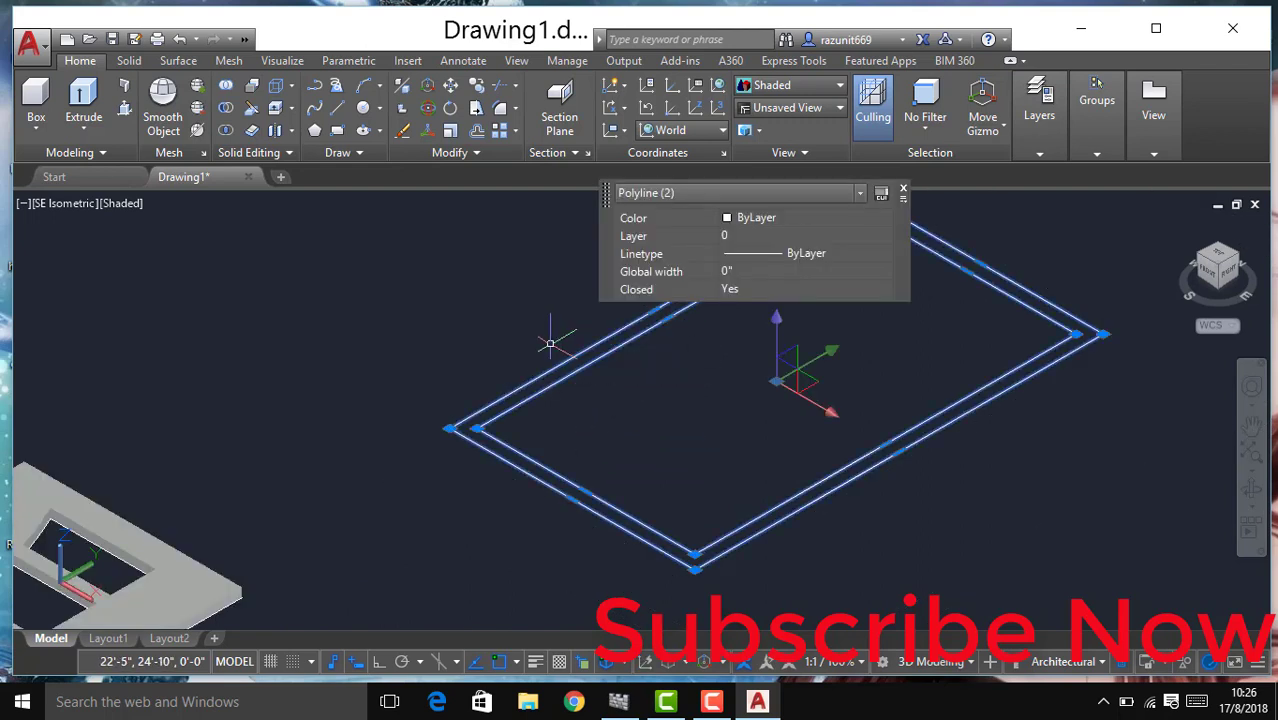
click(80, 98)
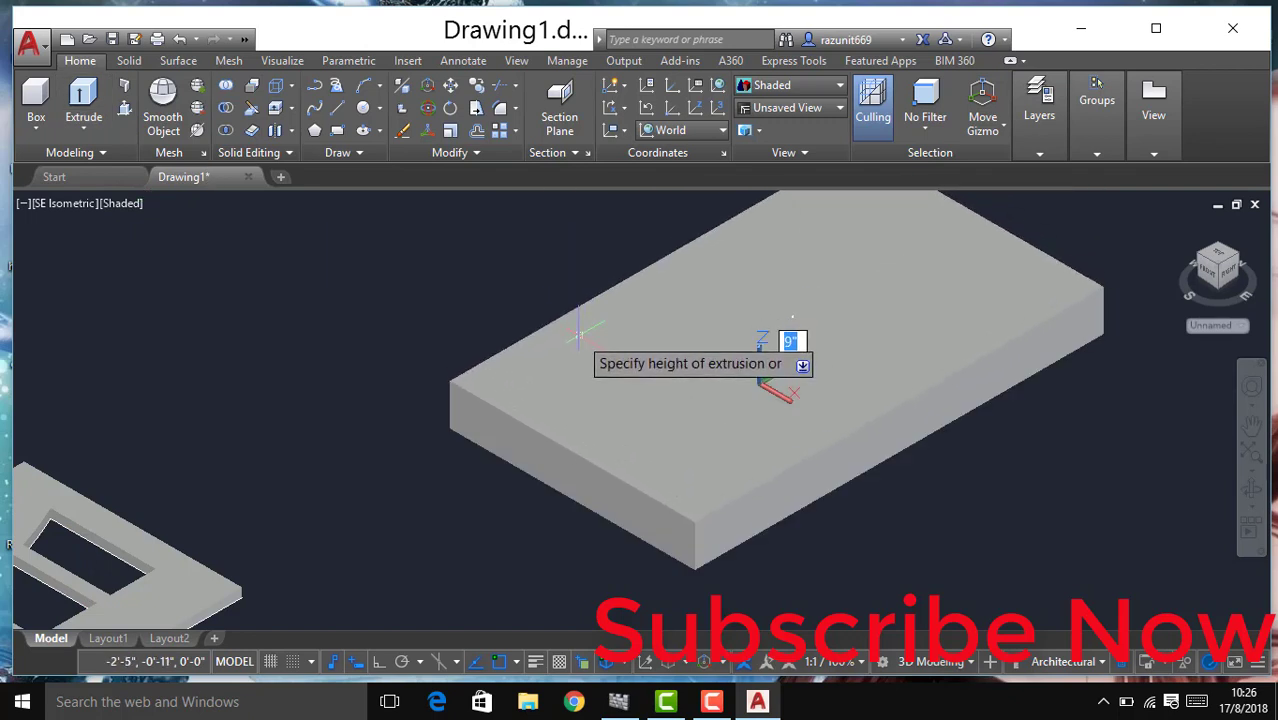
key(Return)
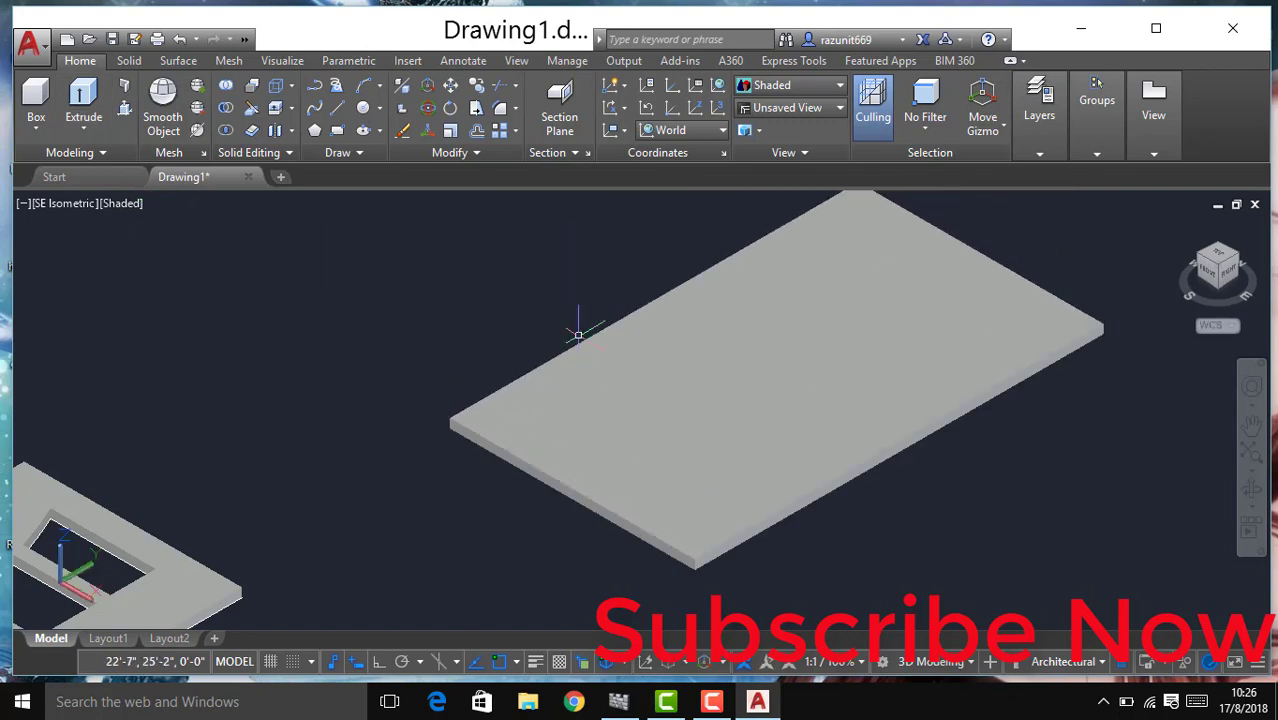
Step: In 2D Wireframe, subtract the inner slab from the outer one, then return to Shaded
click(790, 85)
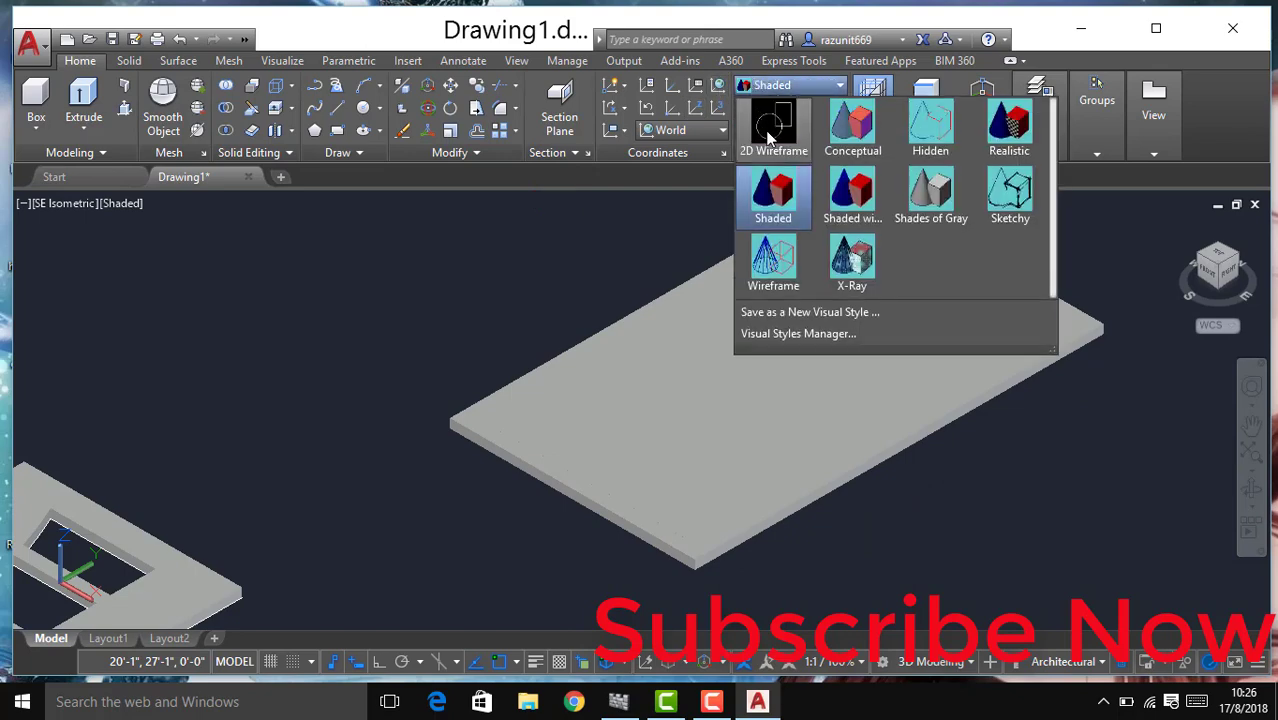
click(771, 138)
text(S)
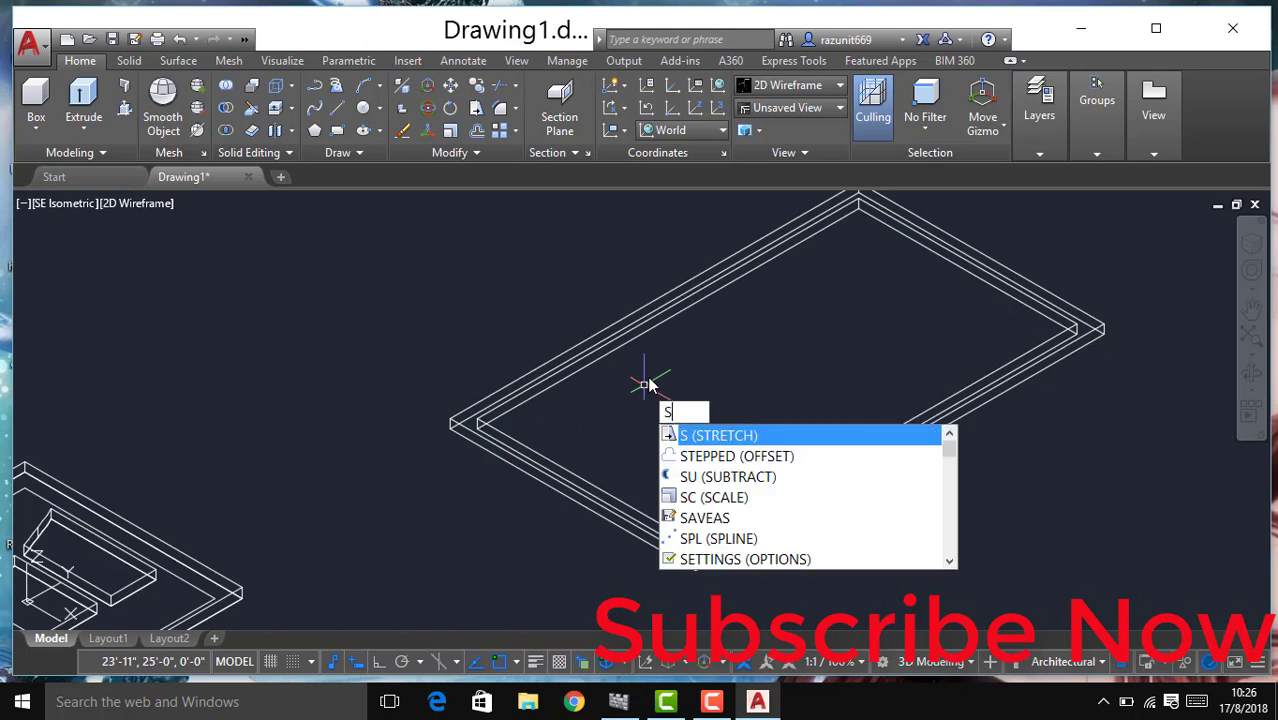
text(u)
key(Return)
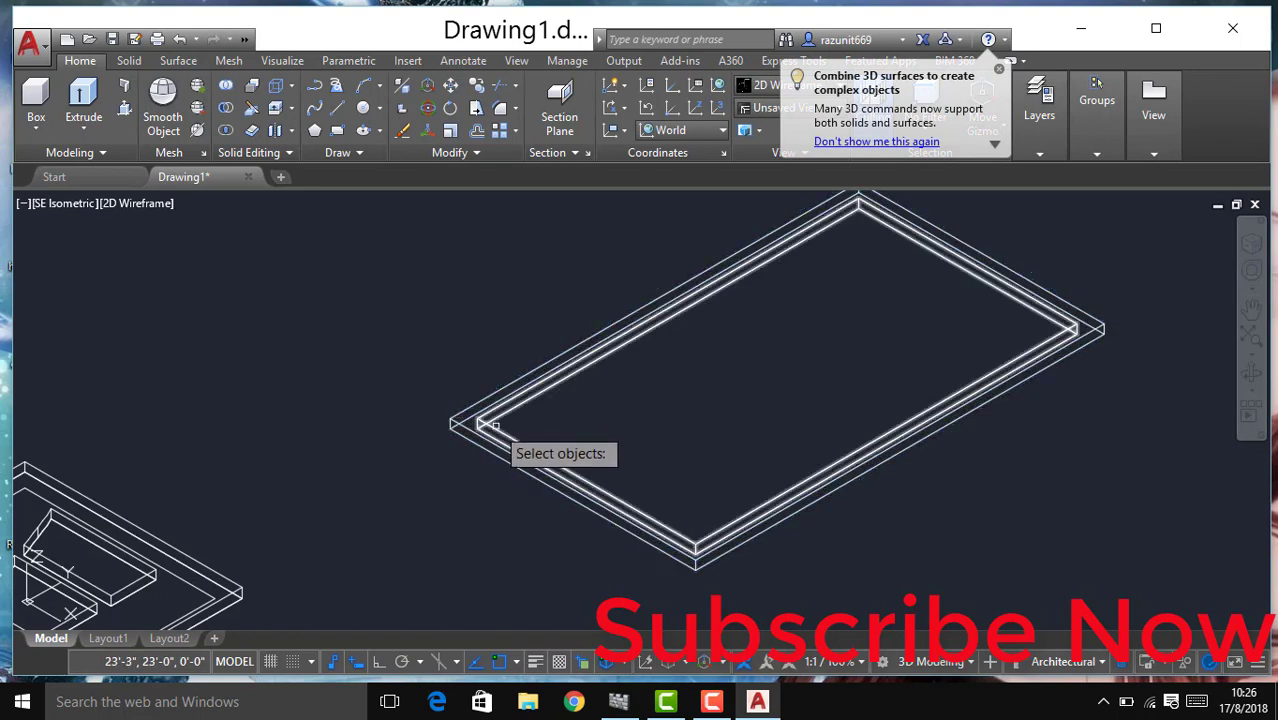
key(Escape)
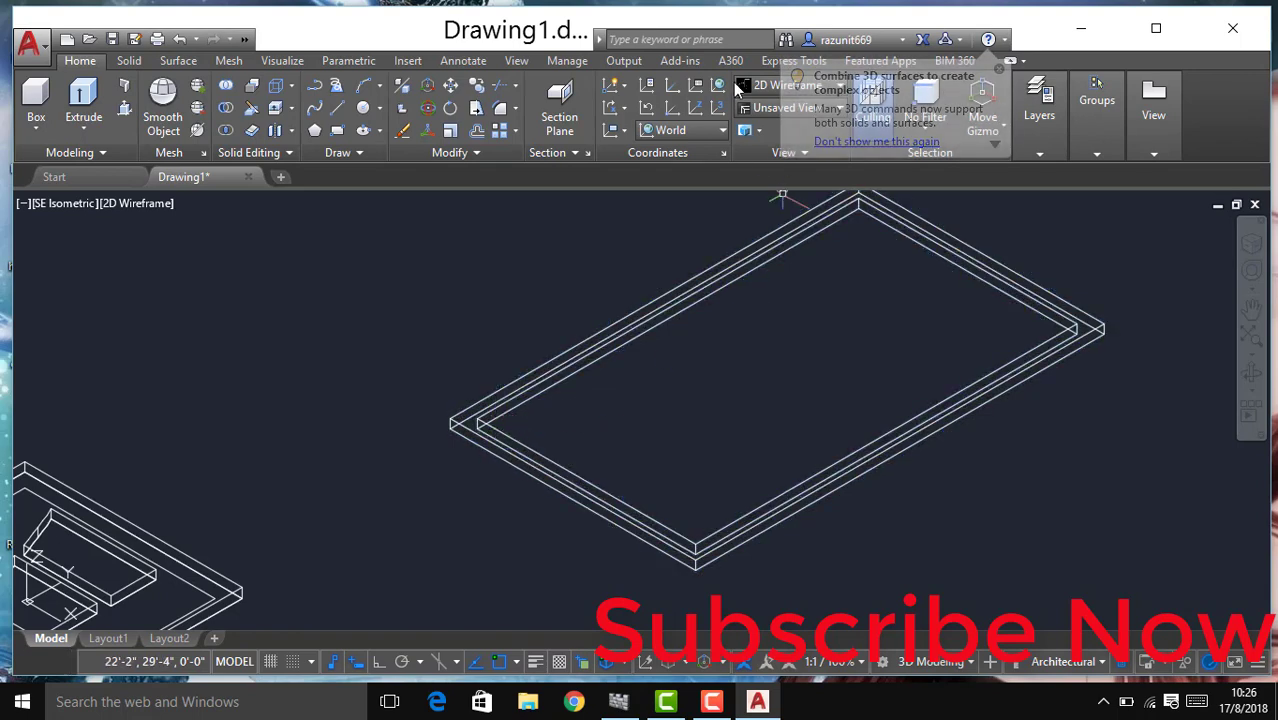
click(790, 85)
click(780, 196)
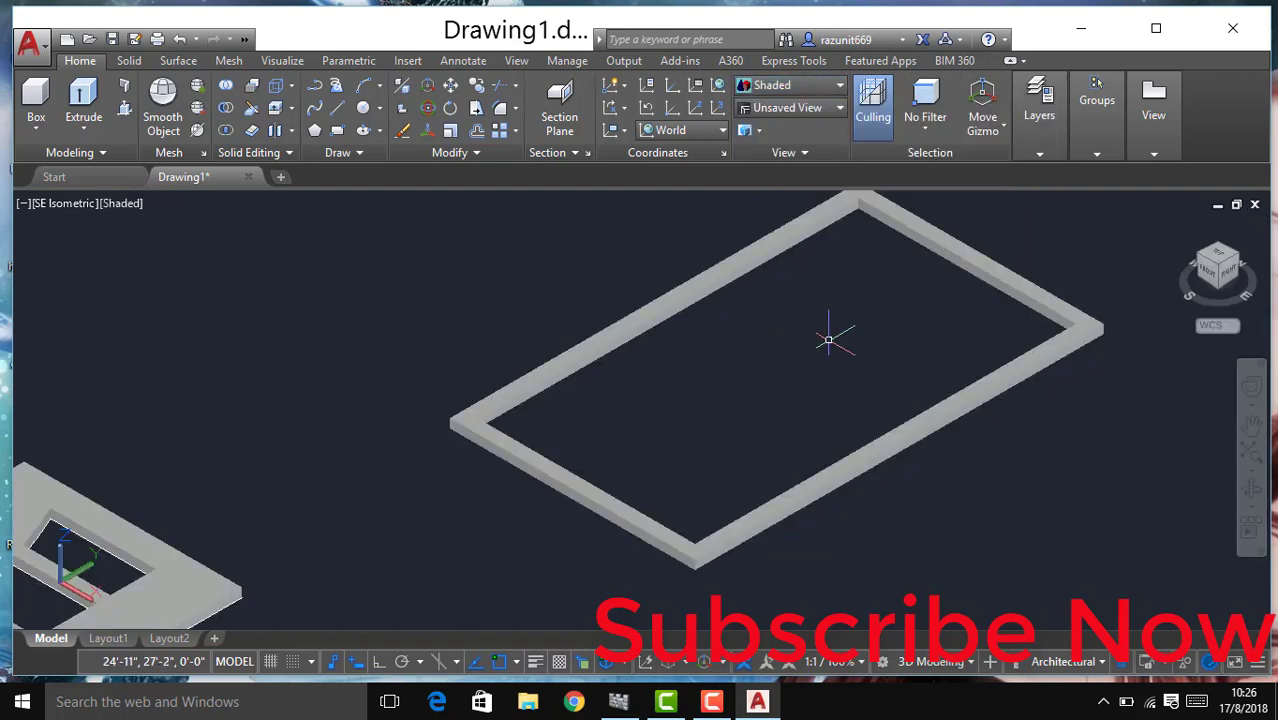
Step: Move the hollow frame by its corner so it snaps onto the door slab's corner
scroll(780, 350, down, 4)
scroll(770, 370, down, 3)
scroll(748, 398, up, 4)
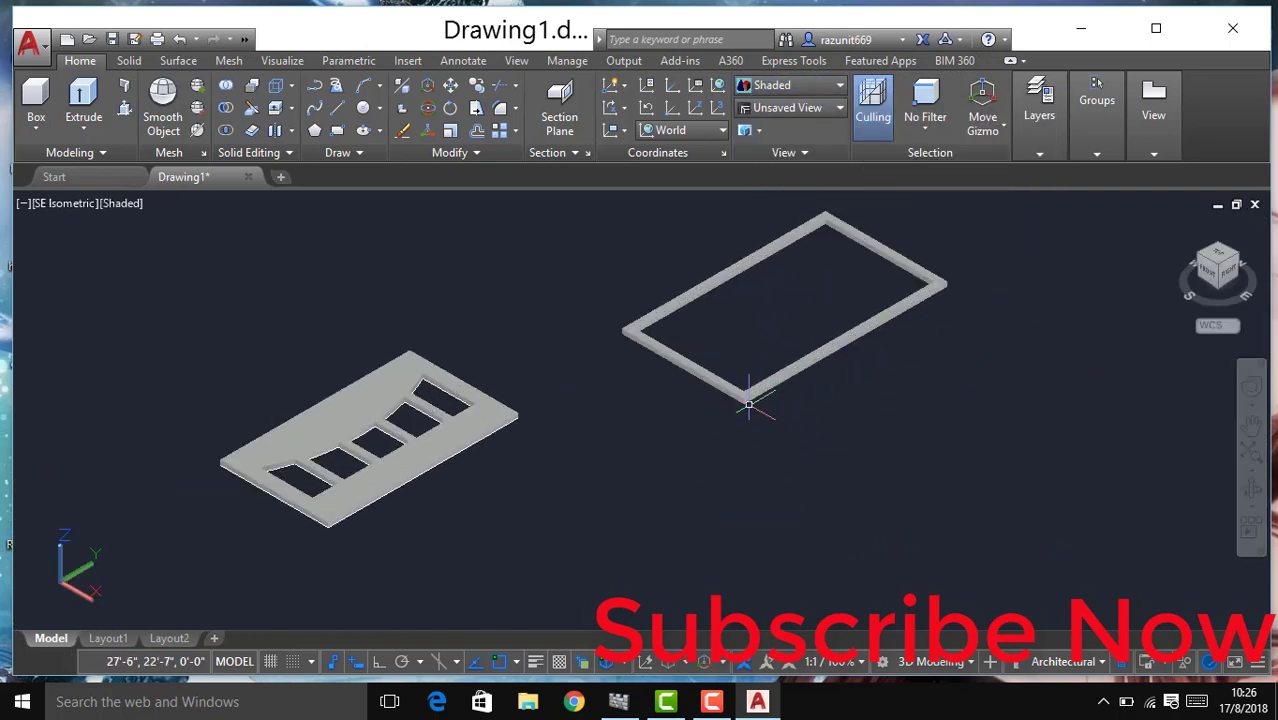
click(748, 398)
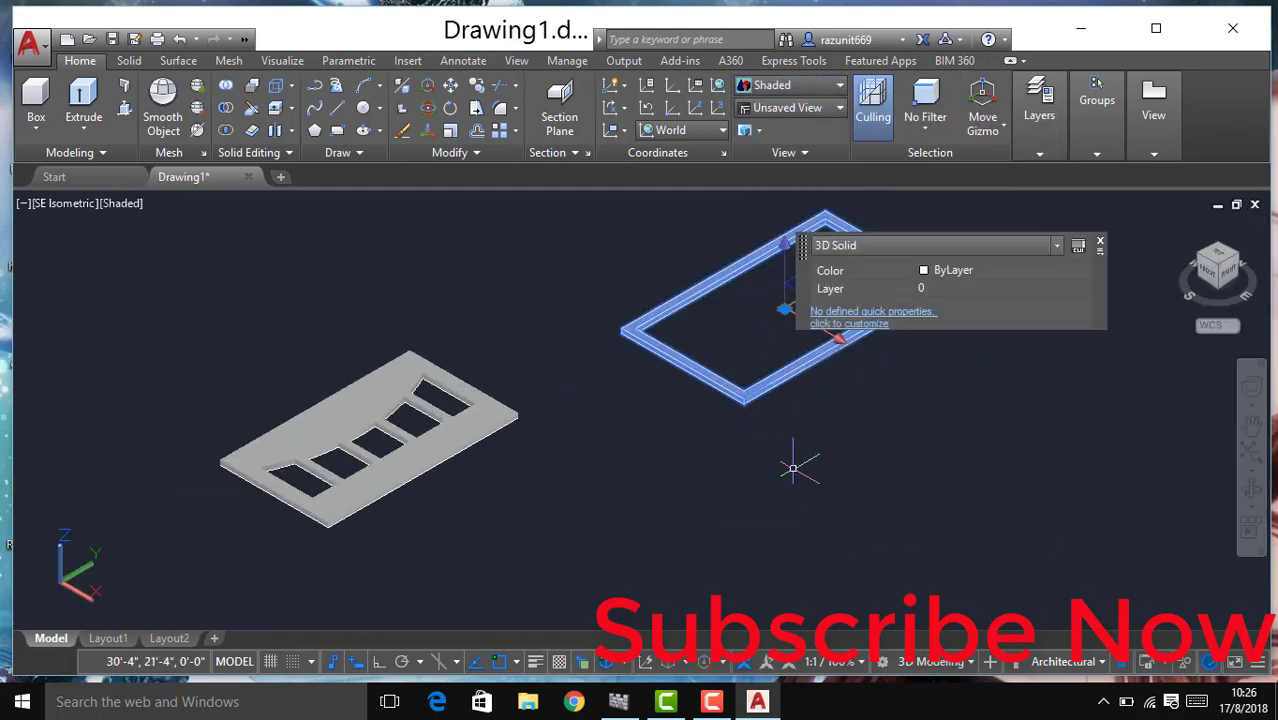
text(M)
key(Return)
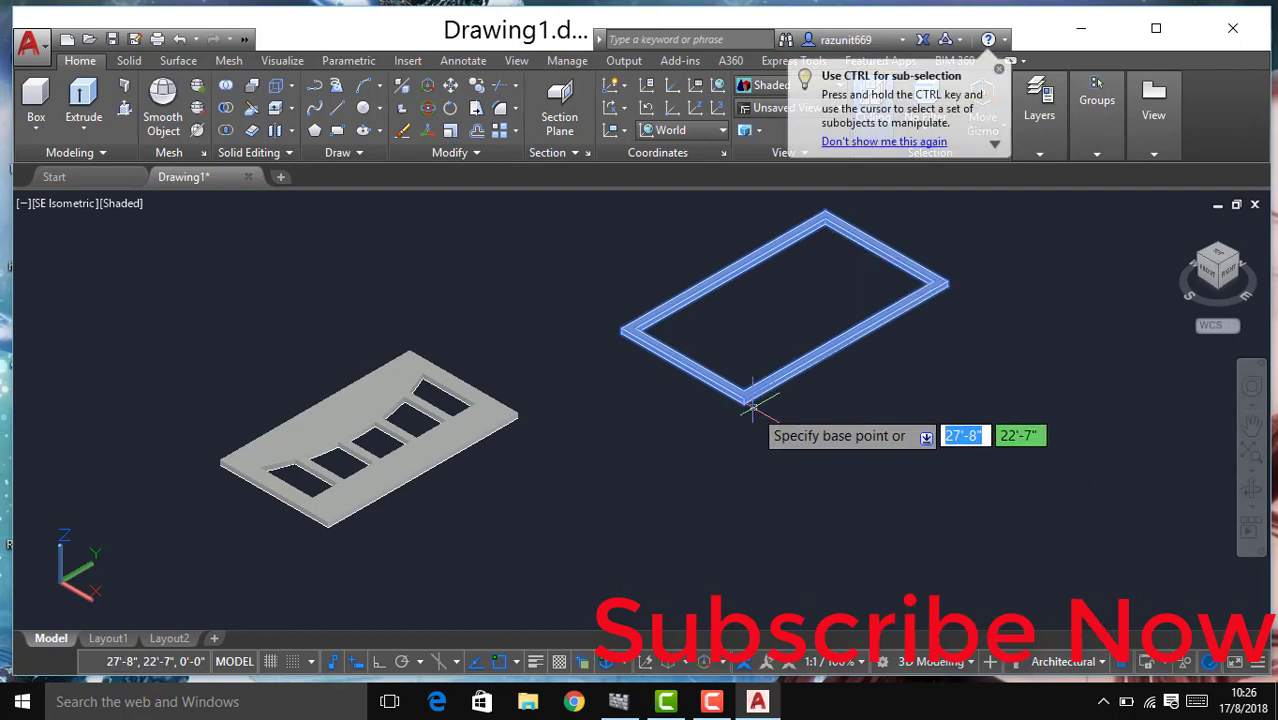
scroll(743, 398, up, 3)
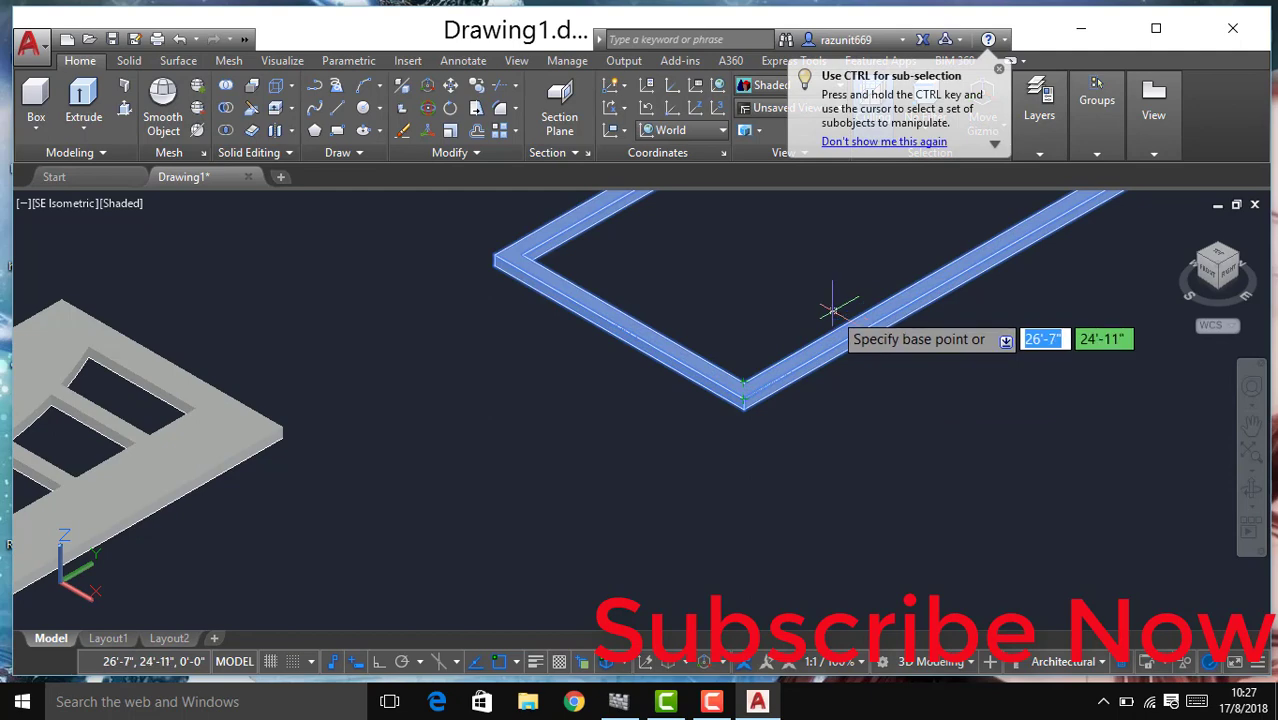
click(745, 380)
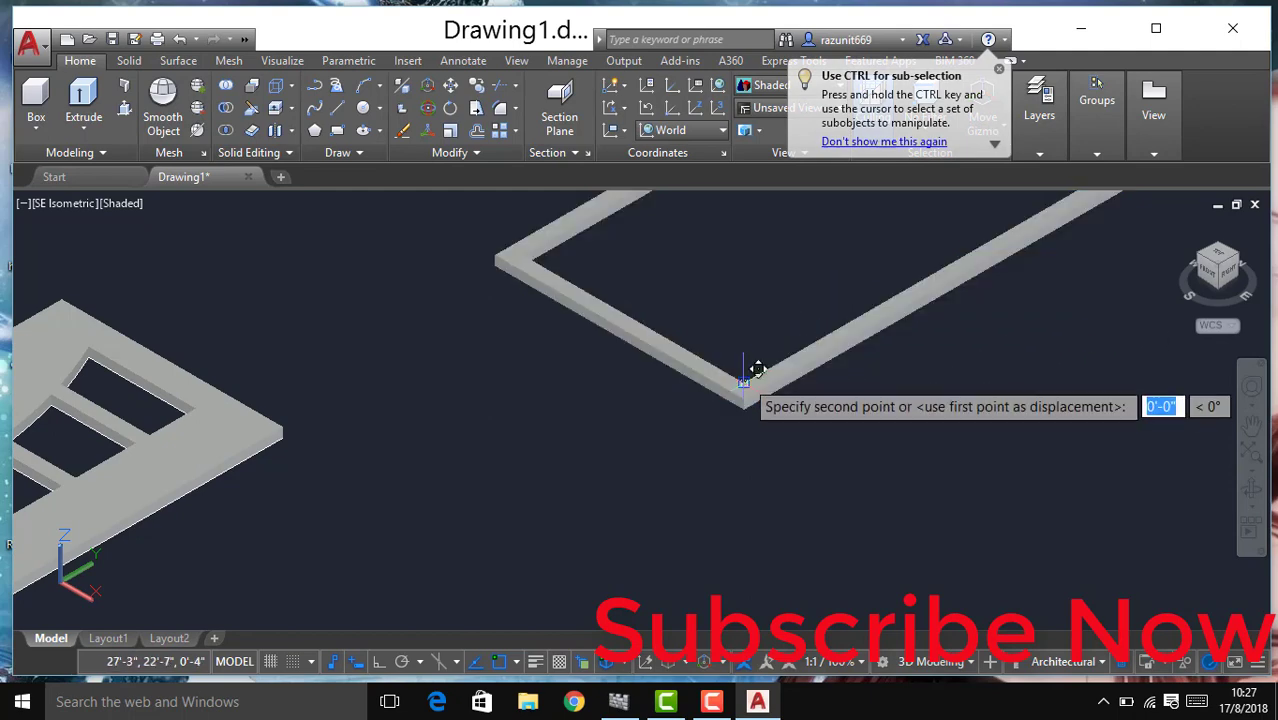
middle_drag(378, 456, 384, 357)
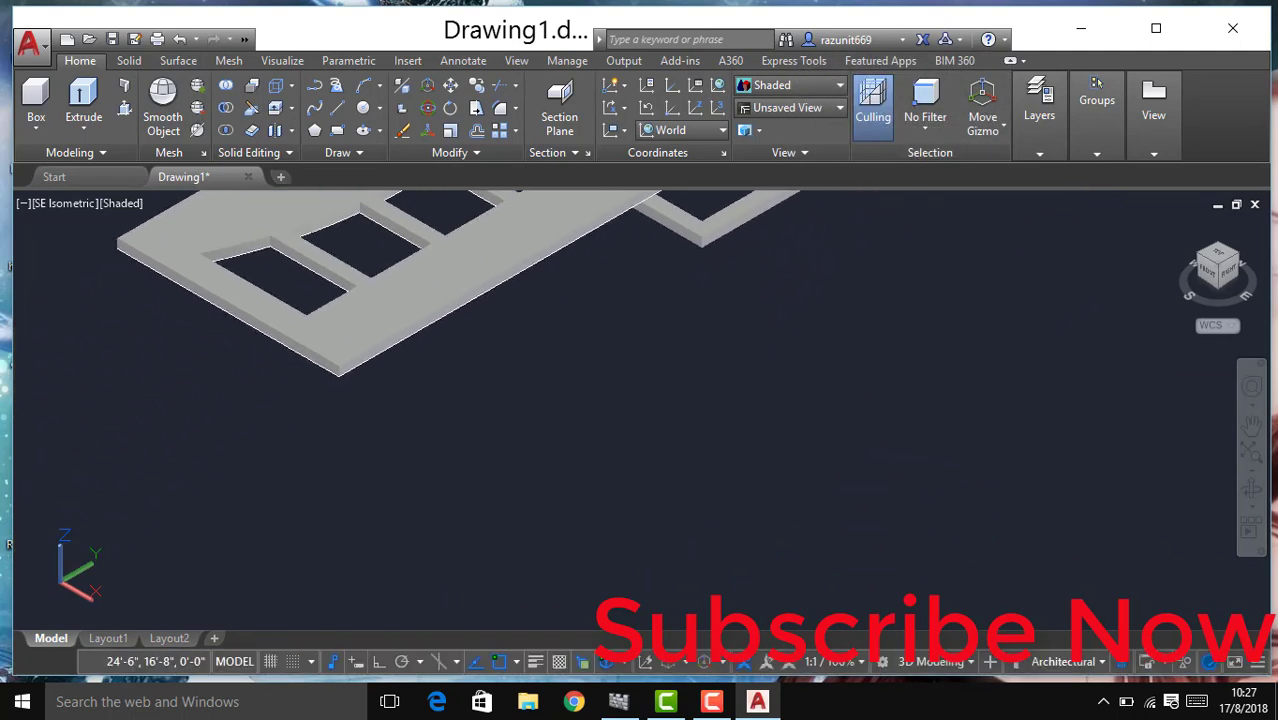
scroll(384, 357, up, 2)
scroll(384, 350, up, 3)
scroll(384, 340, up, 2)
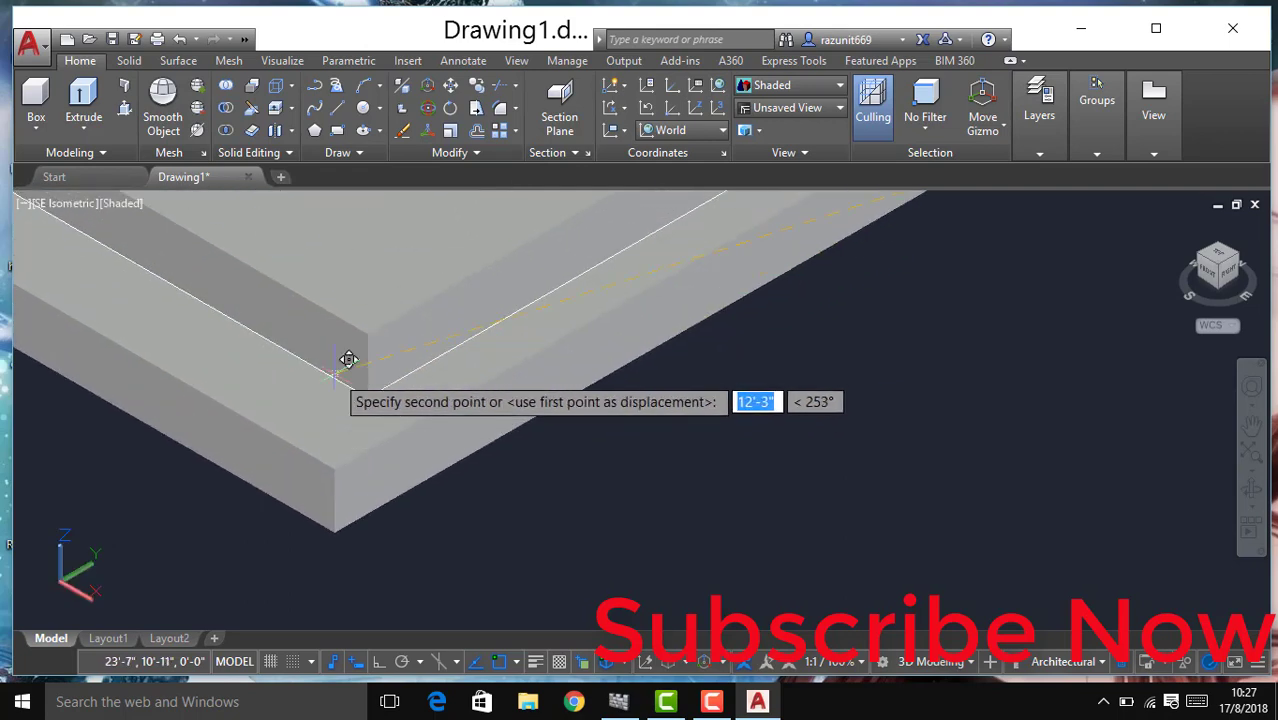
scroll(384, 331, up, 2)
click(369, 340)
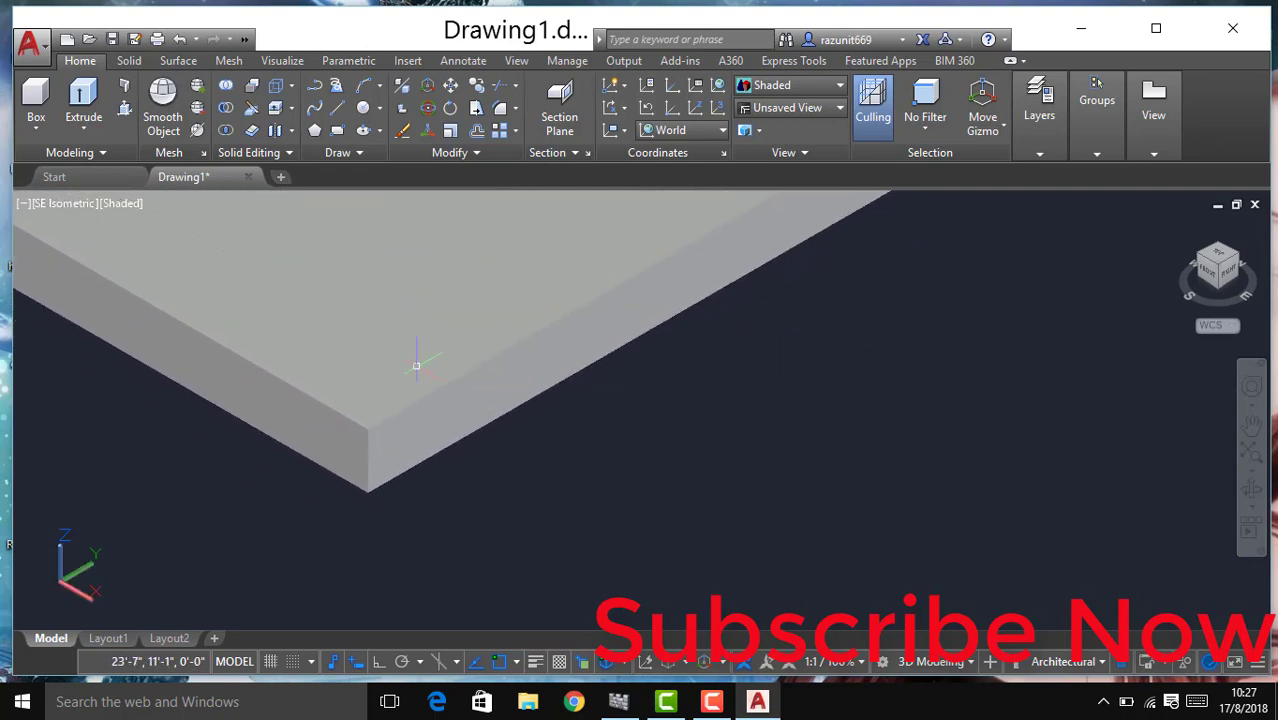
scroll(620, 430, down, 2)
scroll(668, 395, down, 3)
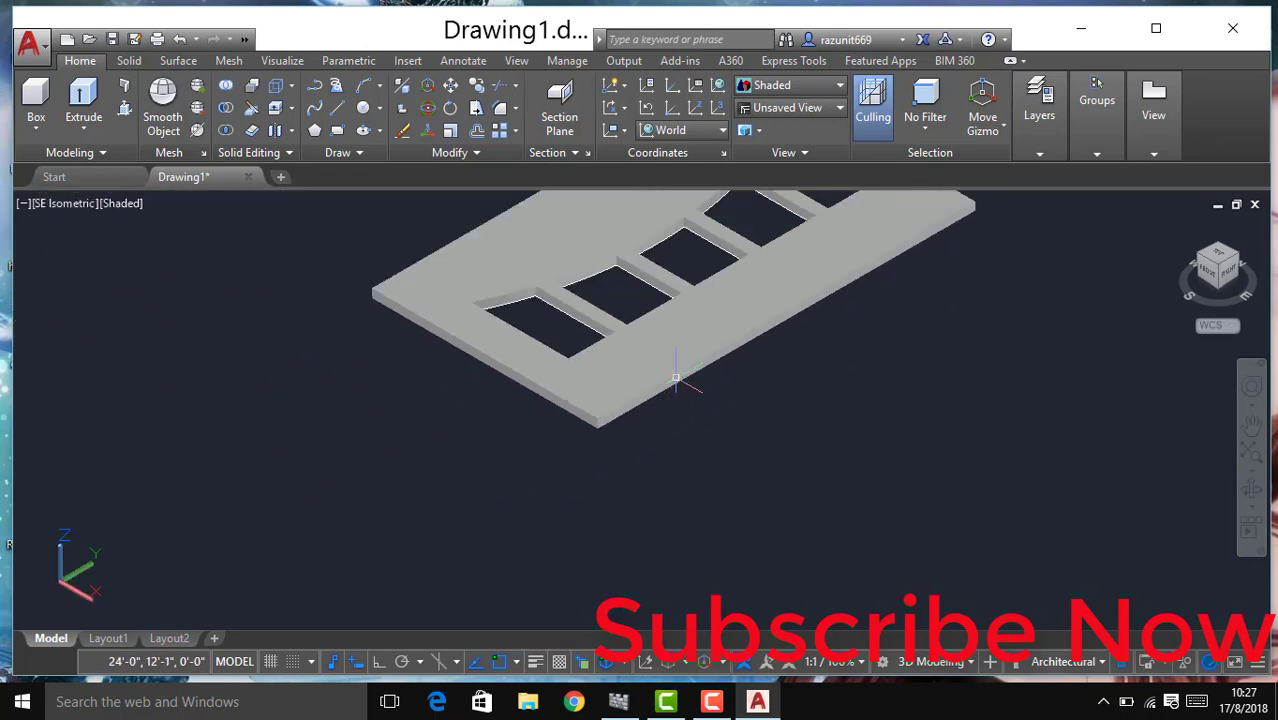
scroll(705, 368, down, 2)
middle_drag(848, 370, 656, 465)
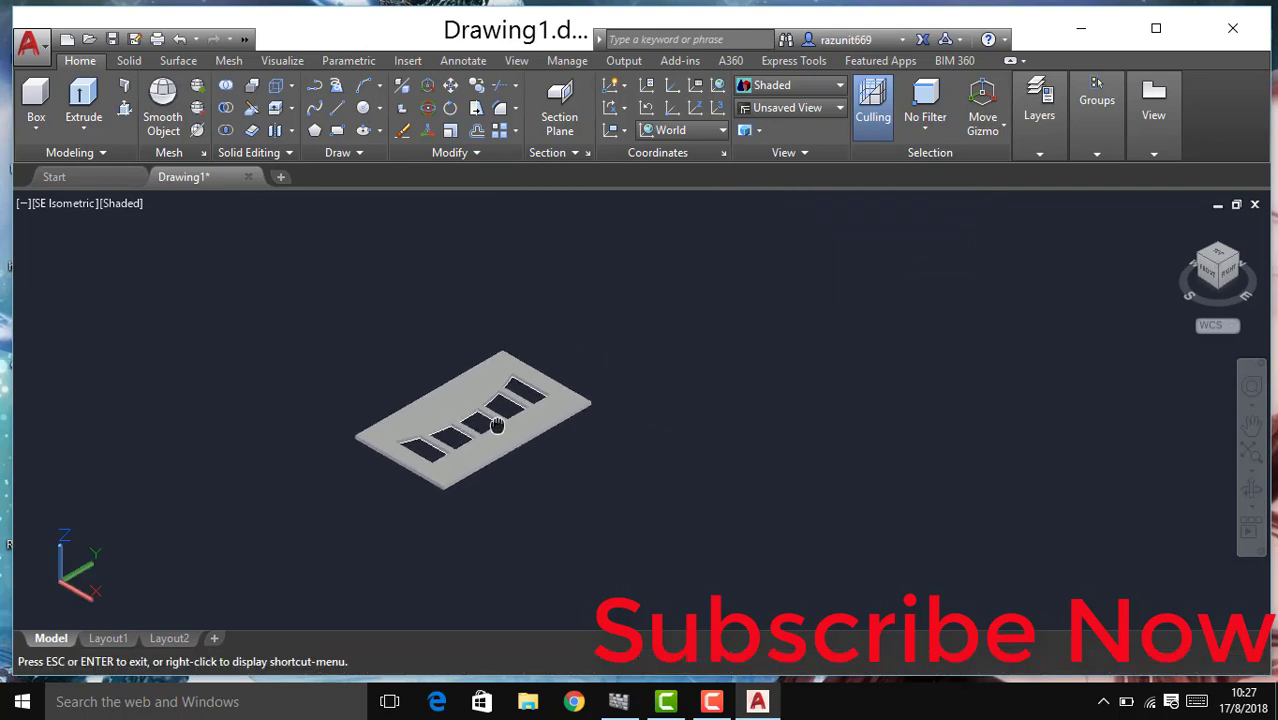
Step: Begin a path with Ortho on and a 47 segment, then abandon and delete it
scroll(659, 468, up, 1)
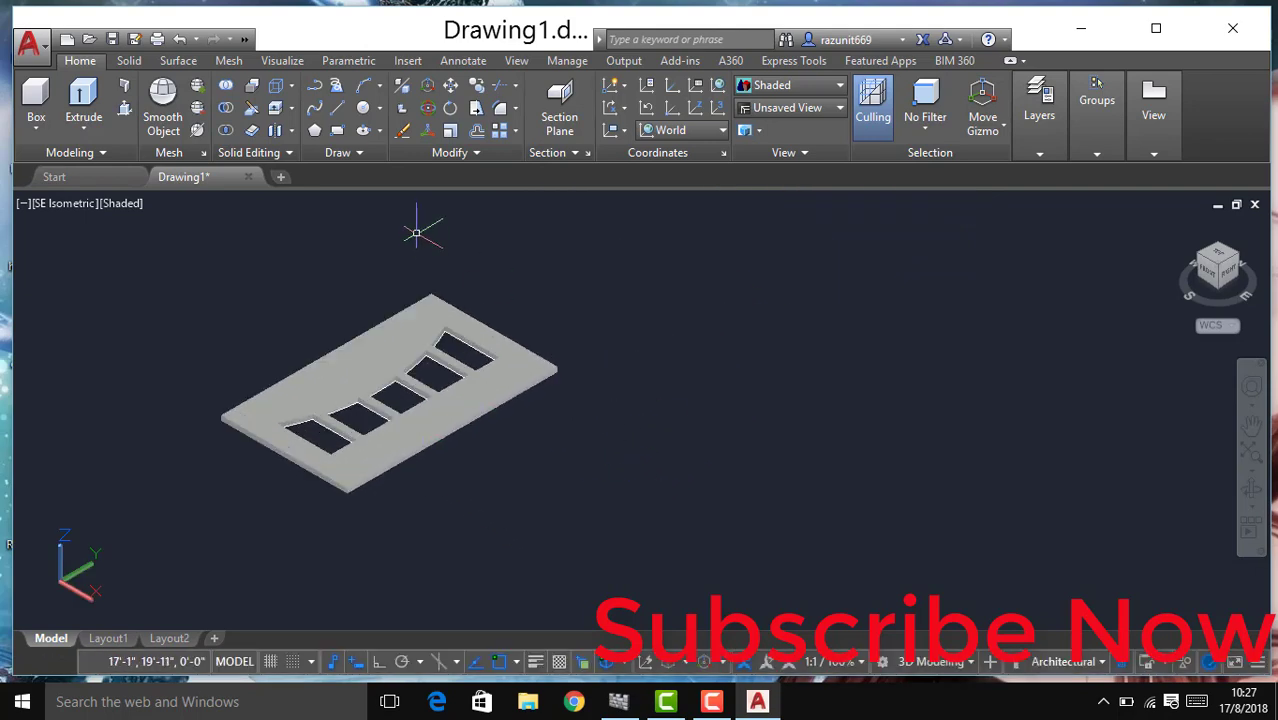
click(316, 88)
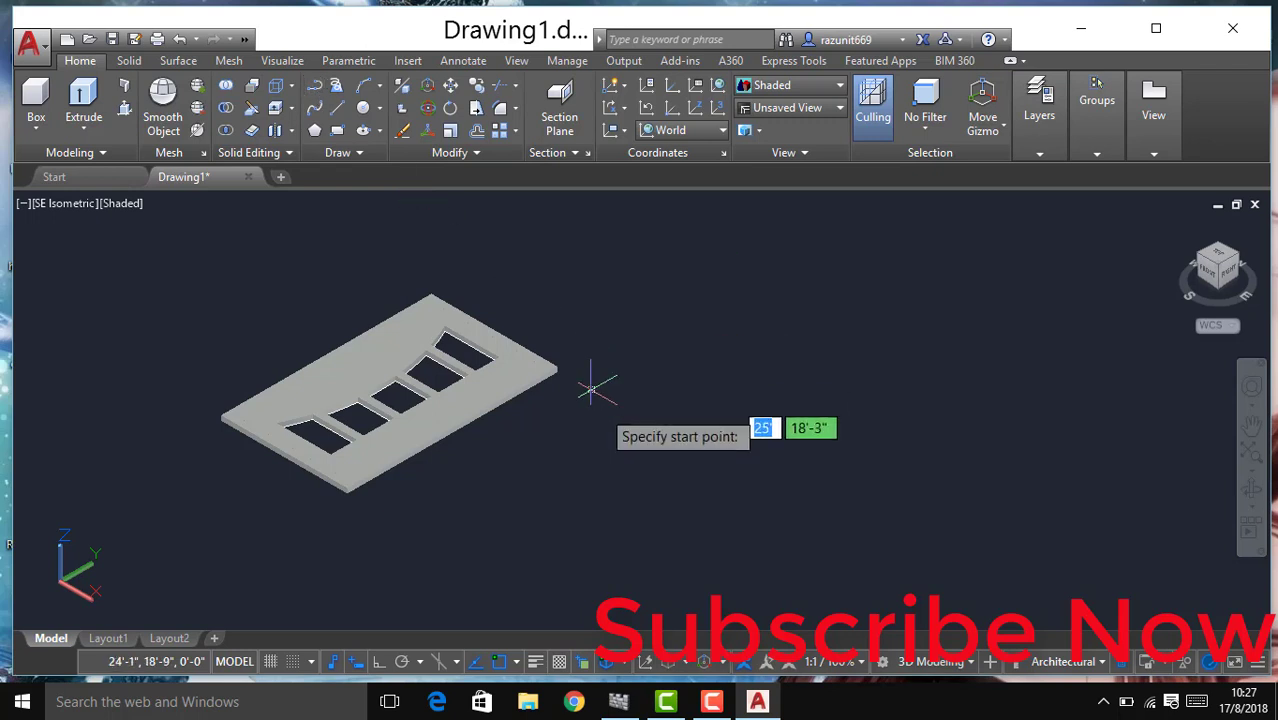
click(591, 474)
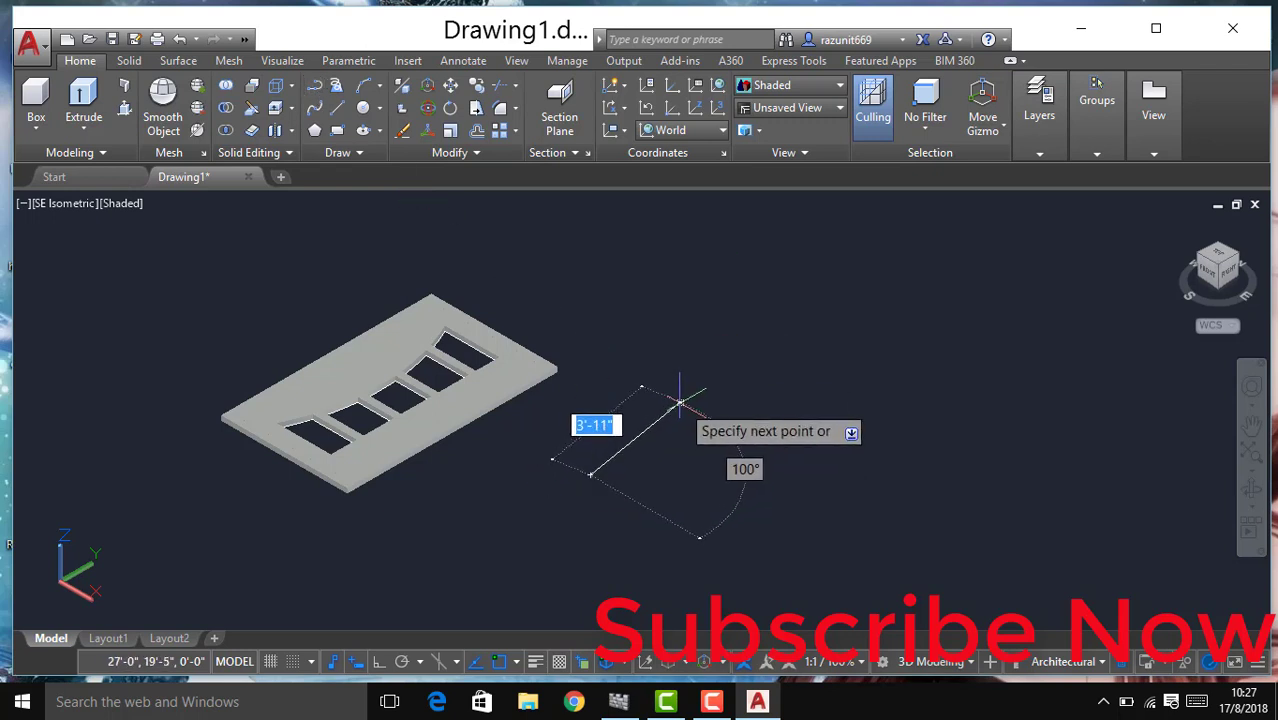
key(F8)
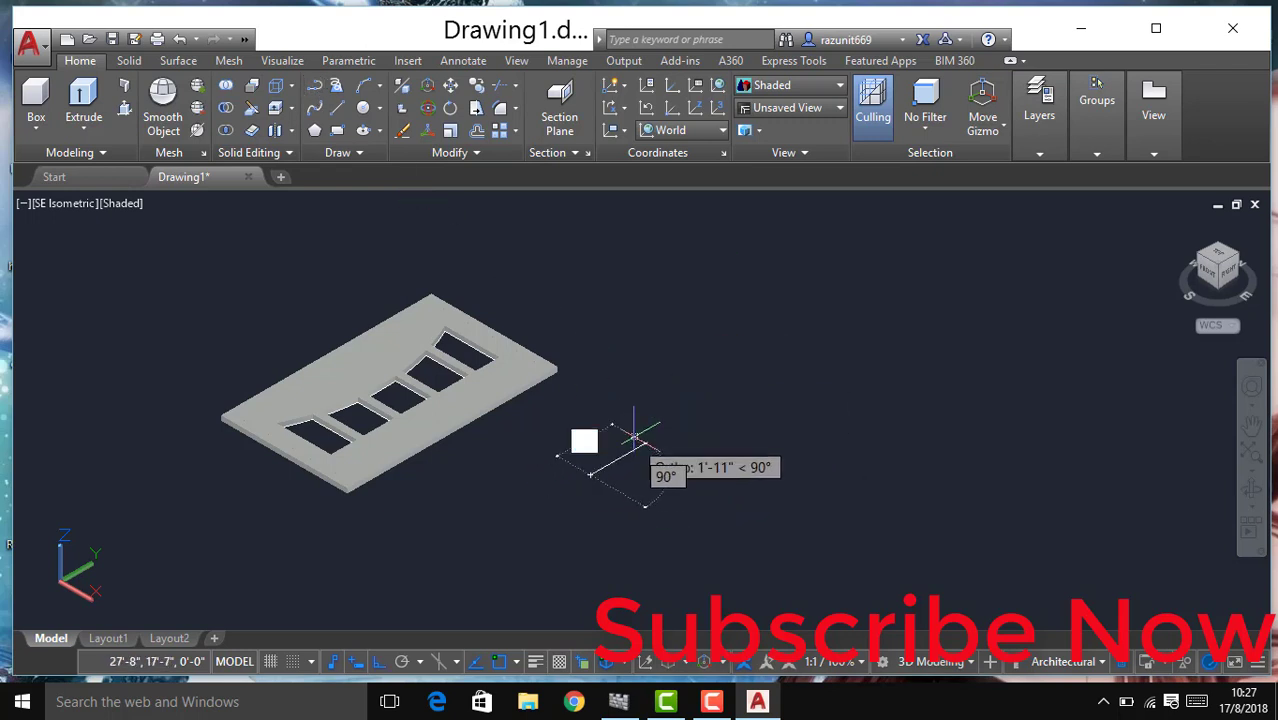
text(4)
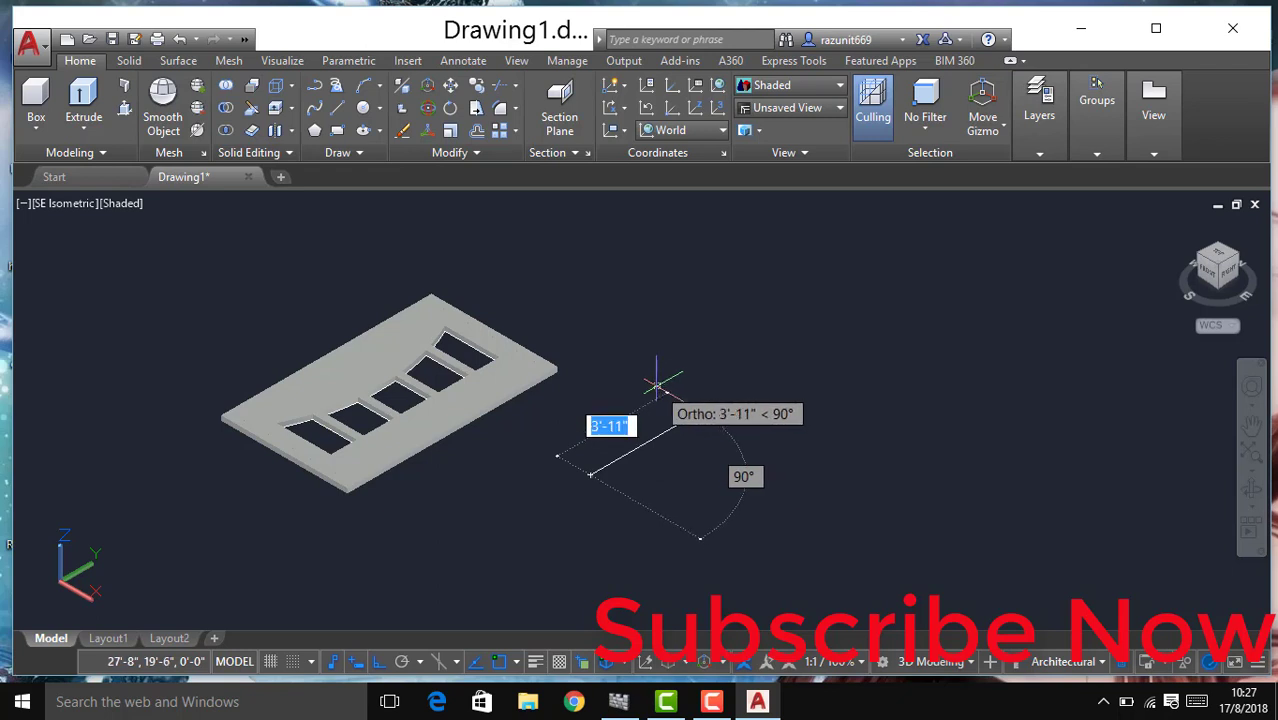
text(7)
key(Return)
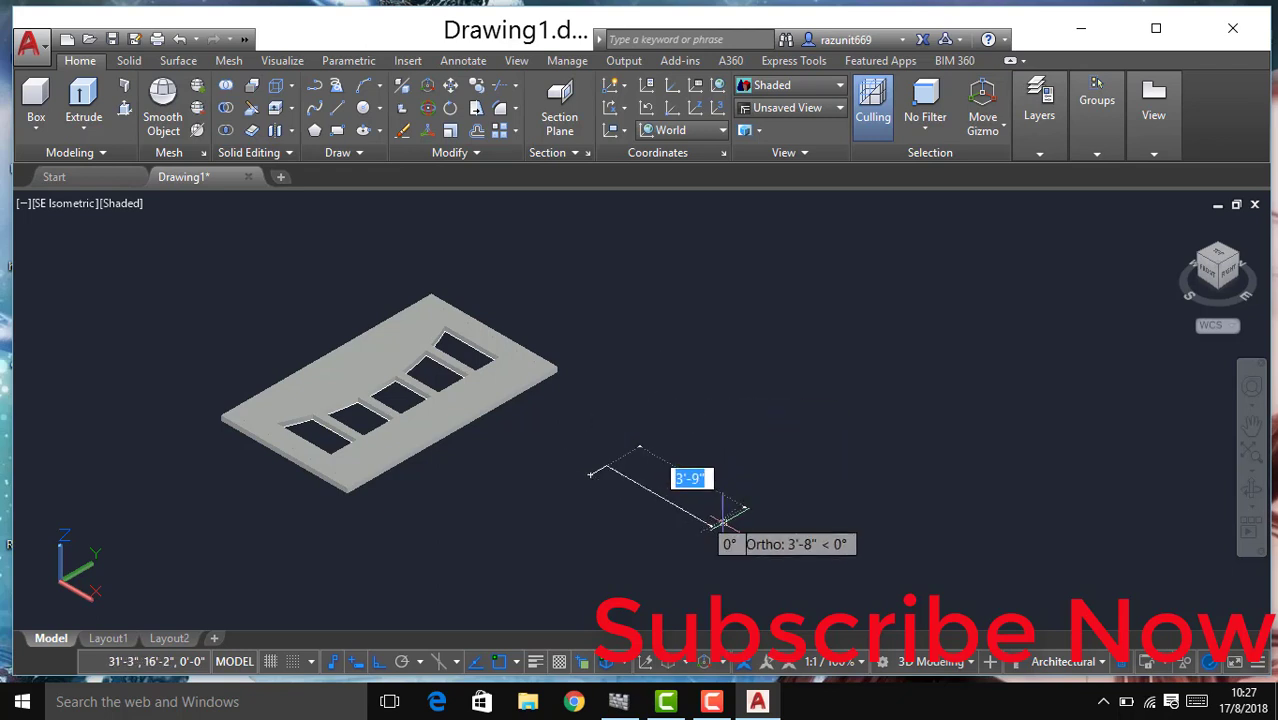
key(Escape)
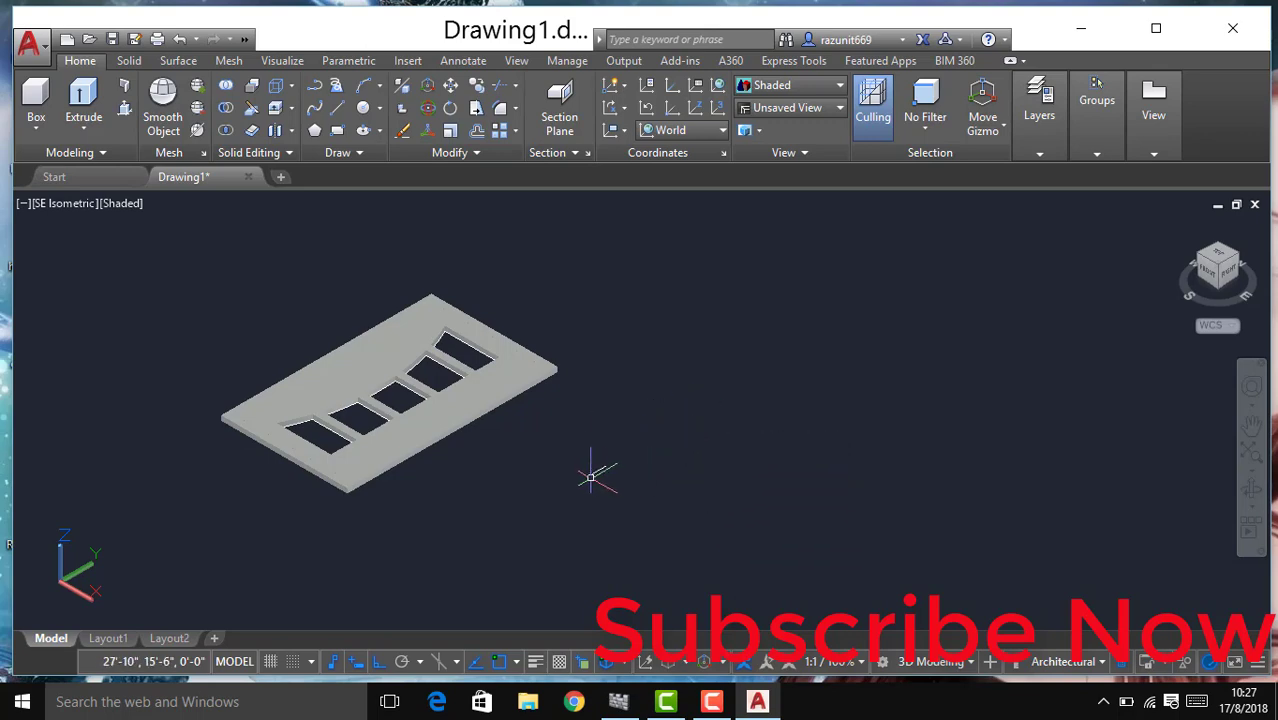
click(597, 469)
key(Delete)
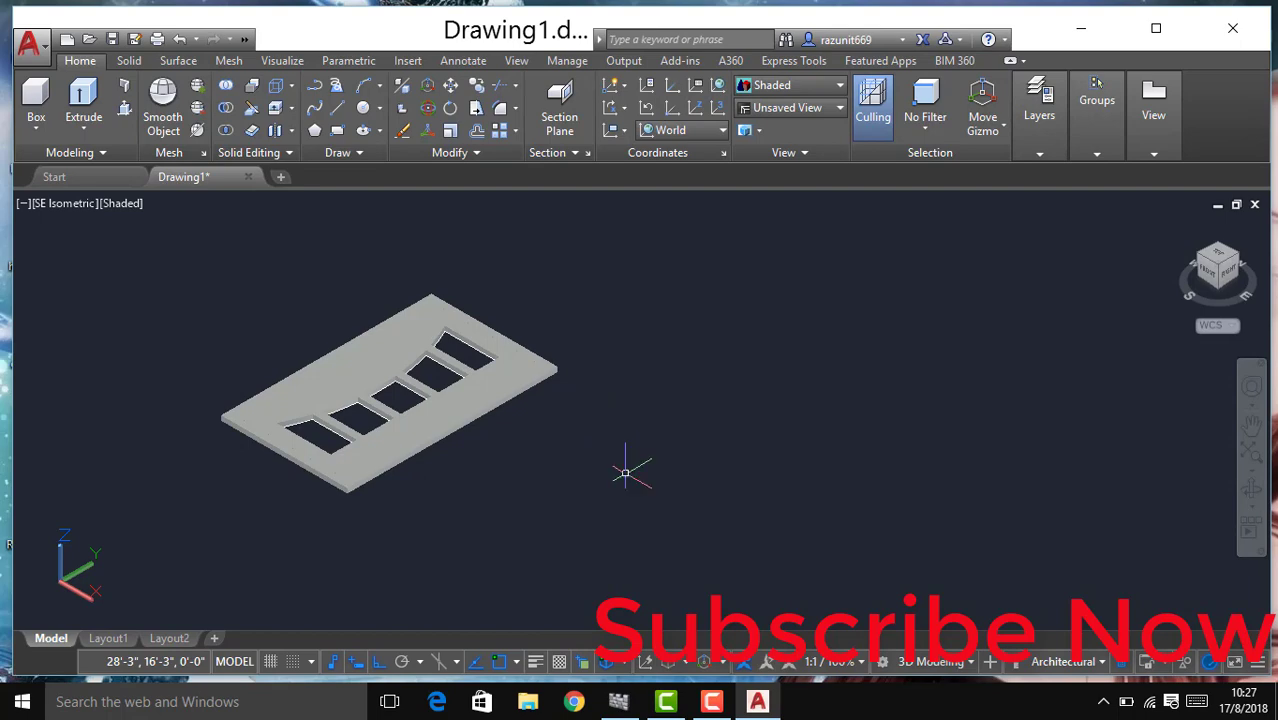
text(l)
Step: Draw the handle path's first segments, including the 1' and 11-inch runs
key(Return)
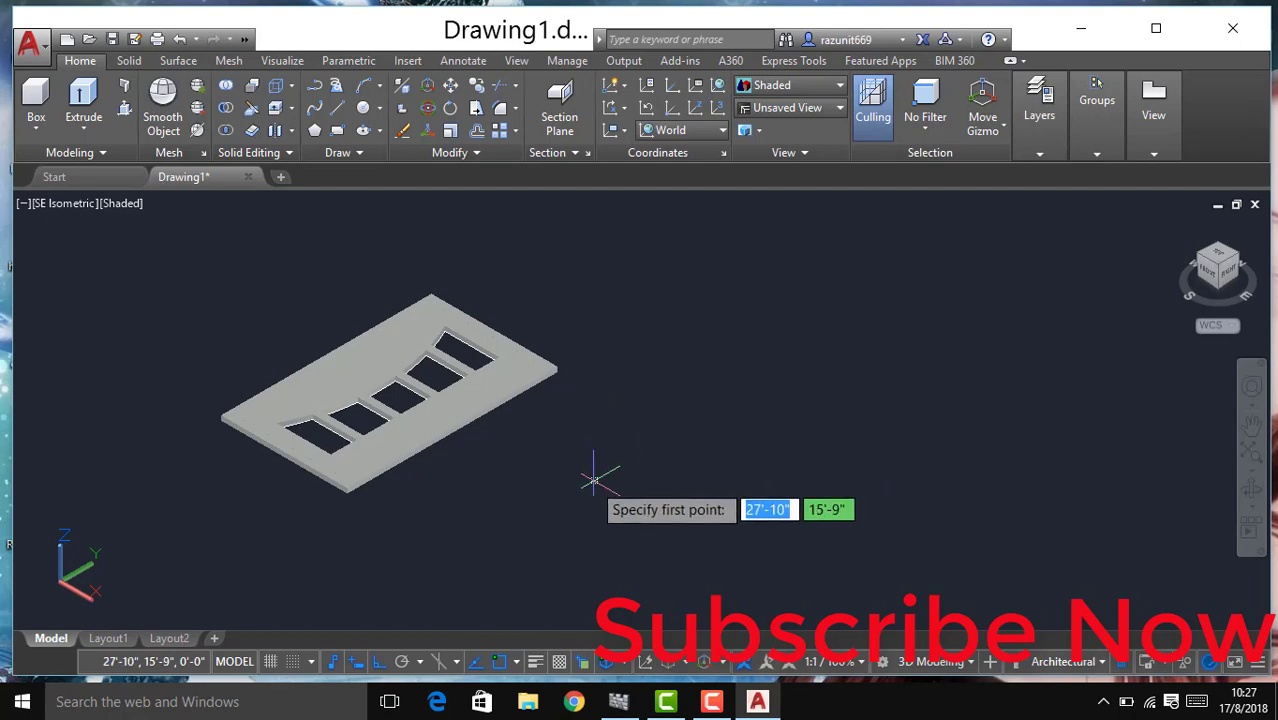
click(542, 510)
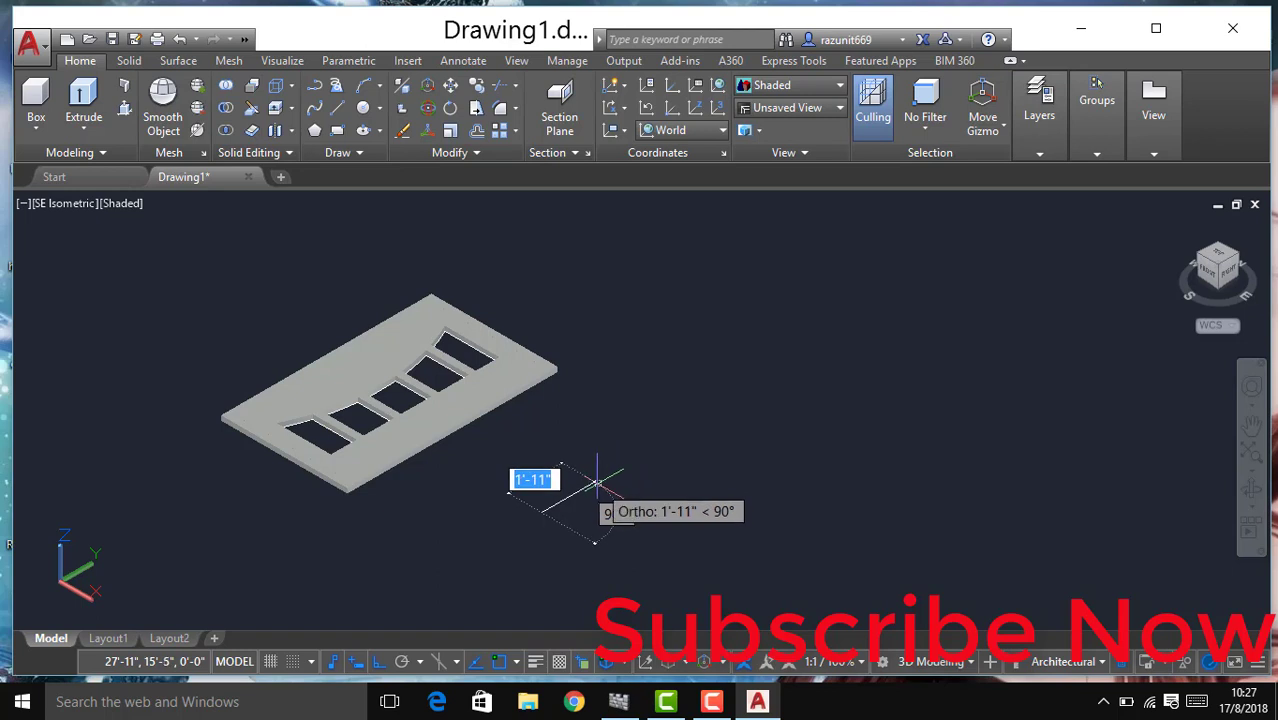
text(1')
key(Return)
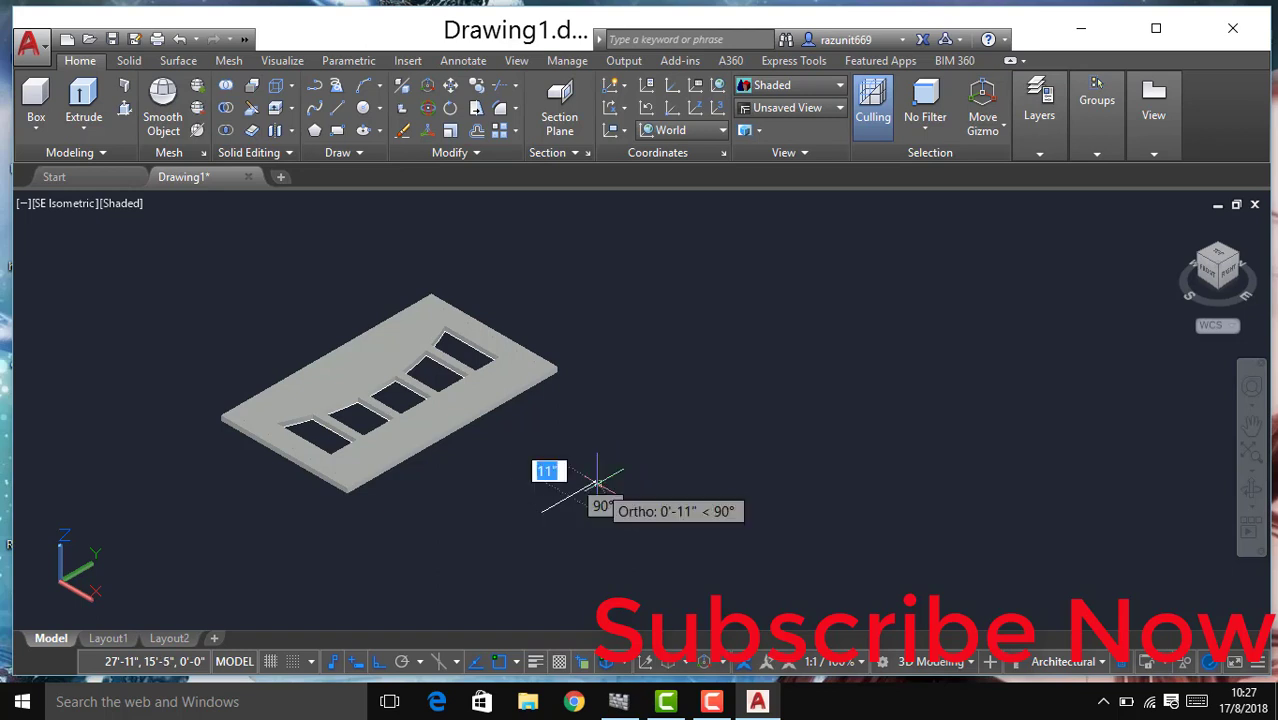
click(597, 484)
text(4")
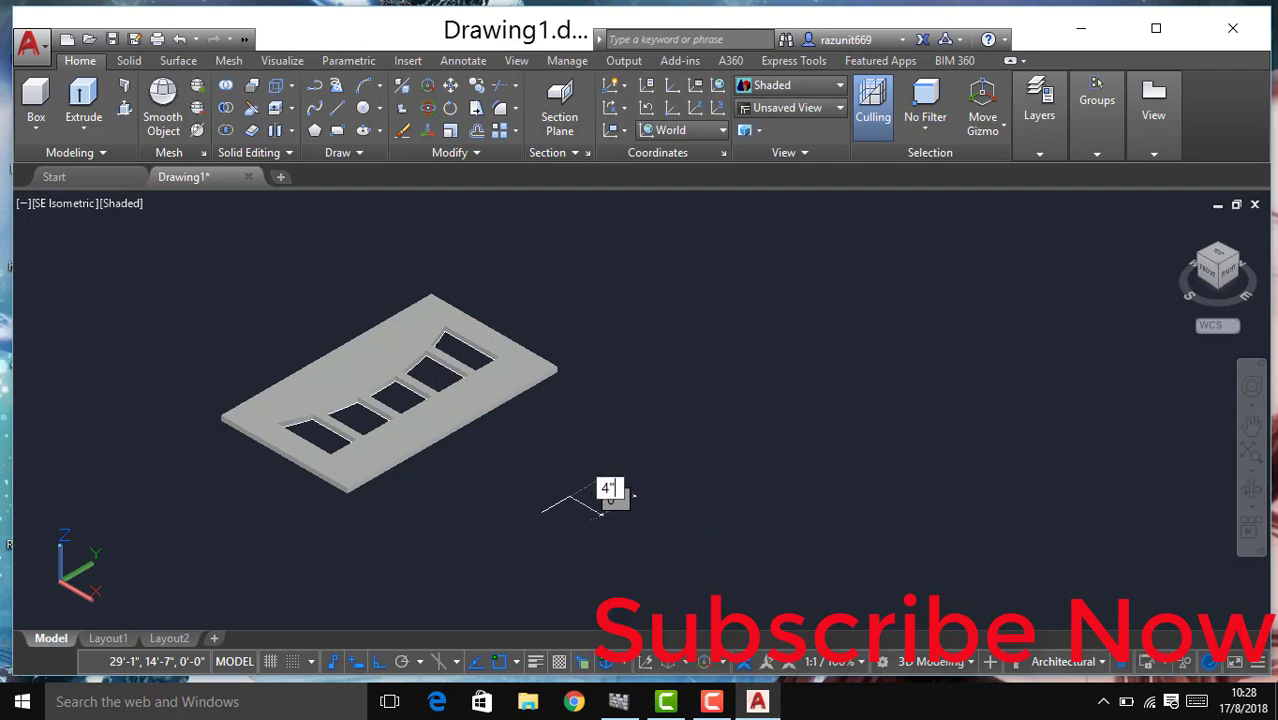
key(Return)
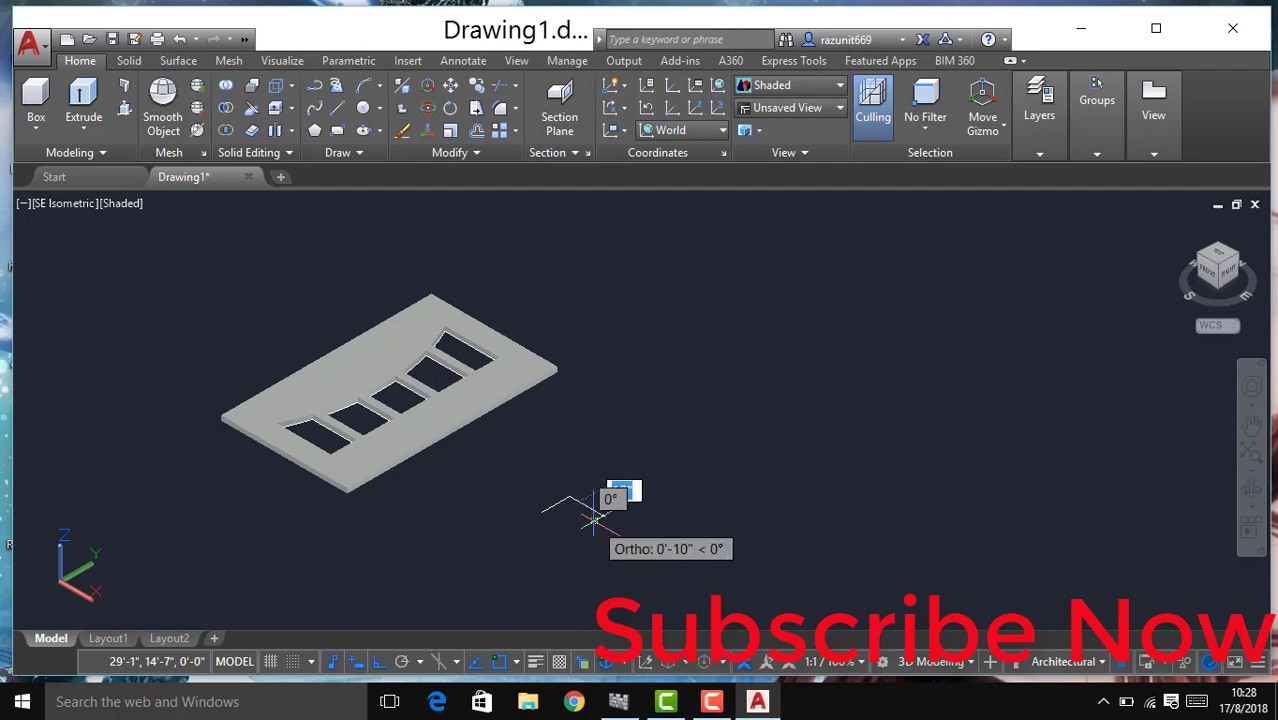
key(Return)
Step: Add a 4-unit line from the path's endpoint to complete the handle outline
scroll(552, 506, up, 5)
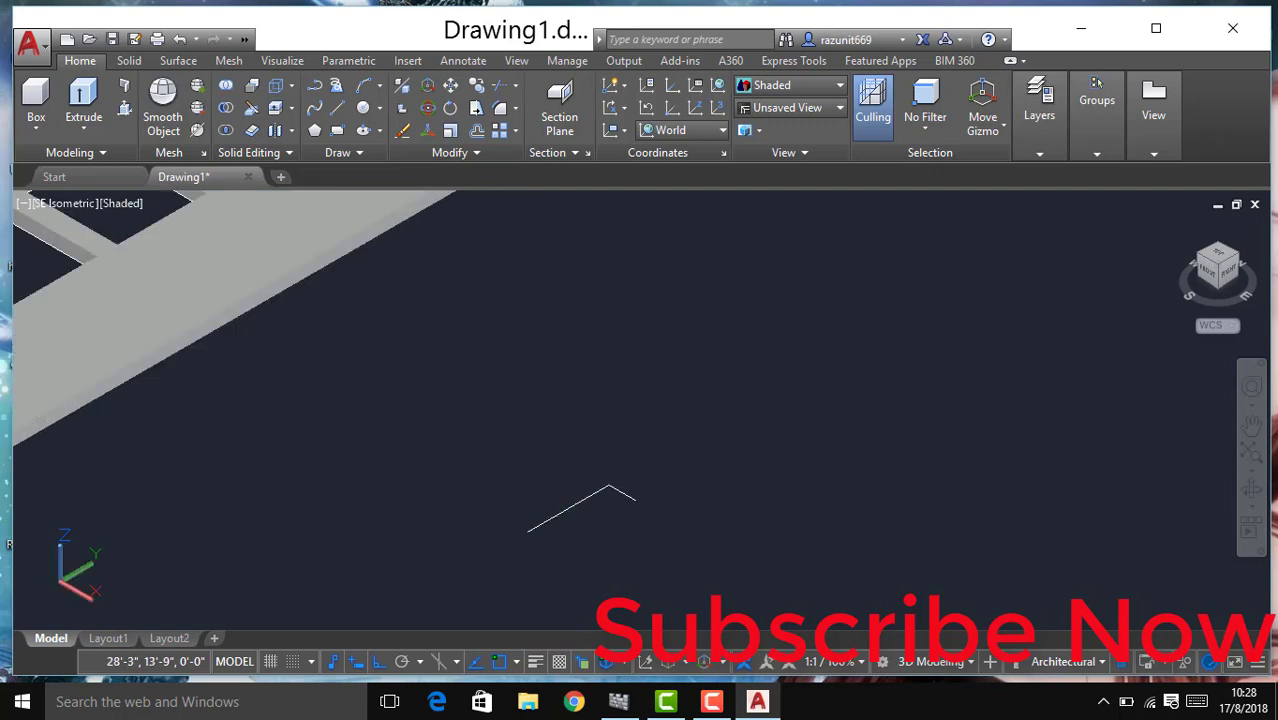
key(Return)
click(528, 532)
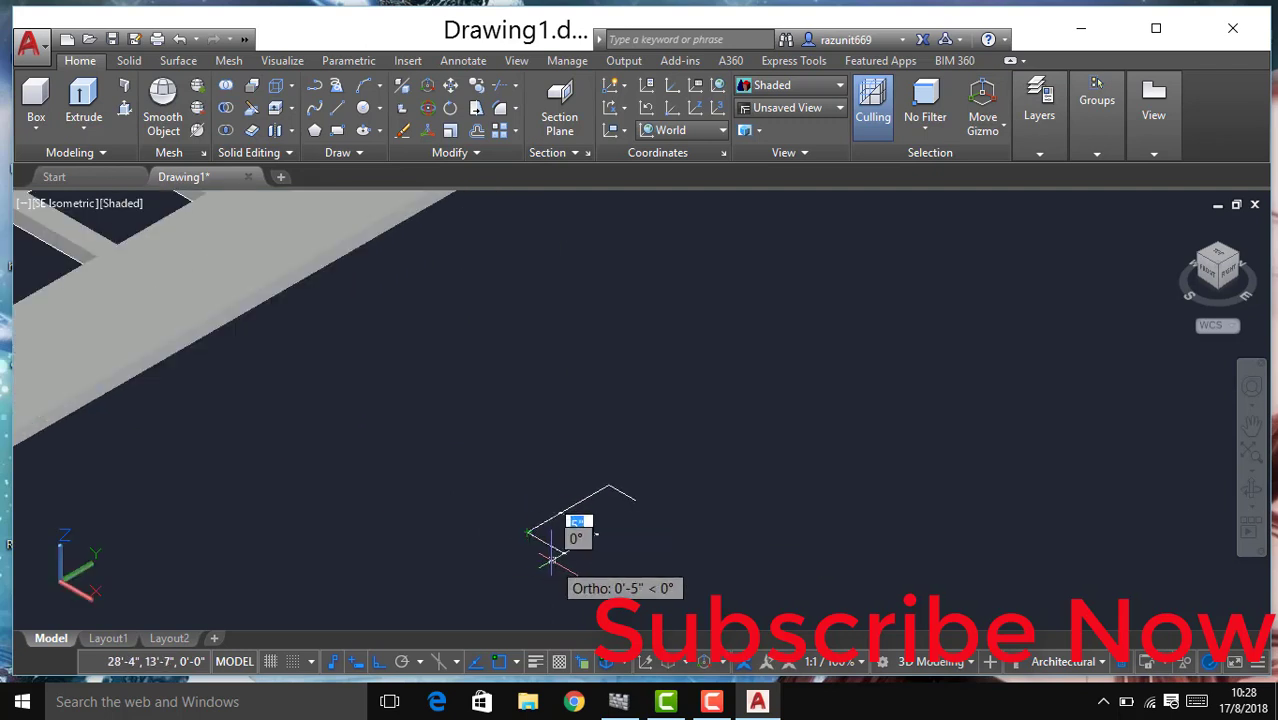
text(4)
key(Return)
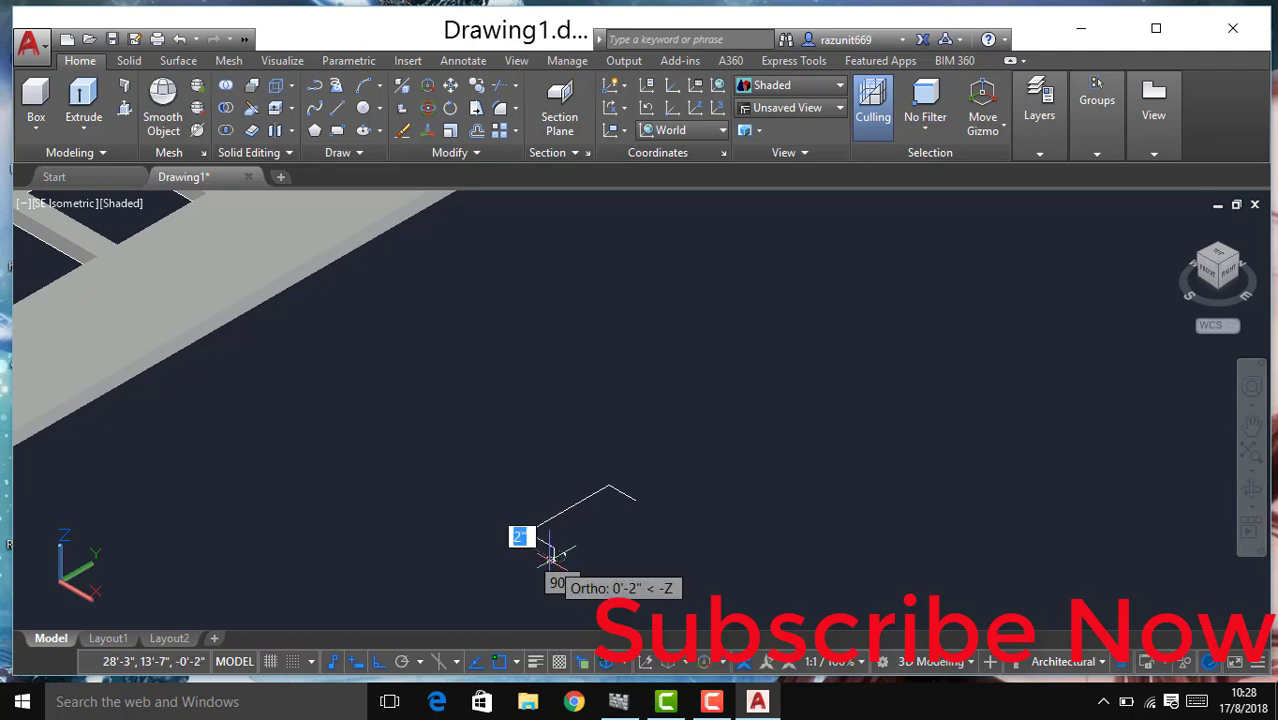
key(Return)
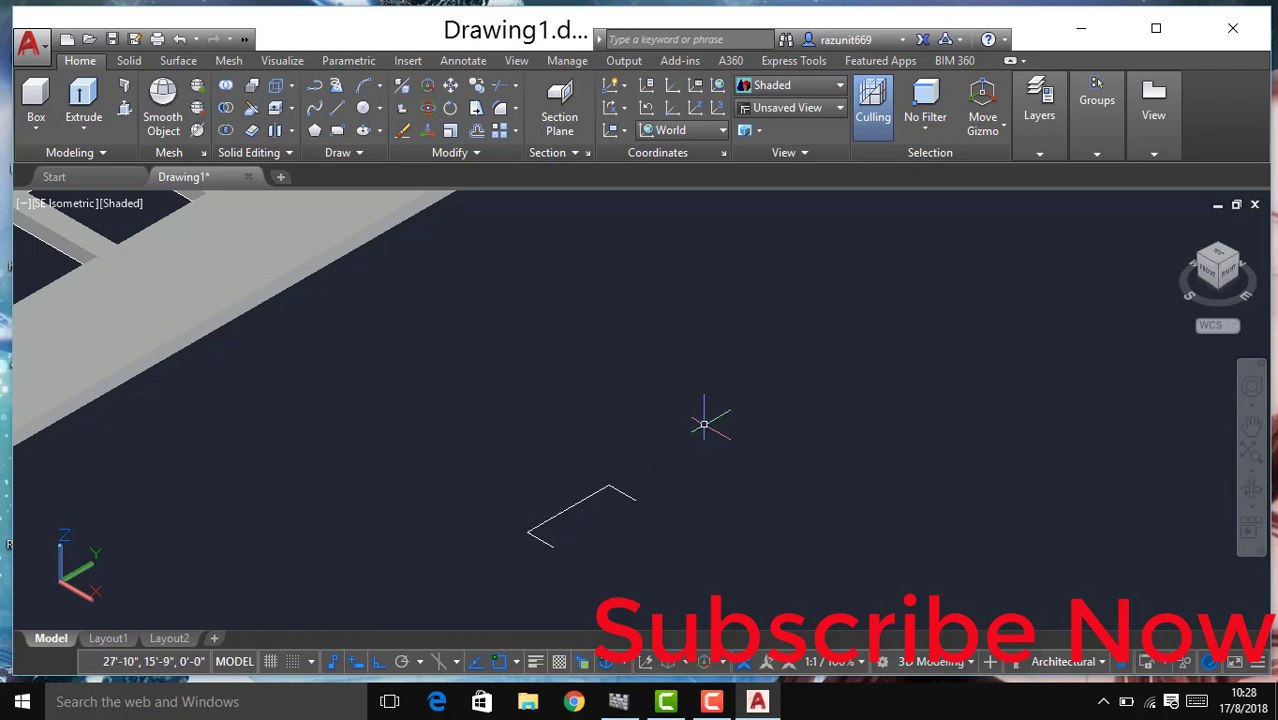
Step: Try a 3-inch fillet on one corner, then undo the oversized result
text(f)
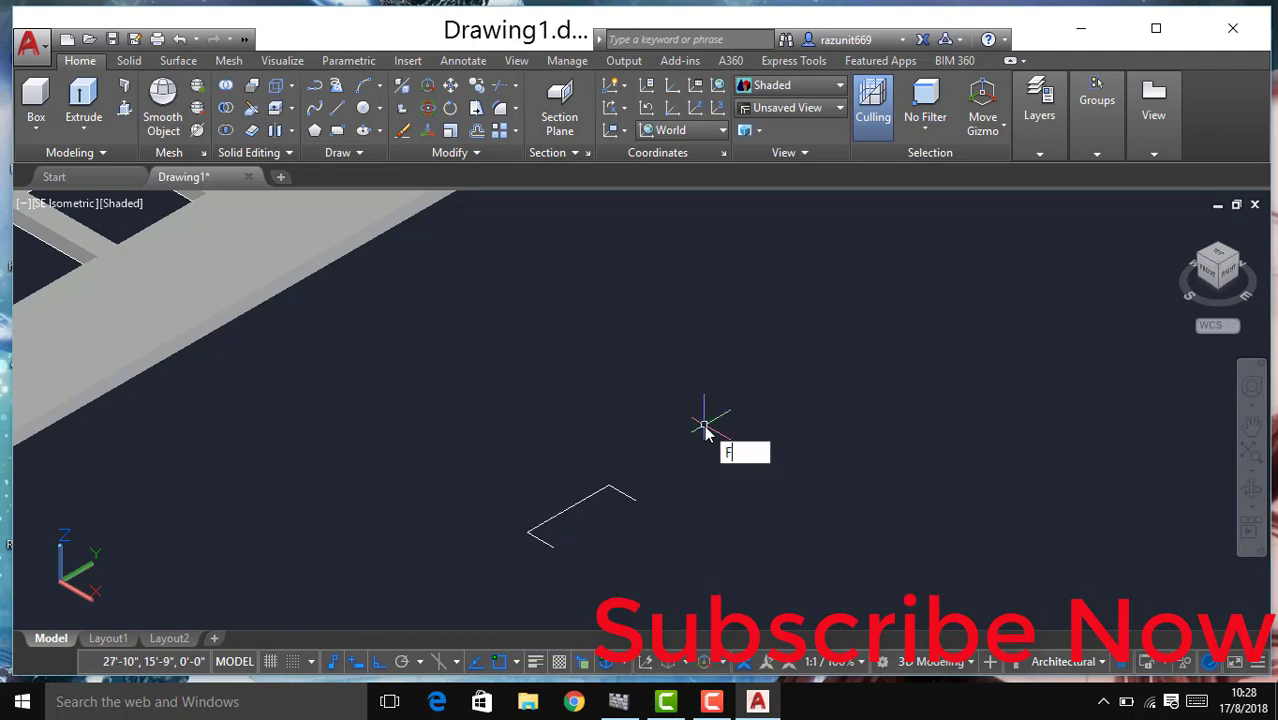
key(Return)
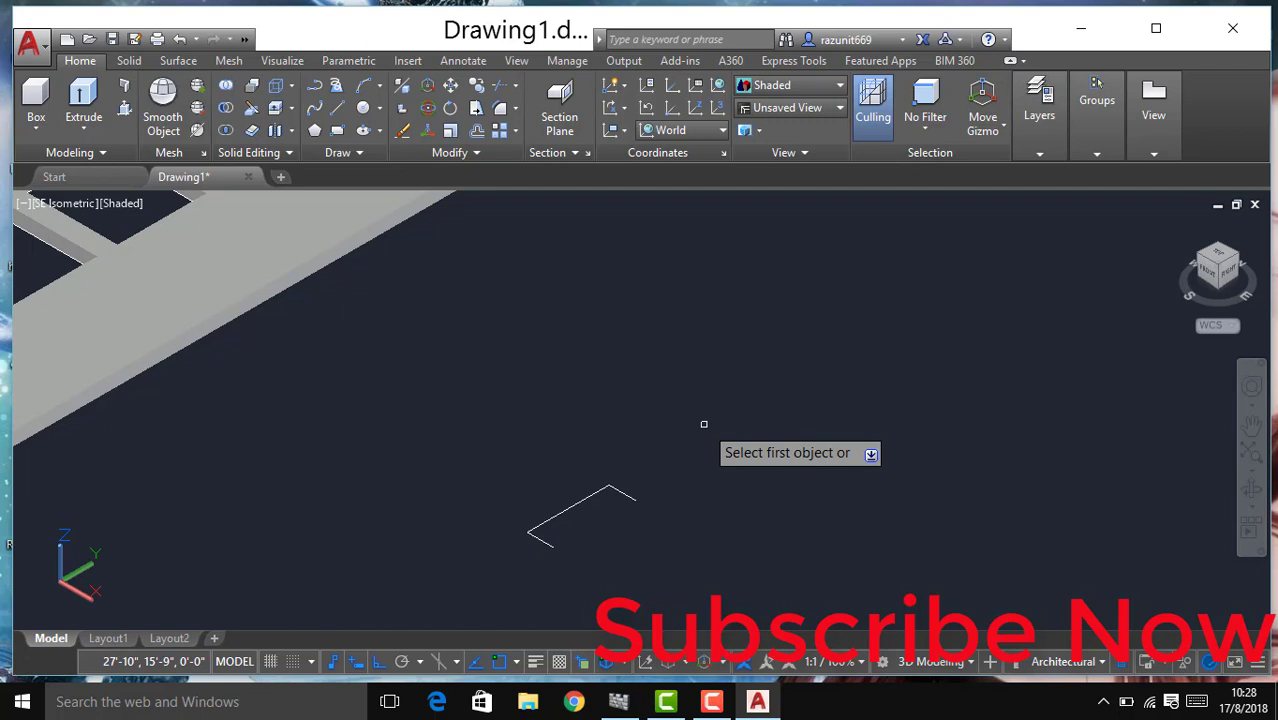
text(r)
key(Return)
text(3")
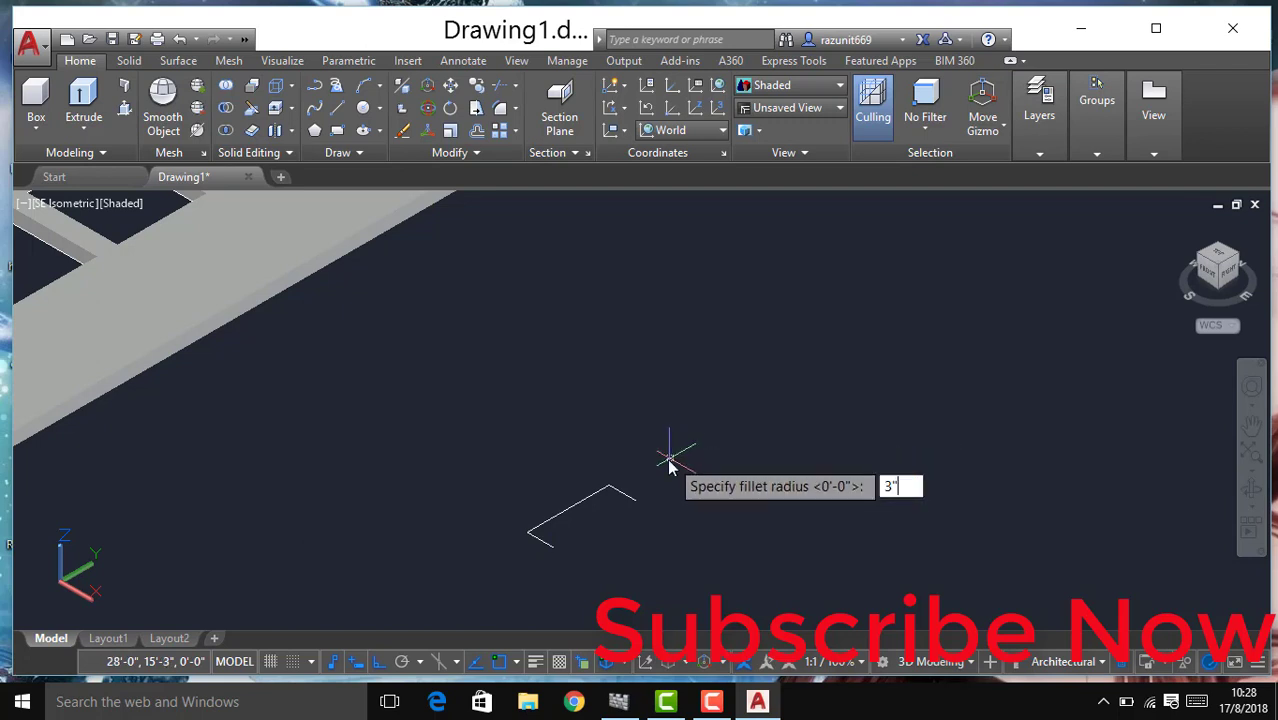
key(Return)
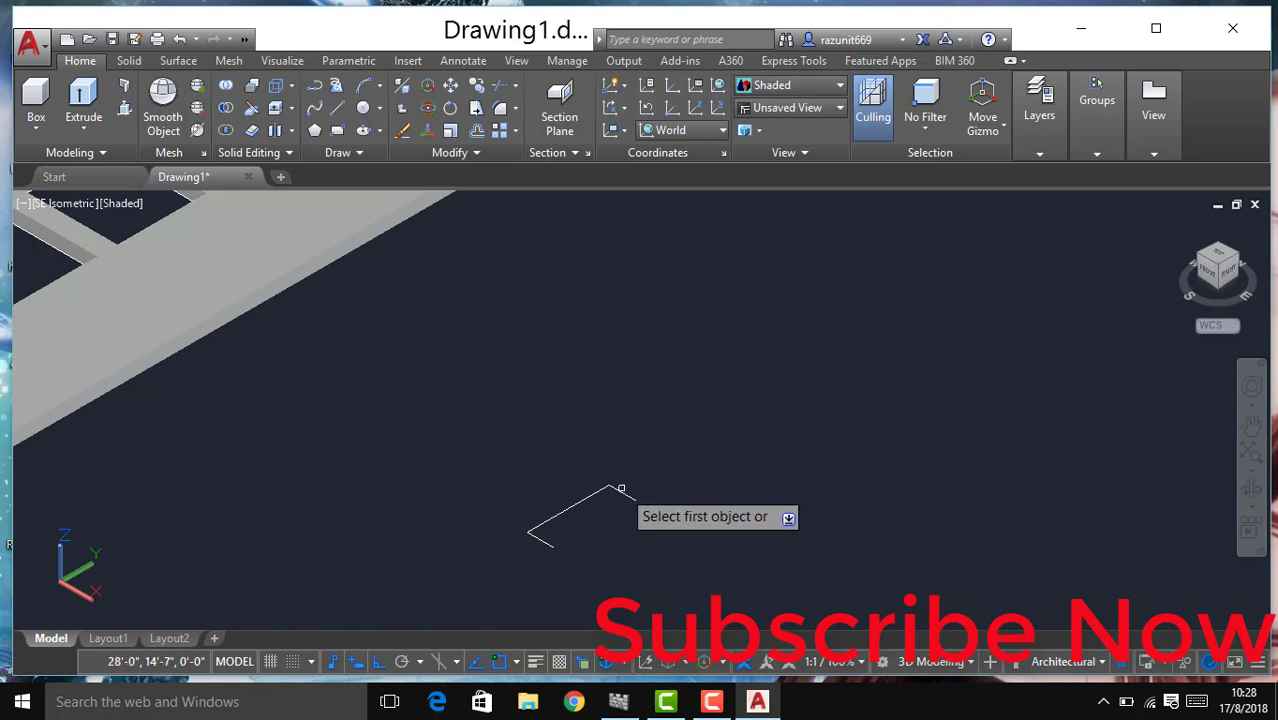
click(620, 489)
click(599, 488)
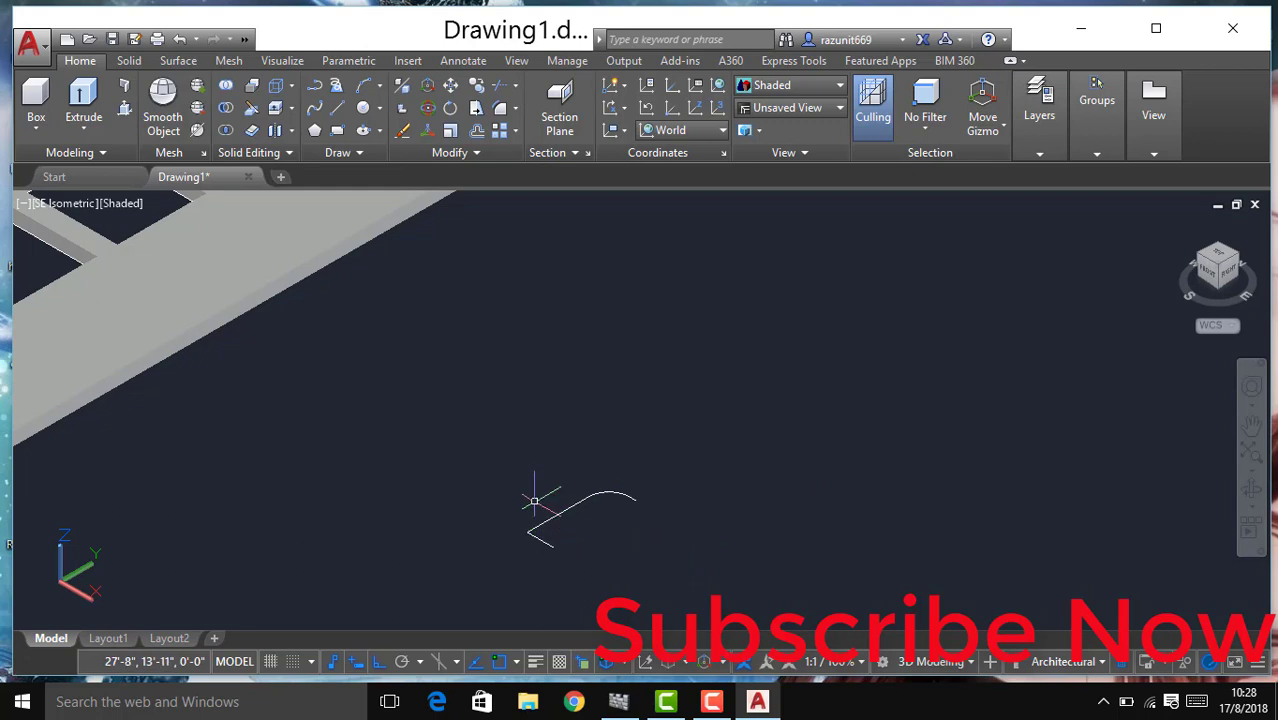
text(u)
key(Return)
Step: Fillet the lower-left corner of the handle path with a 2-inch radius
text(f)
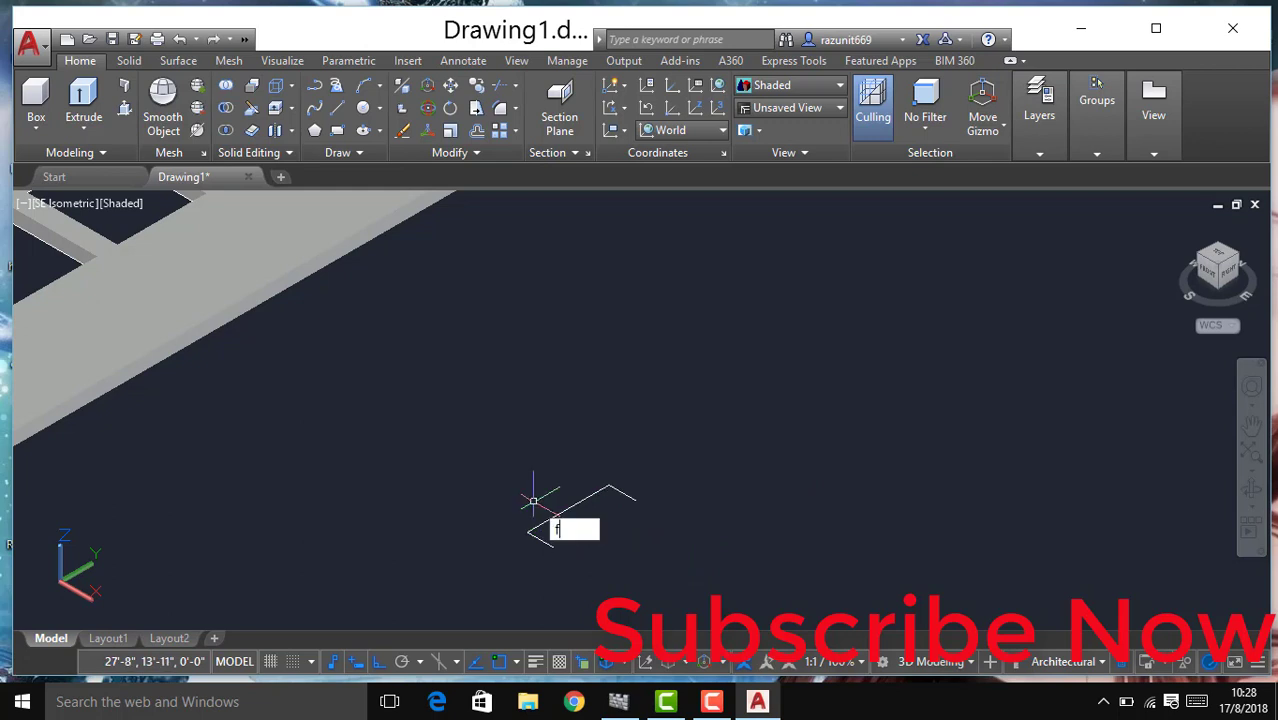
key(Return)
text(r)
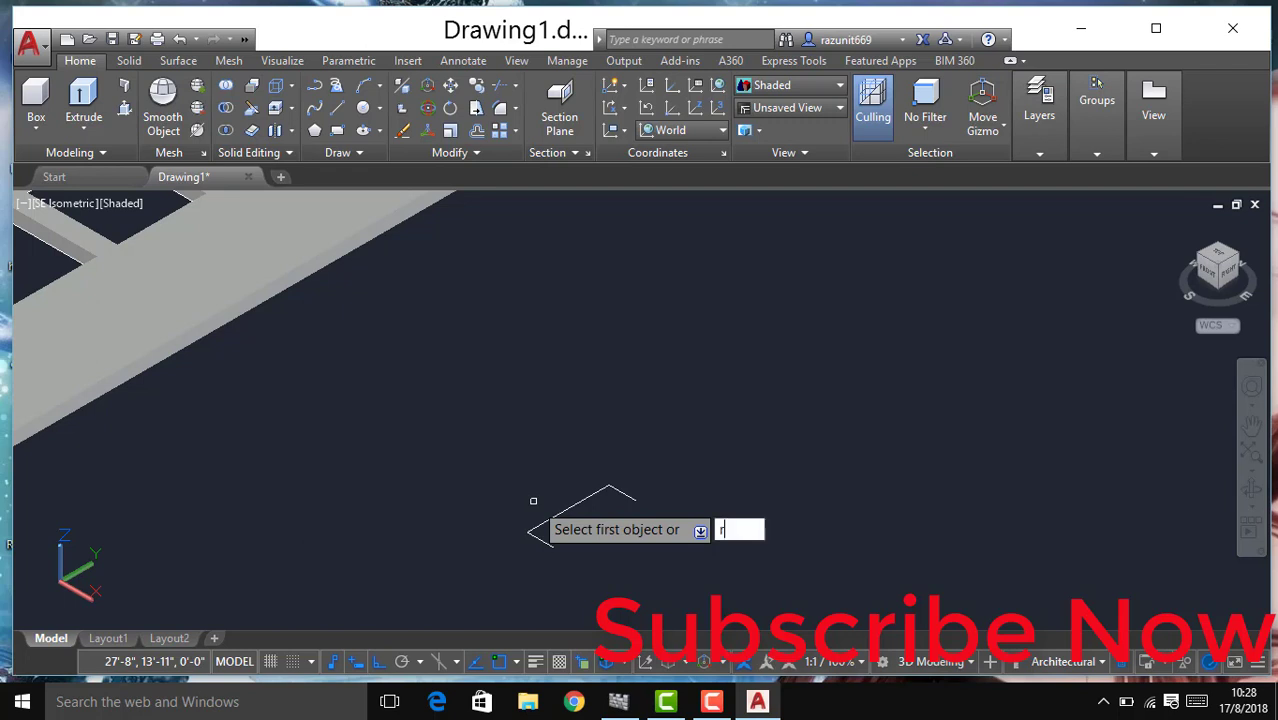
key(Return)
text(2)
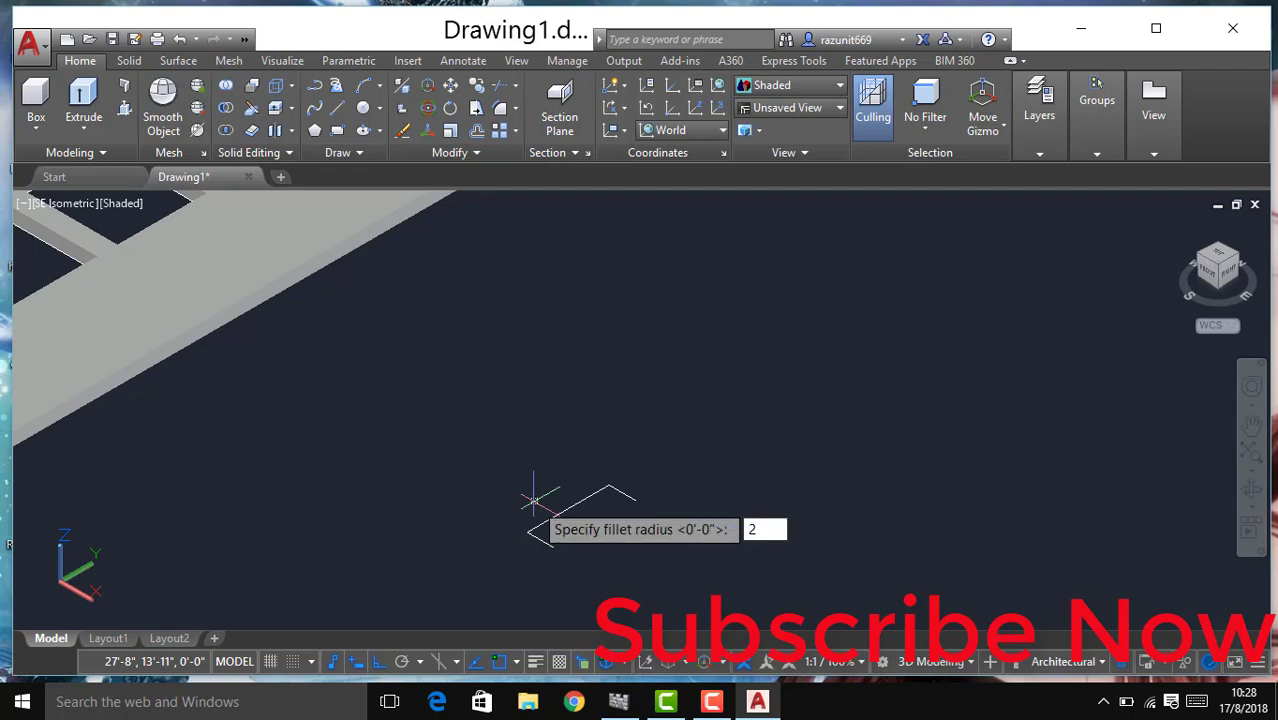
key(Return)
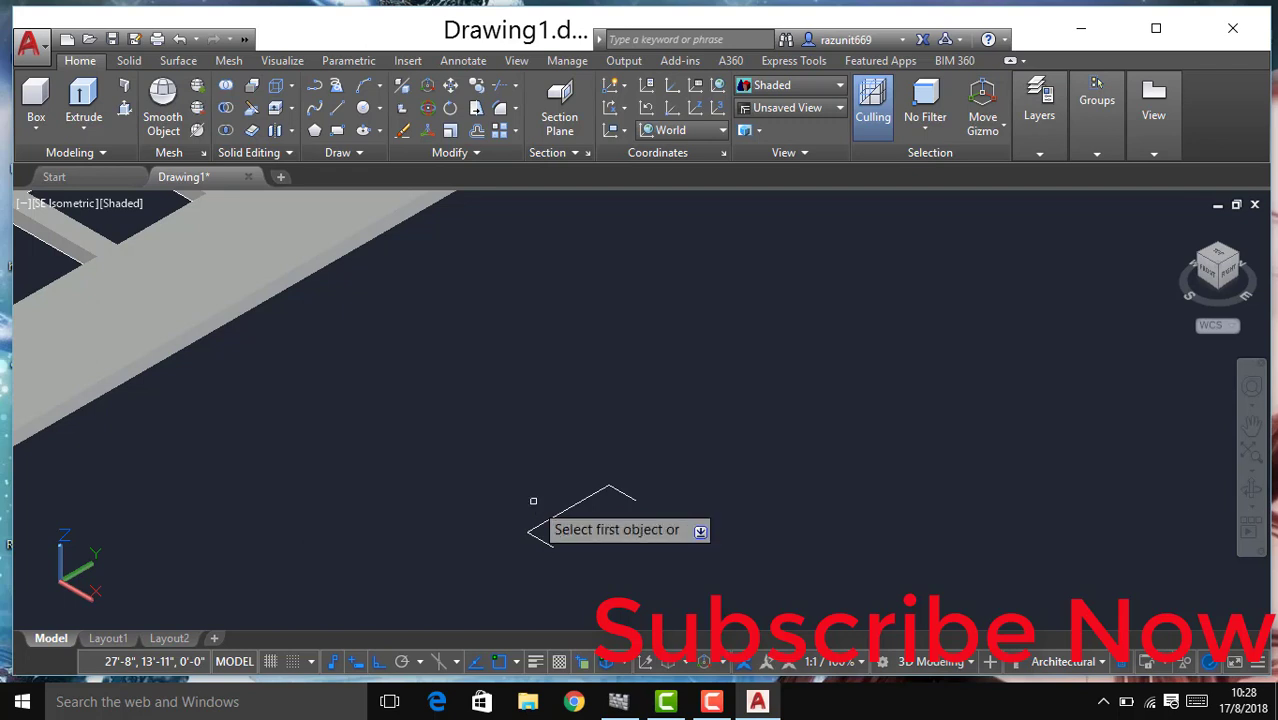
click(545, 523)
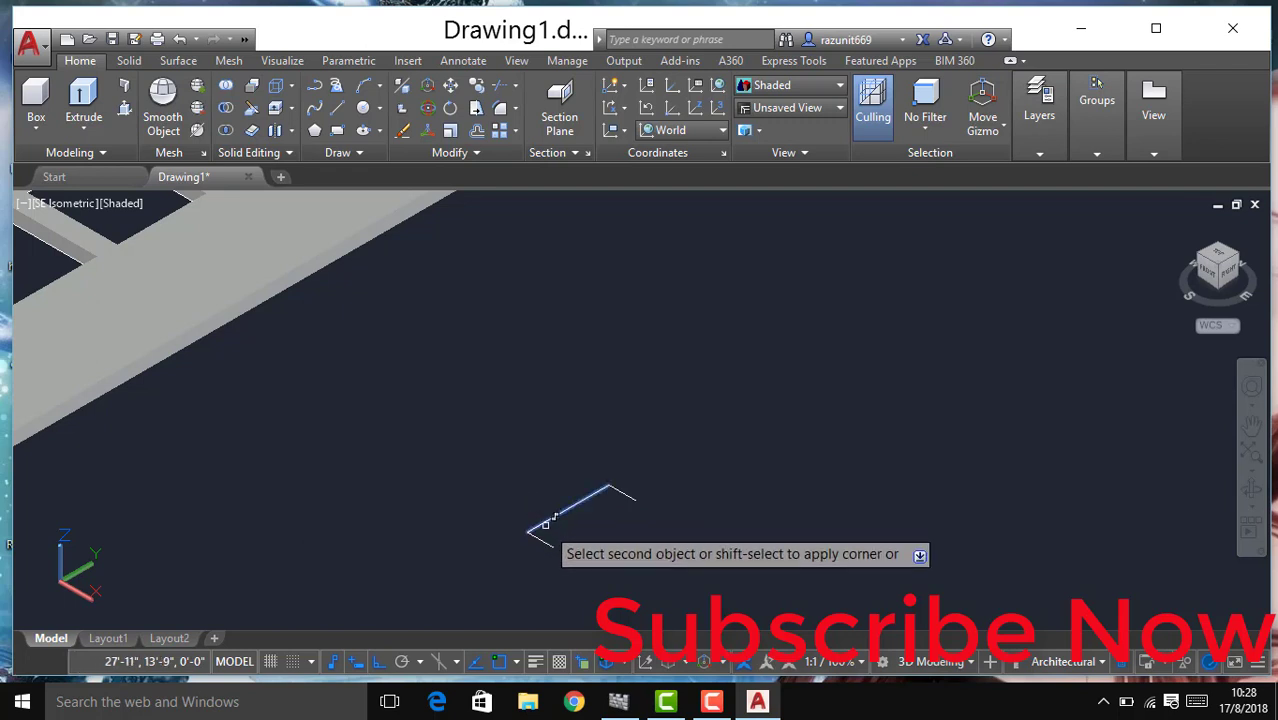
click(543, 541)
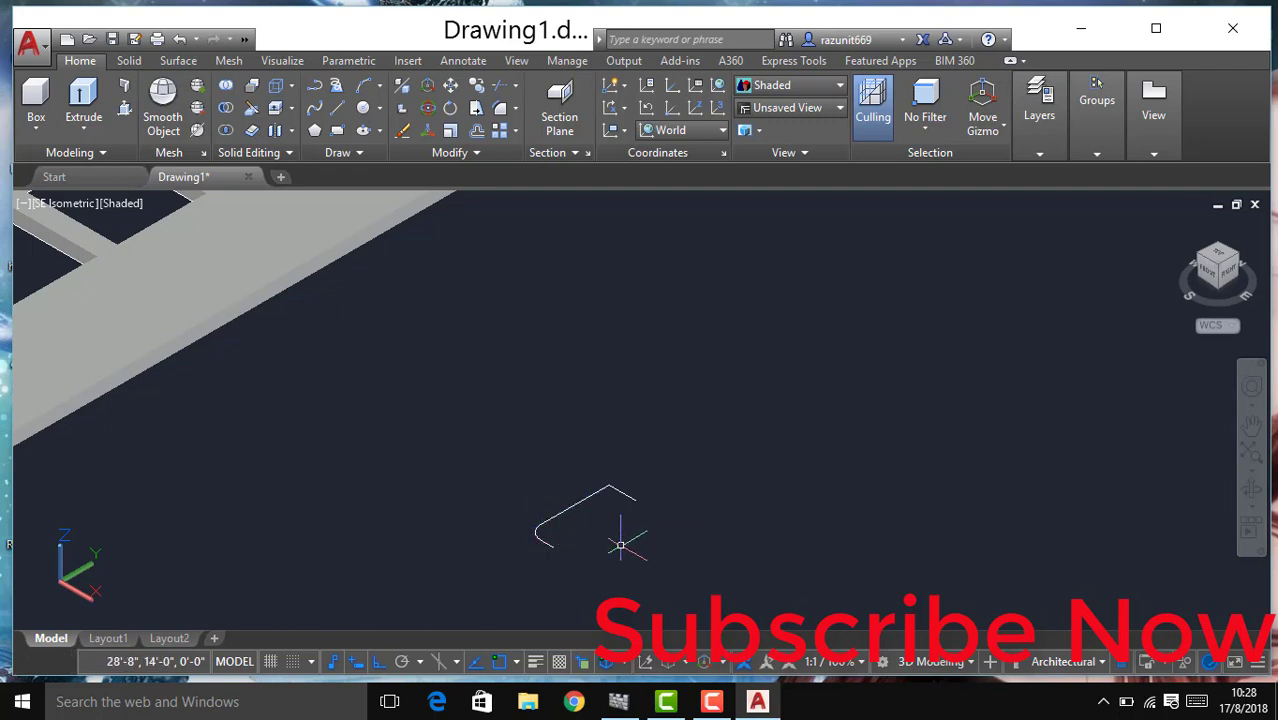
Step: Fillet the upper-right corner with the same 2-inch radius
key(Return)
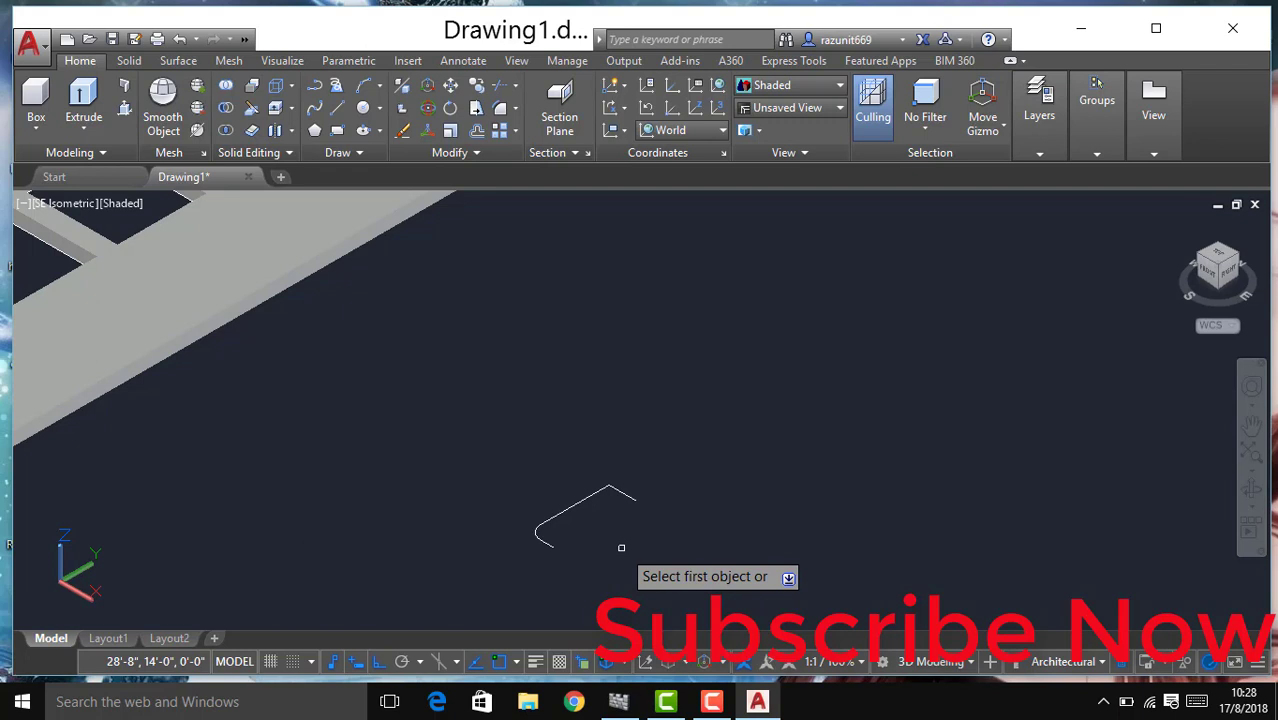
text(r)
key(Return)
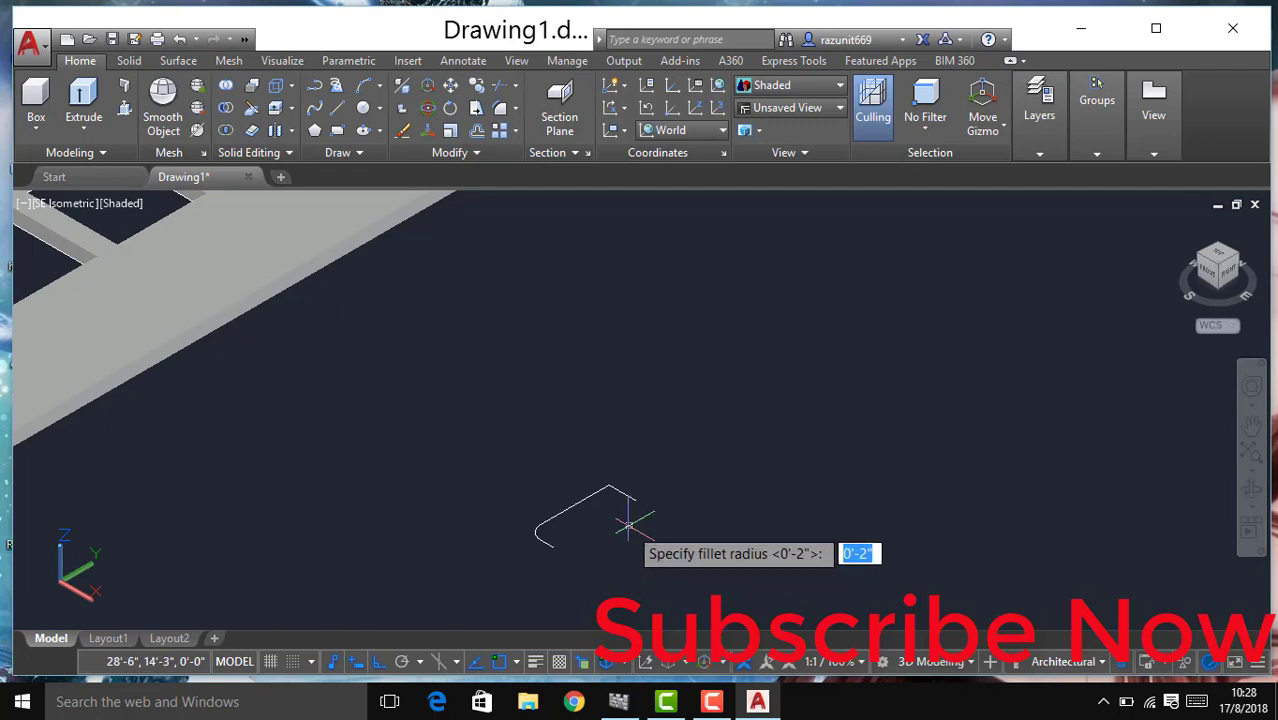
key(Return)
click(626, 491)
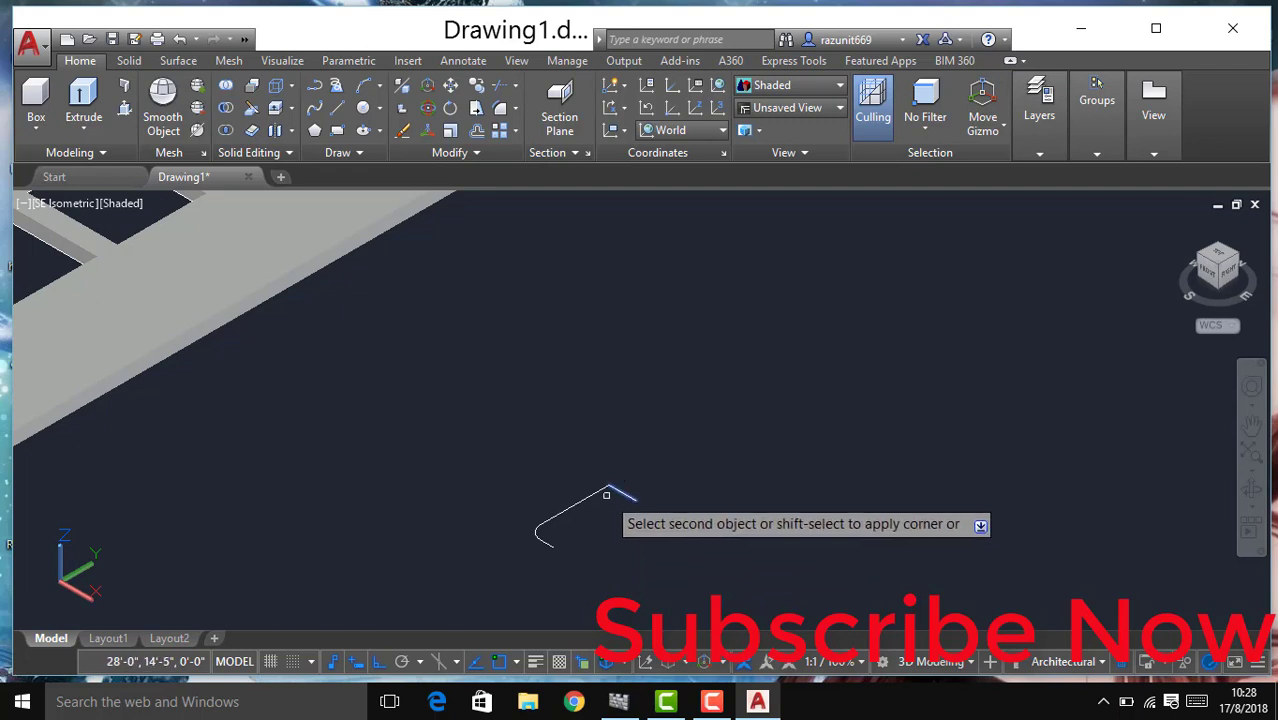
click(604, 484)
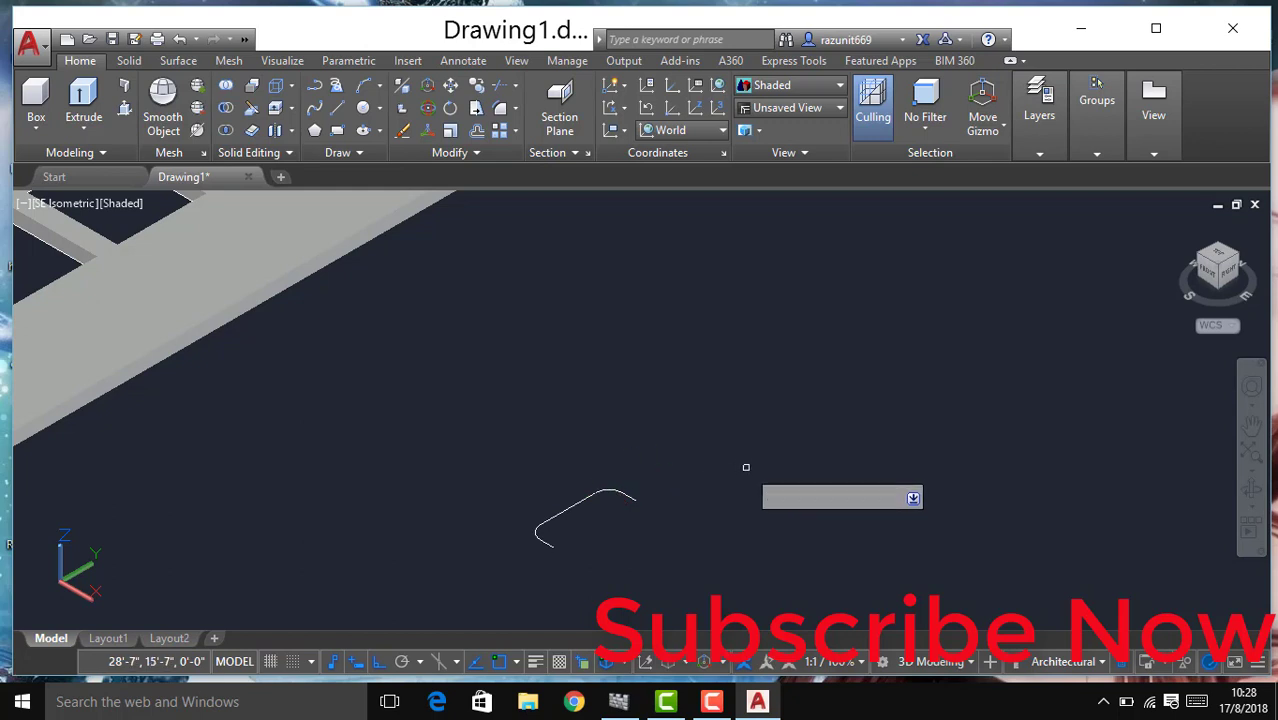
Step: Draw a 1-inch circle, then delete it as misplaced
key(Escape)
text(c)
key(Return)
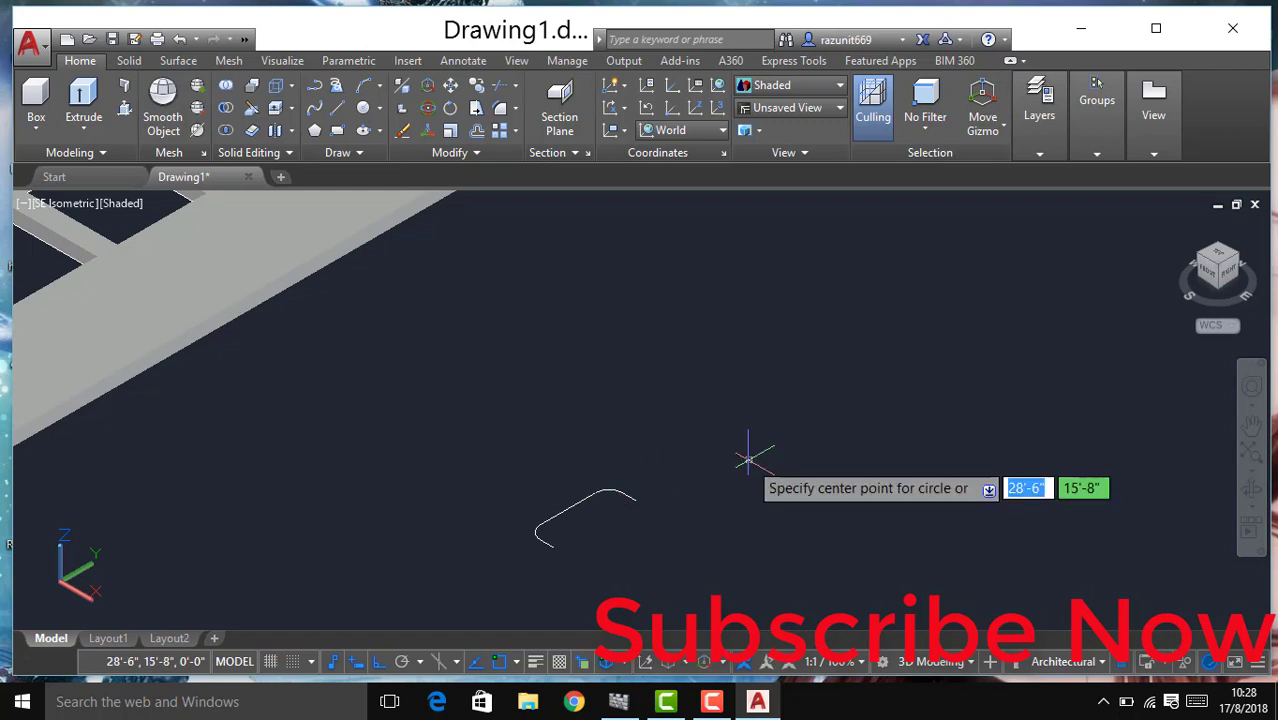
text(1)
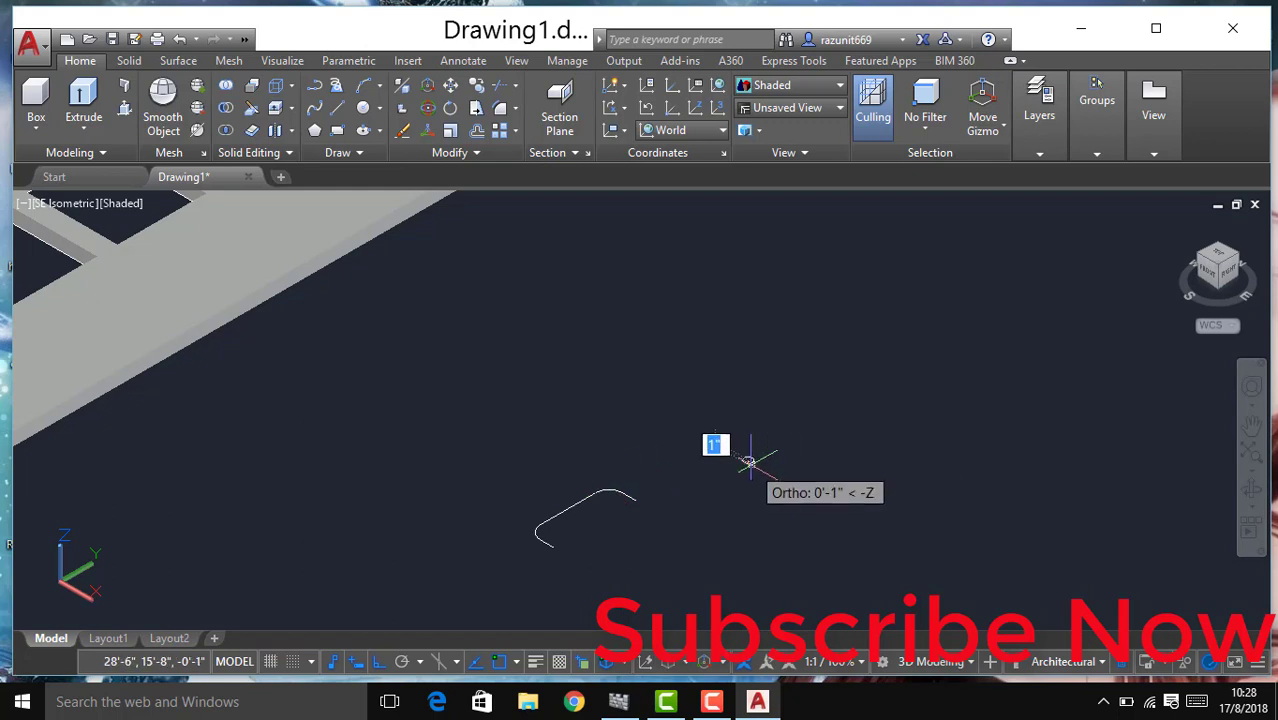
text(1)
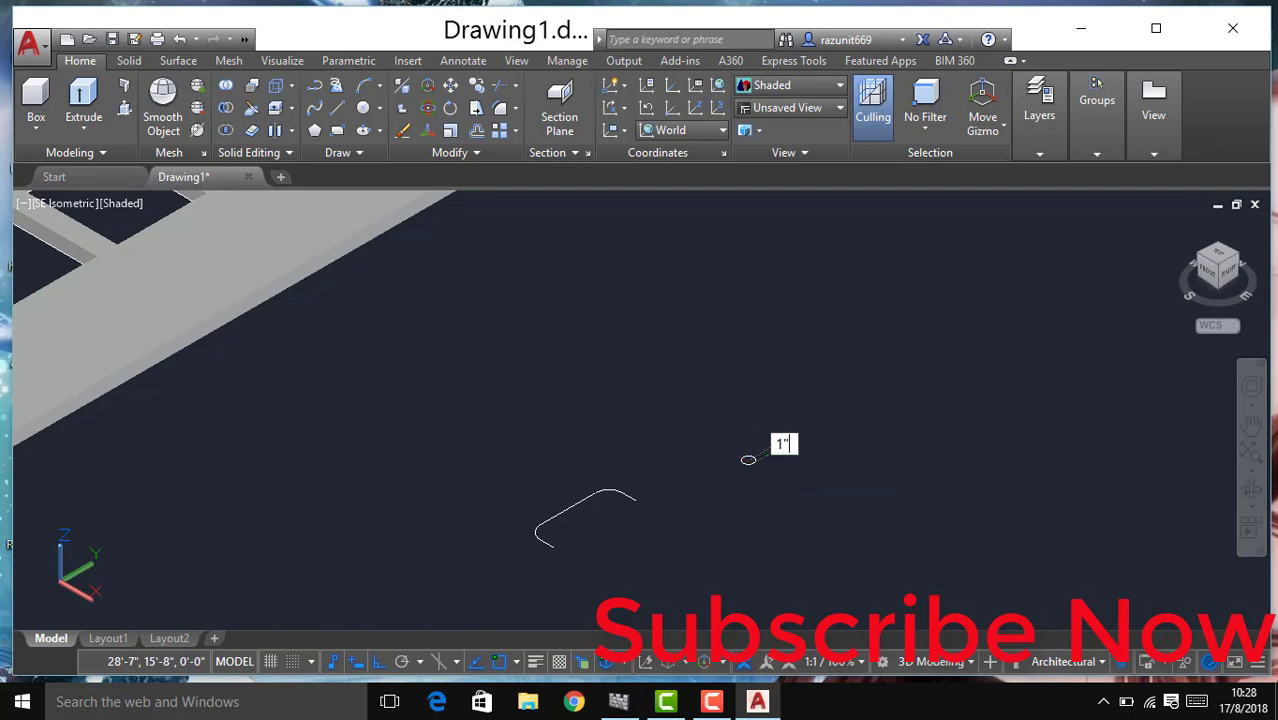
key(Return)
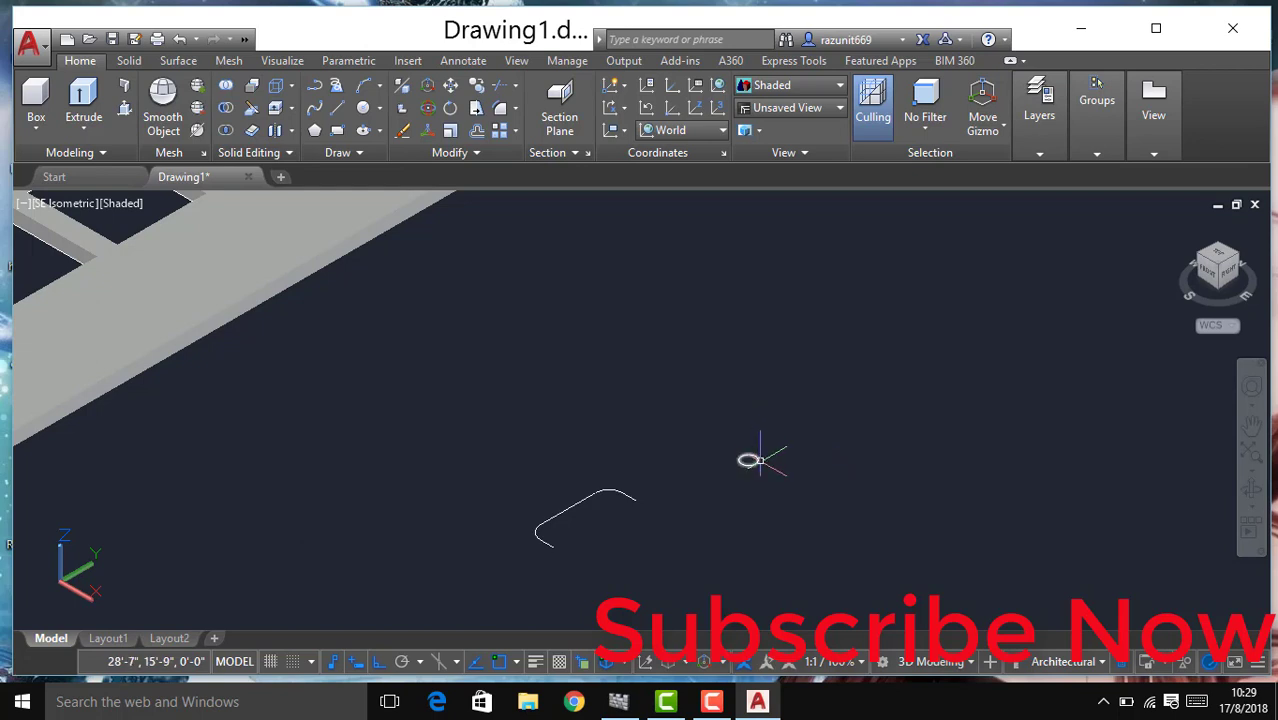
click(757, 460)
key(Delete)
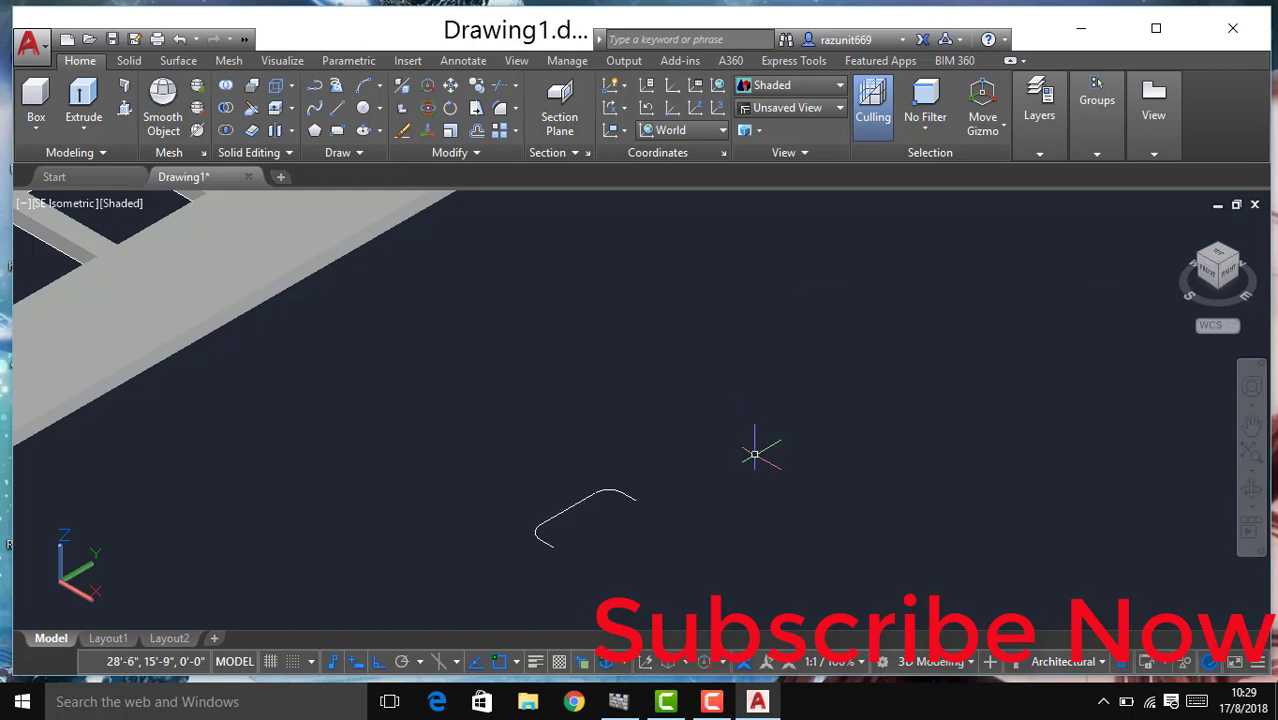
Step: Redraw the 1-inch circle in free space near the handle path
text(c)
key(Return)
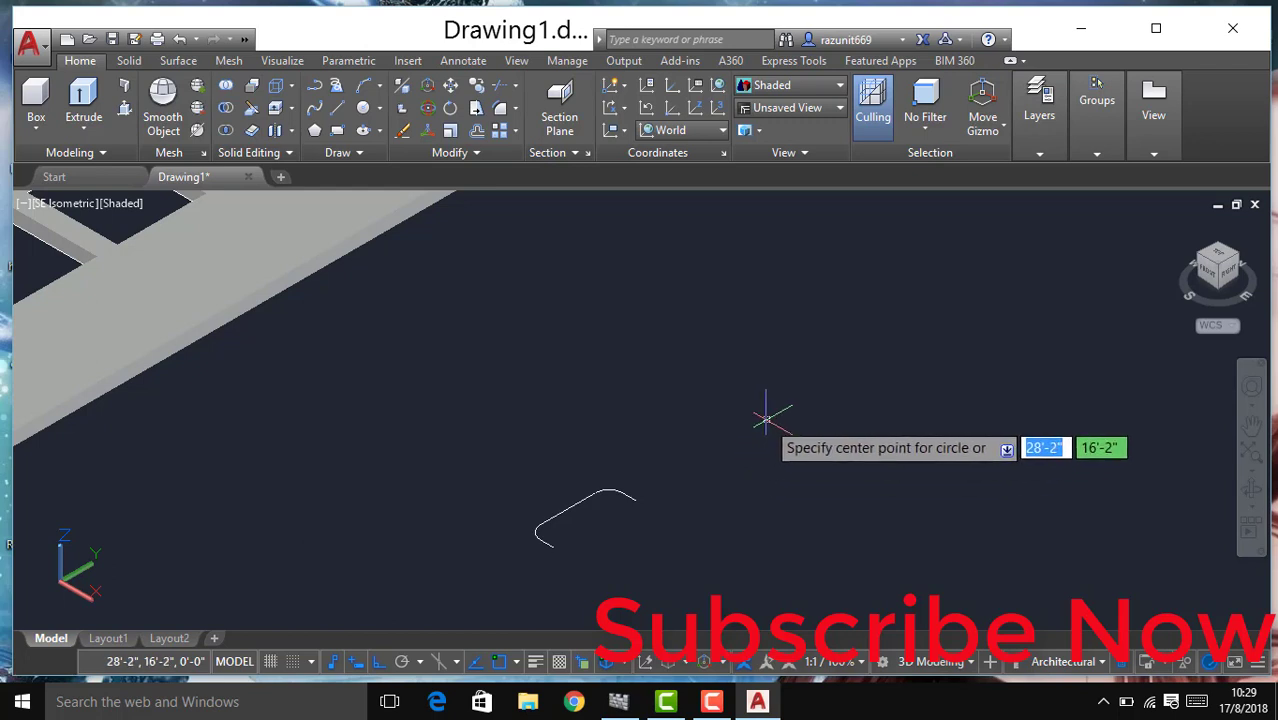
click(766, 422)
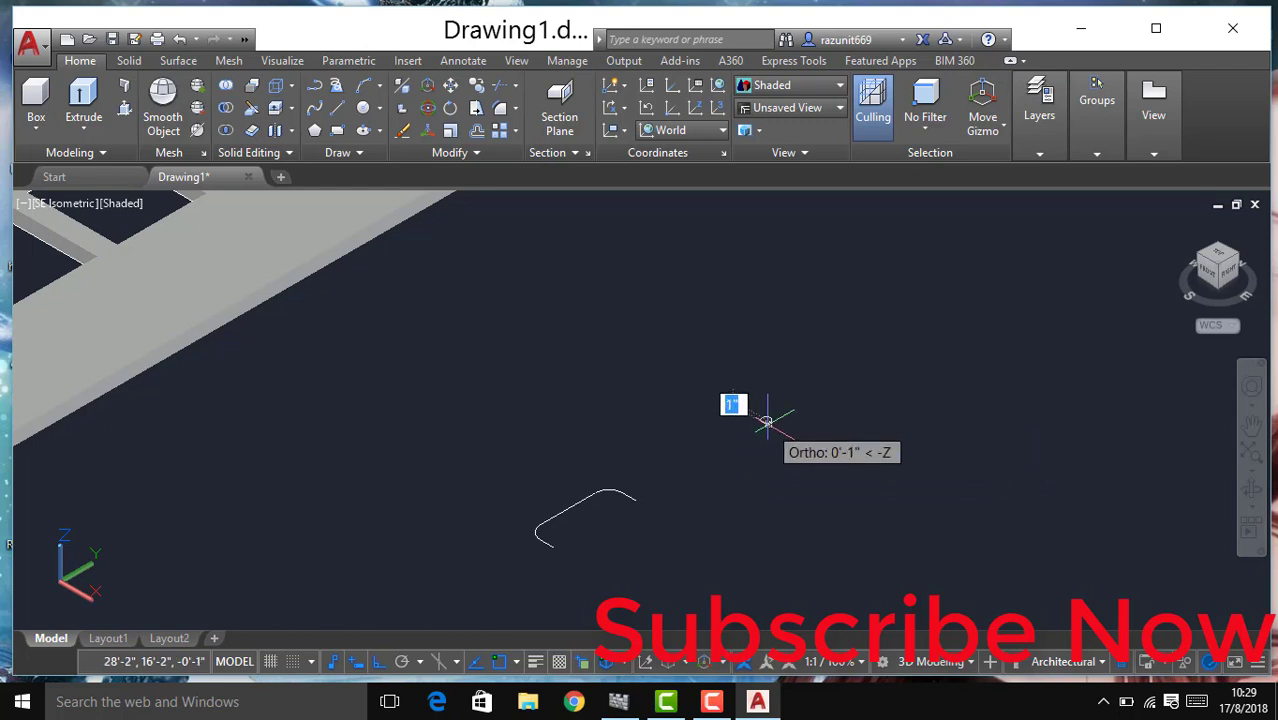
key(Return)
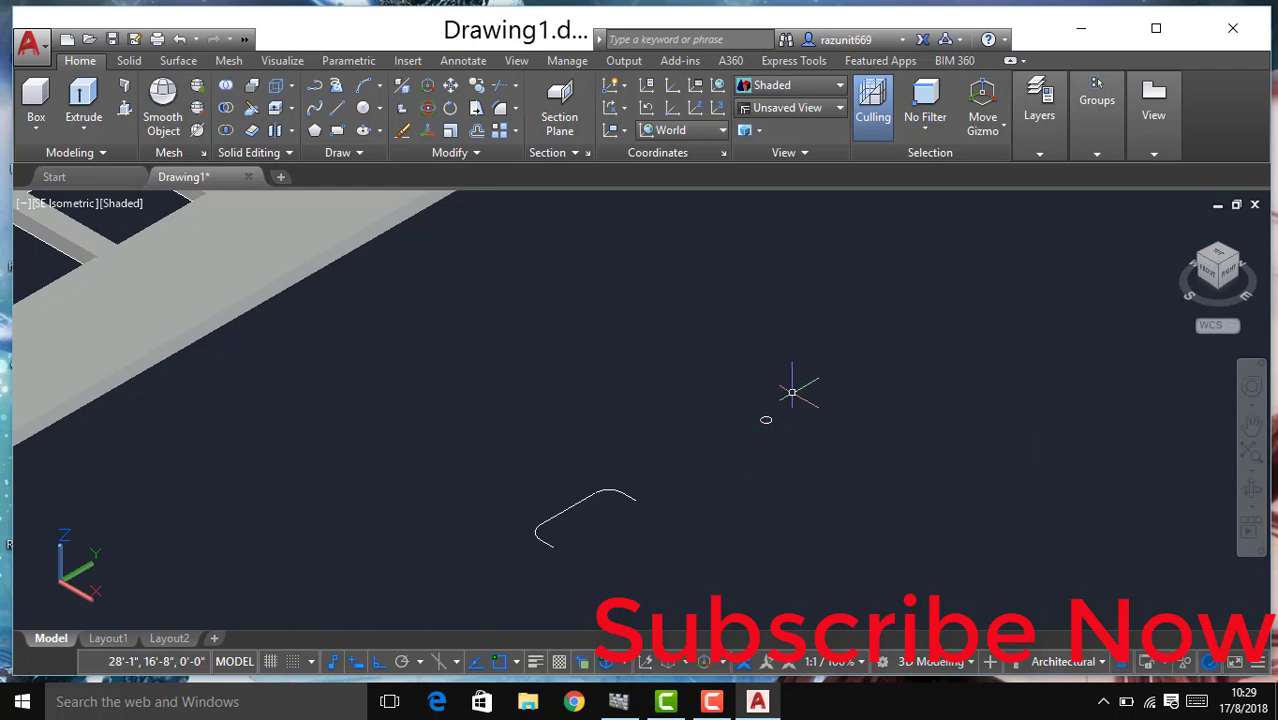
scroll(792, 392, up, 4)
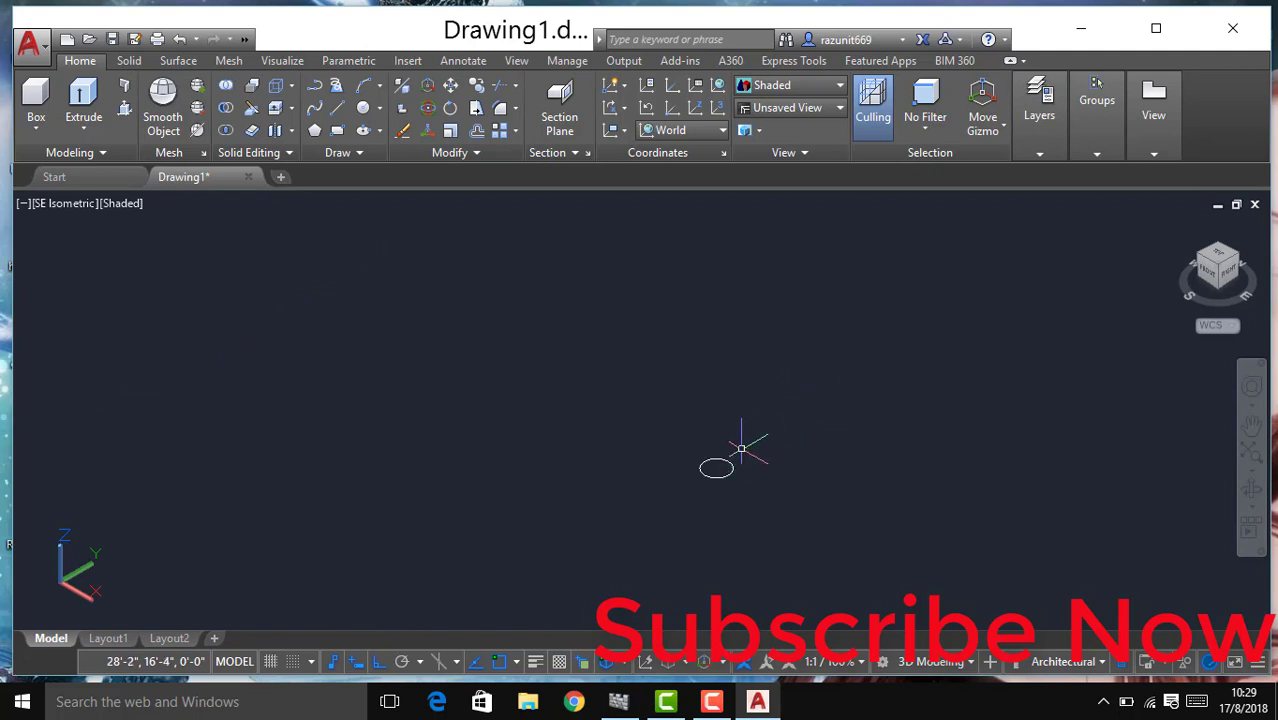
Step: Attempt to sweep the circle along the still-separate handle path segments
text(sw)
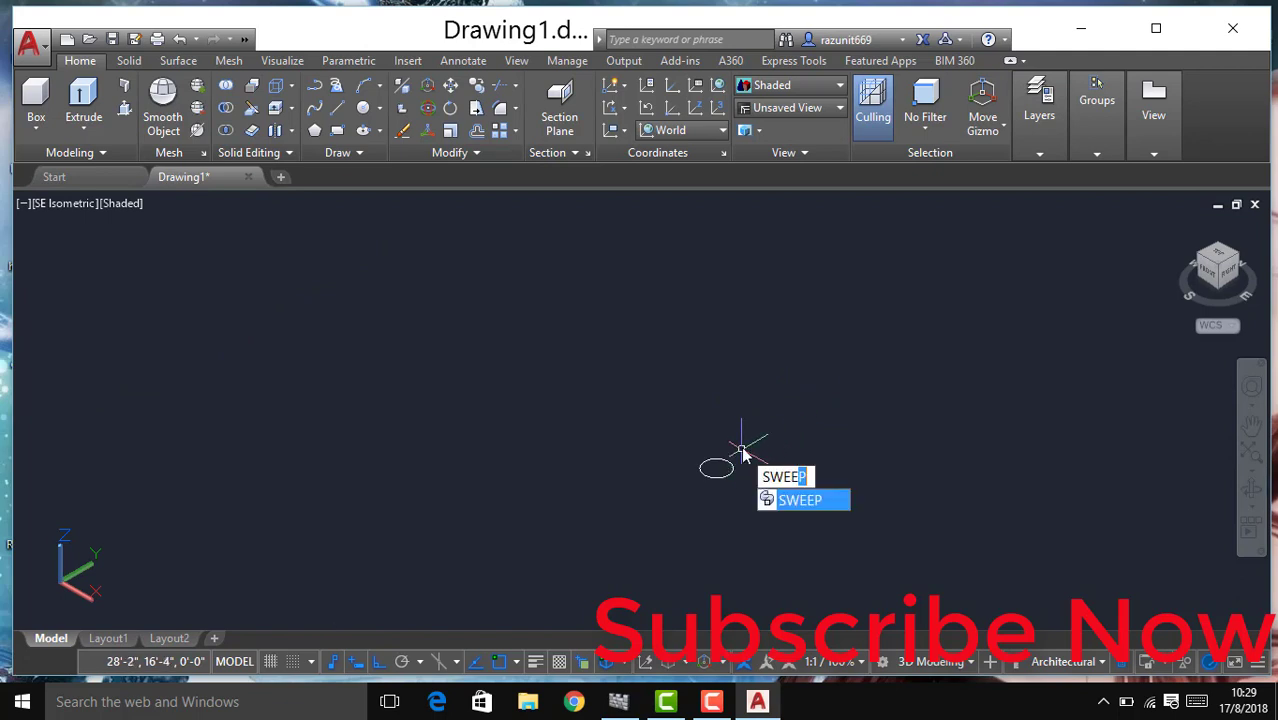
key(Return)
click(732, 464)
key(Return)
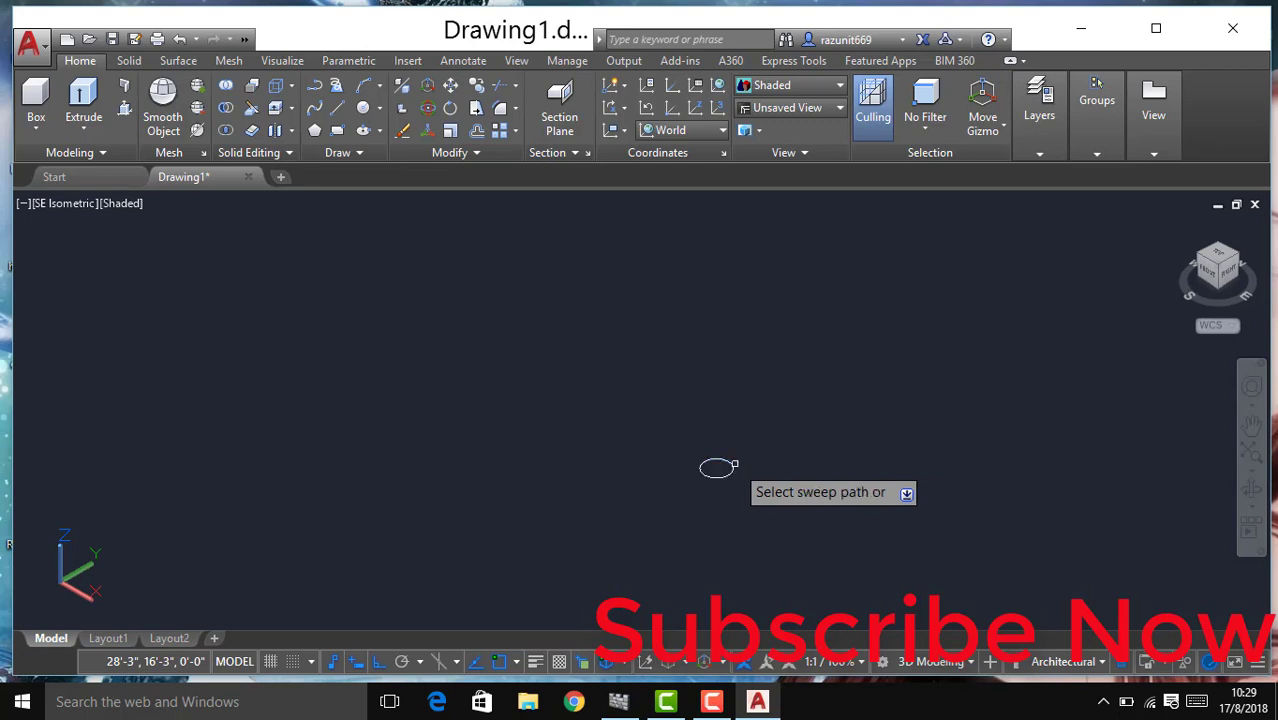
scroll(705, 485, down, 2)
scroll(642, 534, down, 2)
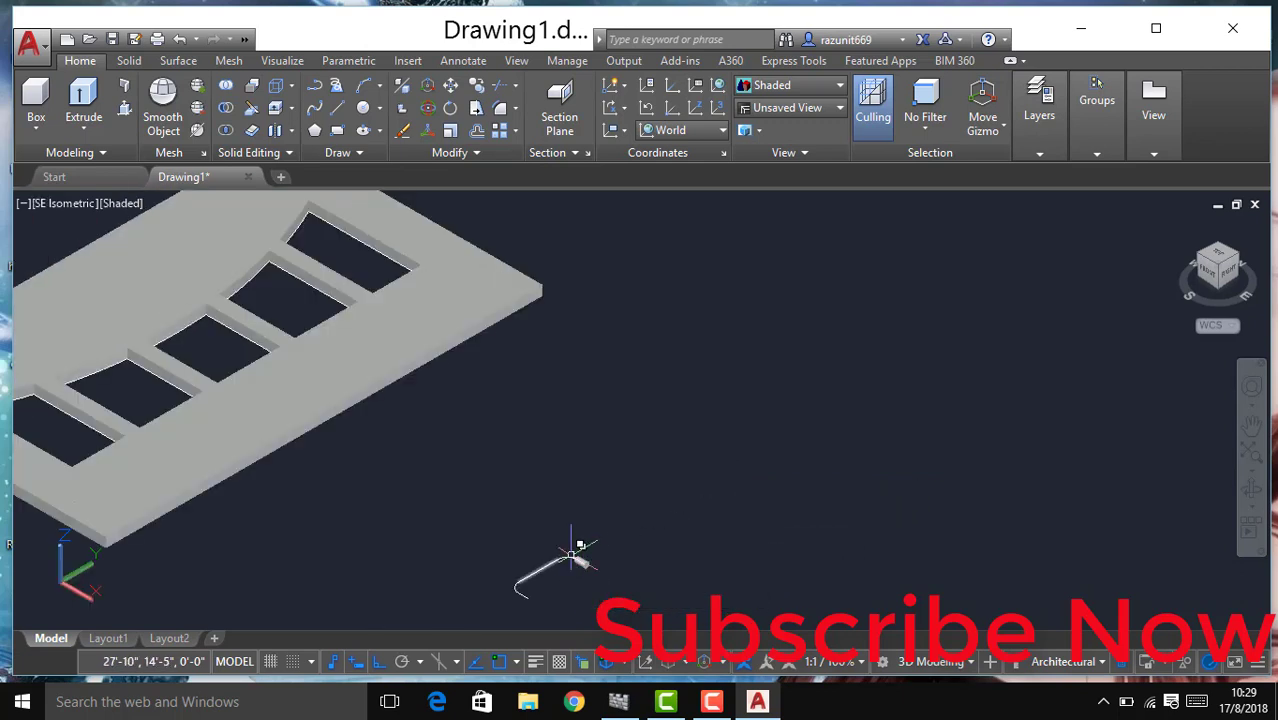
click(560, 560)
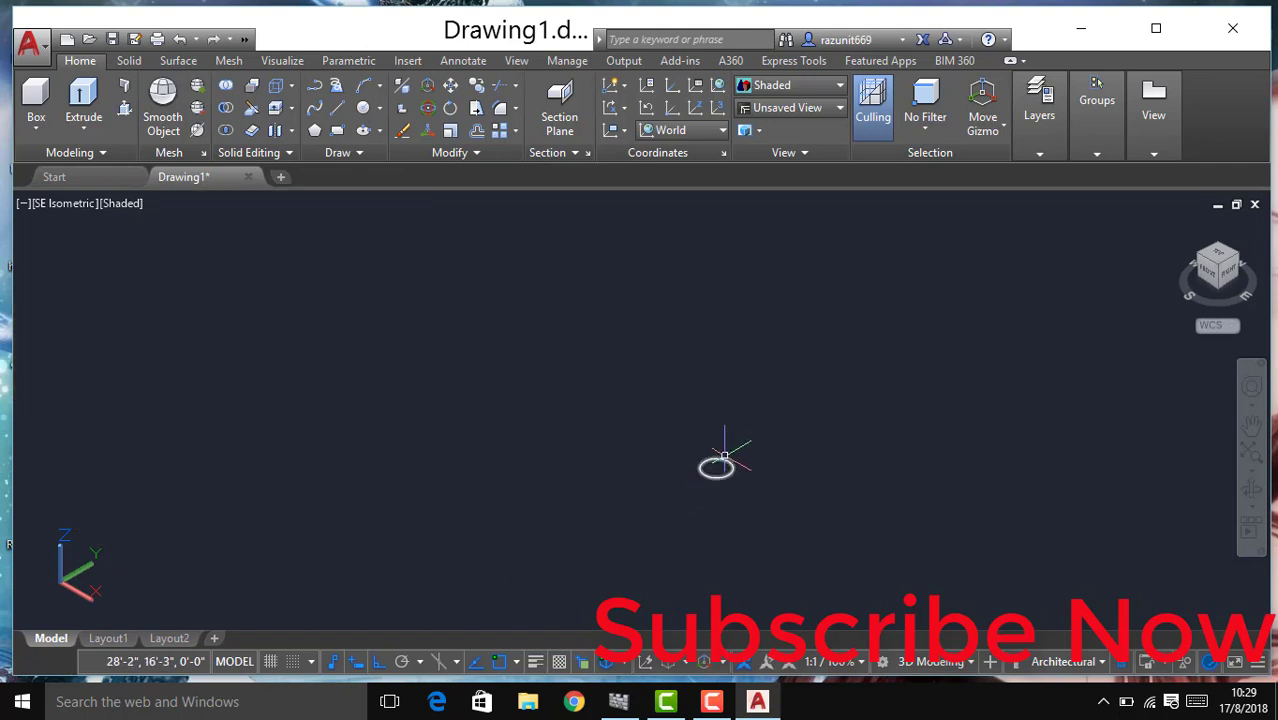
scroll(700, 480, down, 3)
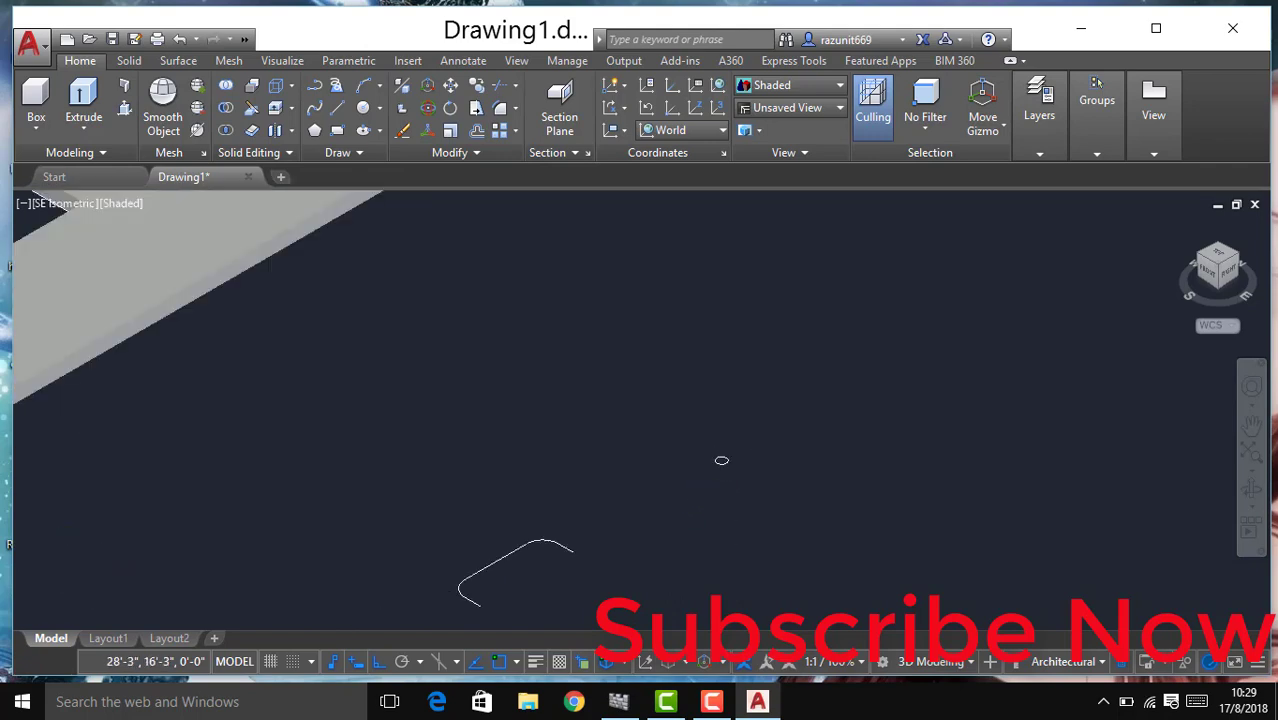
scroll(656, 508, down, 2)
scroll(645, 507, up, 2)
scroll(645, 507, up, 2)
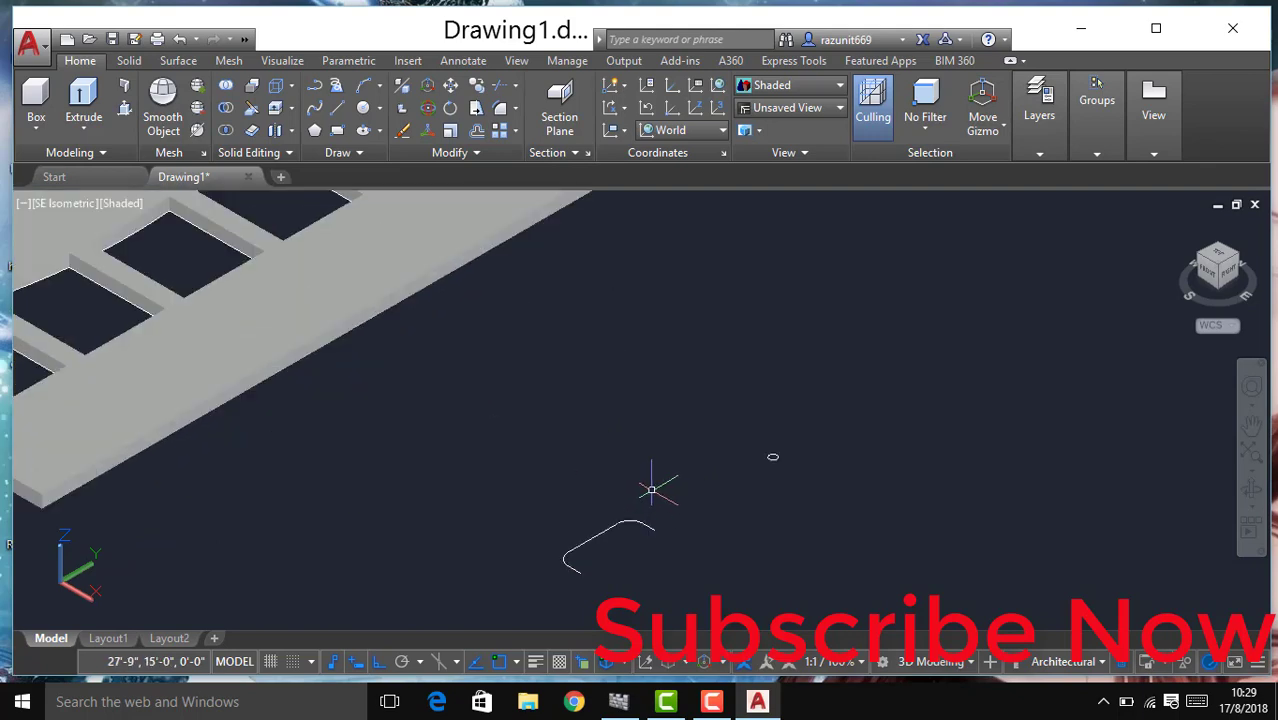
Step: Join the handle path pieces into a single curve
text(j)
key(Return)
mouse_move(652, 491)
mouse_down()
mouse_move(502, 566)
mouse_move(510, 540)
mouse_up()
key(Return)
Step: Sweep the 1-inch circle along the joined path to form the tubular handle
text(s)
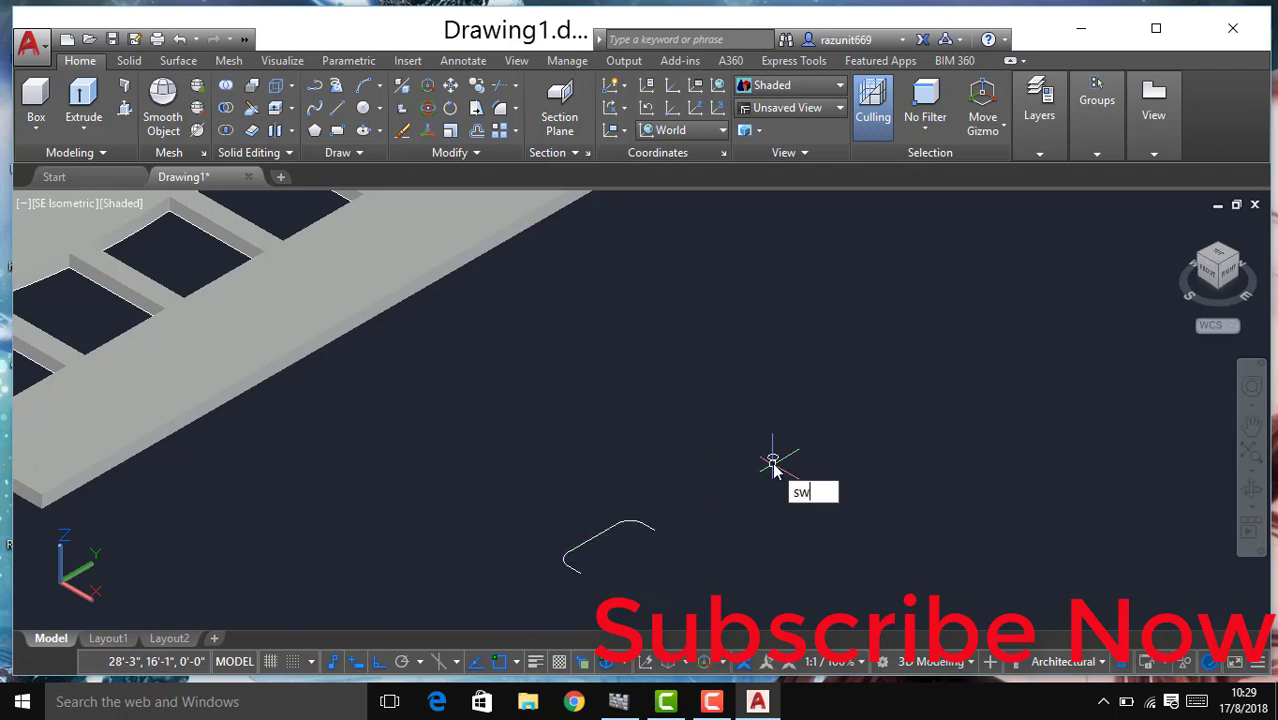
key(Return)
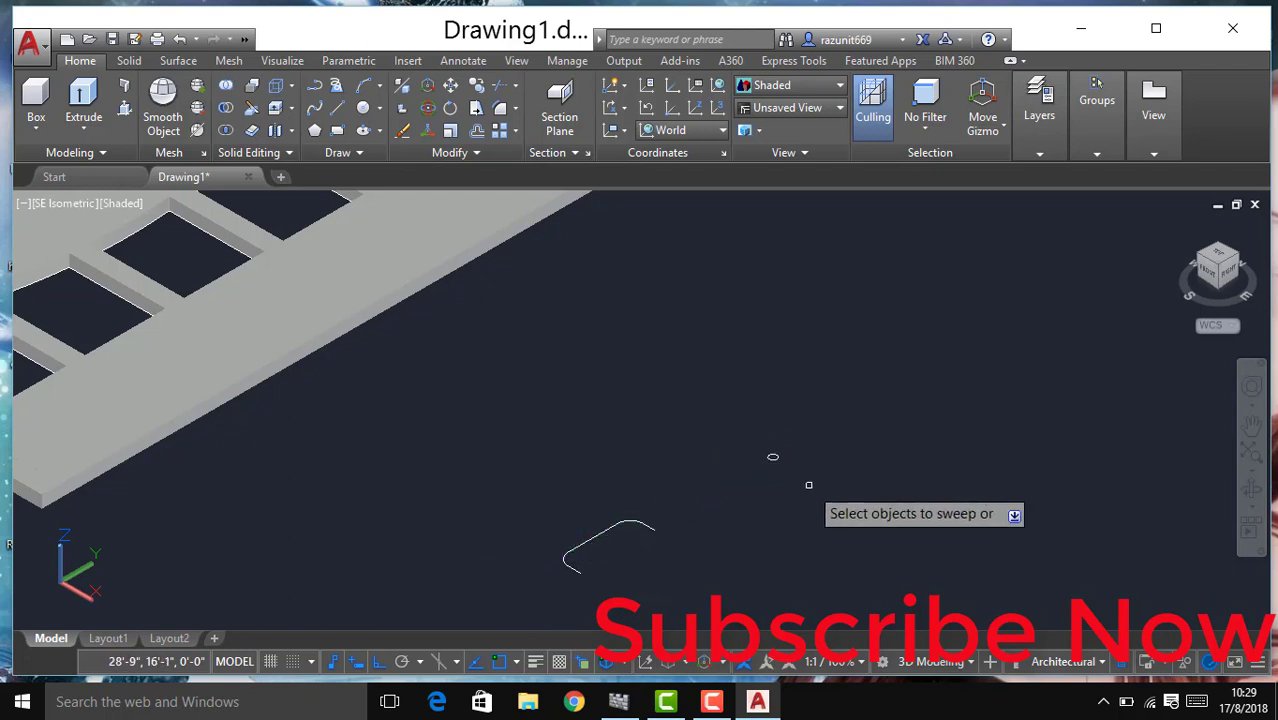
click(773, 458)
key(Return)
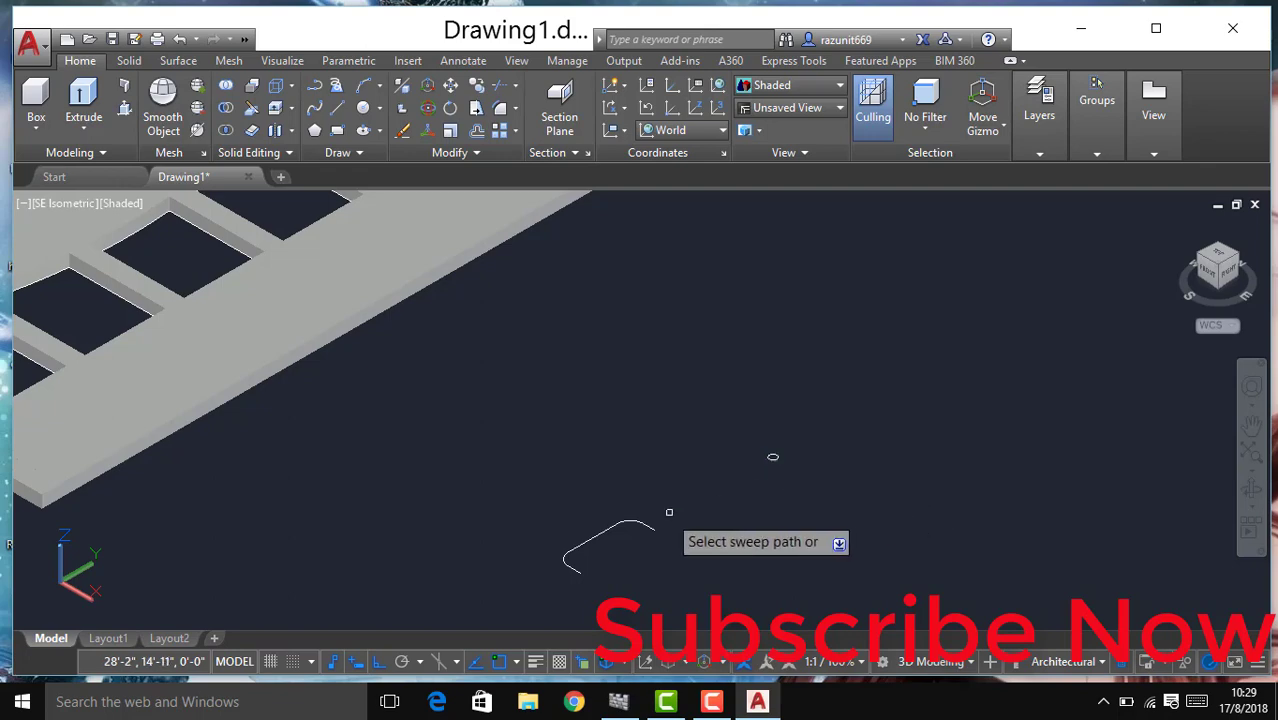
click(629, 526)
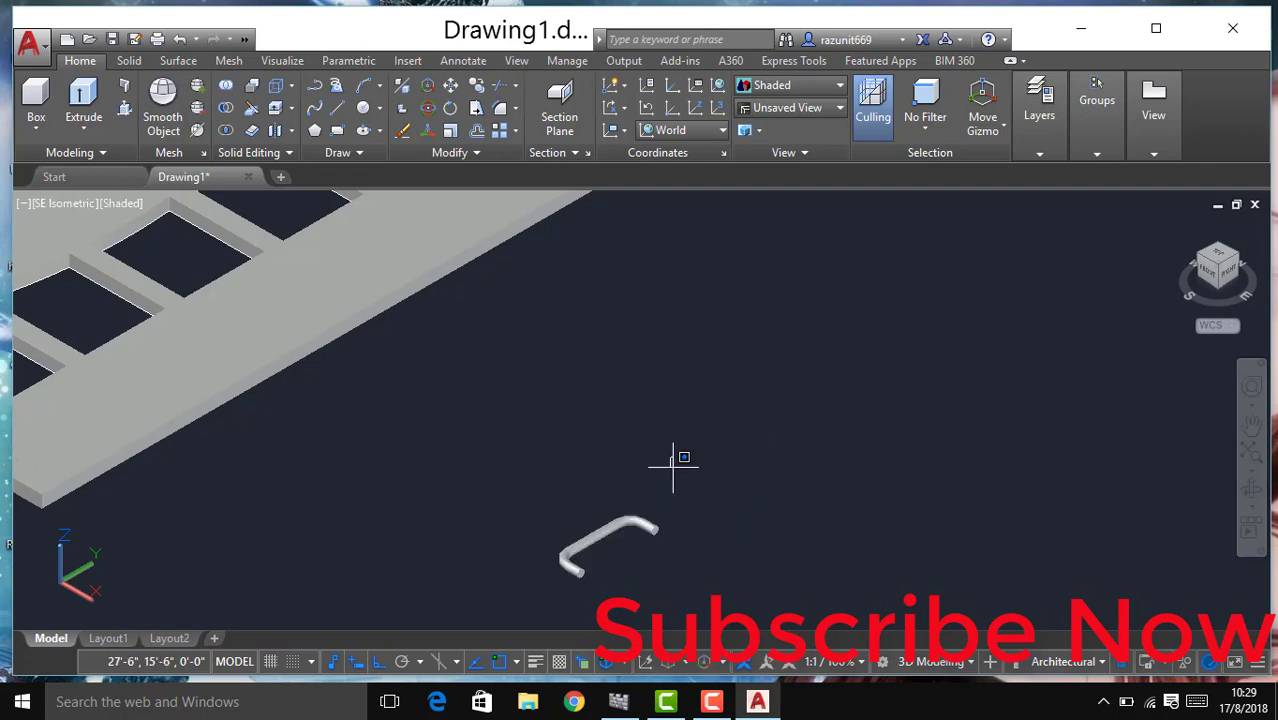
mouse_move(672, 460)
mouse_down()
mouse_move(515, 604)
mouse_move(485, 532)
mouse_up()
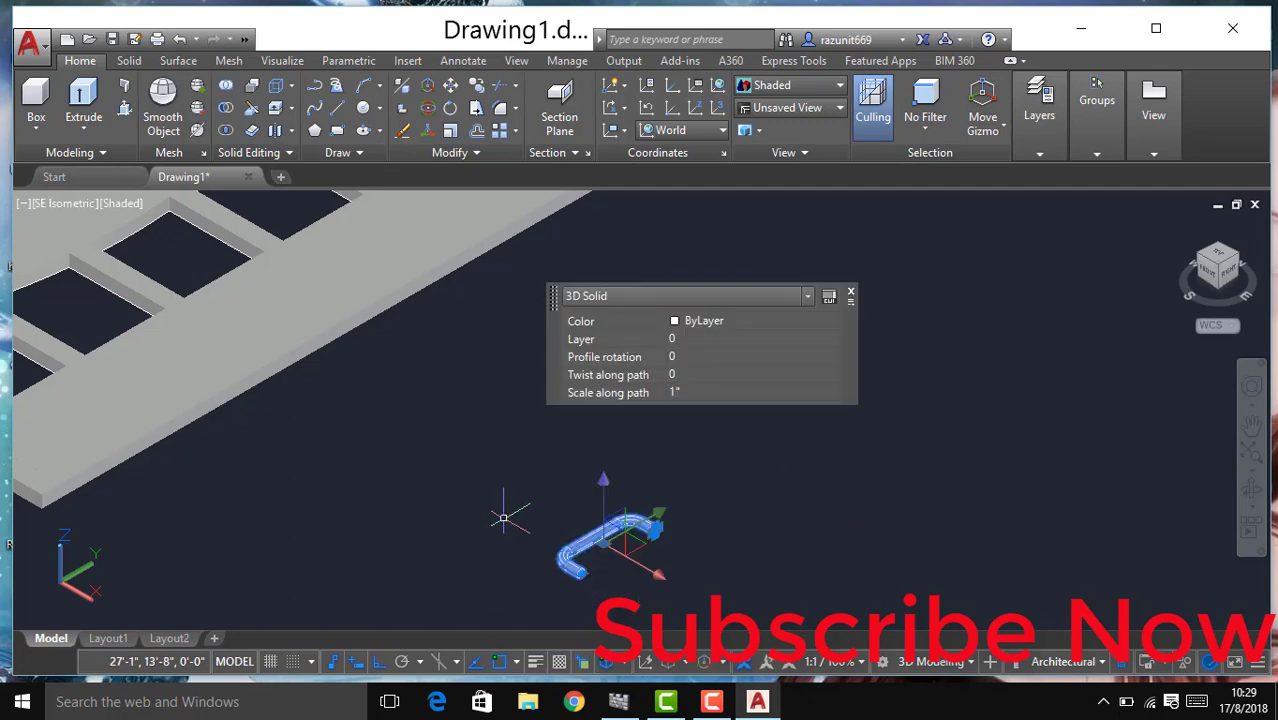
Step: Rotate the tubular handle 270 degrees with 3DROTATE so it stands upright
text(3DO)
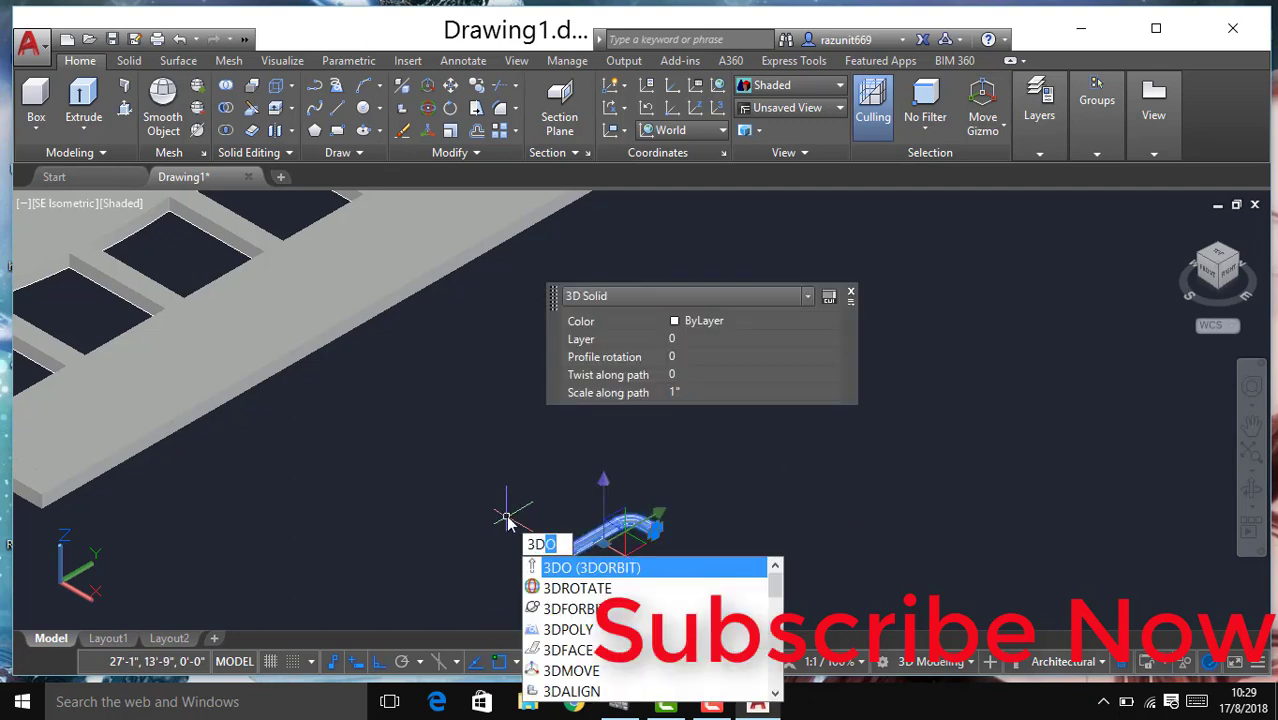
text(ROTATE)
key(Return)
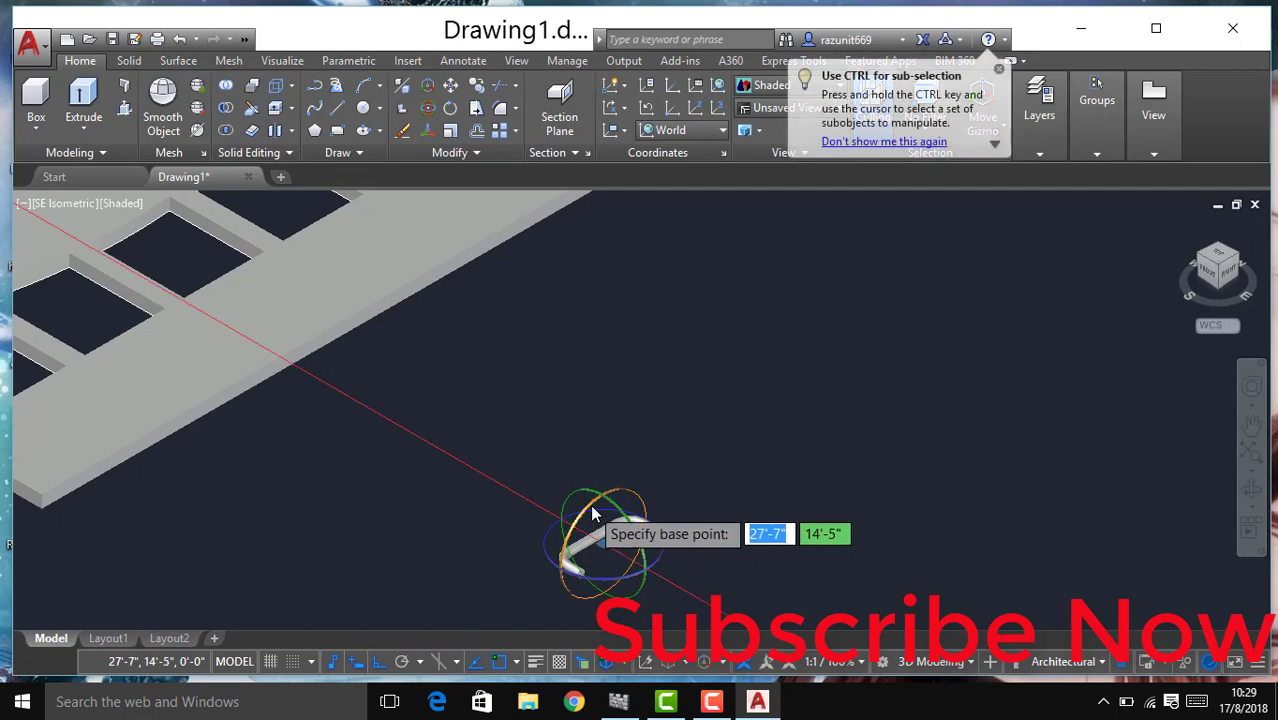
click(594, 497)
click(608, 497)
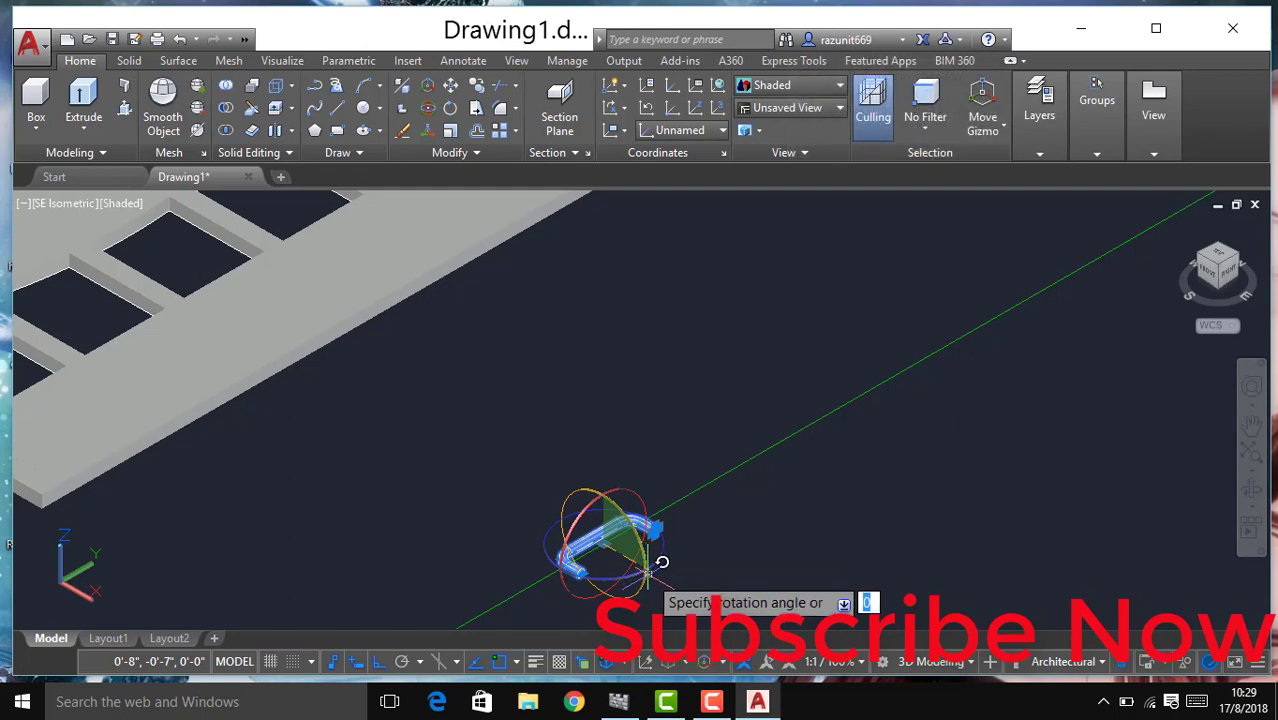
middle_drag(662, 563, 696, 412)
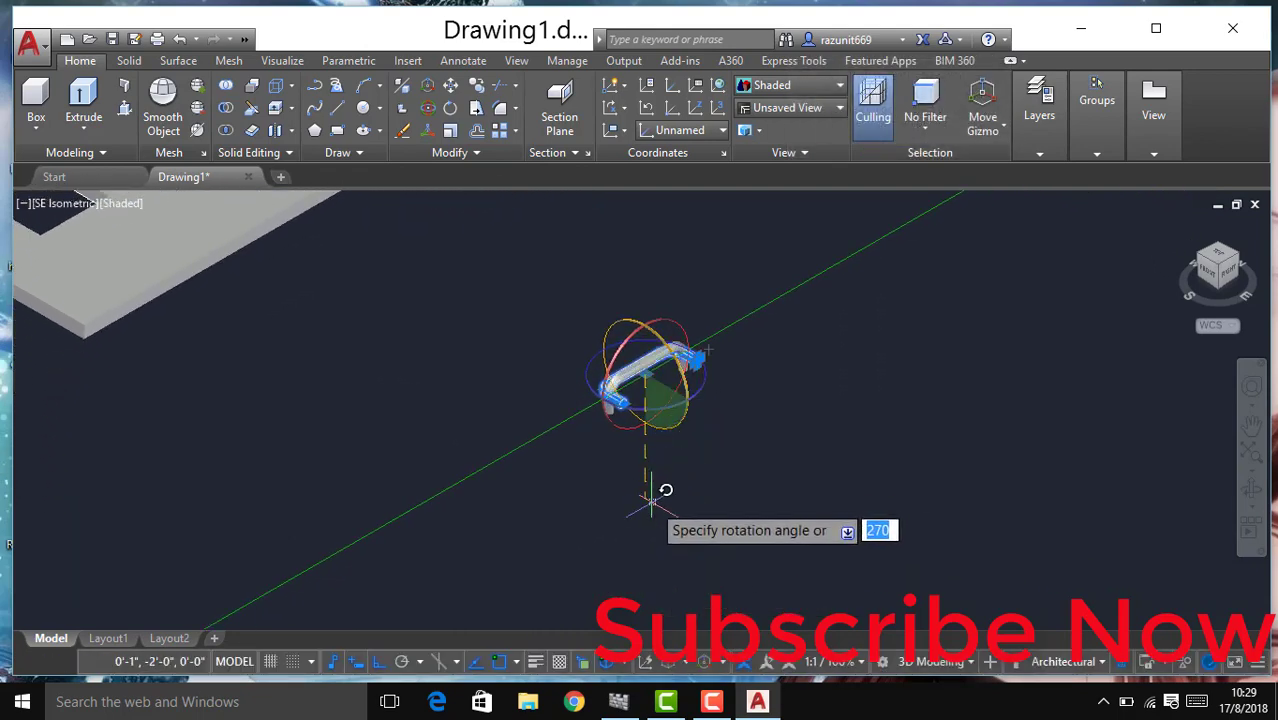
key(Return)
key(Escape)
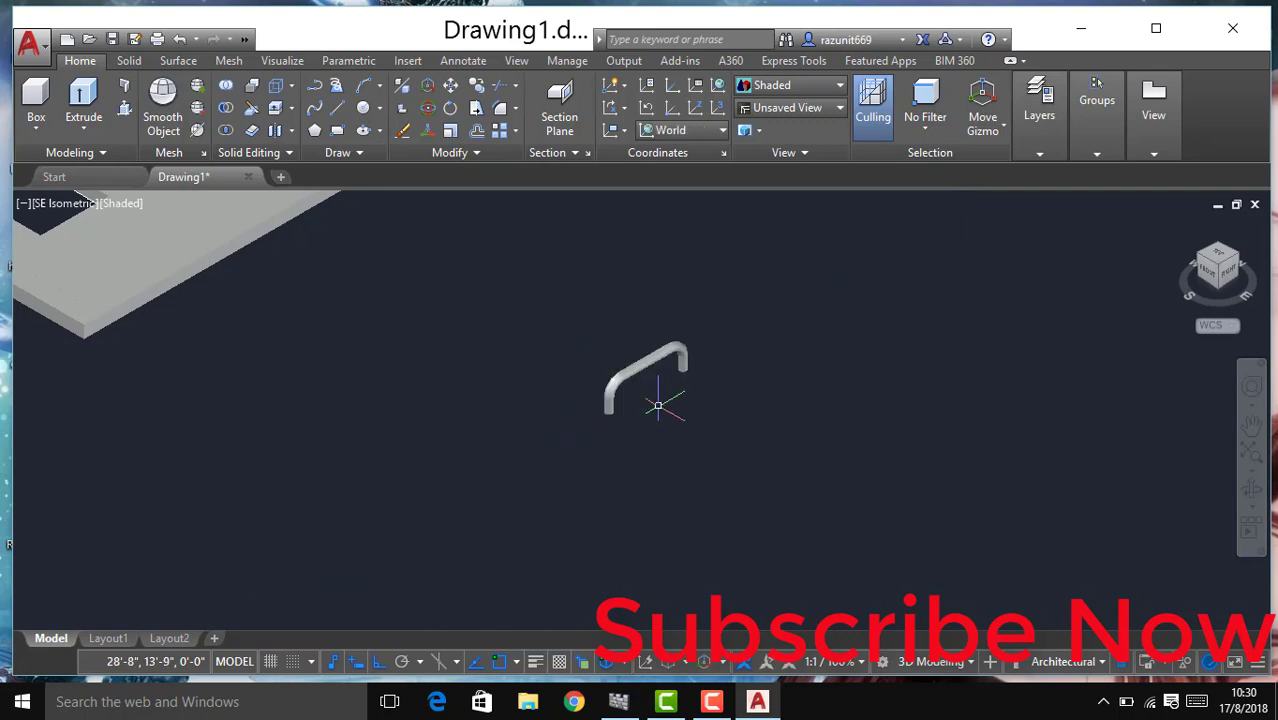
Step: Start moving the handle from its bottom end toward the door slab, then cancel the move
click(648, 358)
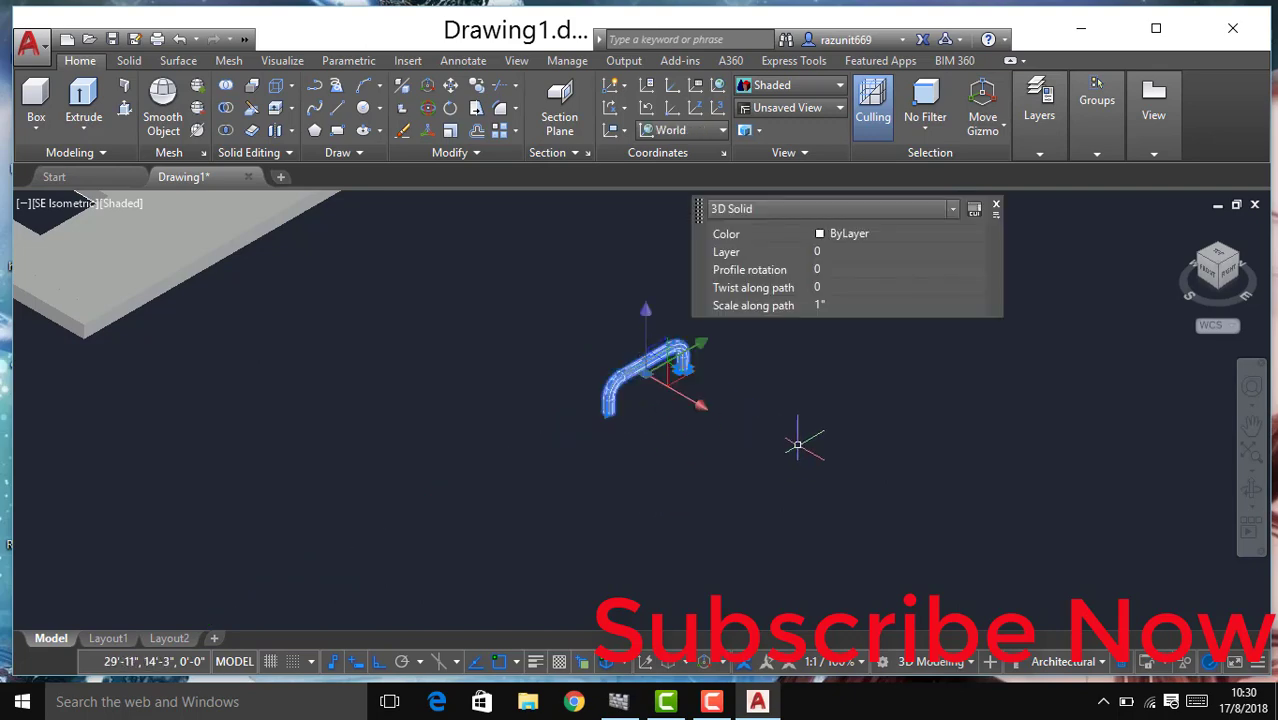
text(m)
key(Return)
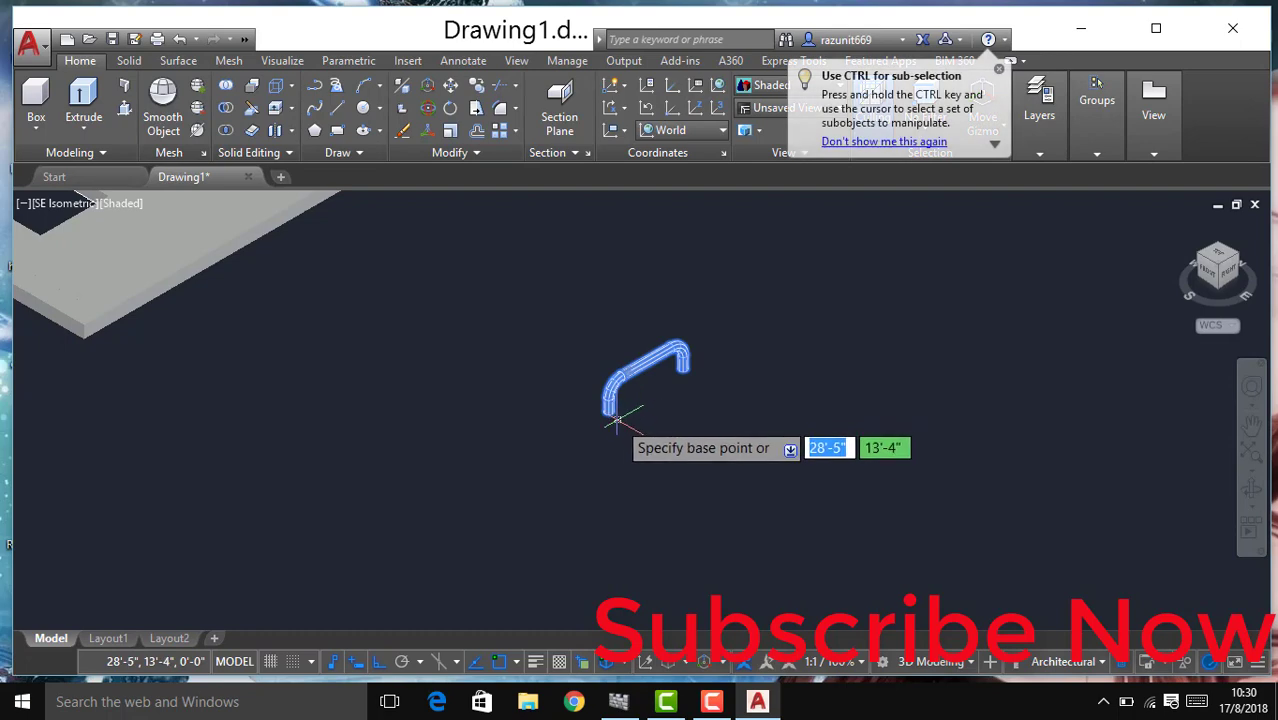
scroll(617, 420, up, 2)
scroll(600, 405, up, 3)
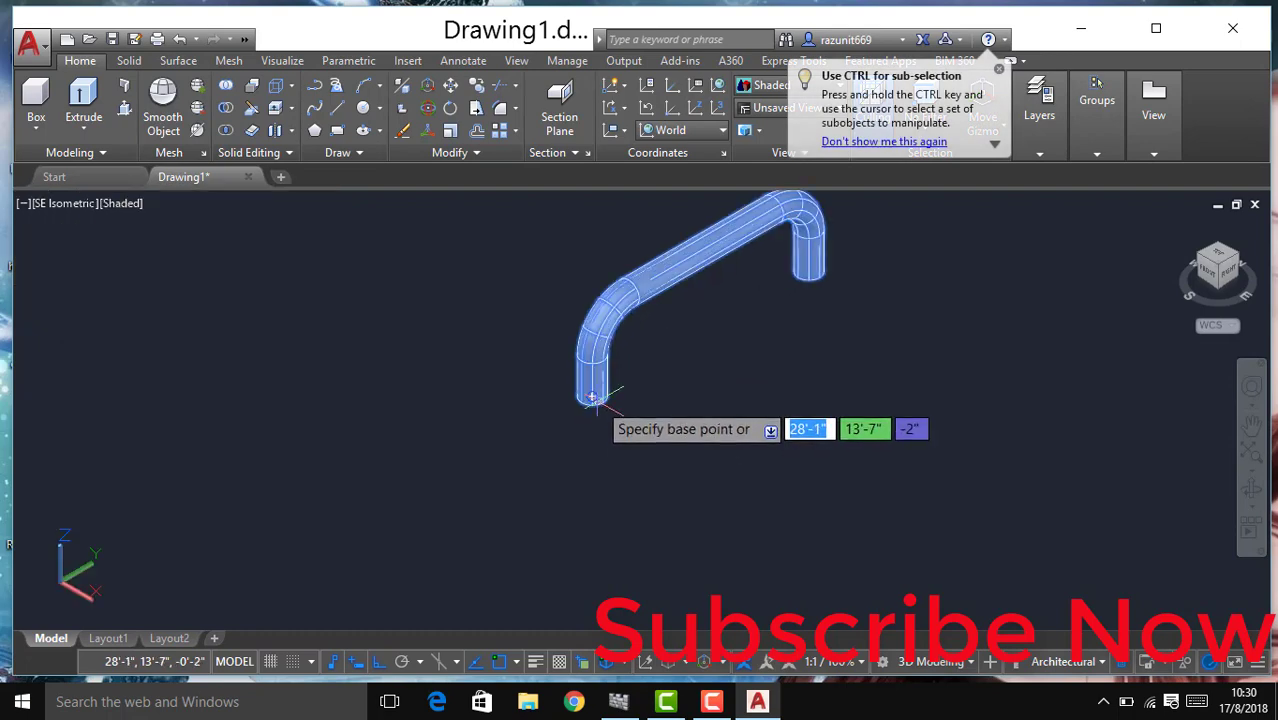
click(592, 396)
middle_drag(508, 357, 748, 597)
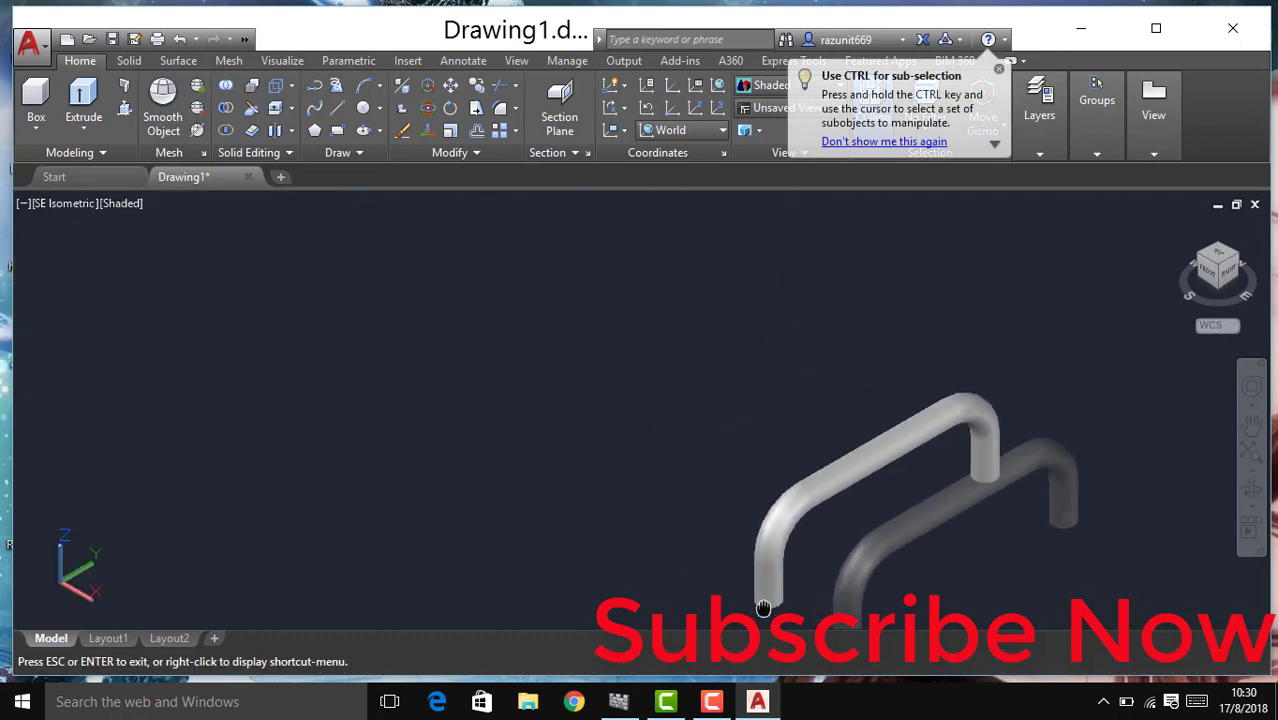
mouse_move(497, 360)
middle_down()
mouse_move(722, 549)
mouse_move(470, 300)
mouse_move(676, 434)
mouse_move(748, 525)
middle_up()
scroll(709, 484, down, 3)
scroll(707, 408, down, 2)
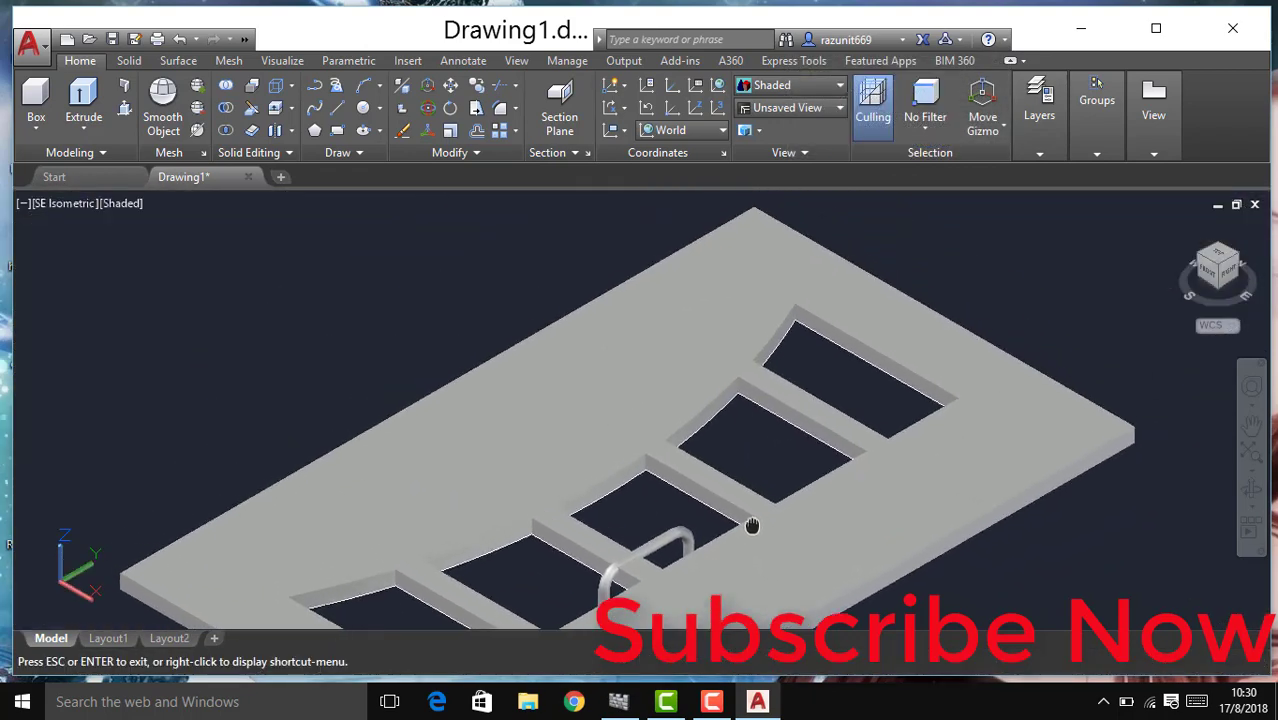
scroll(748, 525, up, 2)
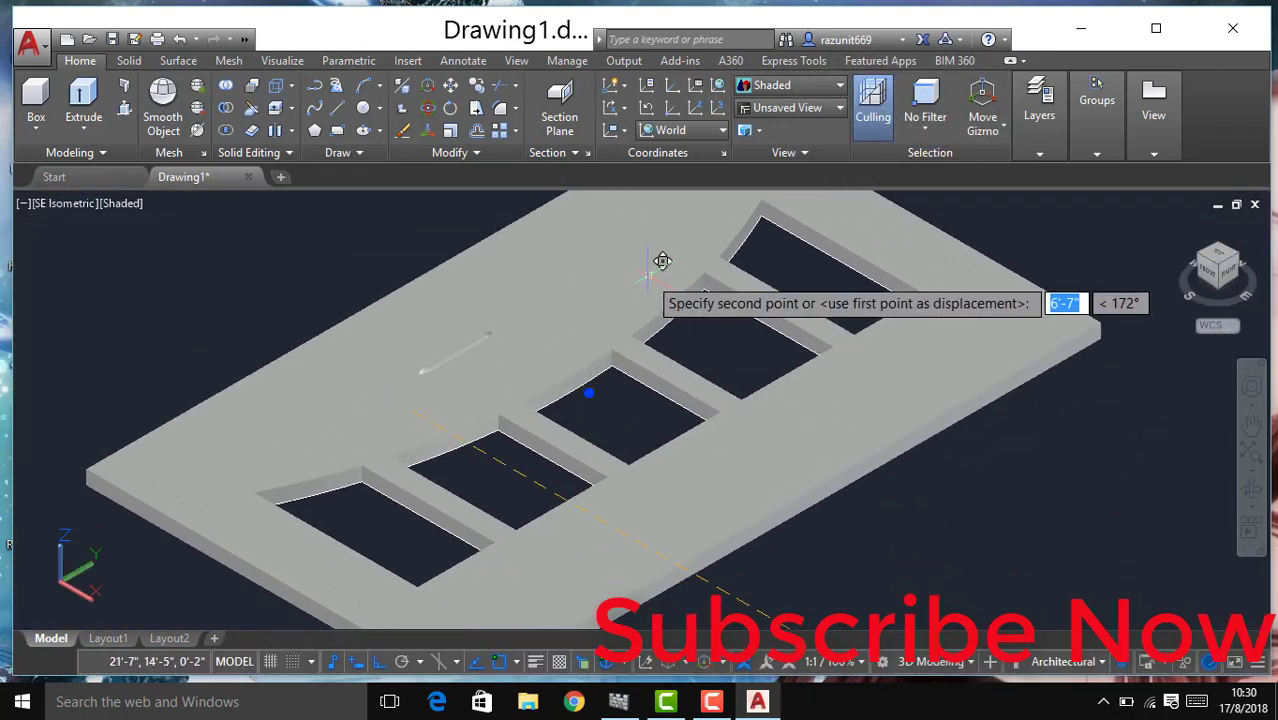
scroll(250, 300, down, 3)
key(Escape)
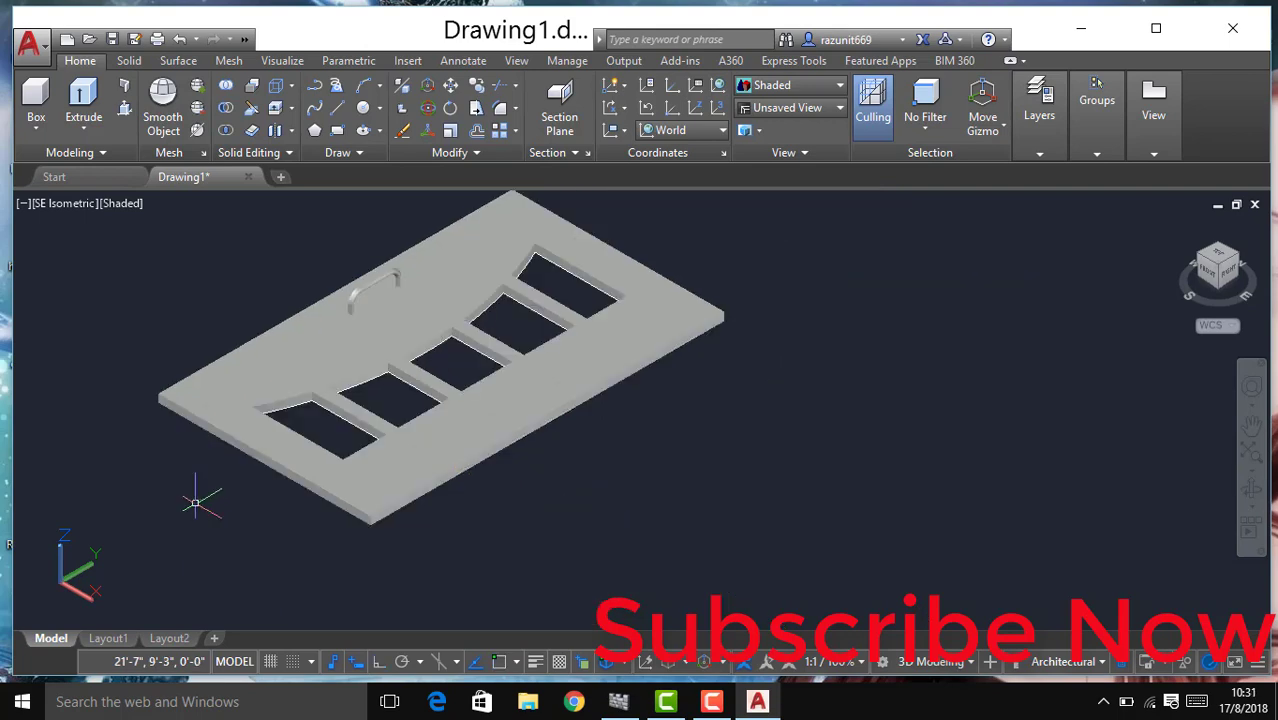
Step: Zoom, pan and orbit until the door faces the screen, showing all five openings and the handle
scroll(423, 505, down, 2)
scroll(474, 508, up, 1)
scroll(414, 491, up, 2)
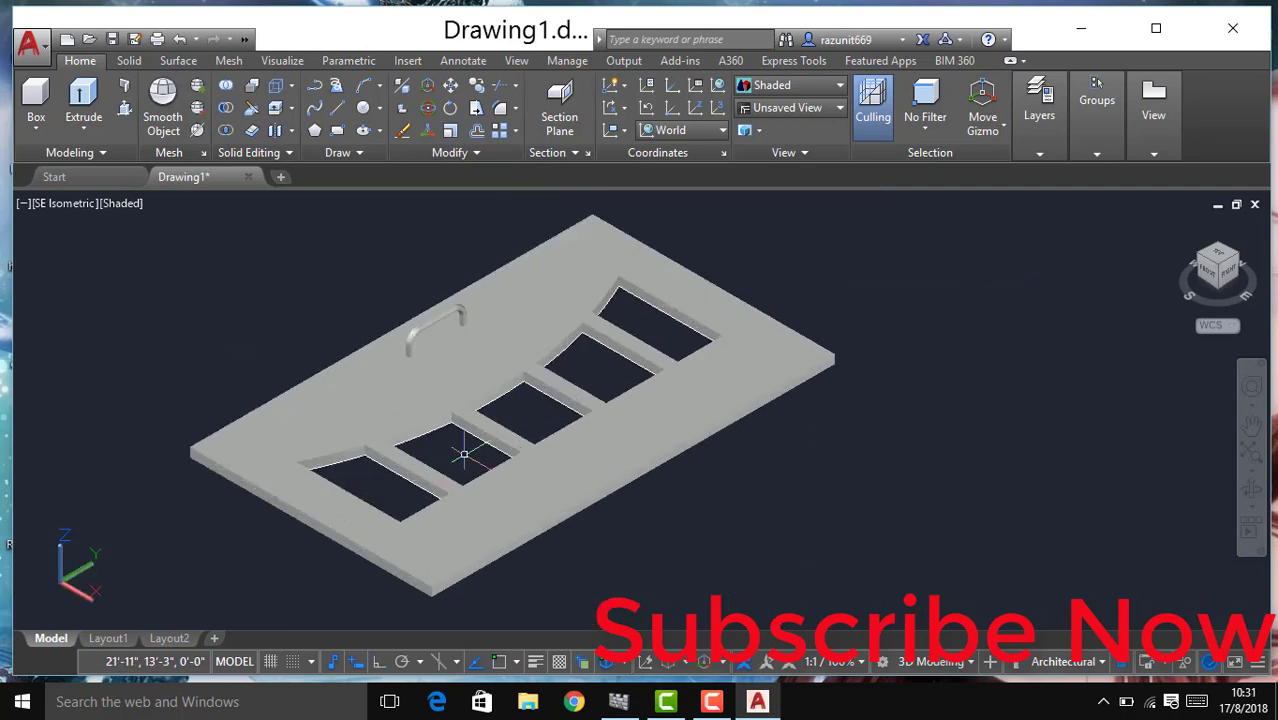
scroll(456, 442, up, 3)
scroll(456, 305, down, 3)
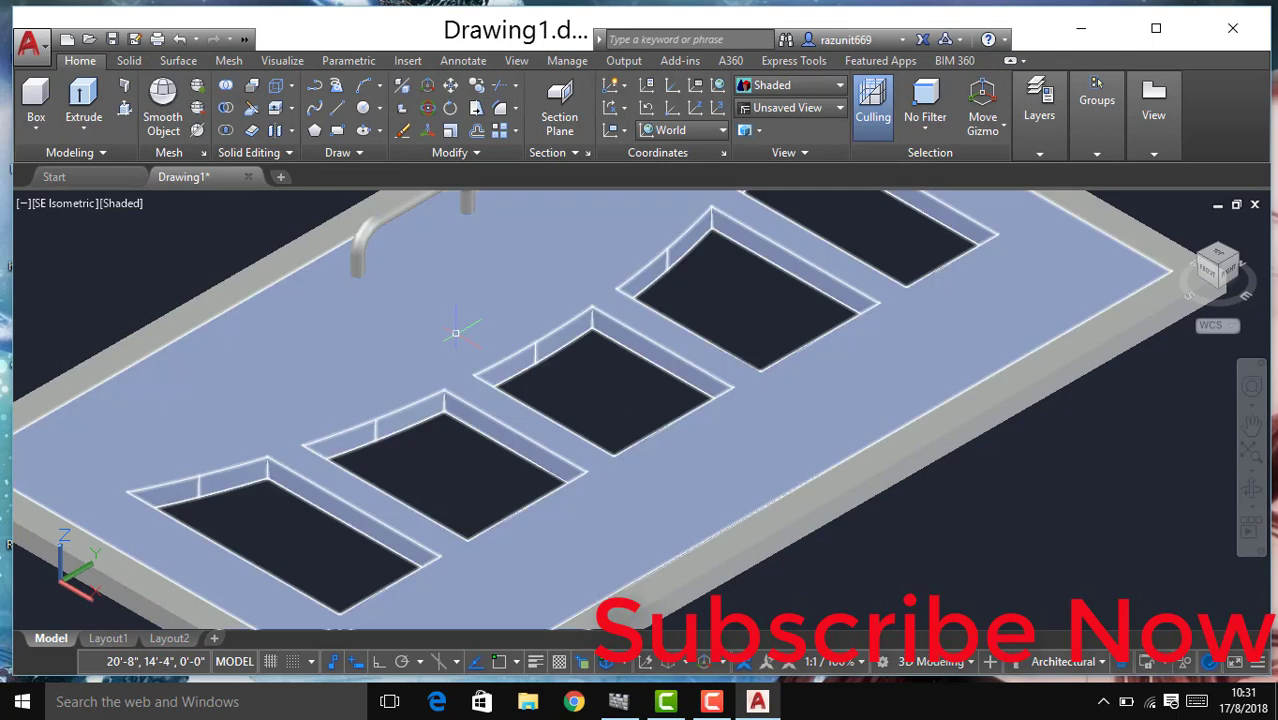
scroll(480, 360, up, 4)
mouse_move(480, 360)
middle_down()
mouse_move(553, 434)
mouse_move(560, 407)
middle_up()
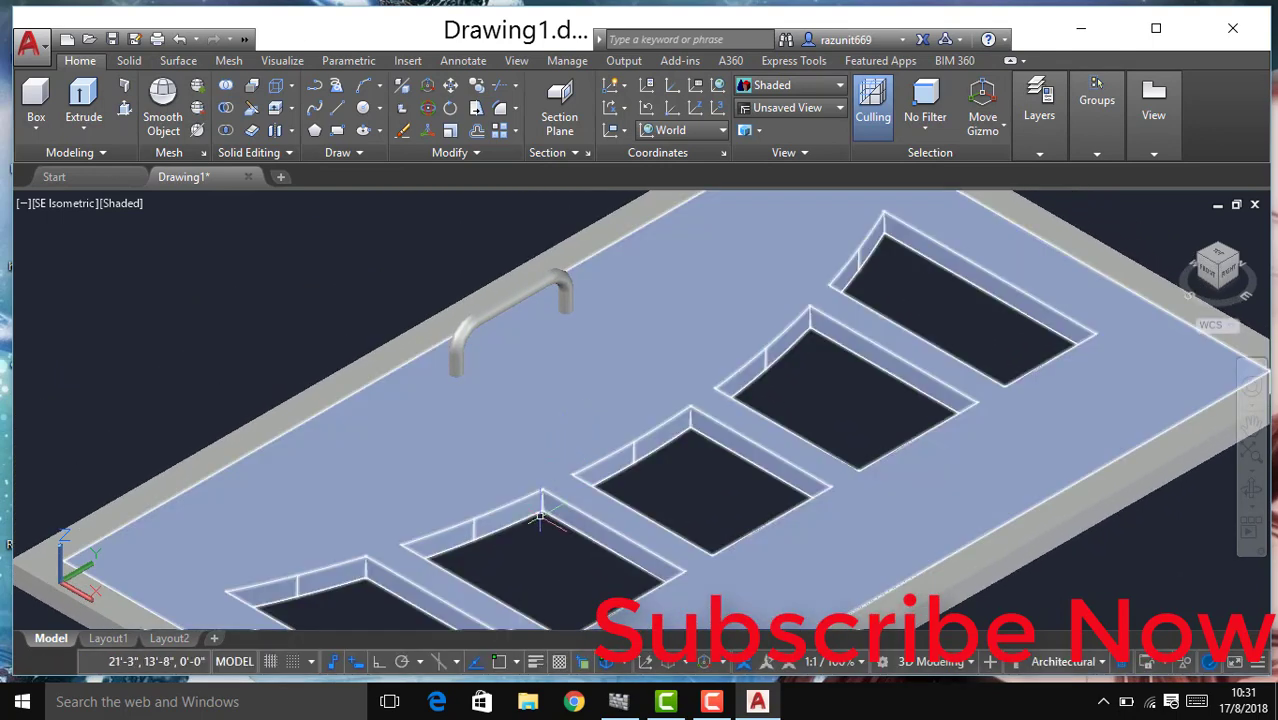
scroll(545, 480, down, 4)
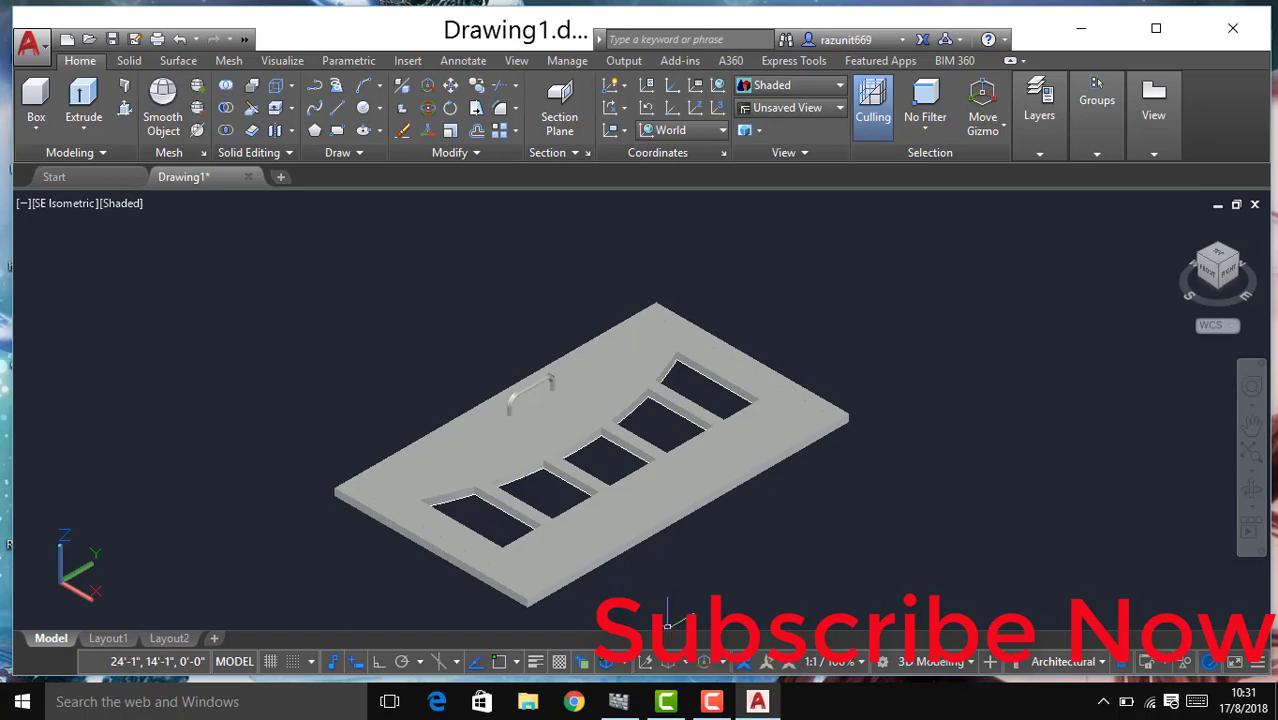
mouse_move(764, 530)
shift+middle_down()
mouse_move(771, 391)
mouse_move(787, 362)
mouse_move(756, 382)
mouse_move(716, 514)
mouse_move(792, 511)
mouse_move(827, 528)
mouse_move(861, 592)
shift+middle_up()
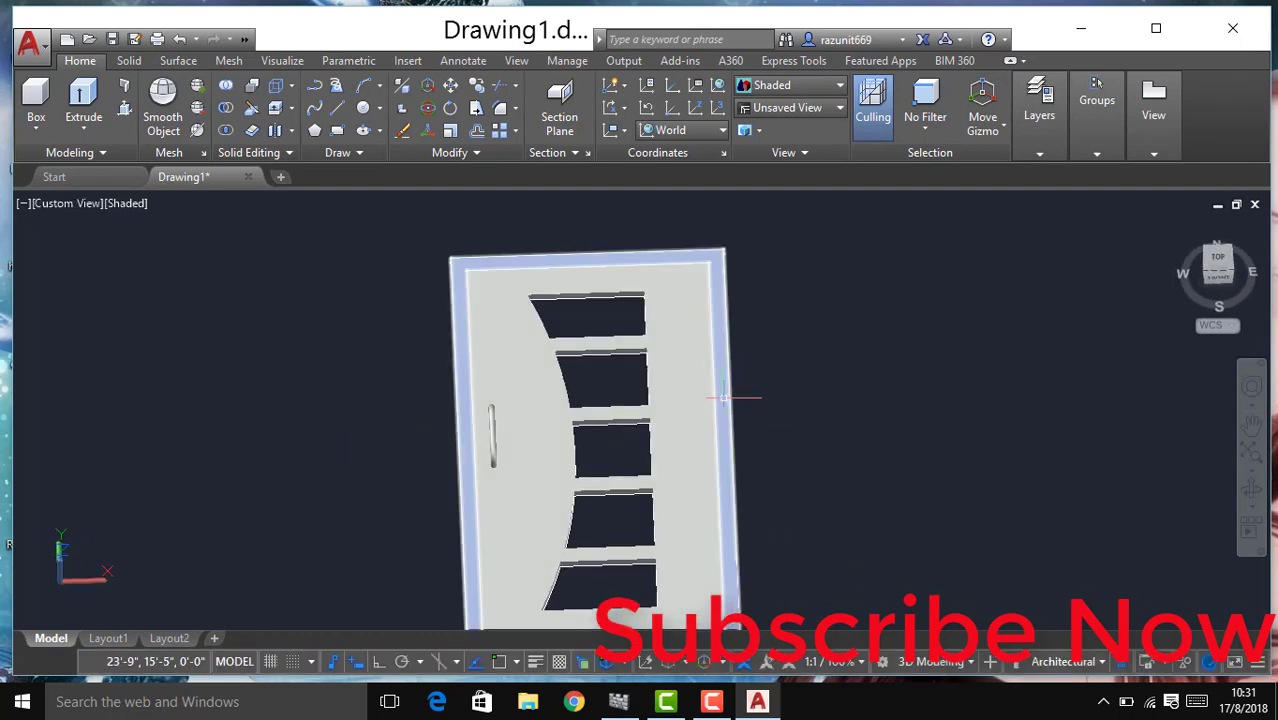
mouse_move(665, 445)
middle_down()
mouse_move(642, 427)
mouse_move(651, 404)
middle_up()
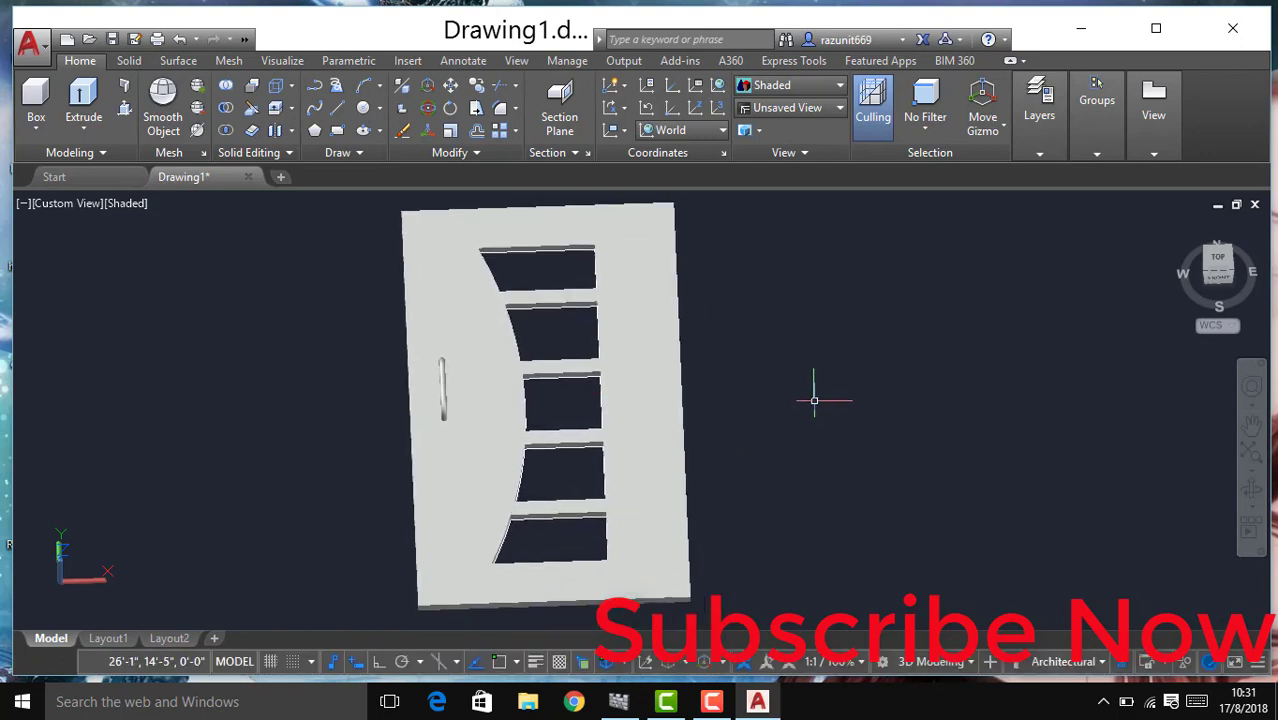
Step: Drag Anodized - Blue from the Autodesk Library in the Materials Browser onto the handle
text(MAT)
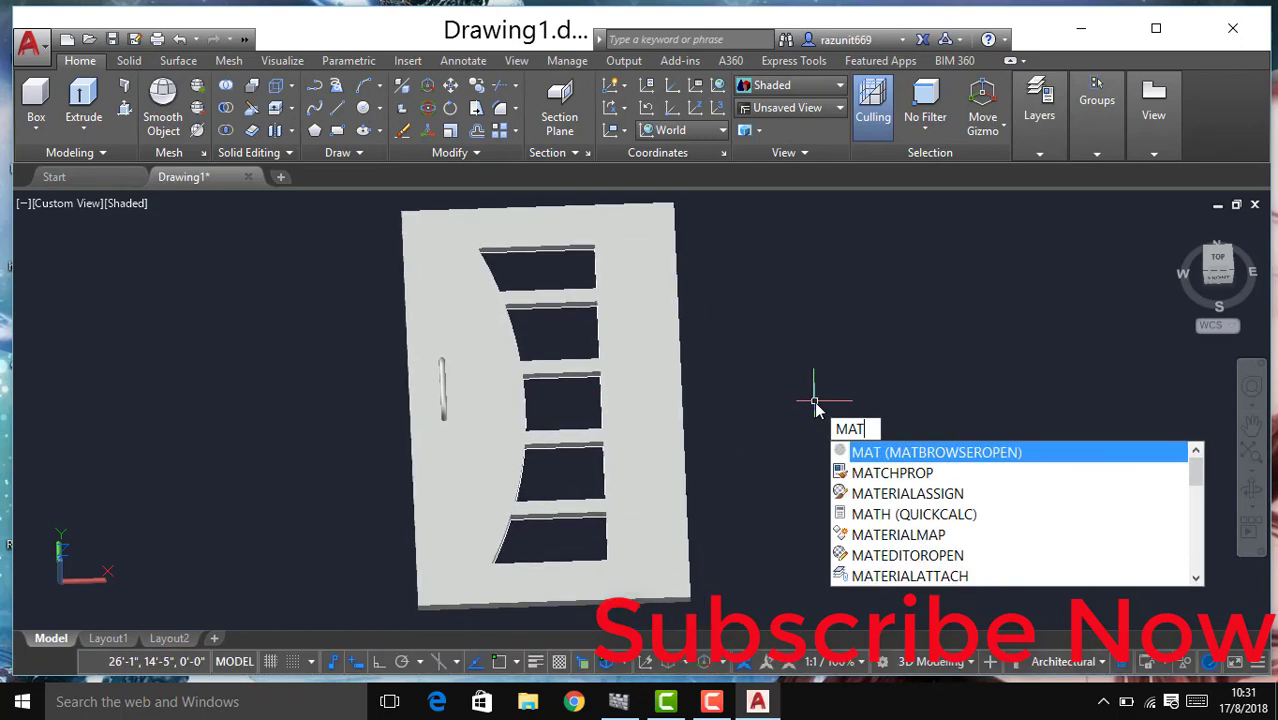
key(Return)
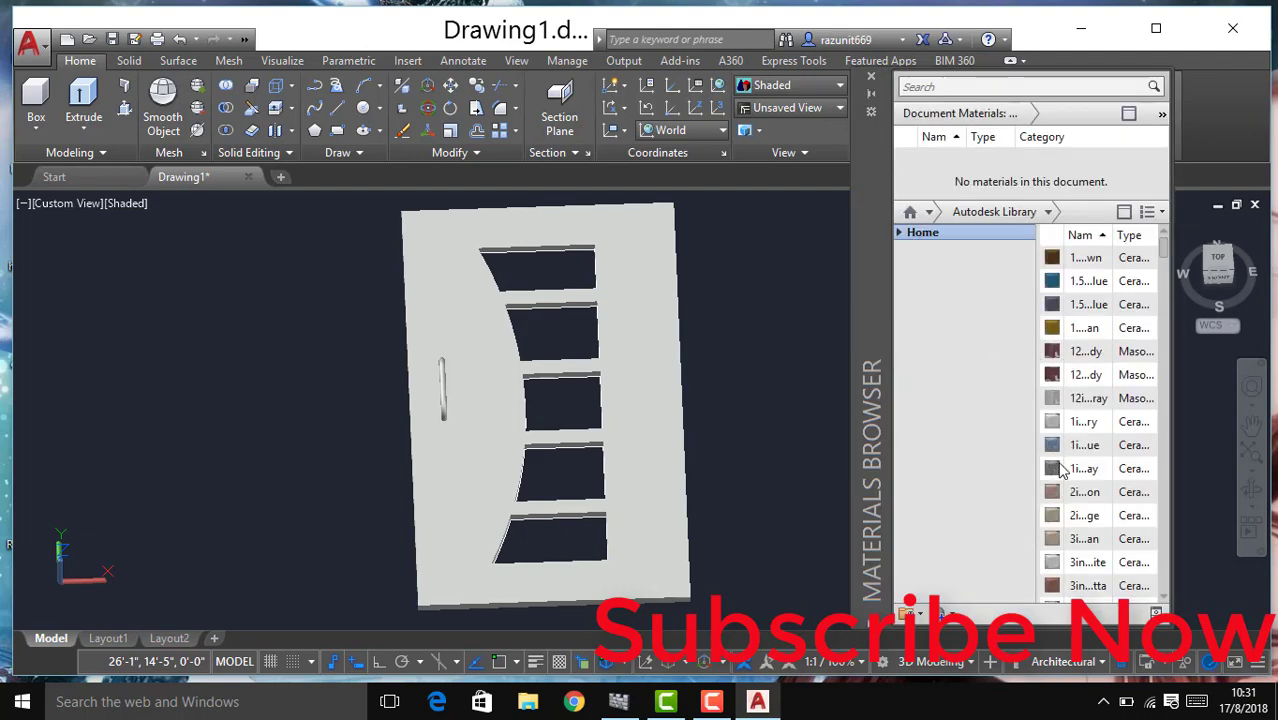
scroll(1080, 410, down, 5)
scroll(1090, 390, down, 5)
scroll(1090, 388, down, 5)
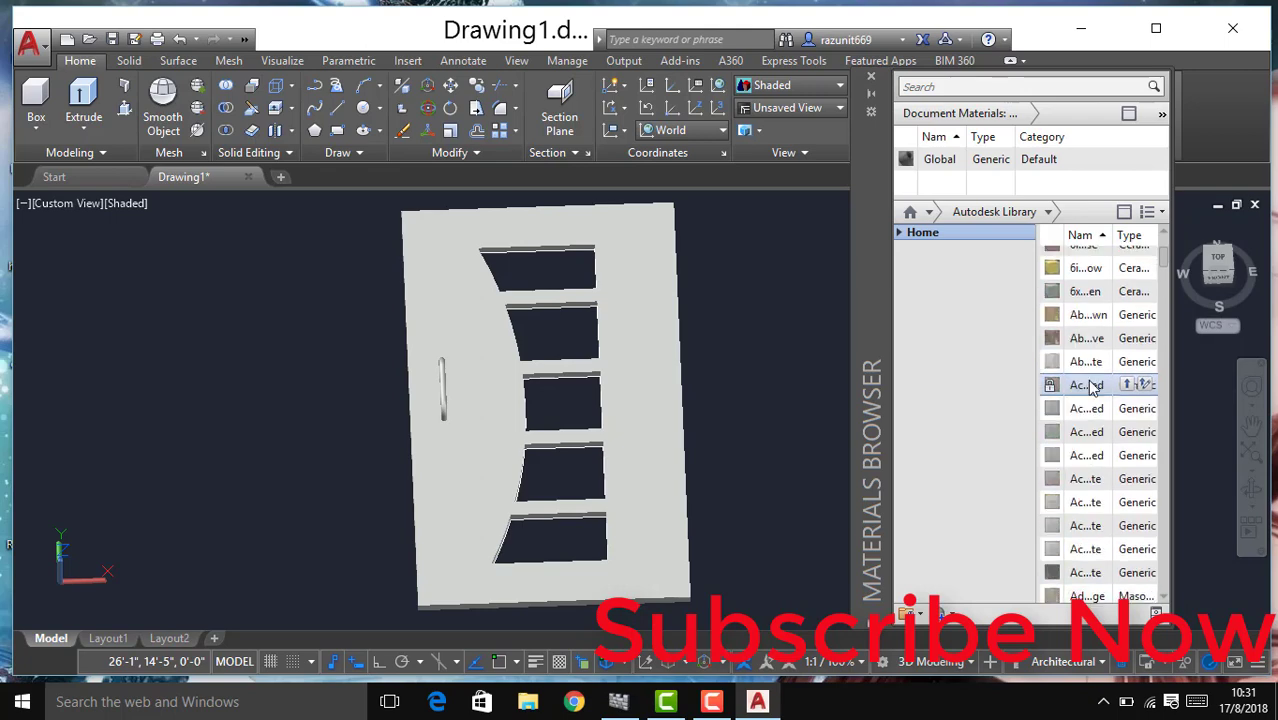
scroll(1090, 388, down, 1)
scroll(1090, 390, down, 2)
scroll(1088, 395, down, 2)
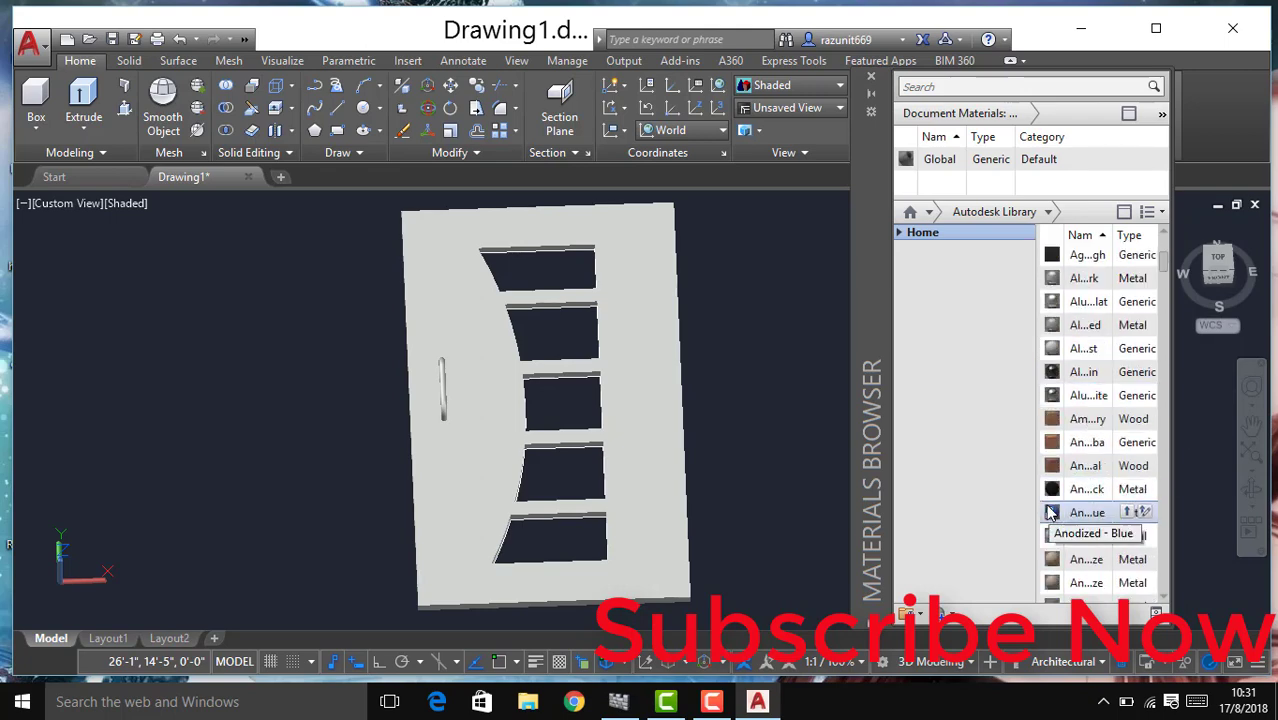
drag(645, 455, 441, 408)
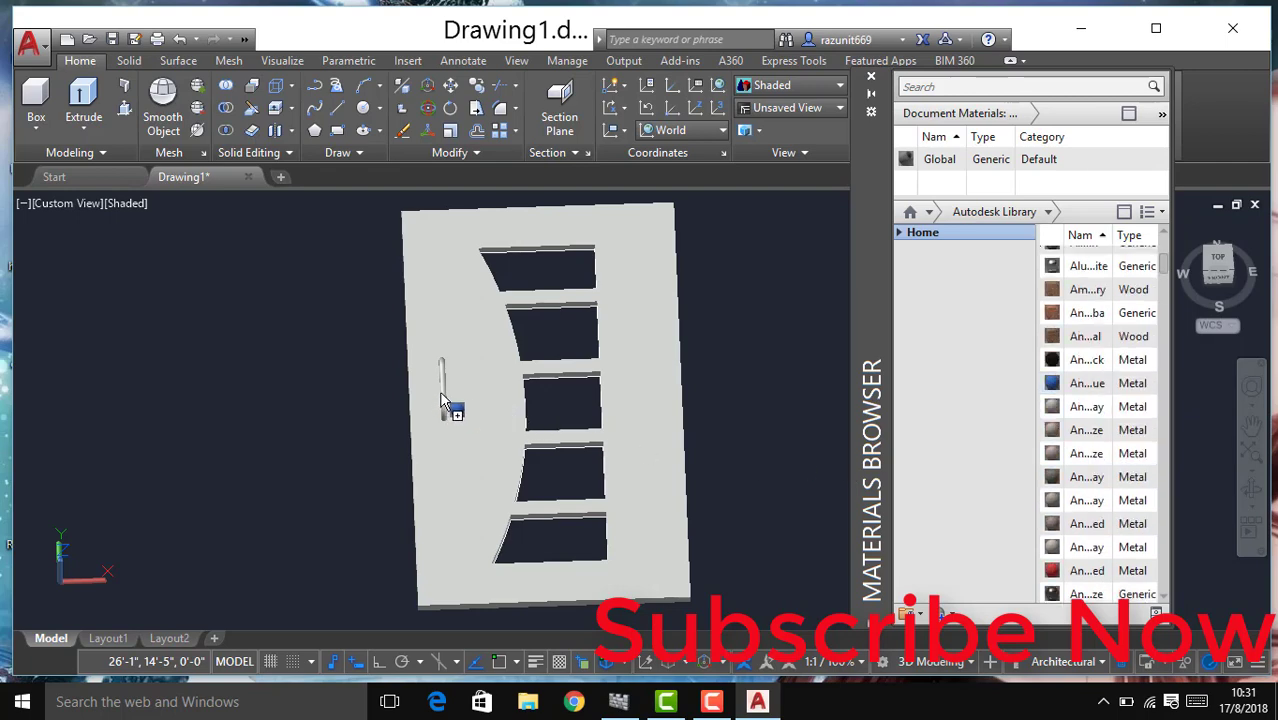
drag(441, 396, 450, 382)
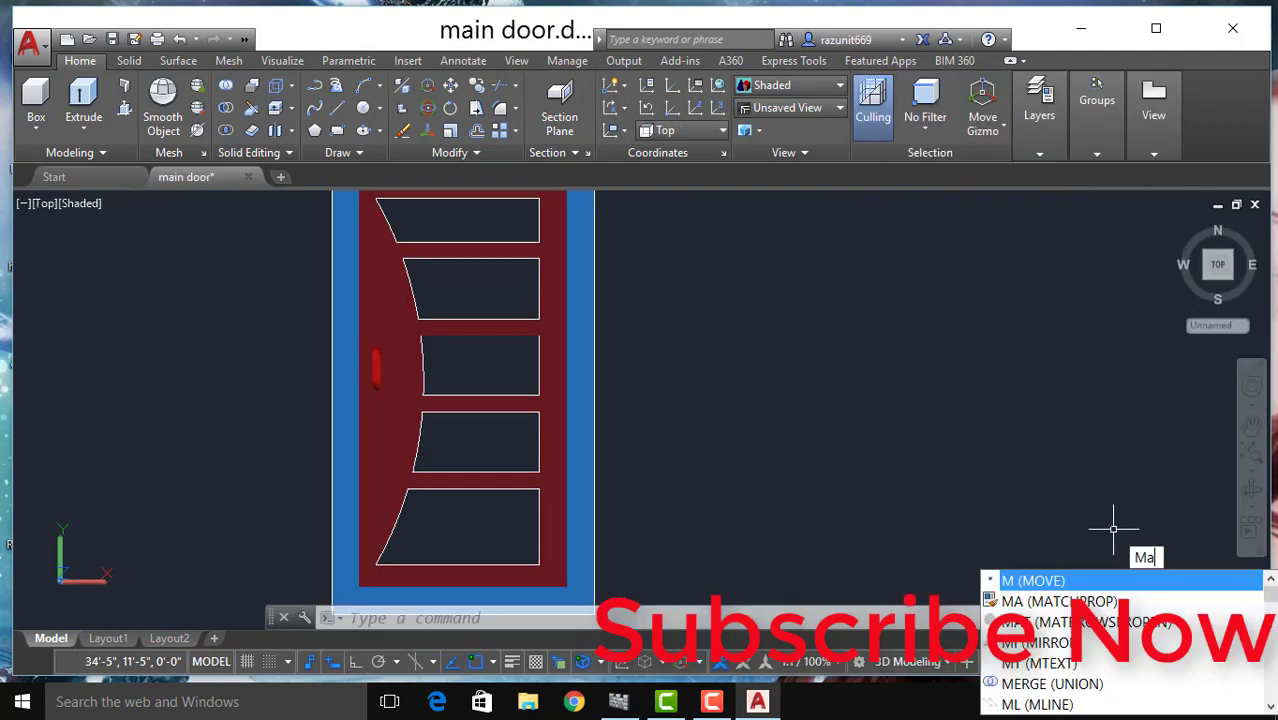
Step: Reopen the Materials Browser and apply the Aqua material to the door
text(a)
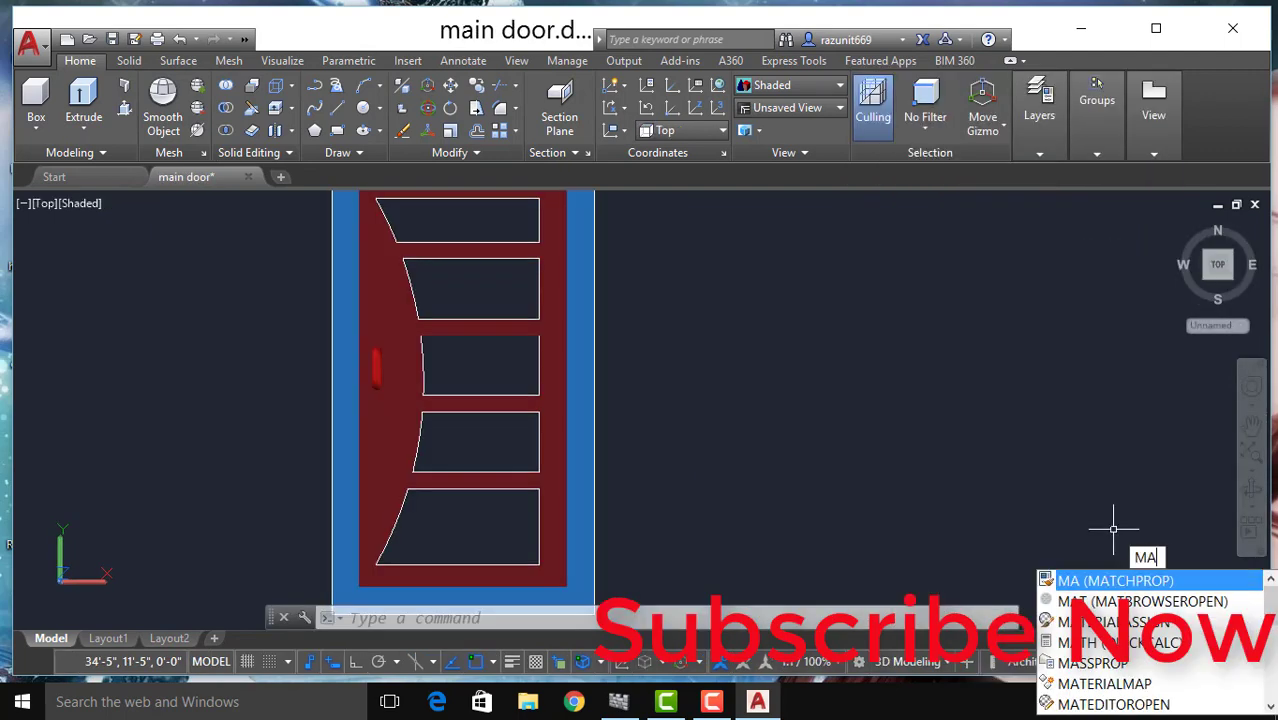
text(t)
key(Return)
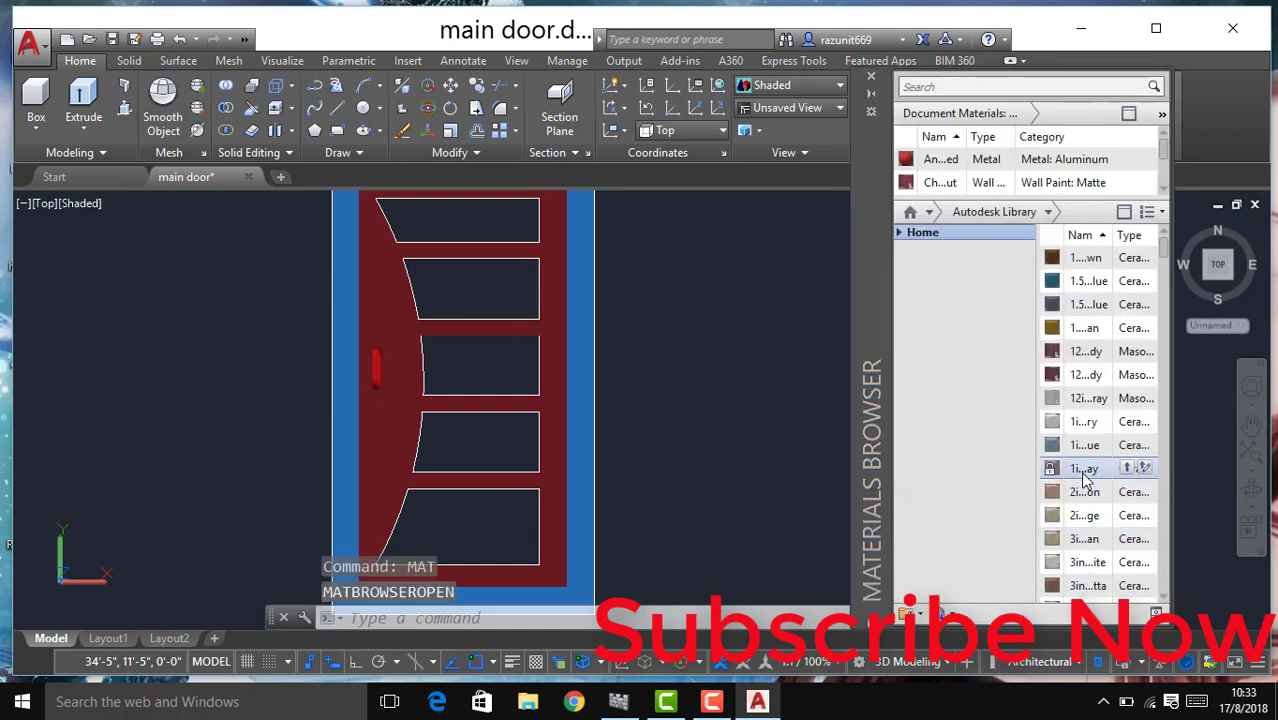
scroll(1084, 488, down, 1)
scroll(1078, 498, down, 2)
scroll(1070, 511, down, 1)
scroll(1068, 511, down, 2)
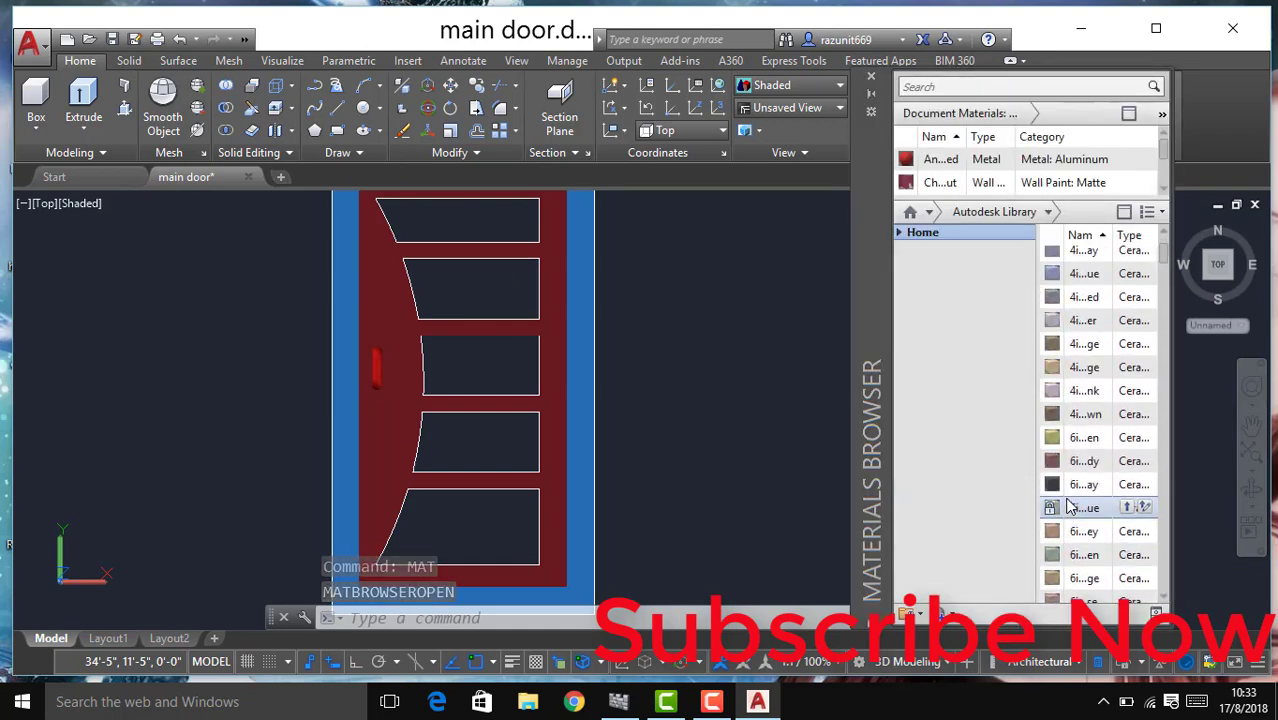
scroll(1066, 520, down, 2)
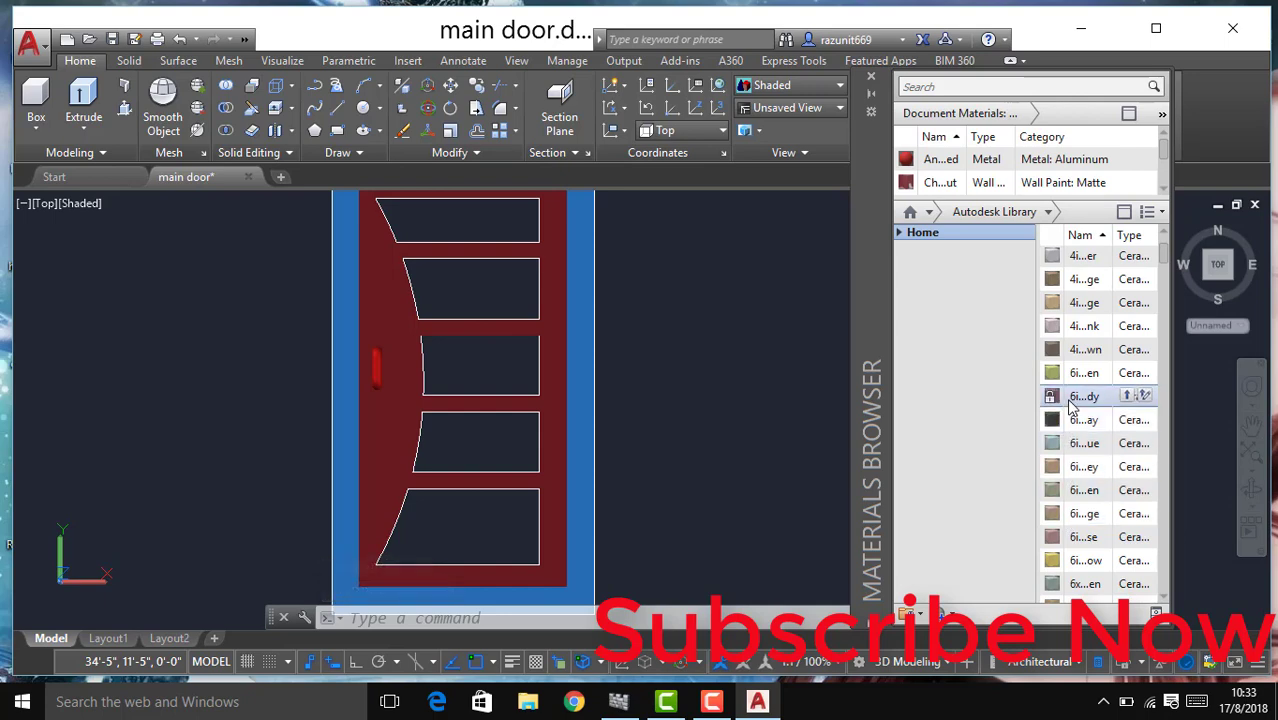
scroll(1071, 406, down, 5)
scroll(1074, 474, down, 4)
scroll(1074, 476, down, 4)
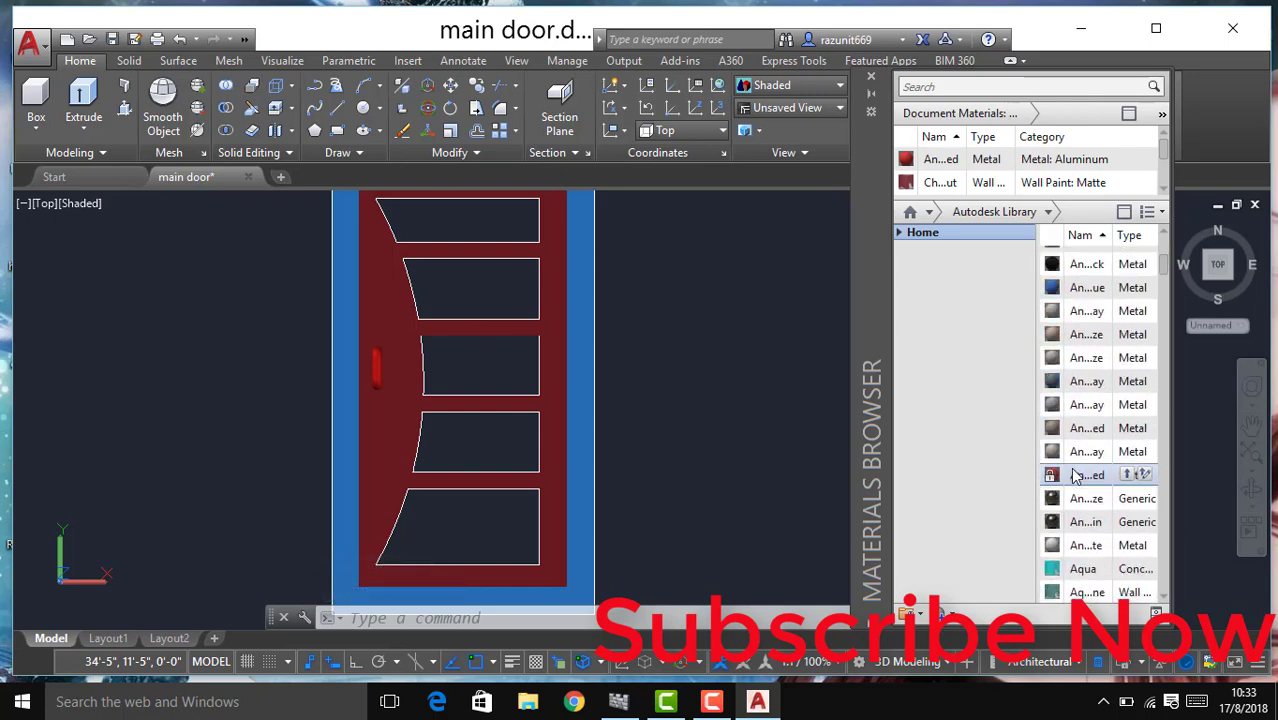
scroll(1074, 478, down, 2)
scroll(1074, 486, down, 2)
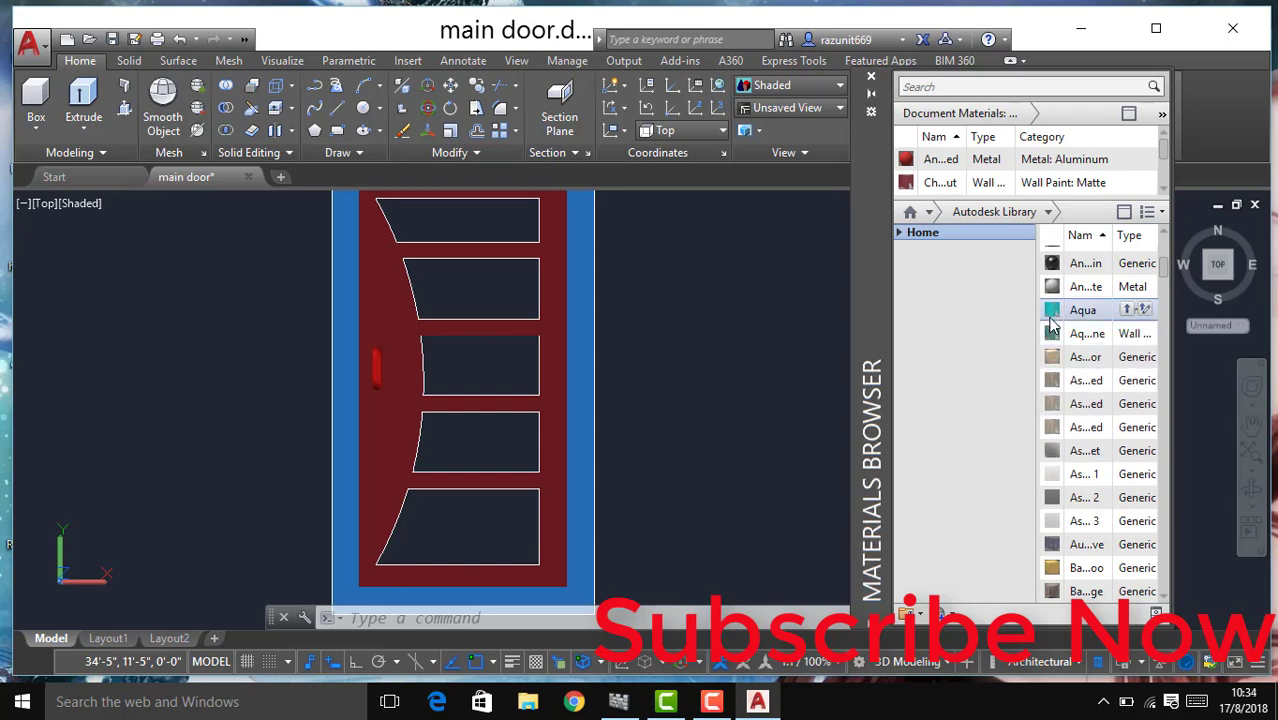
drag(1052, 310, 706, 425)
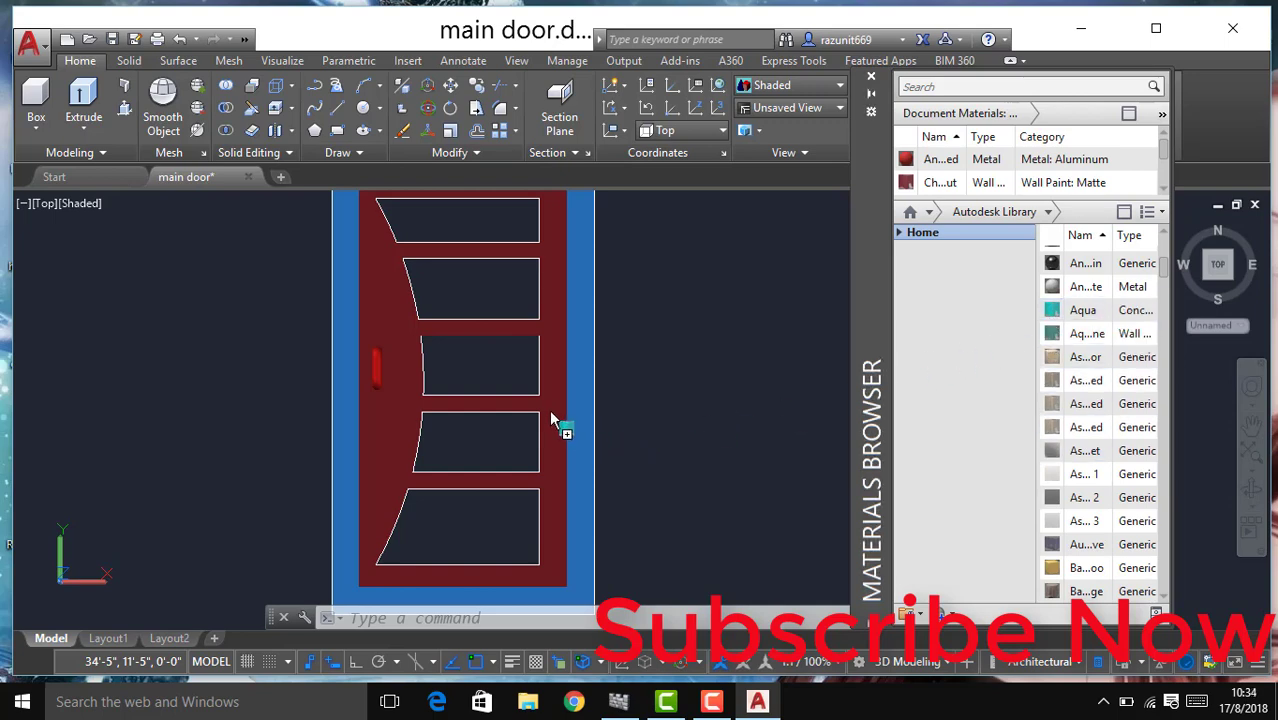
drag(551, 418, 551, 420)
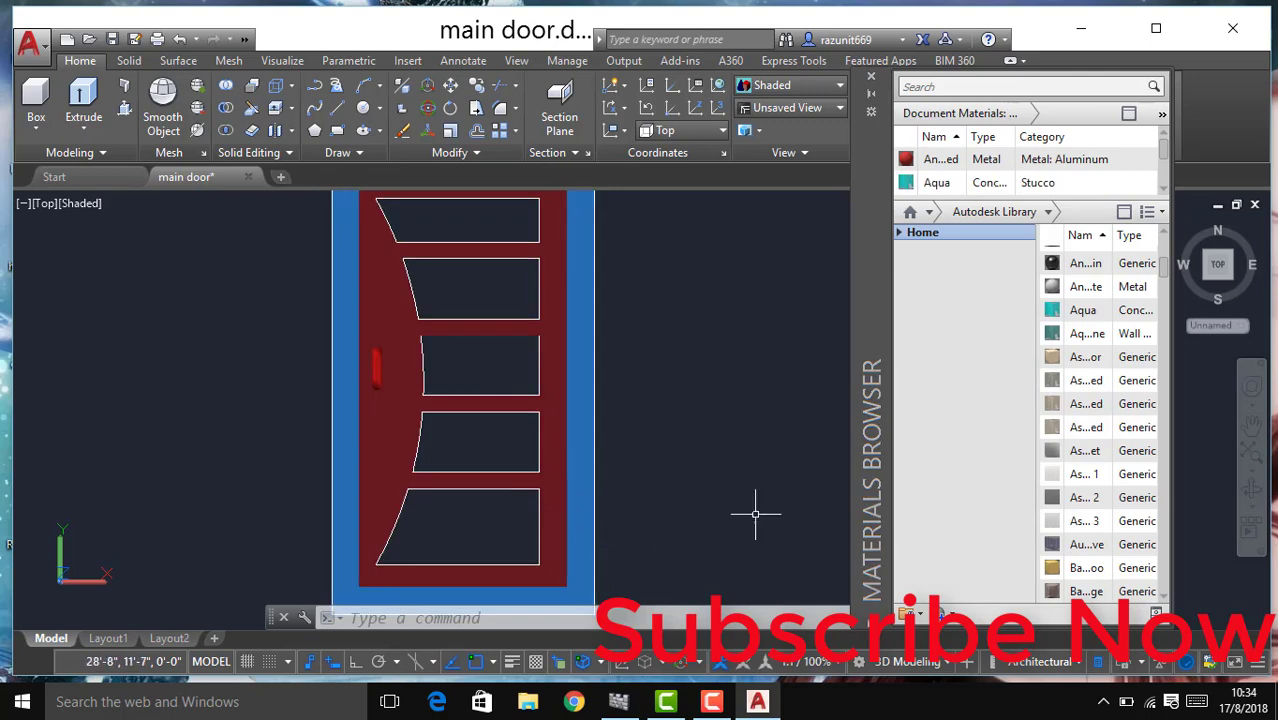
Step: Apply a wood material from the library to the door frame
scroll(1088, 402, down, 2)
scroll(1075, 412, down, 2)
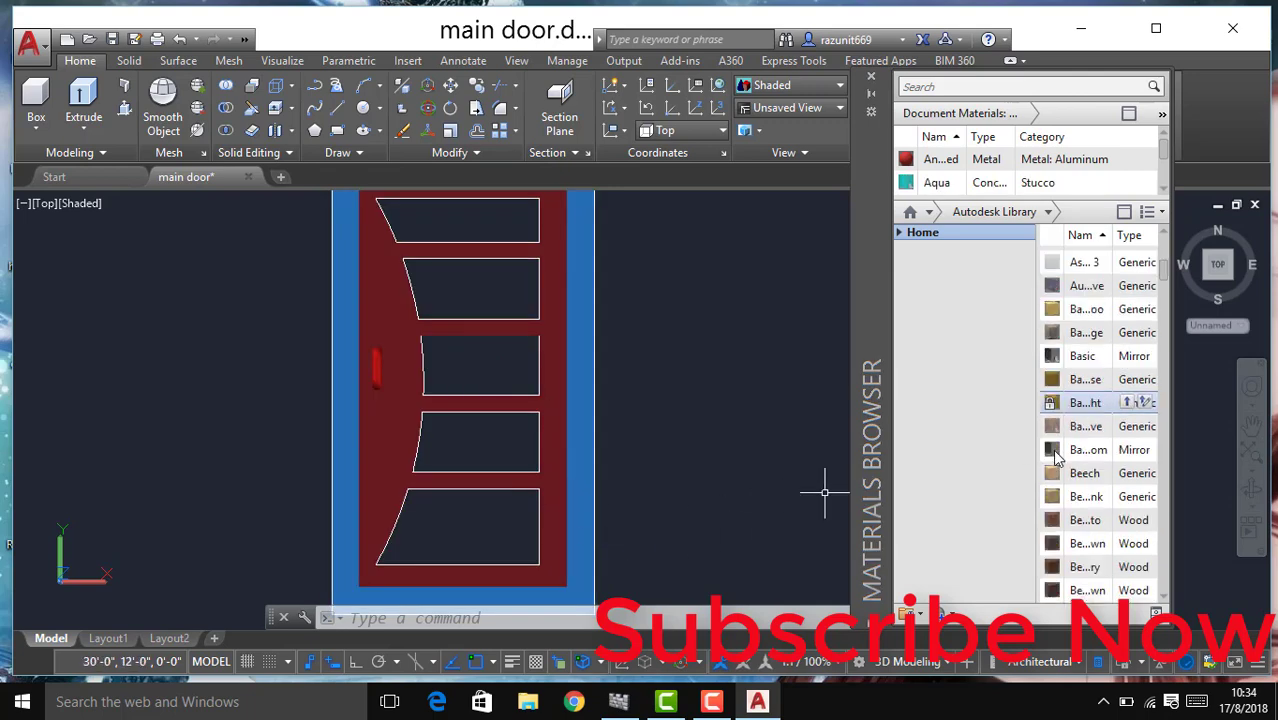
scroll(1065, 418, down, 2)
scroll(1057, 425, down, 2)
drag(1051, 389, 595, 512)
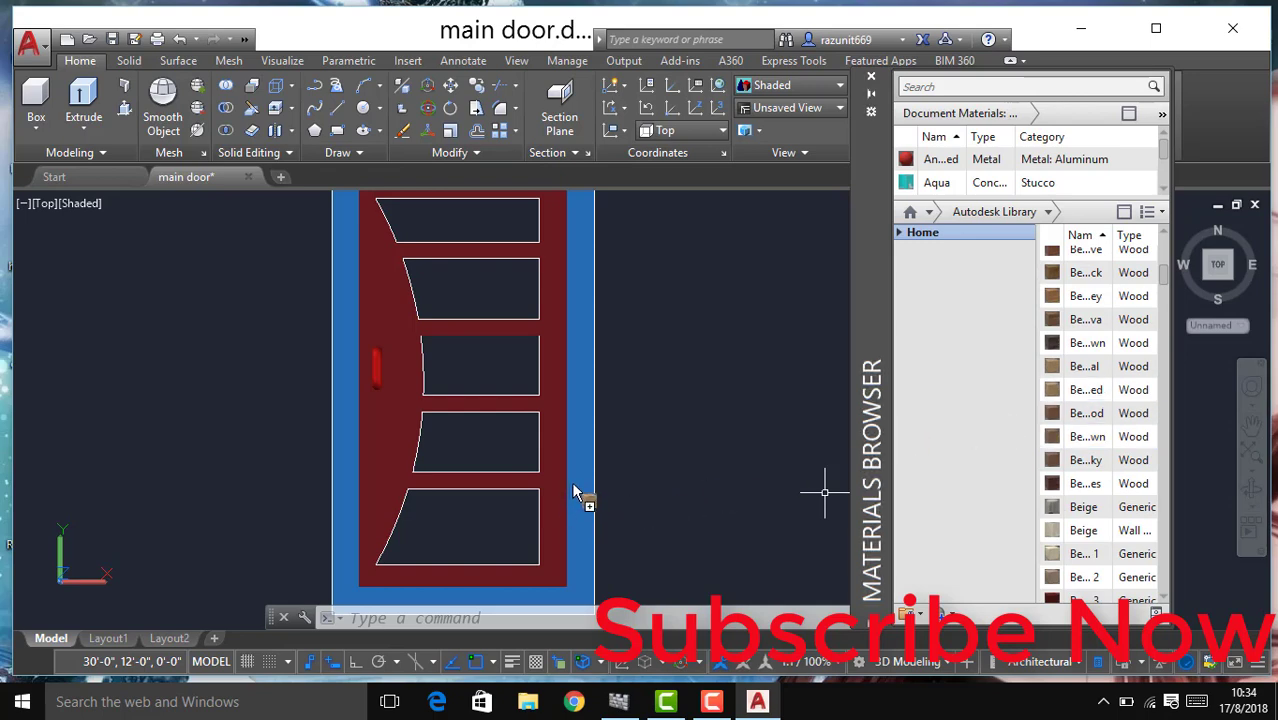
drag(573, 484, 573, 485)
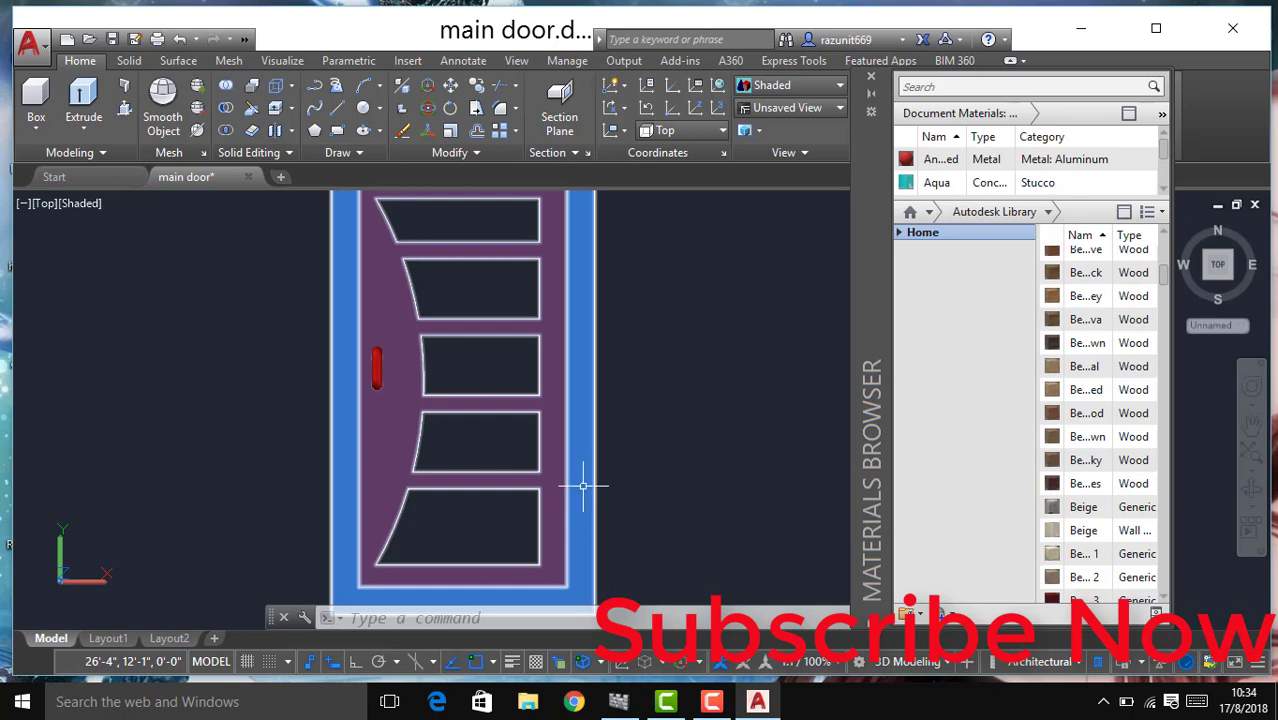
Step: Select and then deselect the door panel, and close the Materials Browser
click(390, 384)
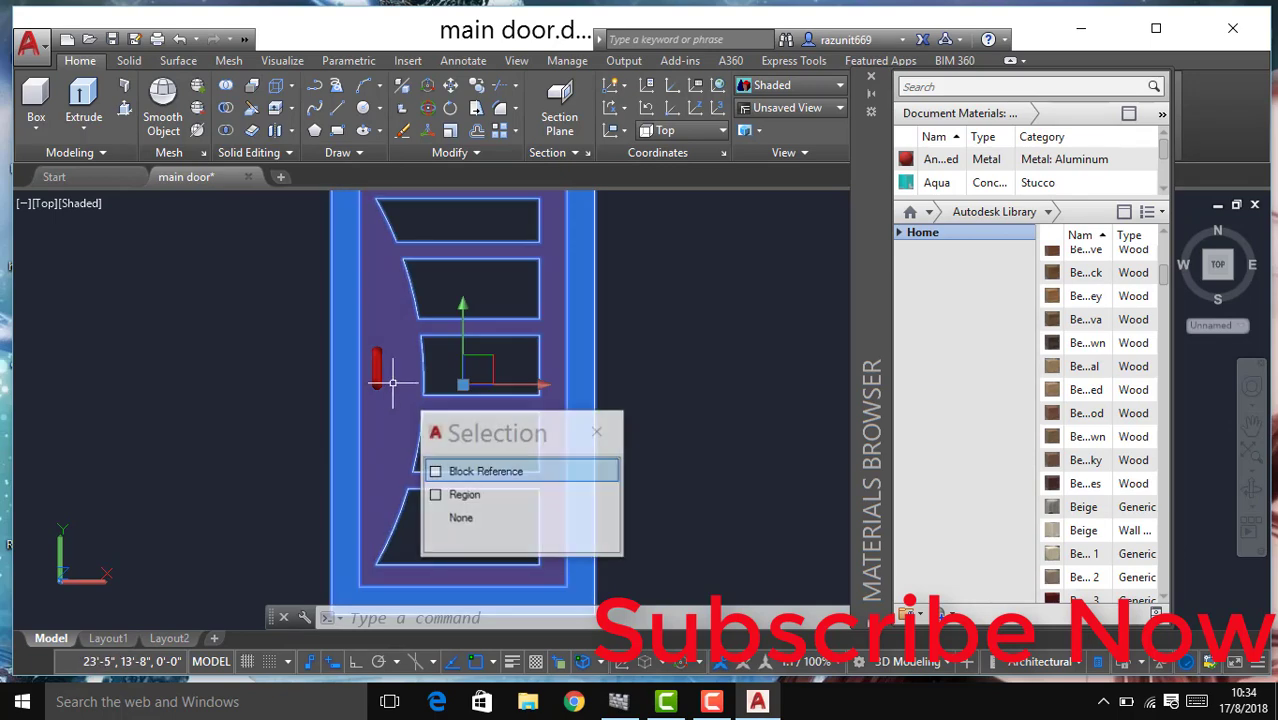
click(580, 435)
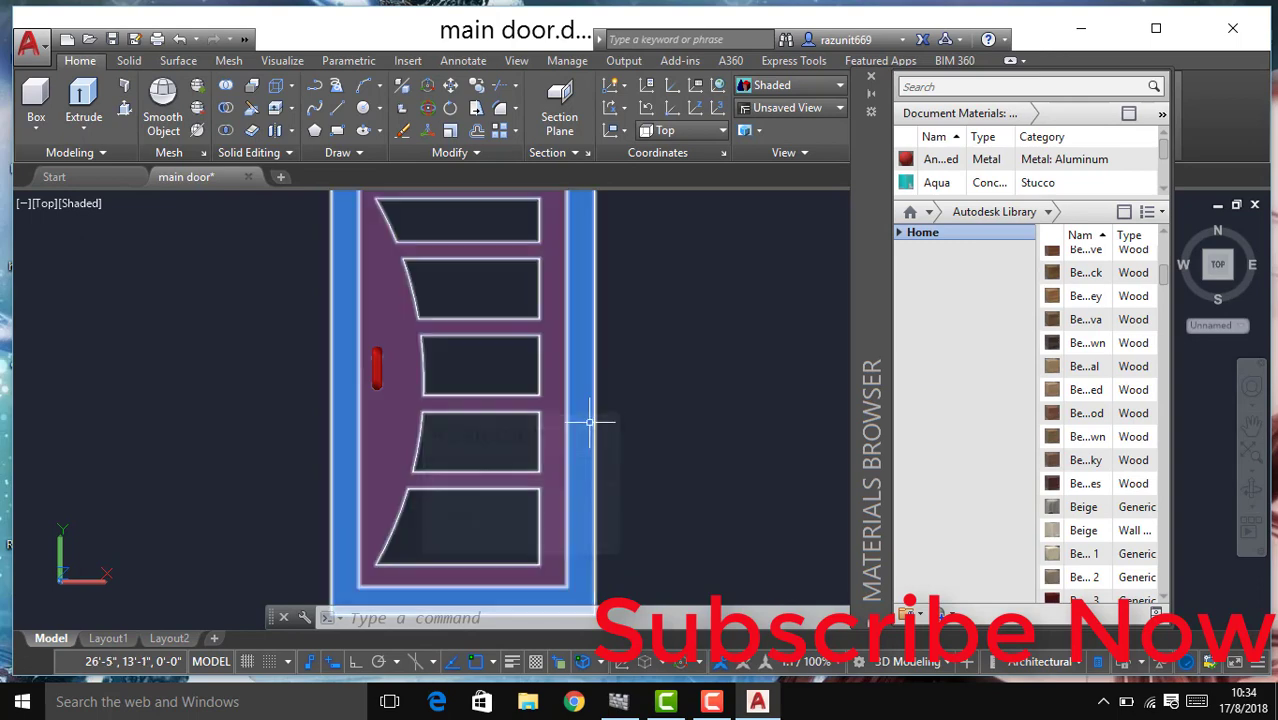
click(378, 372)
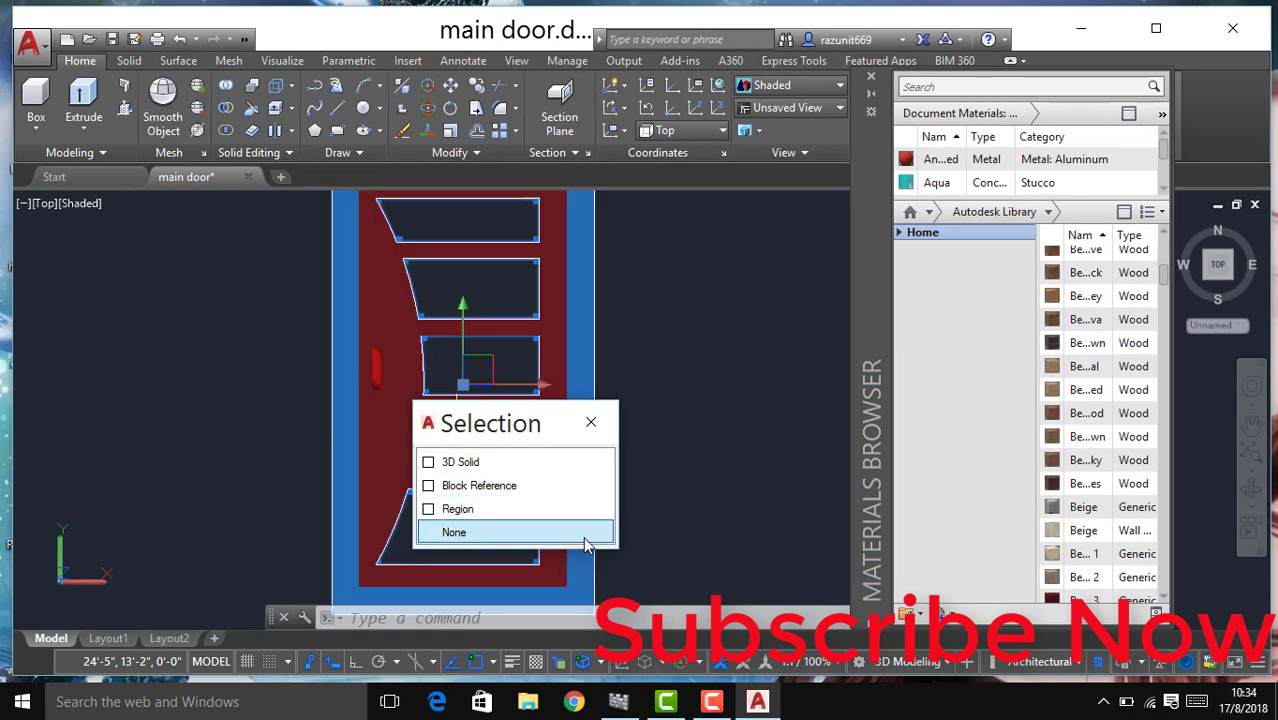
key(Escape)
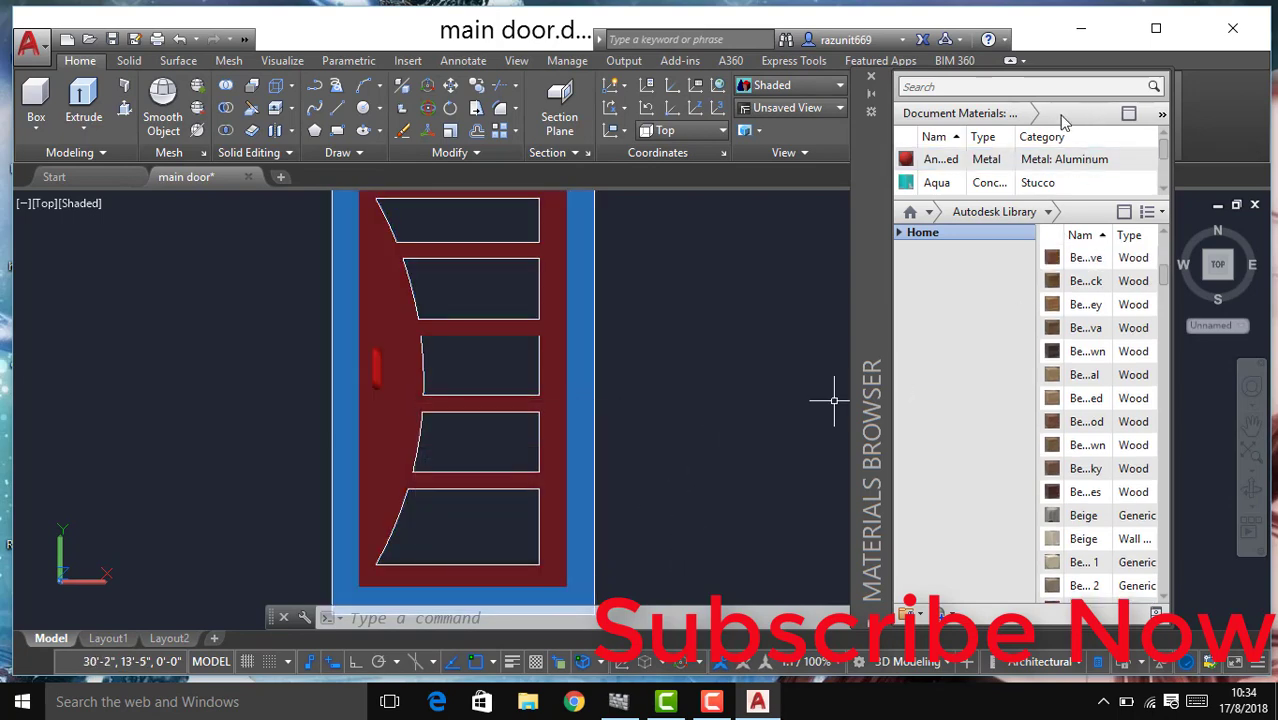
click(870, 77)
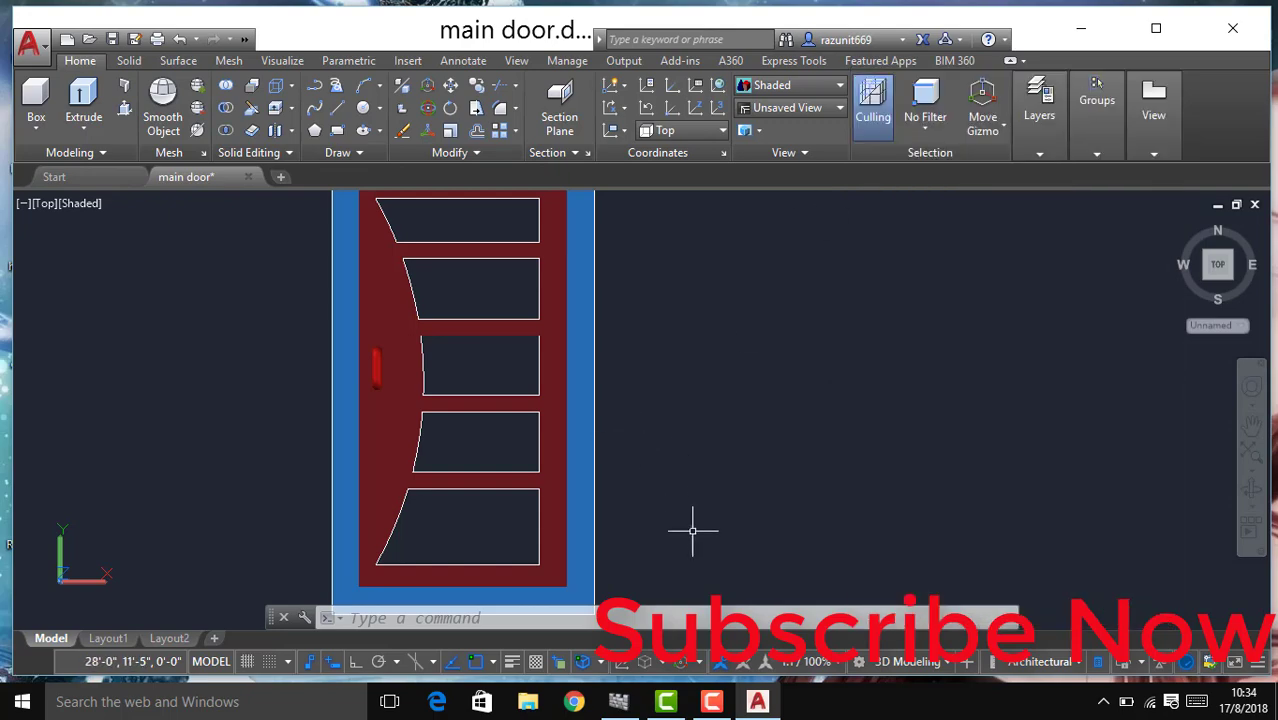